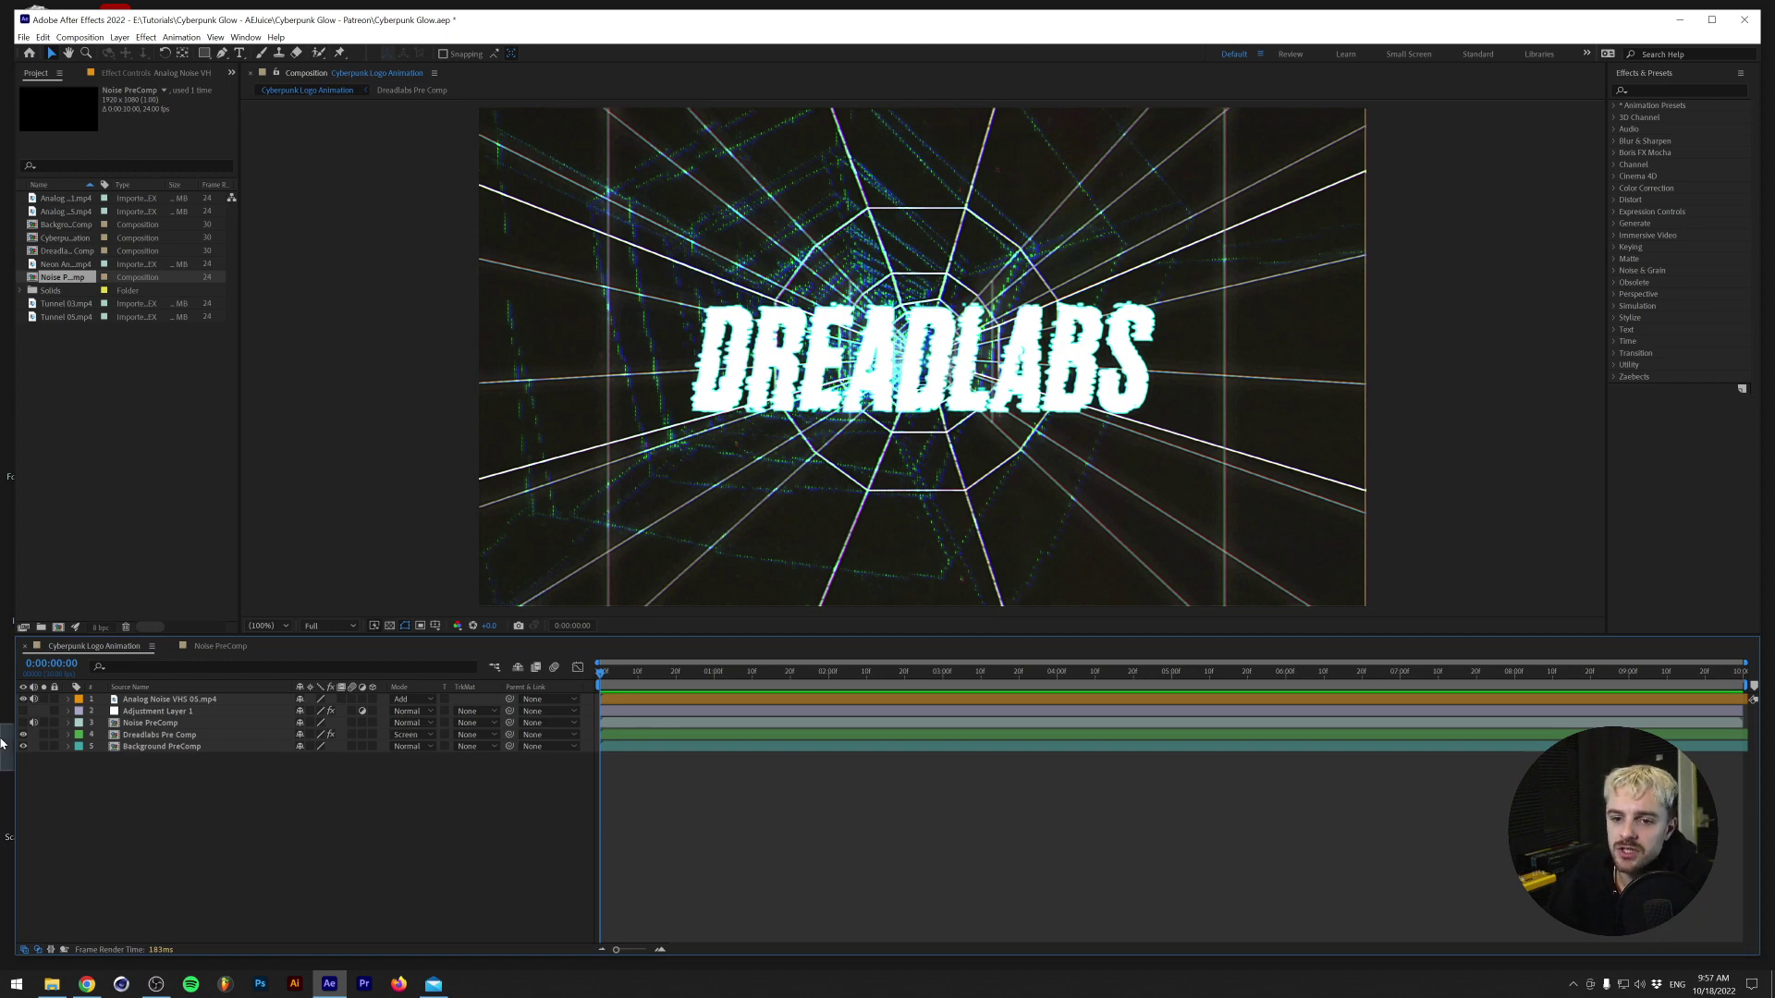
# Hide the Analog Noise VHS 05.mp4 layer and toggle the visibility of Dreadlabs Pre Comp off and on.
pyautogui.click(32, 699)
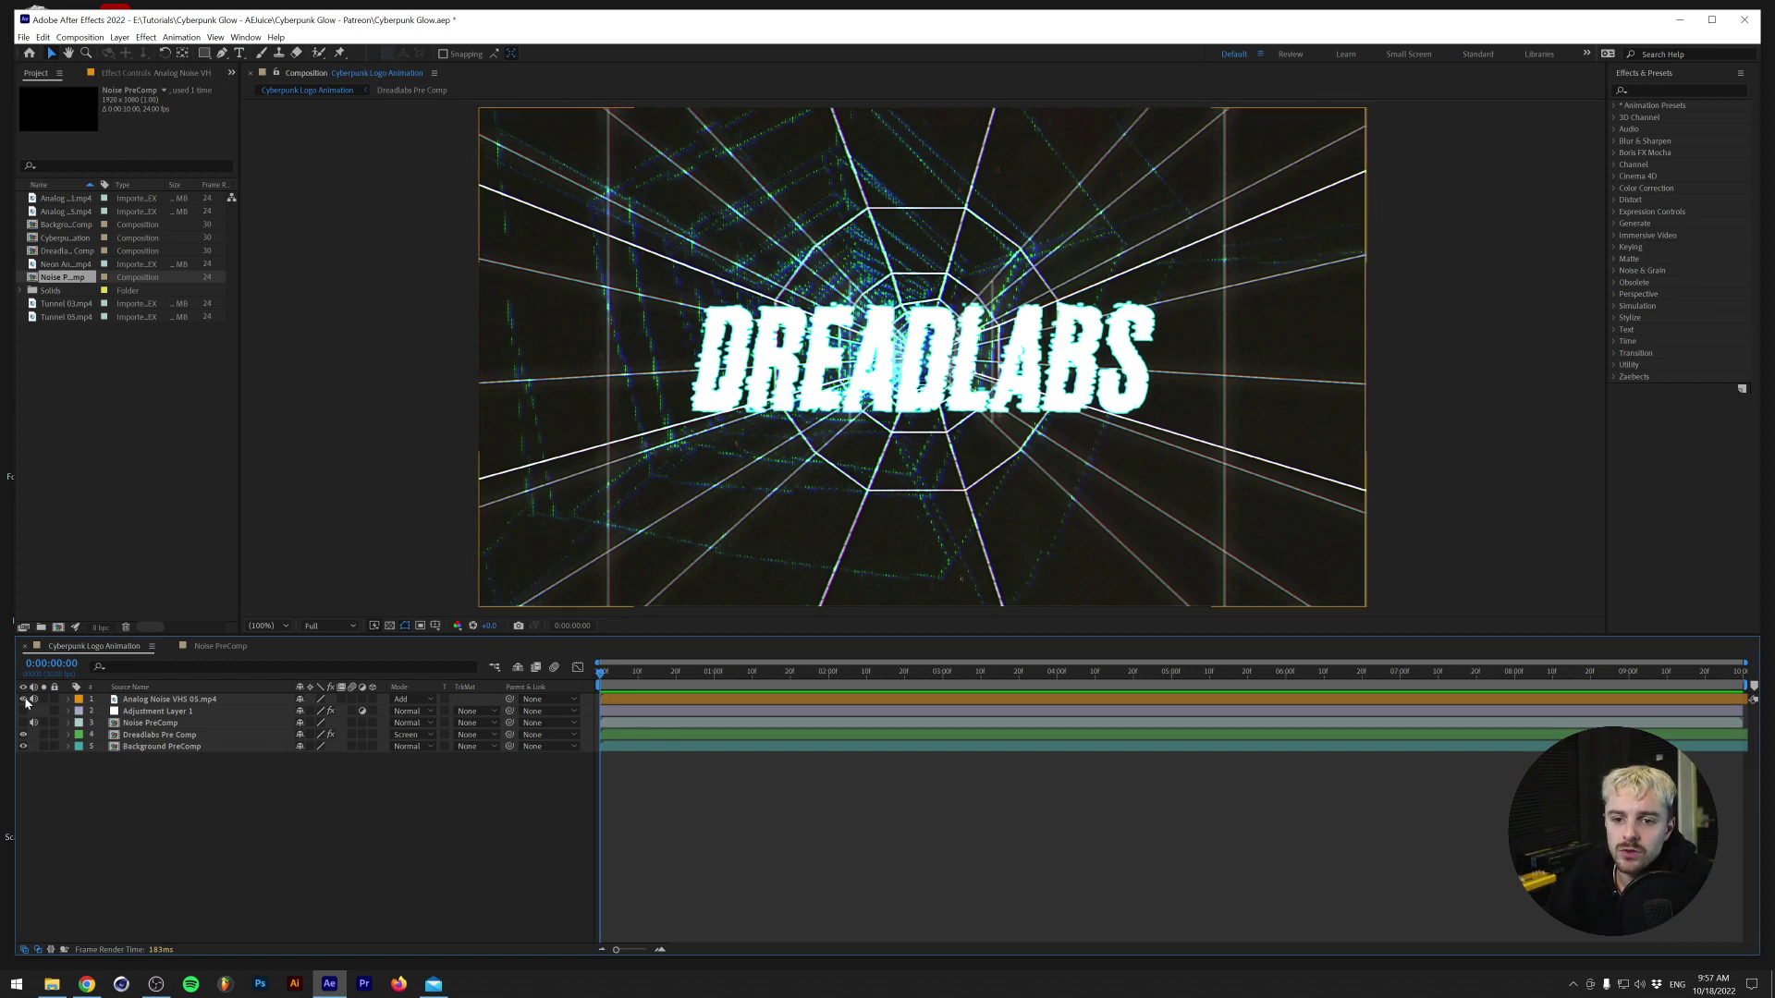
pyautogui.click(24, 700)
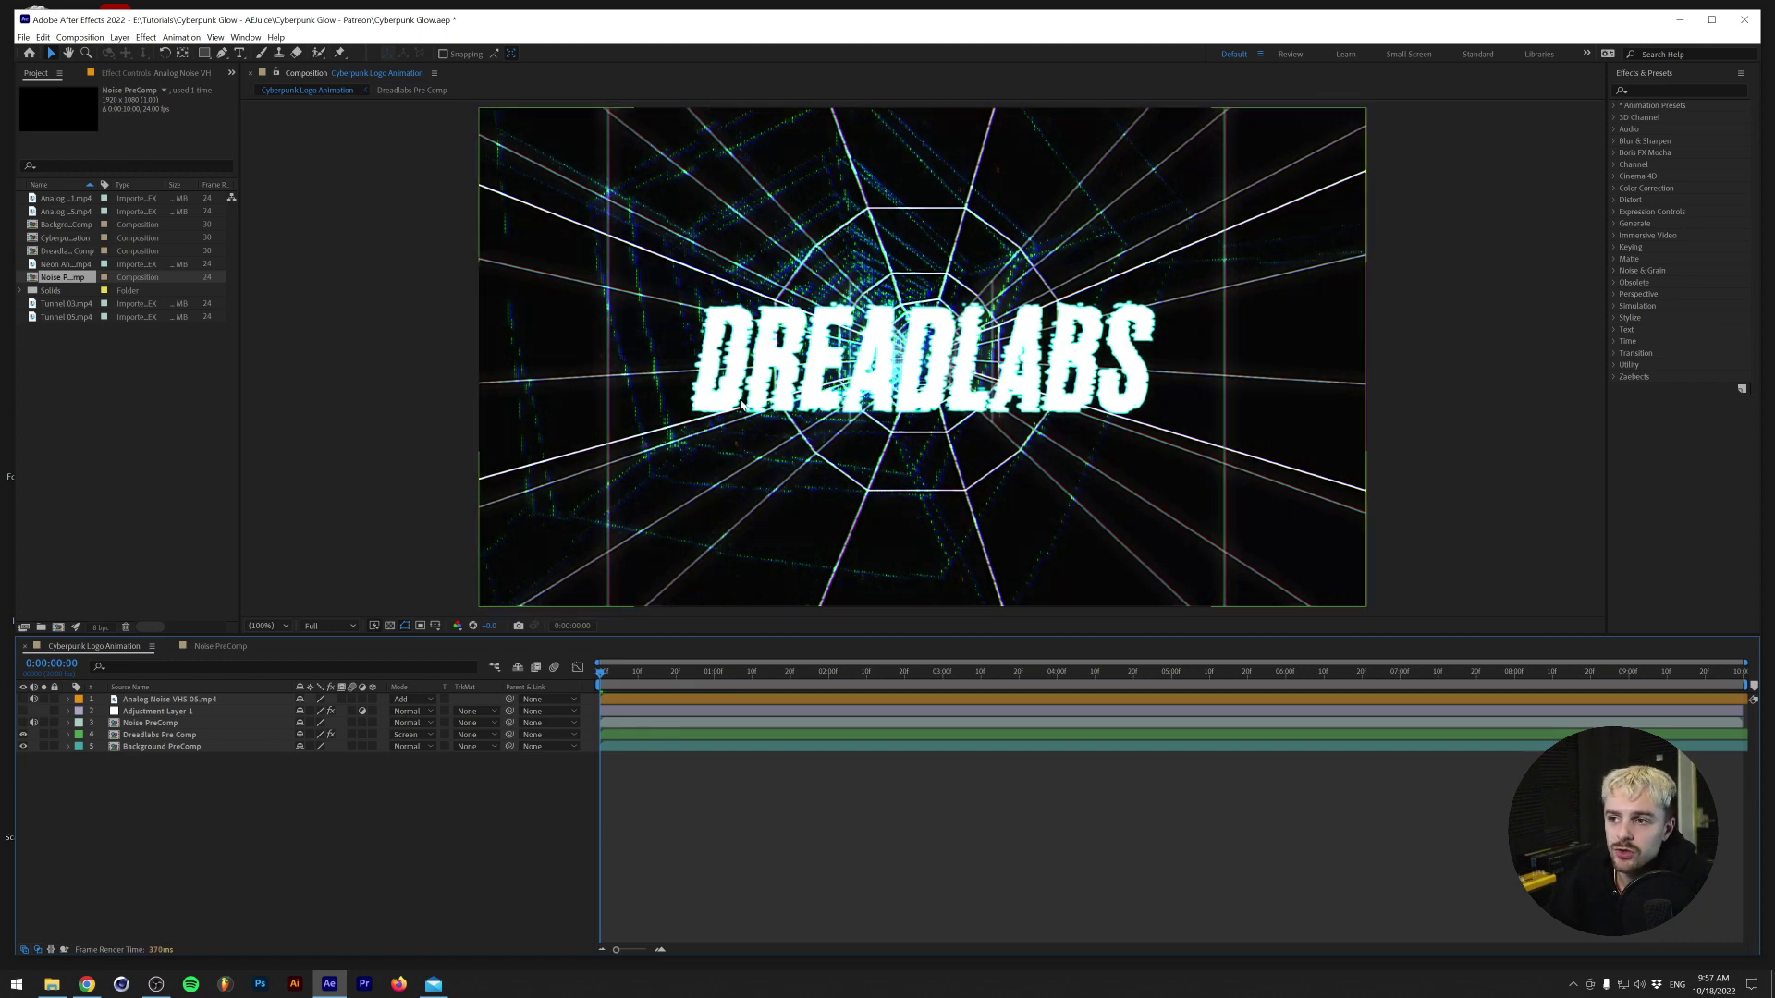
pyautogui.click(23, 735)
pyautogui.click(23, 735)
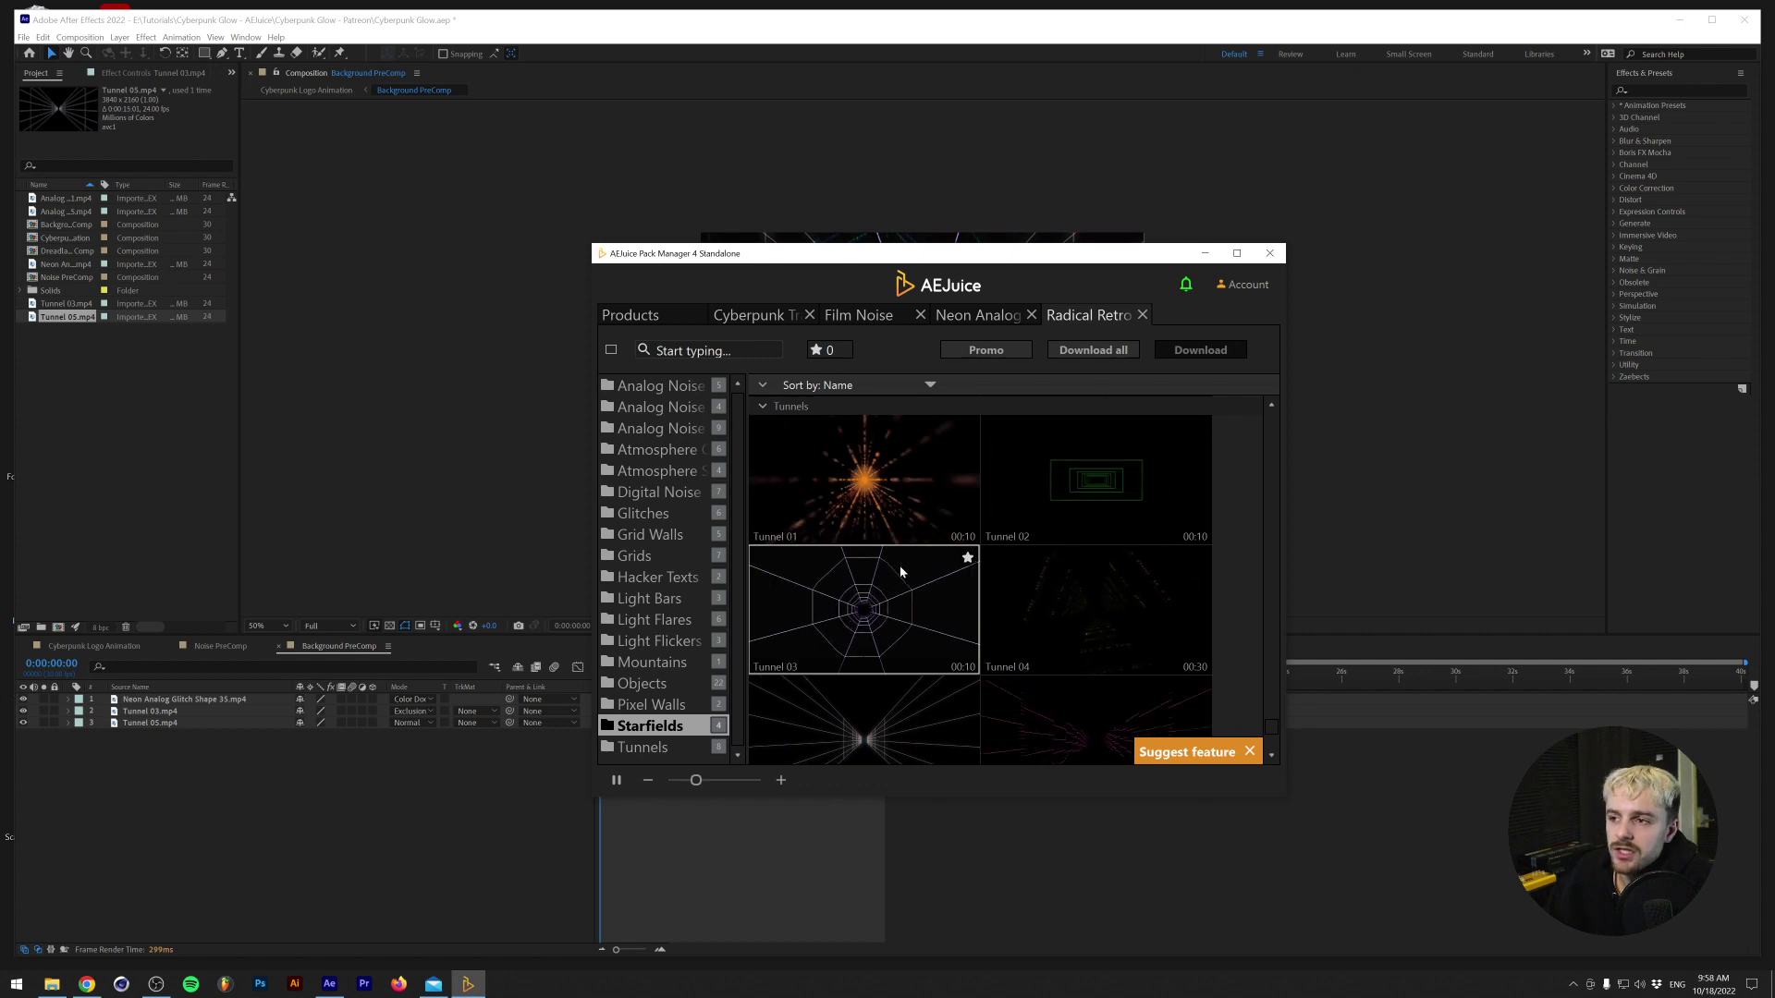
# Download Tunnel 01 from the Radical Retro pack in AEJuice Pack Manager and add its video file as the top layer of Background PreComp.
pyautogui.scroll(2, 887, 582)
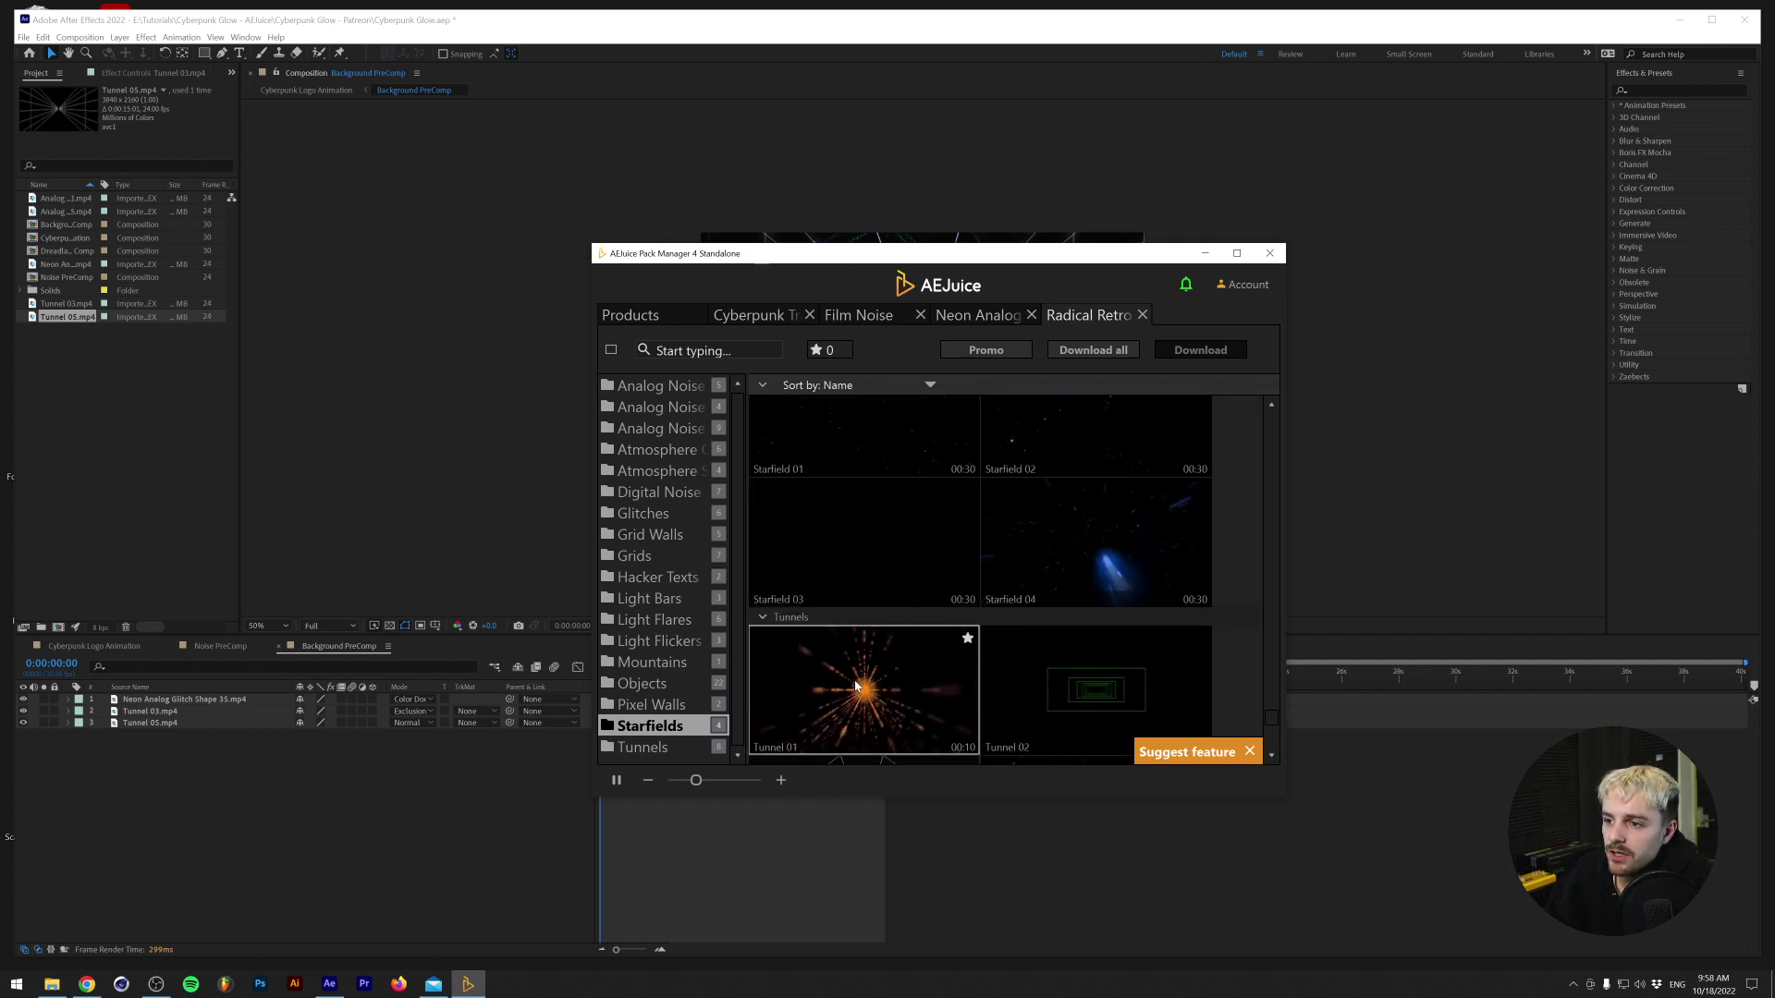
pyautogui.scroll(-1, 865, 596)
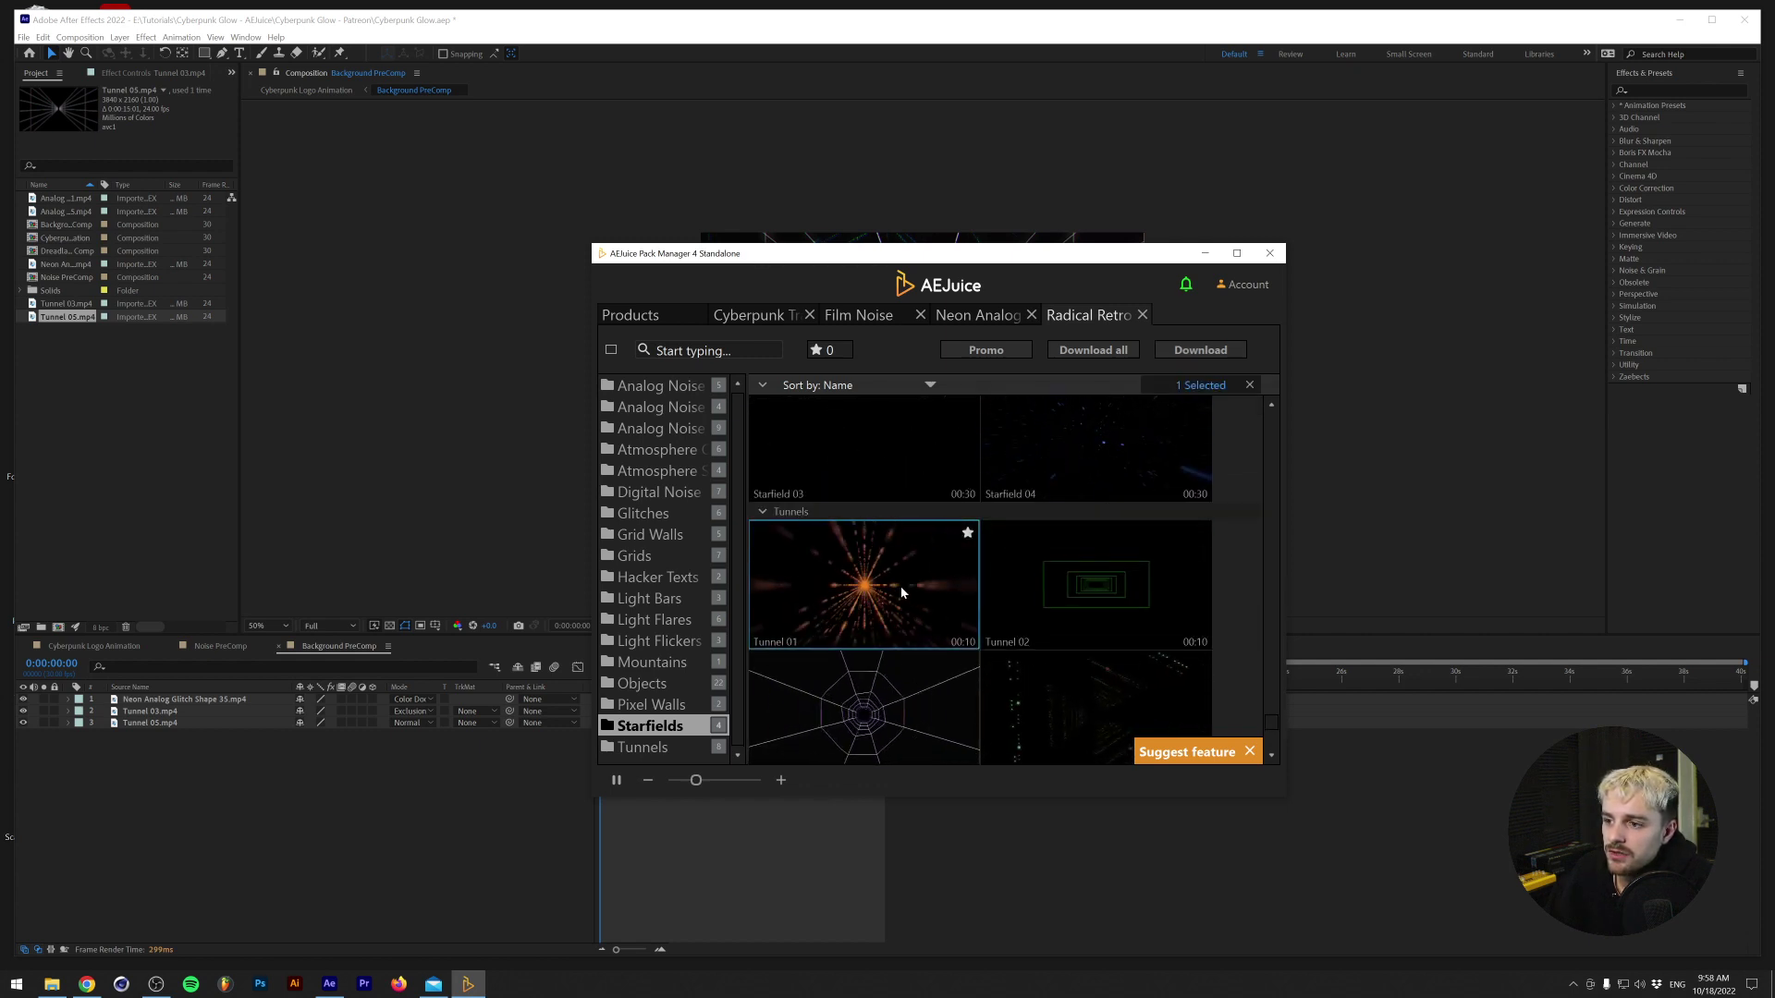
pyautogui.moveTo(896, 588); pyautogui.dragTo(156, 487)
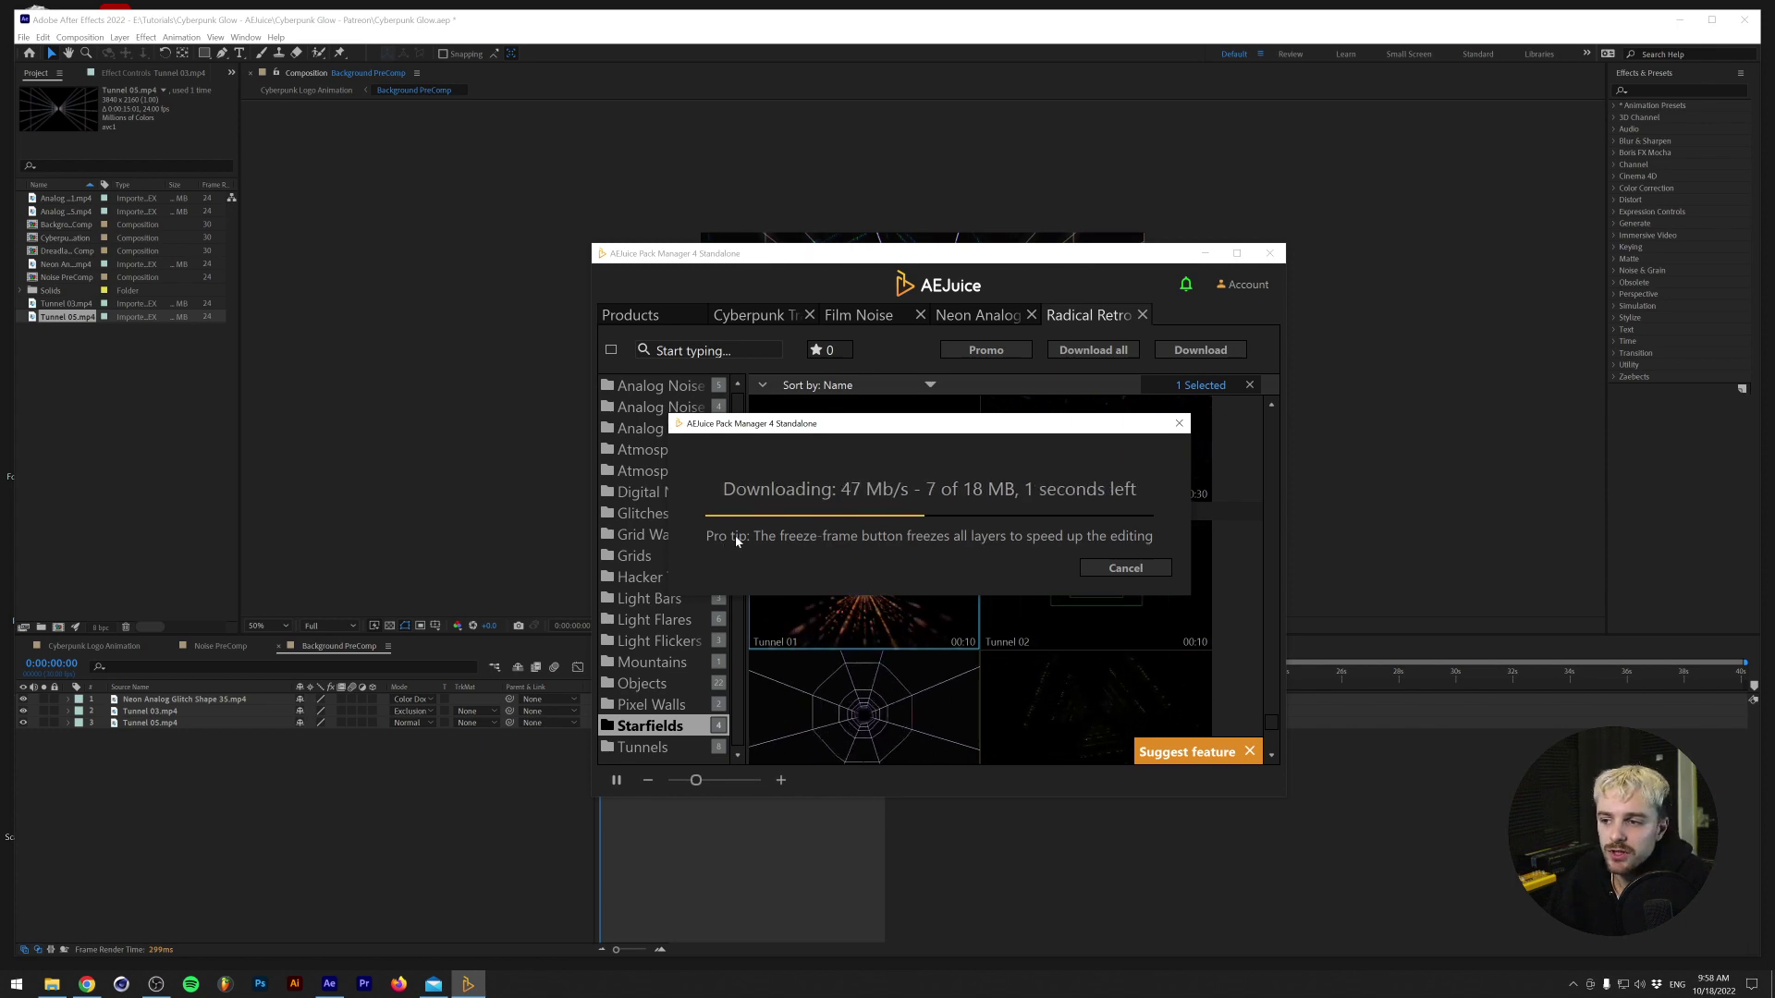
pyautogui.click(1109, 194)
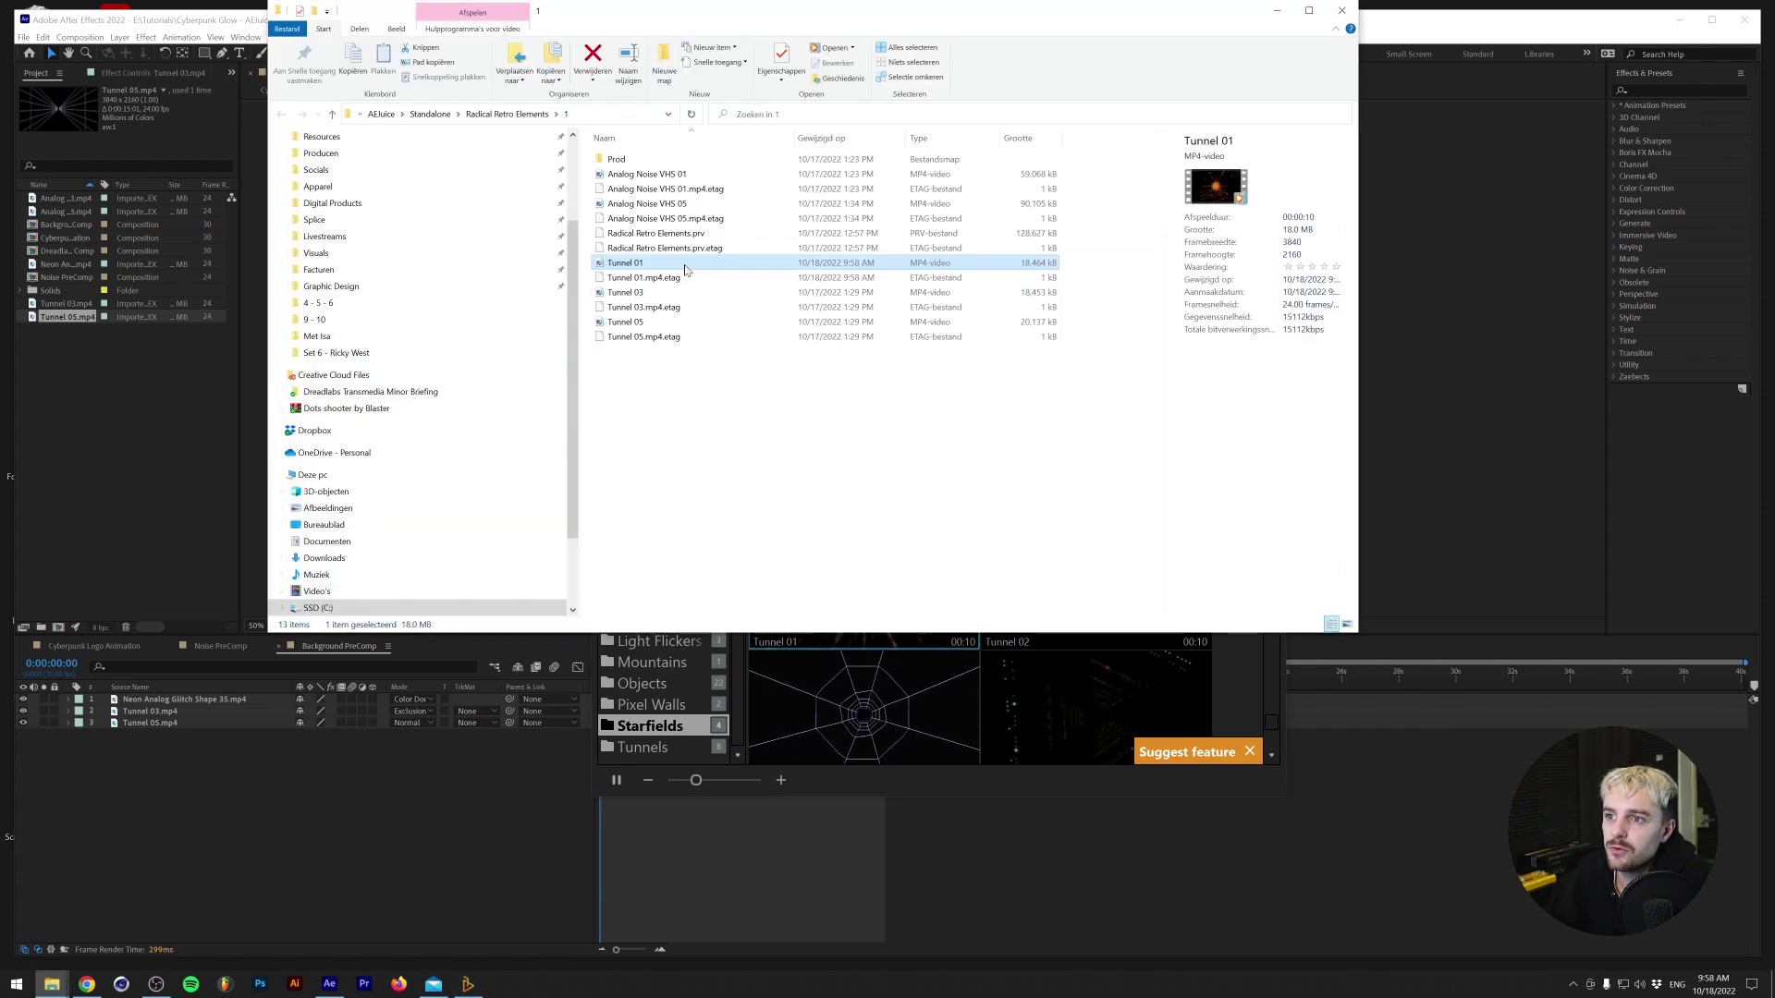
pyautogui.moveTo(625, 263); pyautogui.dragTo(111, 804)
# Try the Difference blending mode on the Tunnel 01.mp4 layer and settle on Exclusion.
pyautogui.click(411, 699)
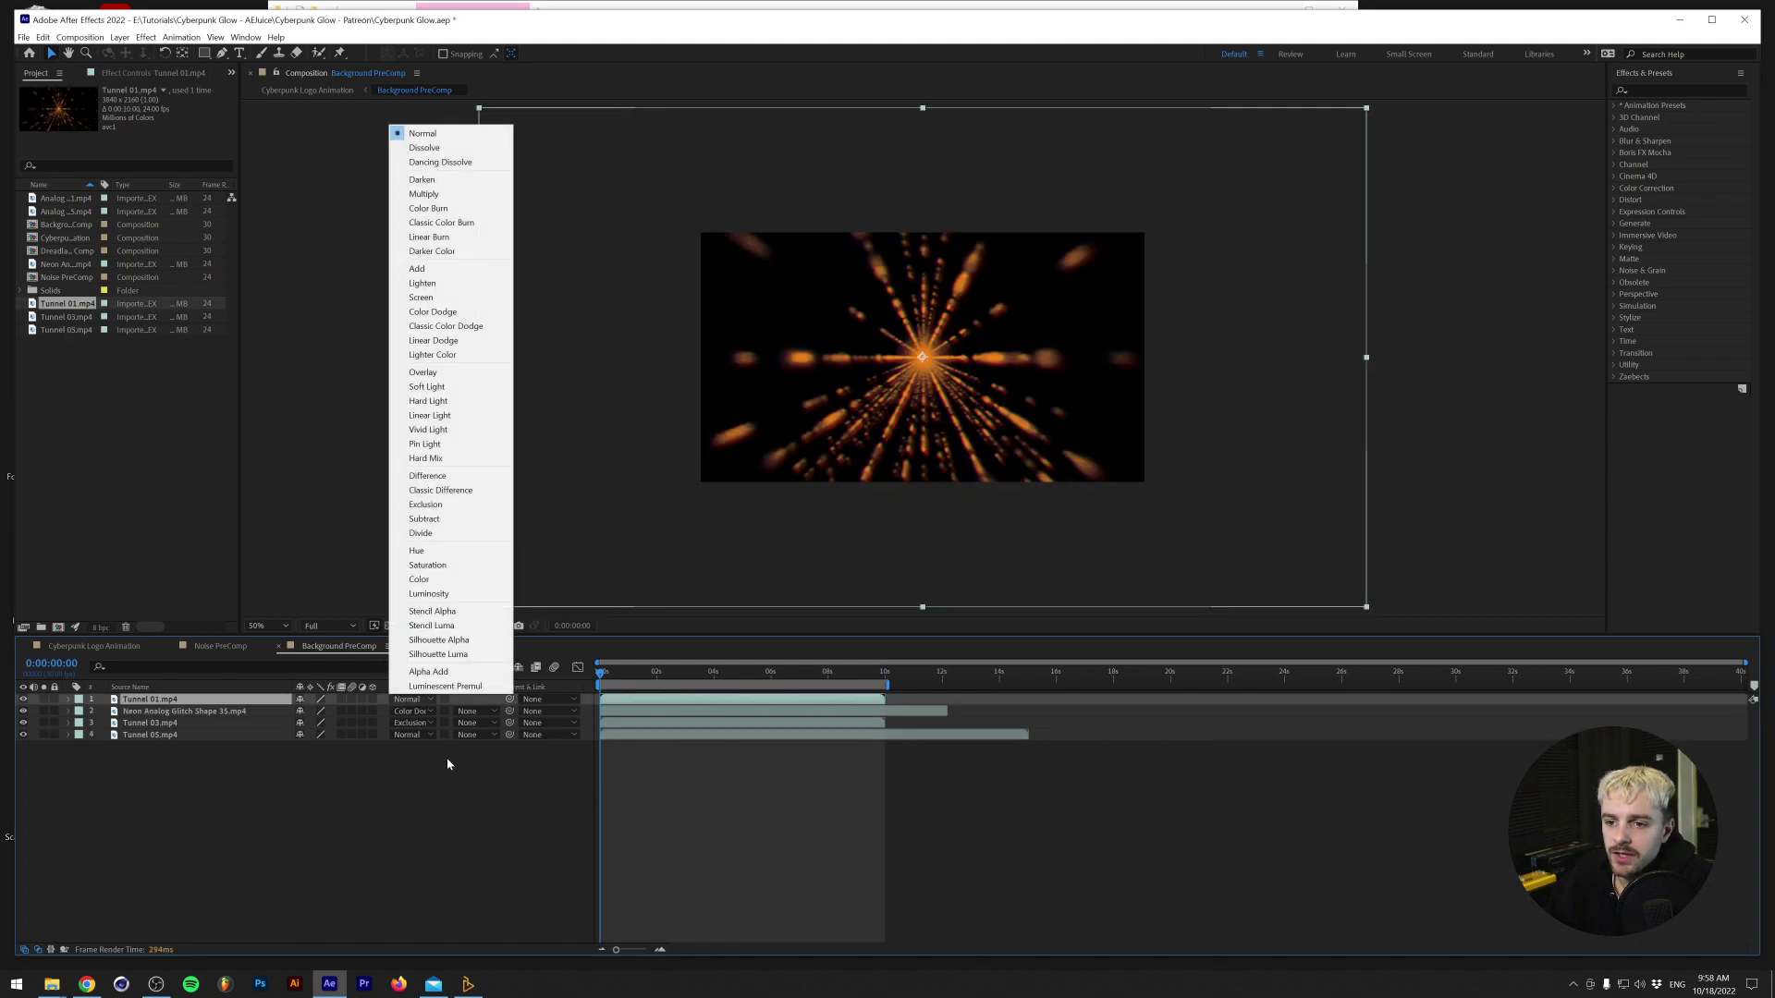
pyautogui.click(441, 475)
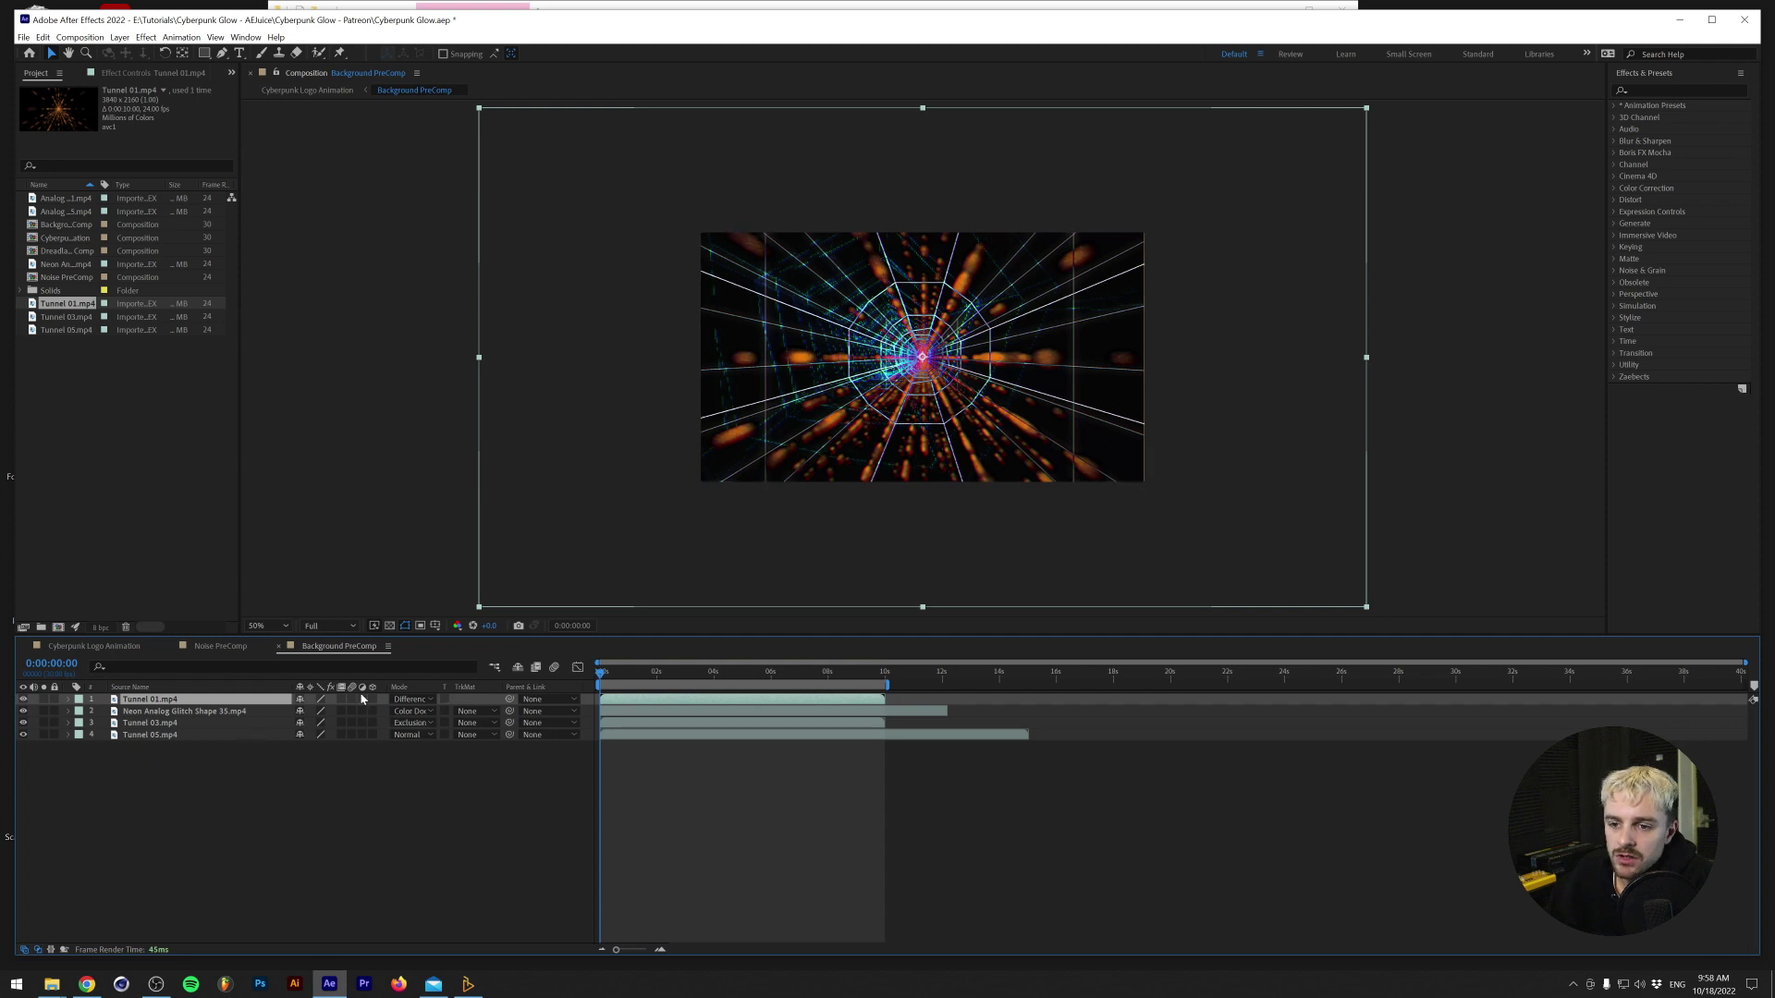
pyautogui.click(411, 699)
pyautogui.click(441, 501)
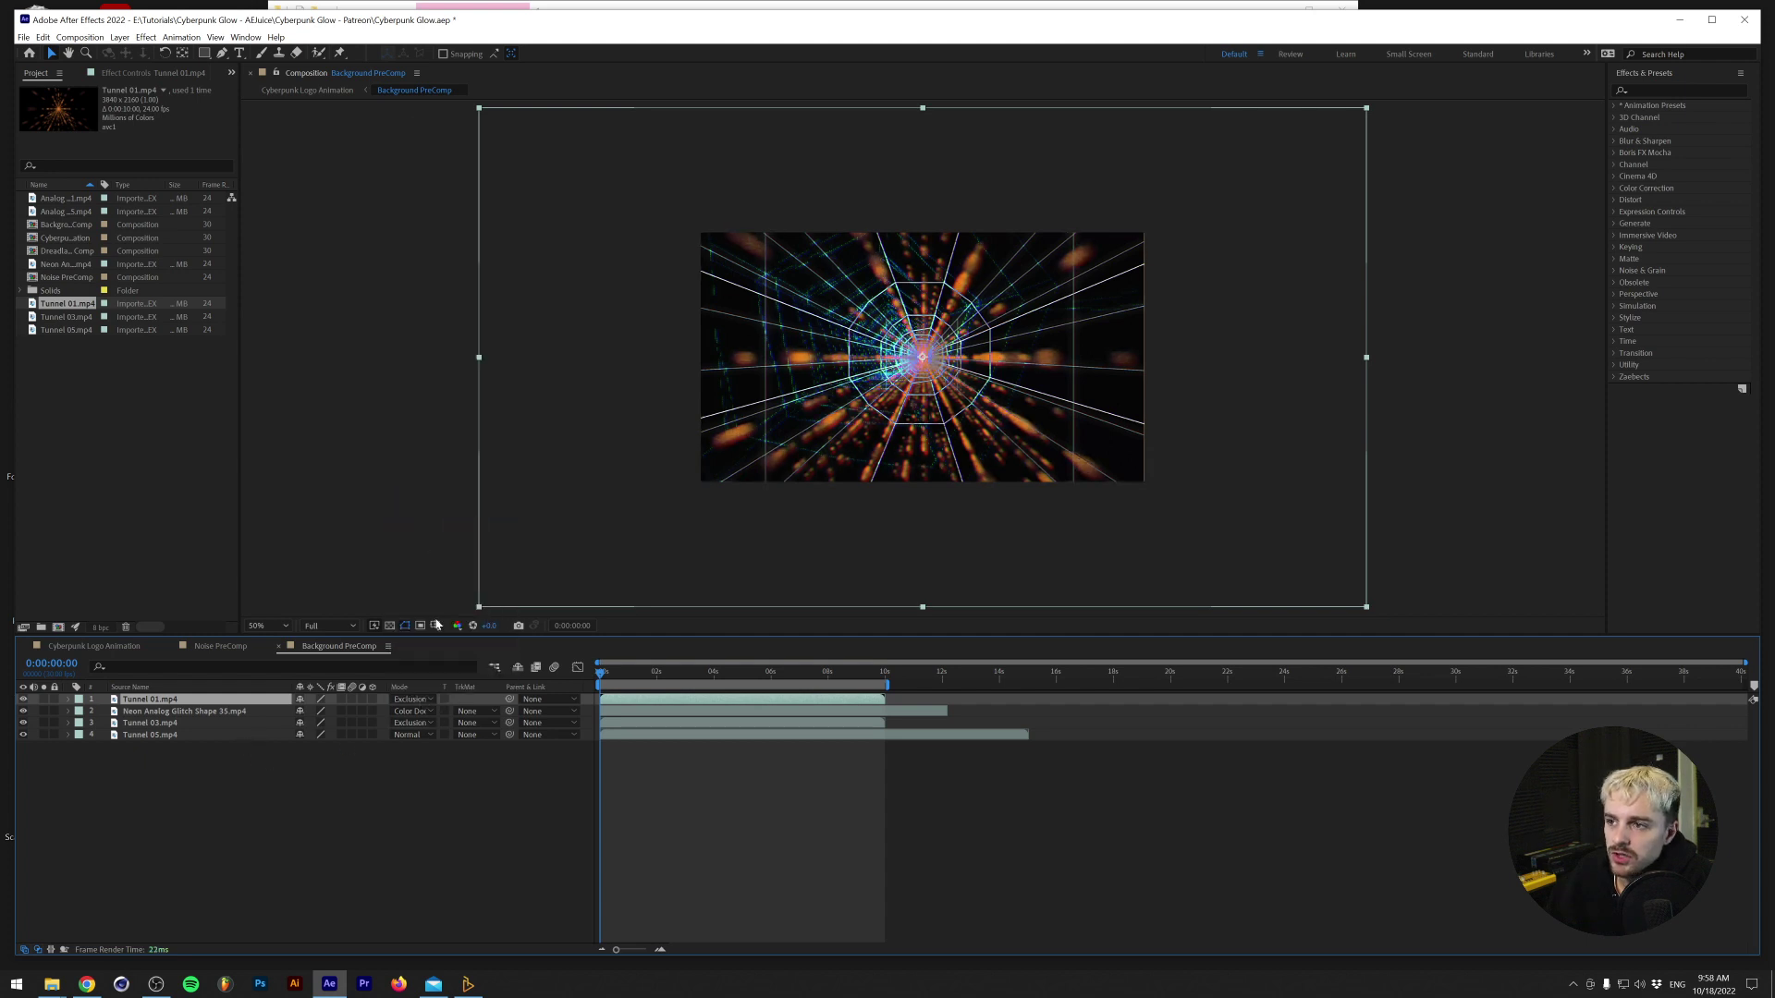
# Apply Hue/Saturation to the Tunnel 01.mp4 layer and rotate its Master Hue to turn the orange streaks blue.
pyautogui.click(1650, 89)
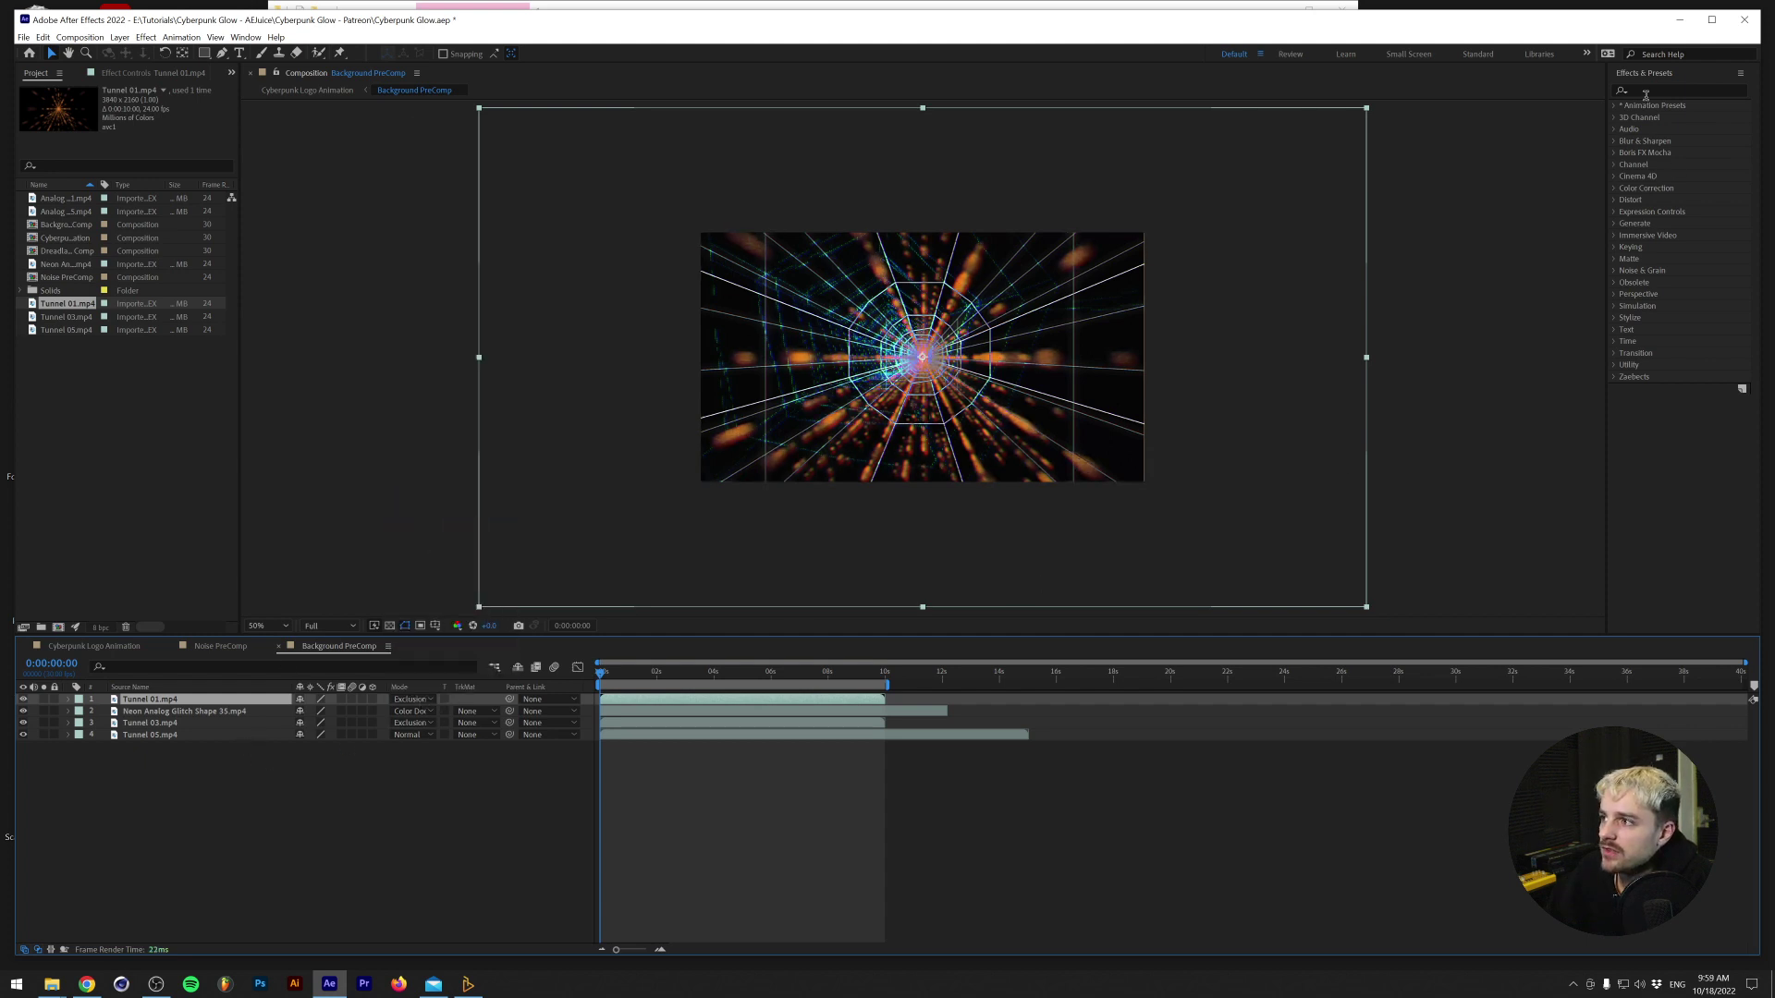
pyautogui.write('hue')
pyautogui.doubleClick(1683, 165)
pyautogui.moveTo(1682, 168); pyautogui.dragTo(165, 702)
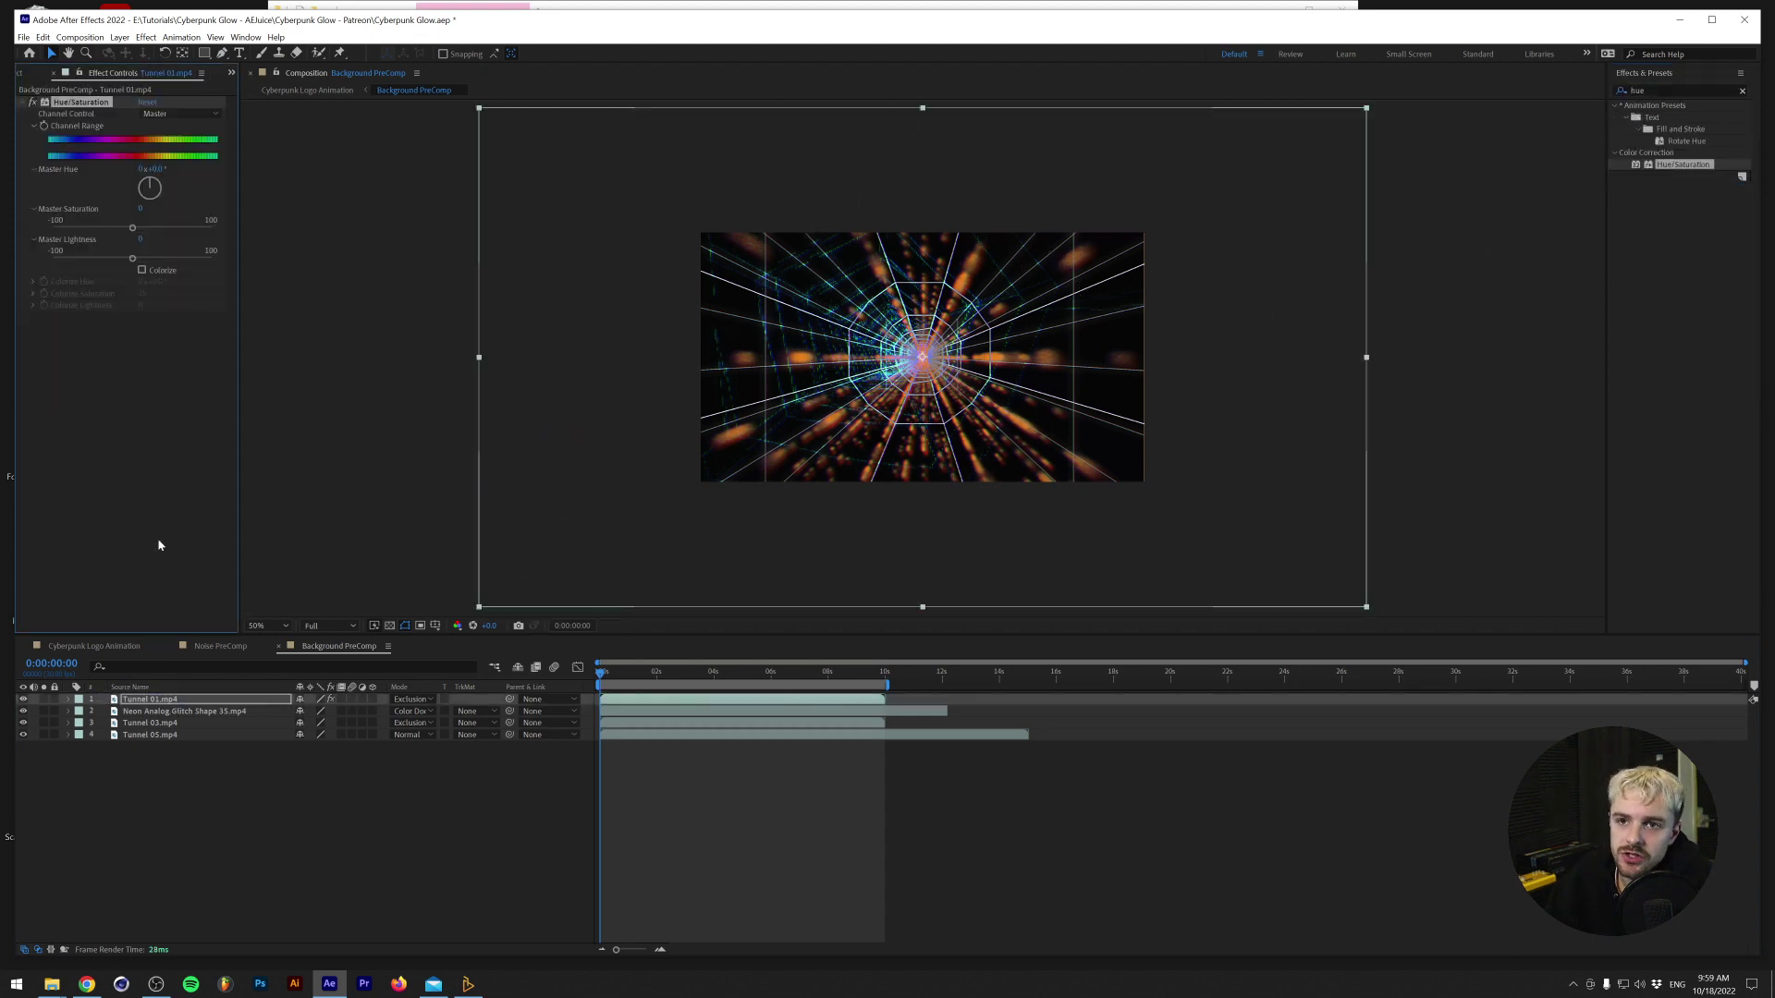
pyautogui.moveTo(164, 187); pyautogui.dragTo(324, 206)
pyautogui.press('F2')
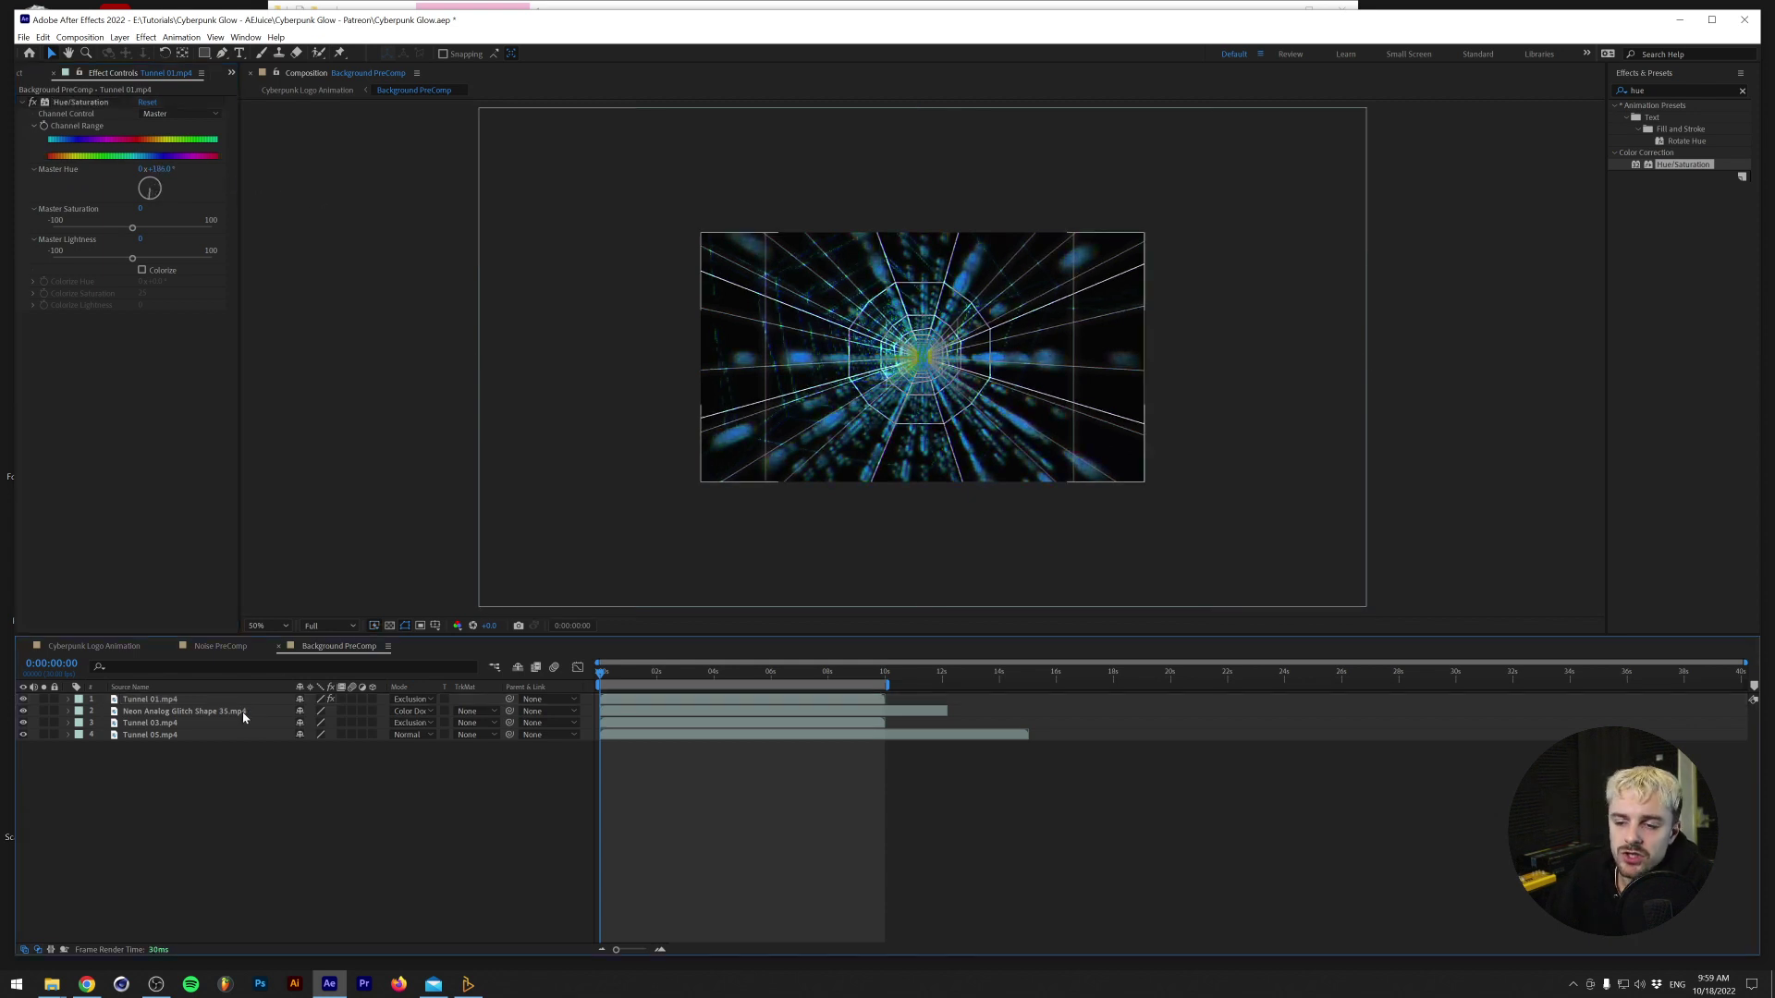
# Remove the existing time remapping and its expression from the Neon Analog Glitch Shape layer.
pyautogui.click(68, 714)
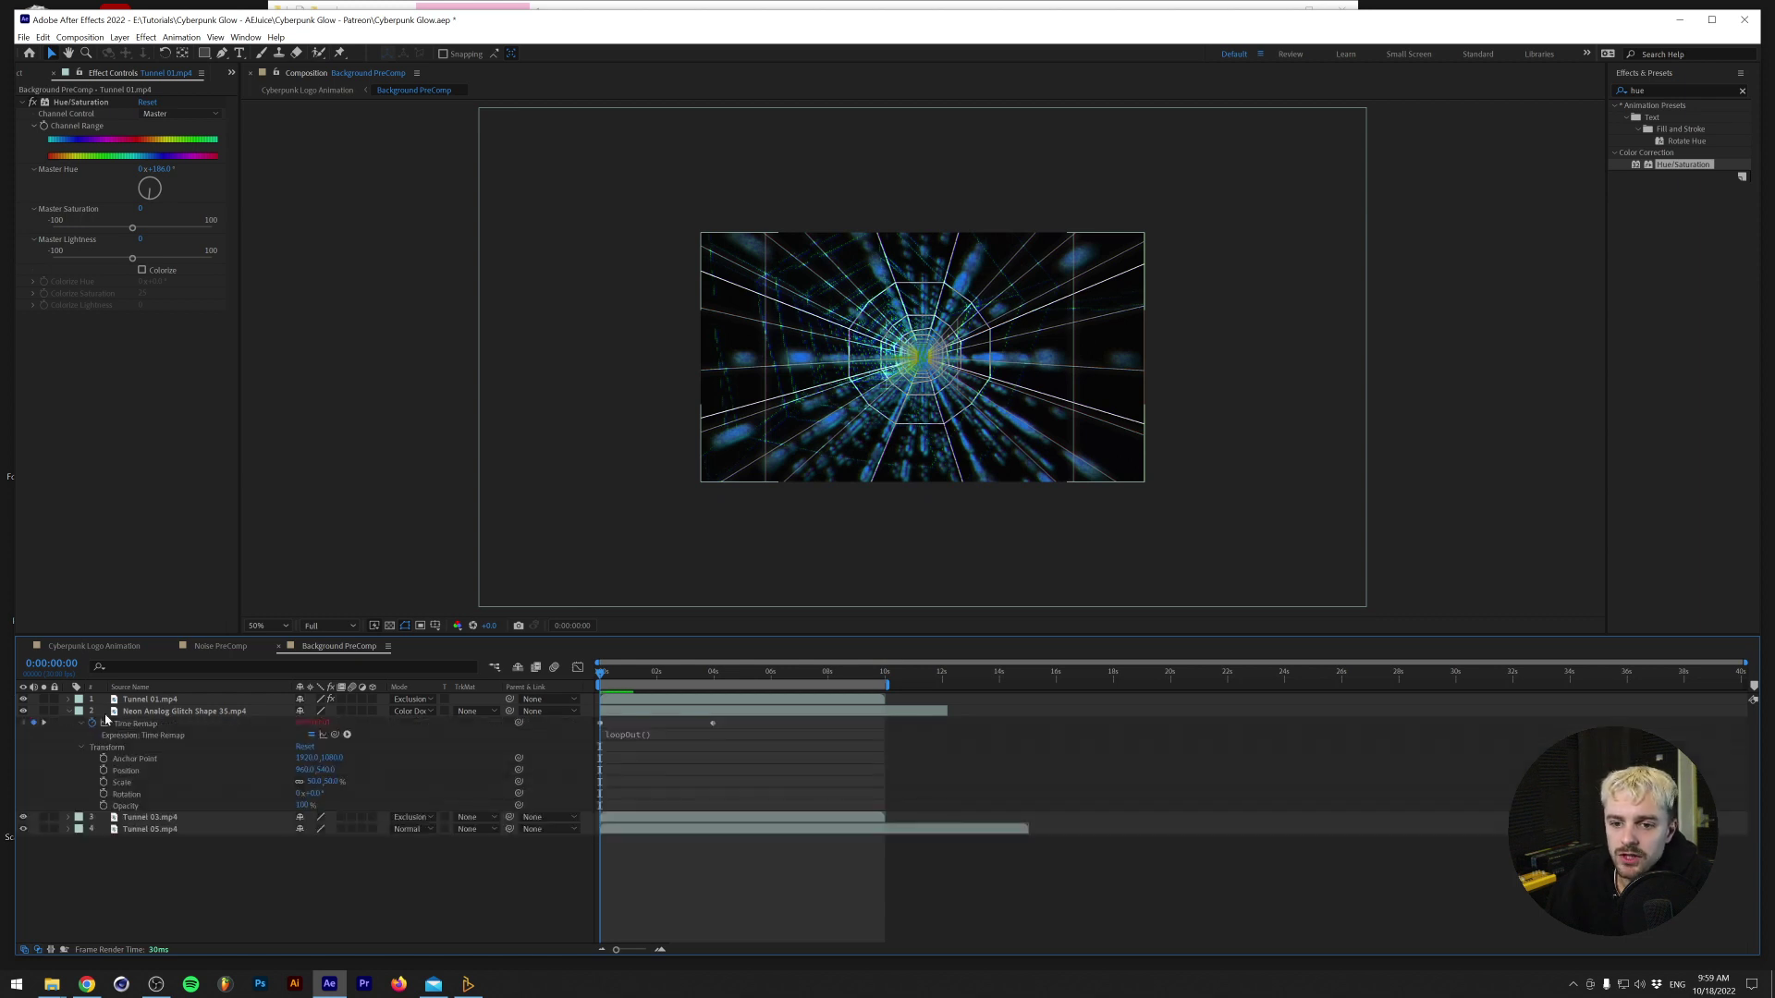
pyautogui.click(267, 713)
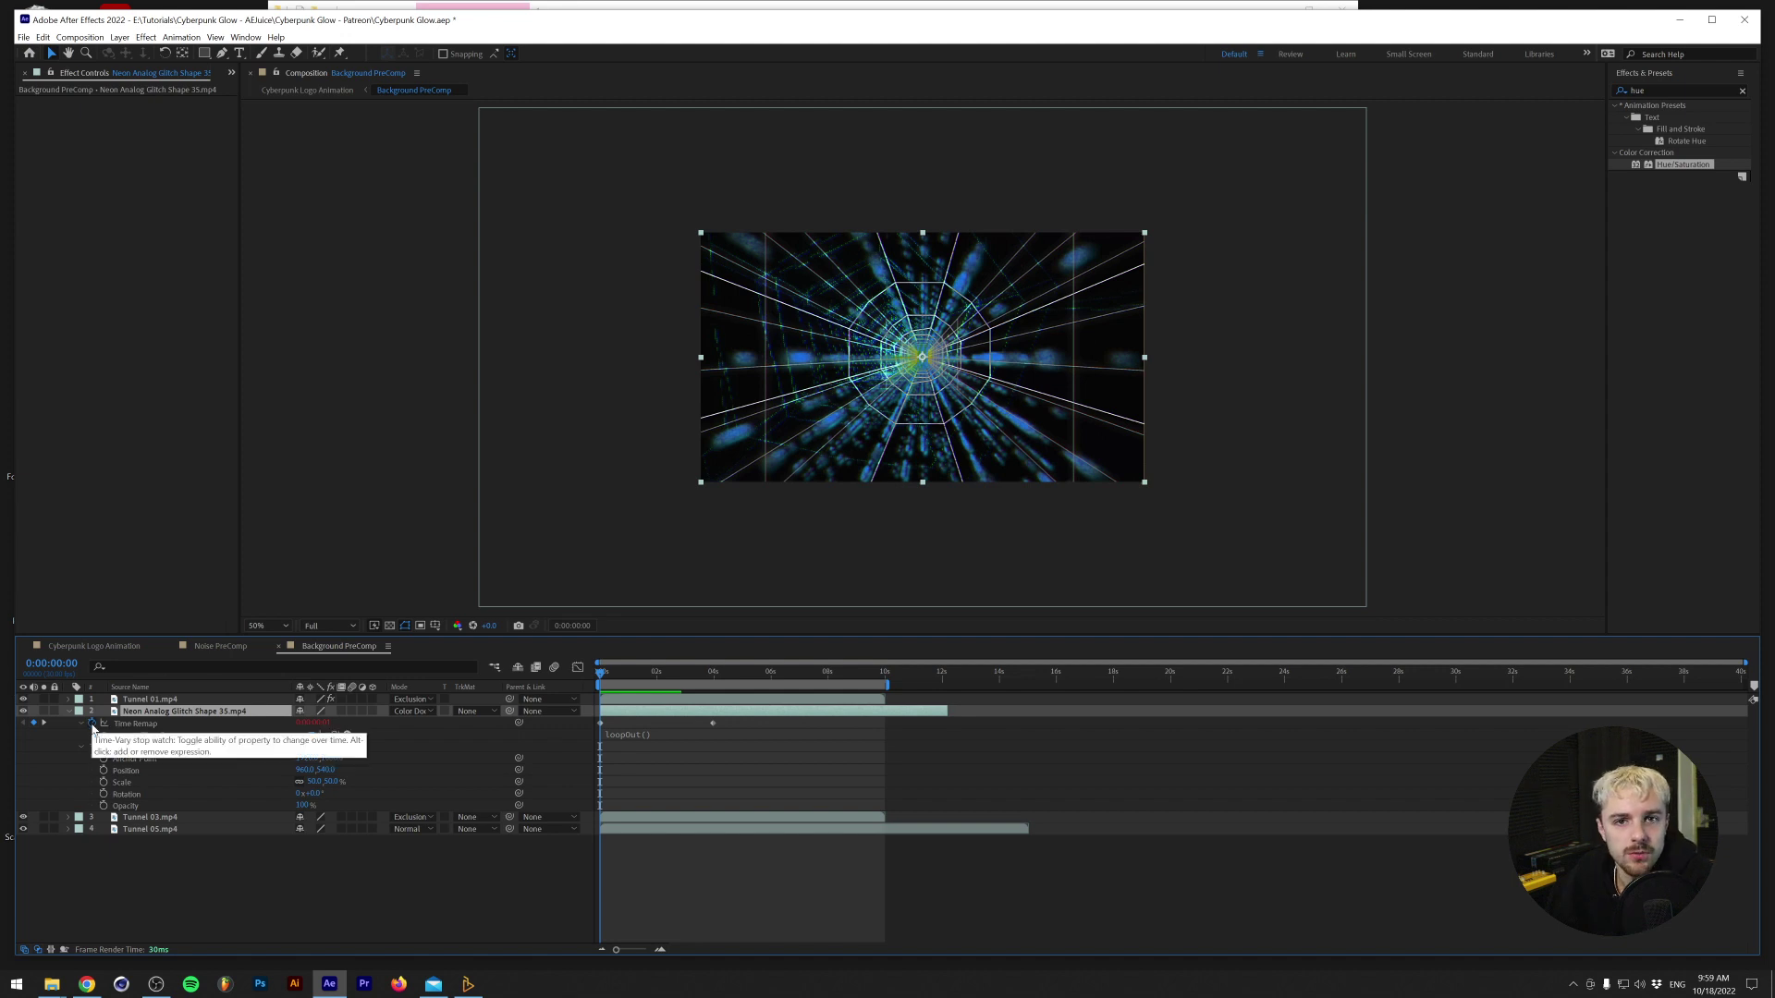
pyautogui.click(92, 724)
pyautogui.click(81, 723)
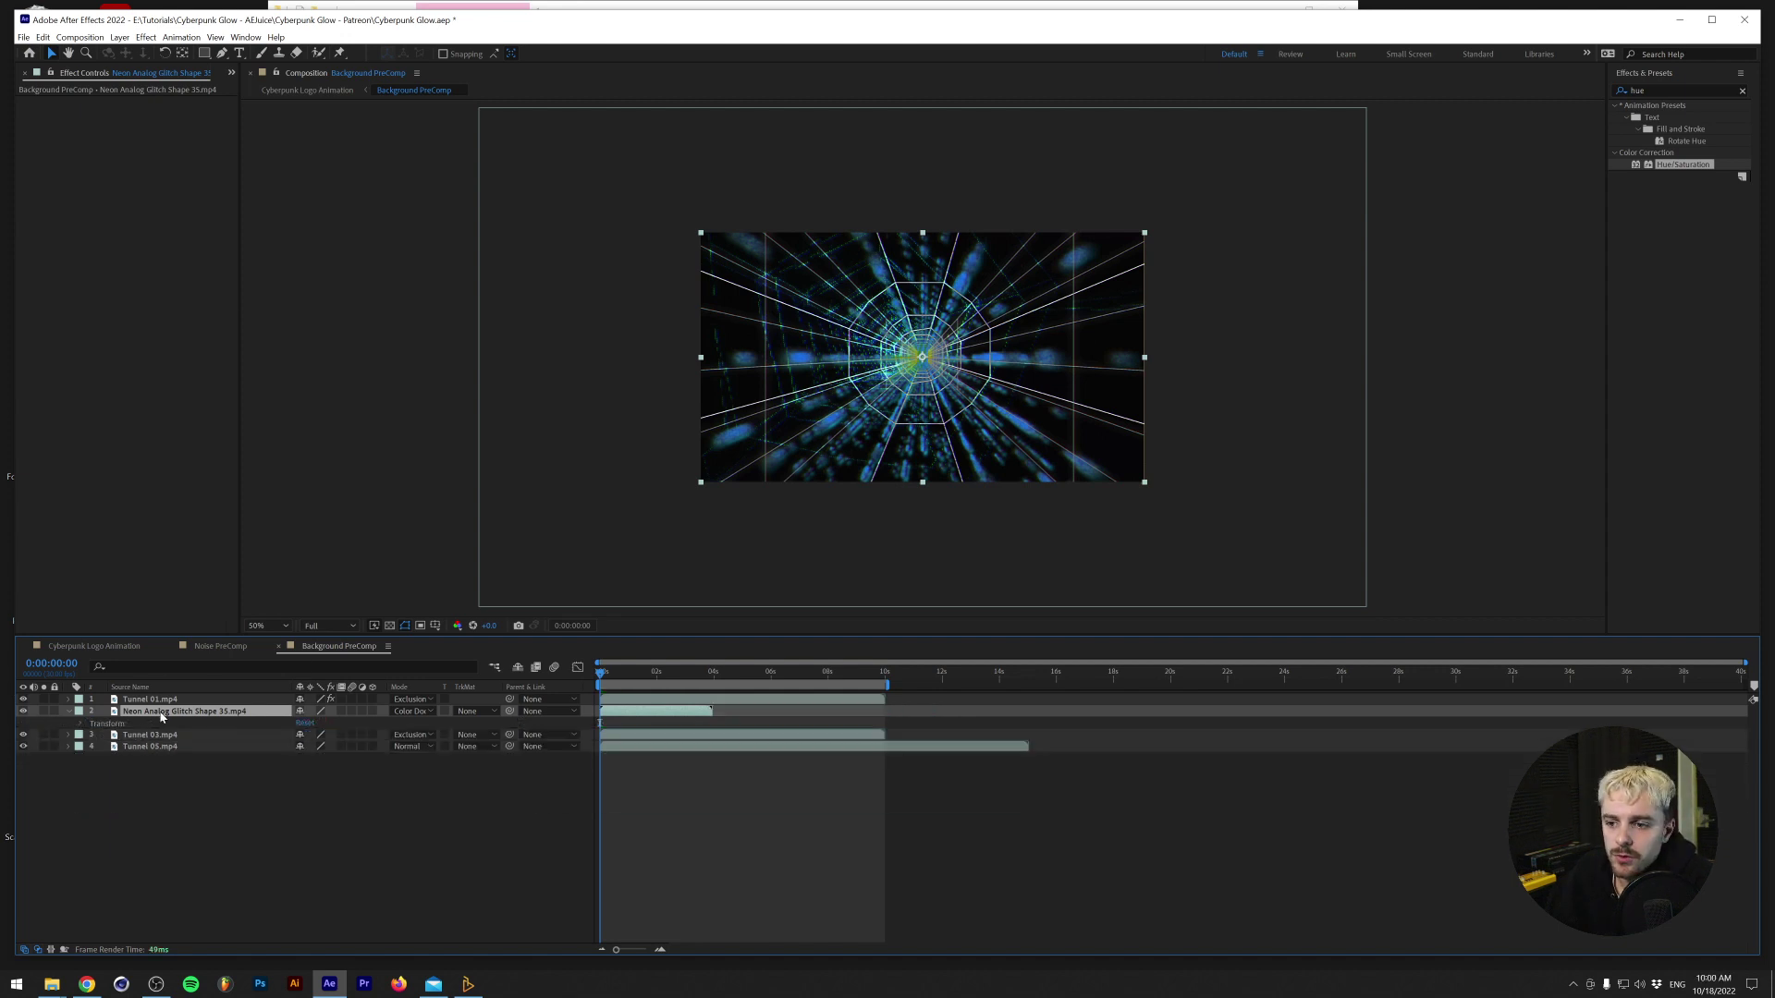
# Enable time remapping on the Neon Analog Glitch Shape layer and extend its end to about 19 s.
pyautogui.rightClick(161, 711)
pyautogui.moveTo(205, 406)
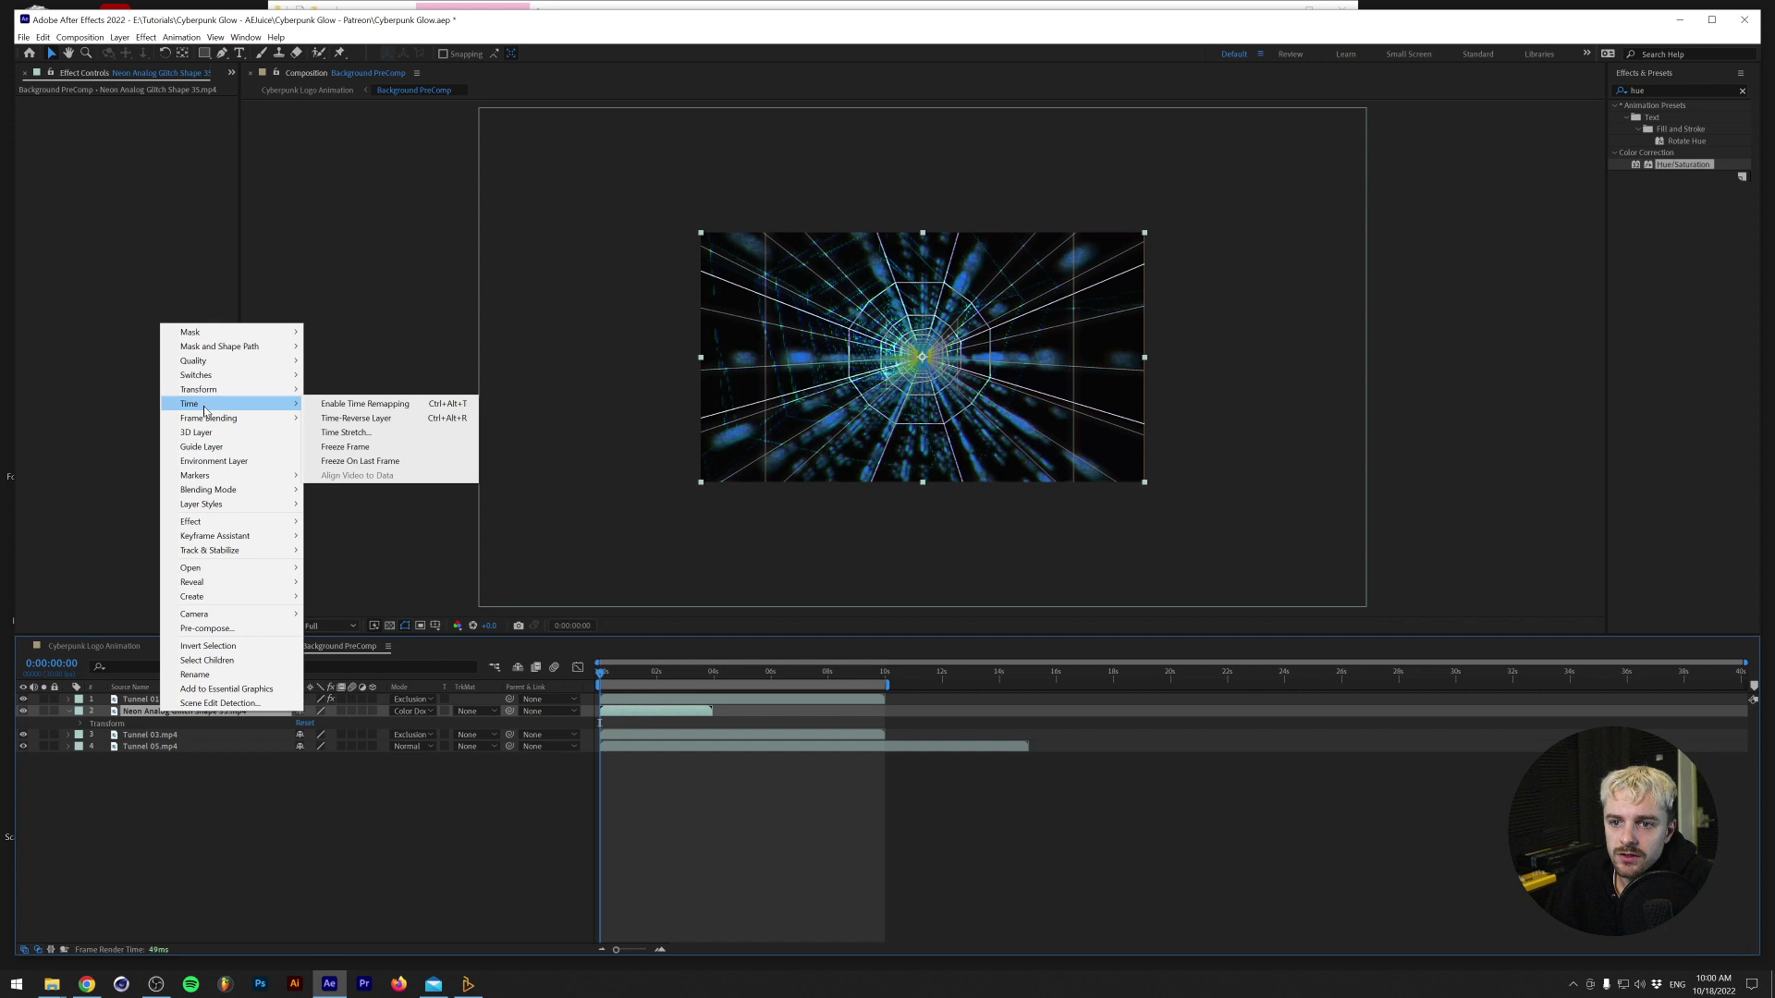
pyautogui.click(330, 406)
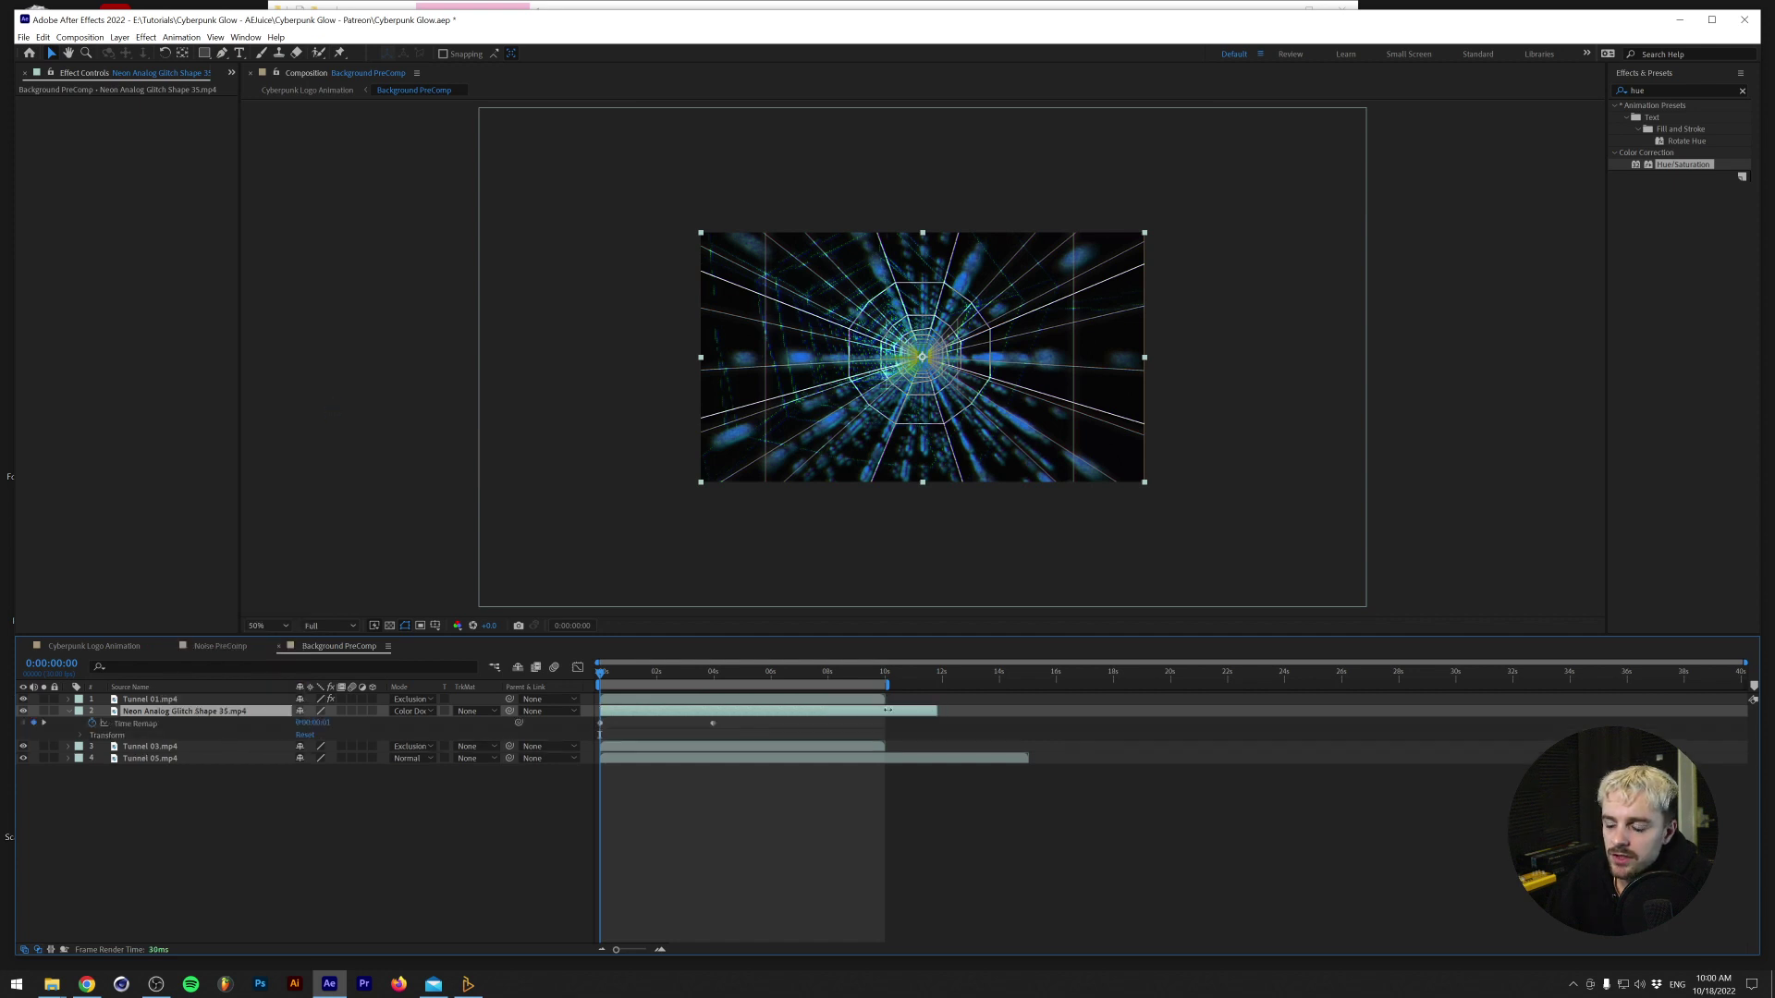
pyautogui.moveTo(935, 711); pyautogui.dragTo(1144, 716)
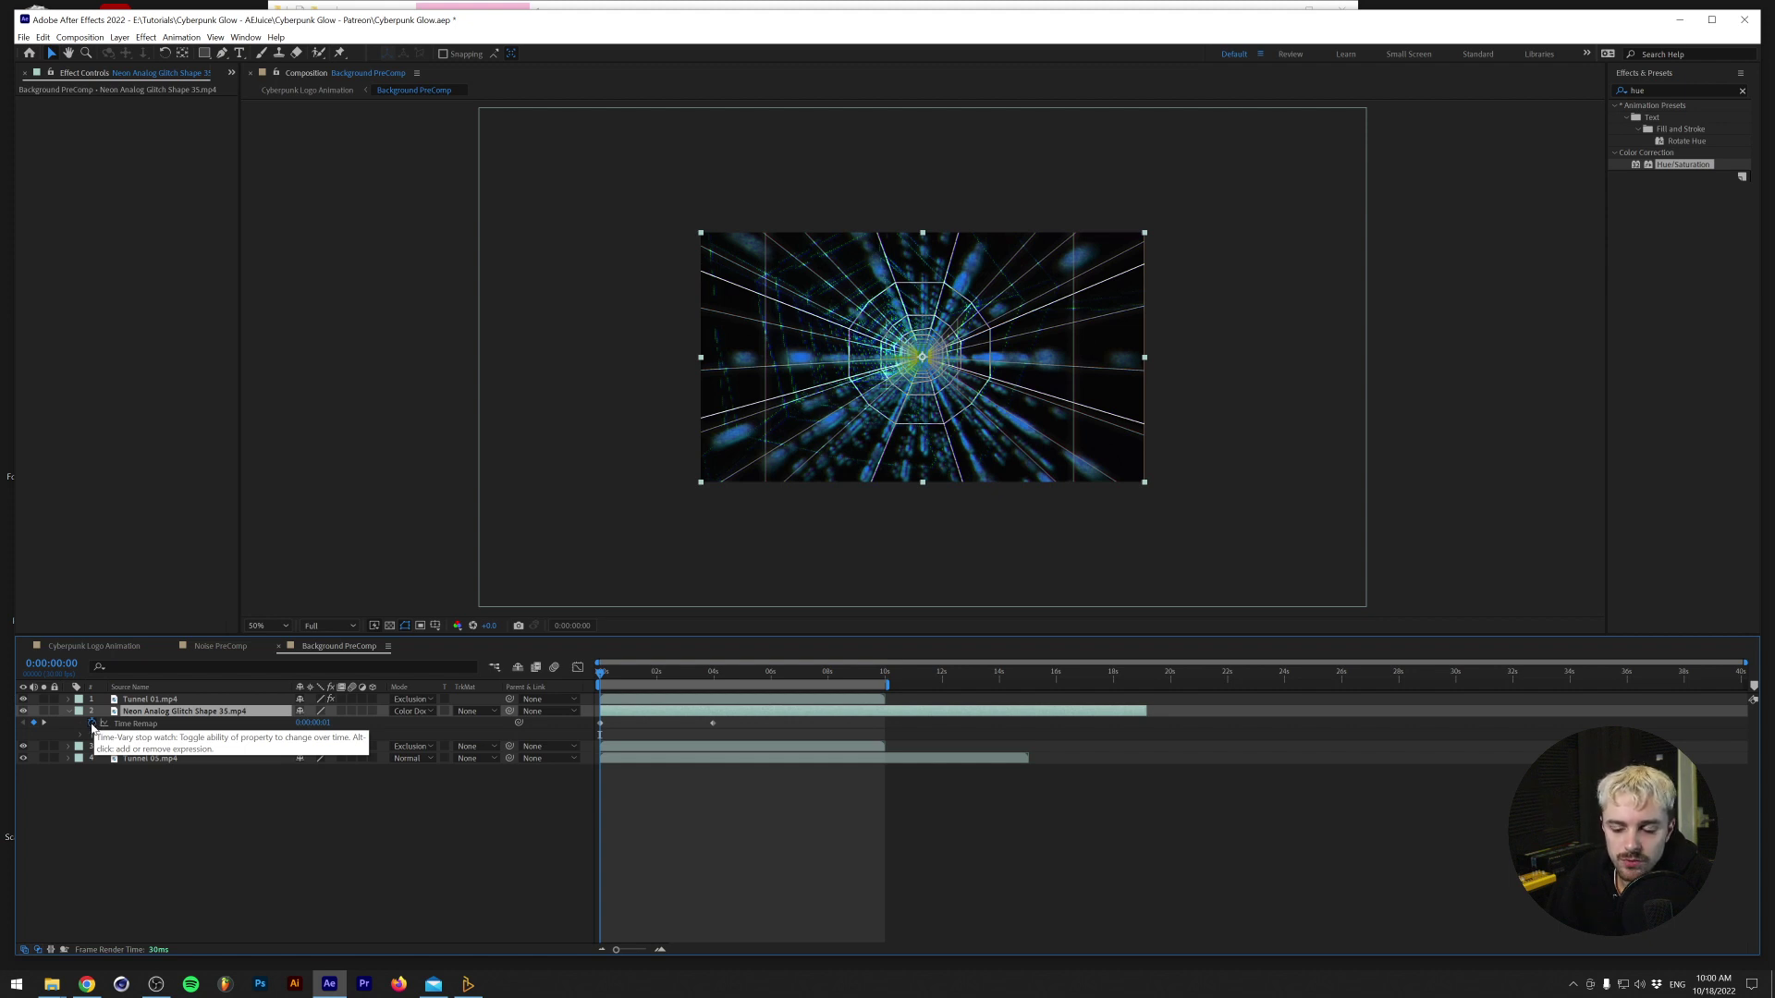
# Add a loopOut() expression to the Neon Analog Glitch Shape layer's Time Remap property and preview the composition.
pyautogui.keyDown('alt'); pyautogui.click(91, 724); pyautogui.keyUp('alt')
pyautogui.write('loopO')
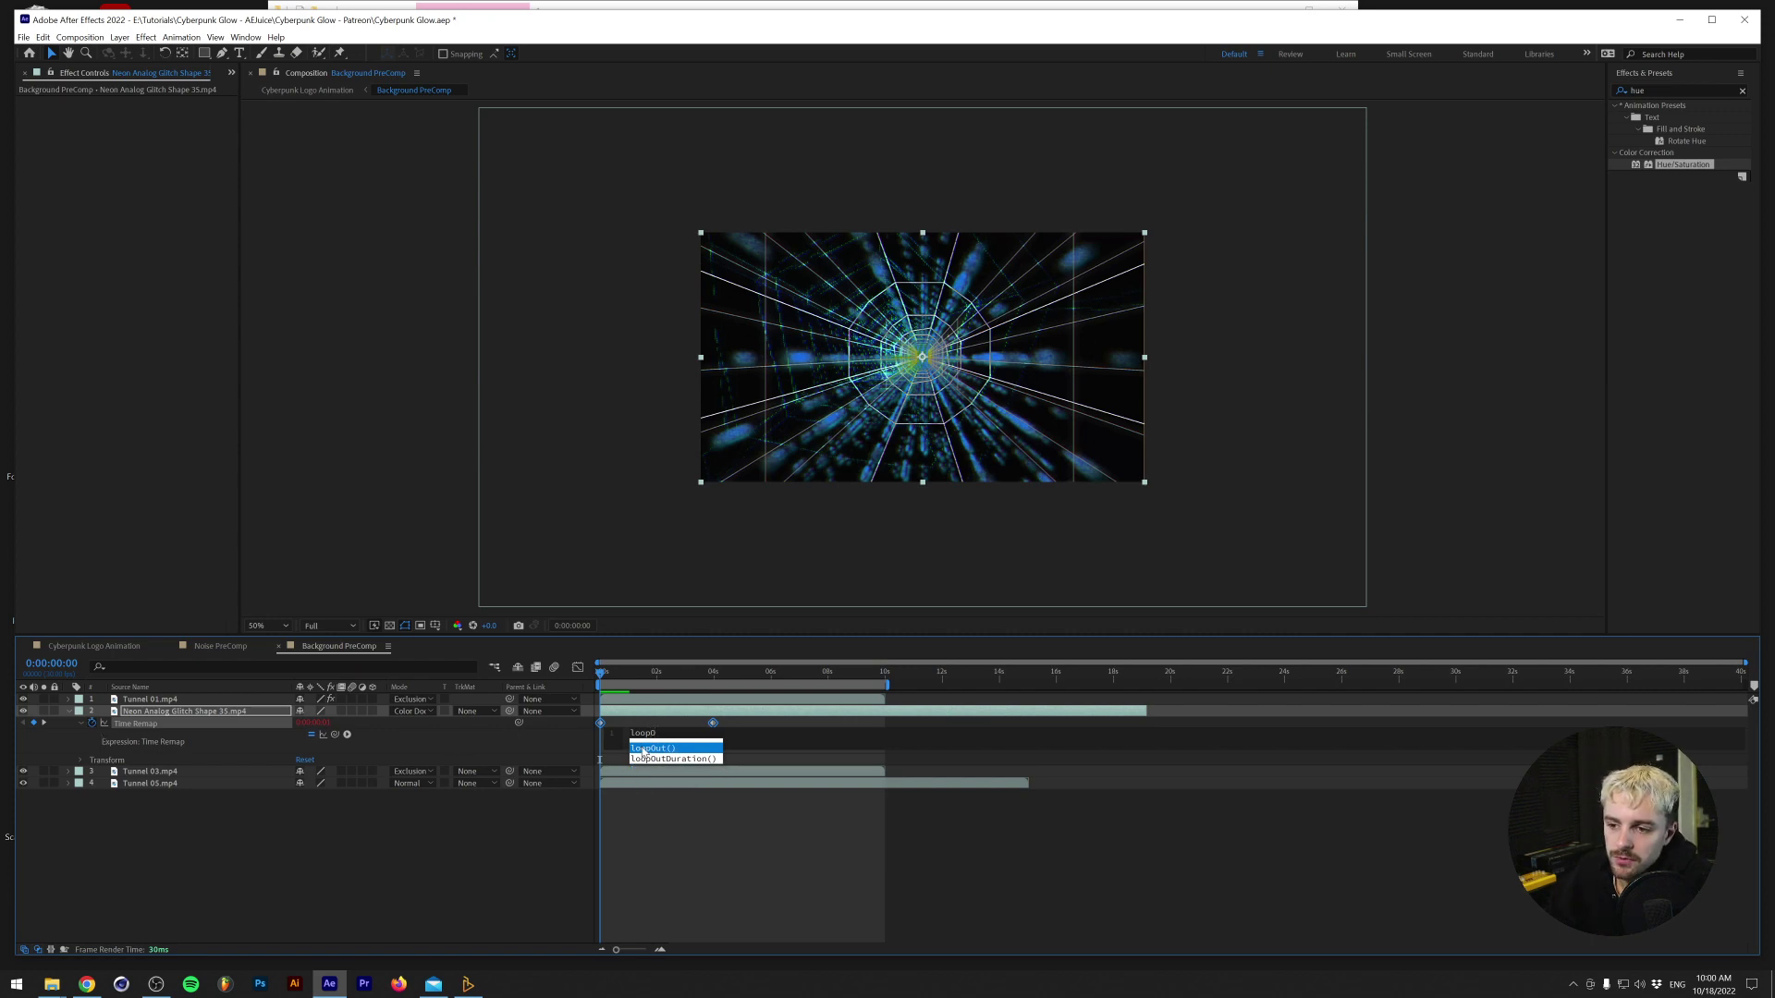
pyautogui.click(644, 750)
pyautogui.press('KP_Enter')
pyautogui.press('space')
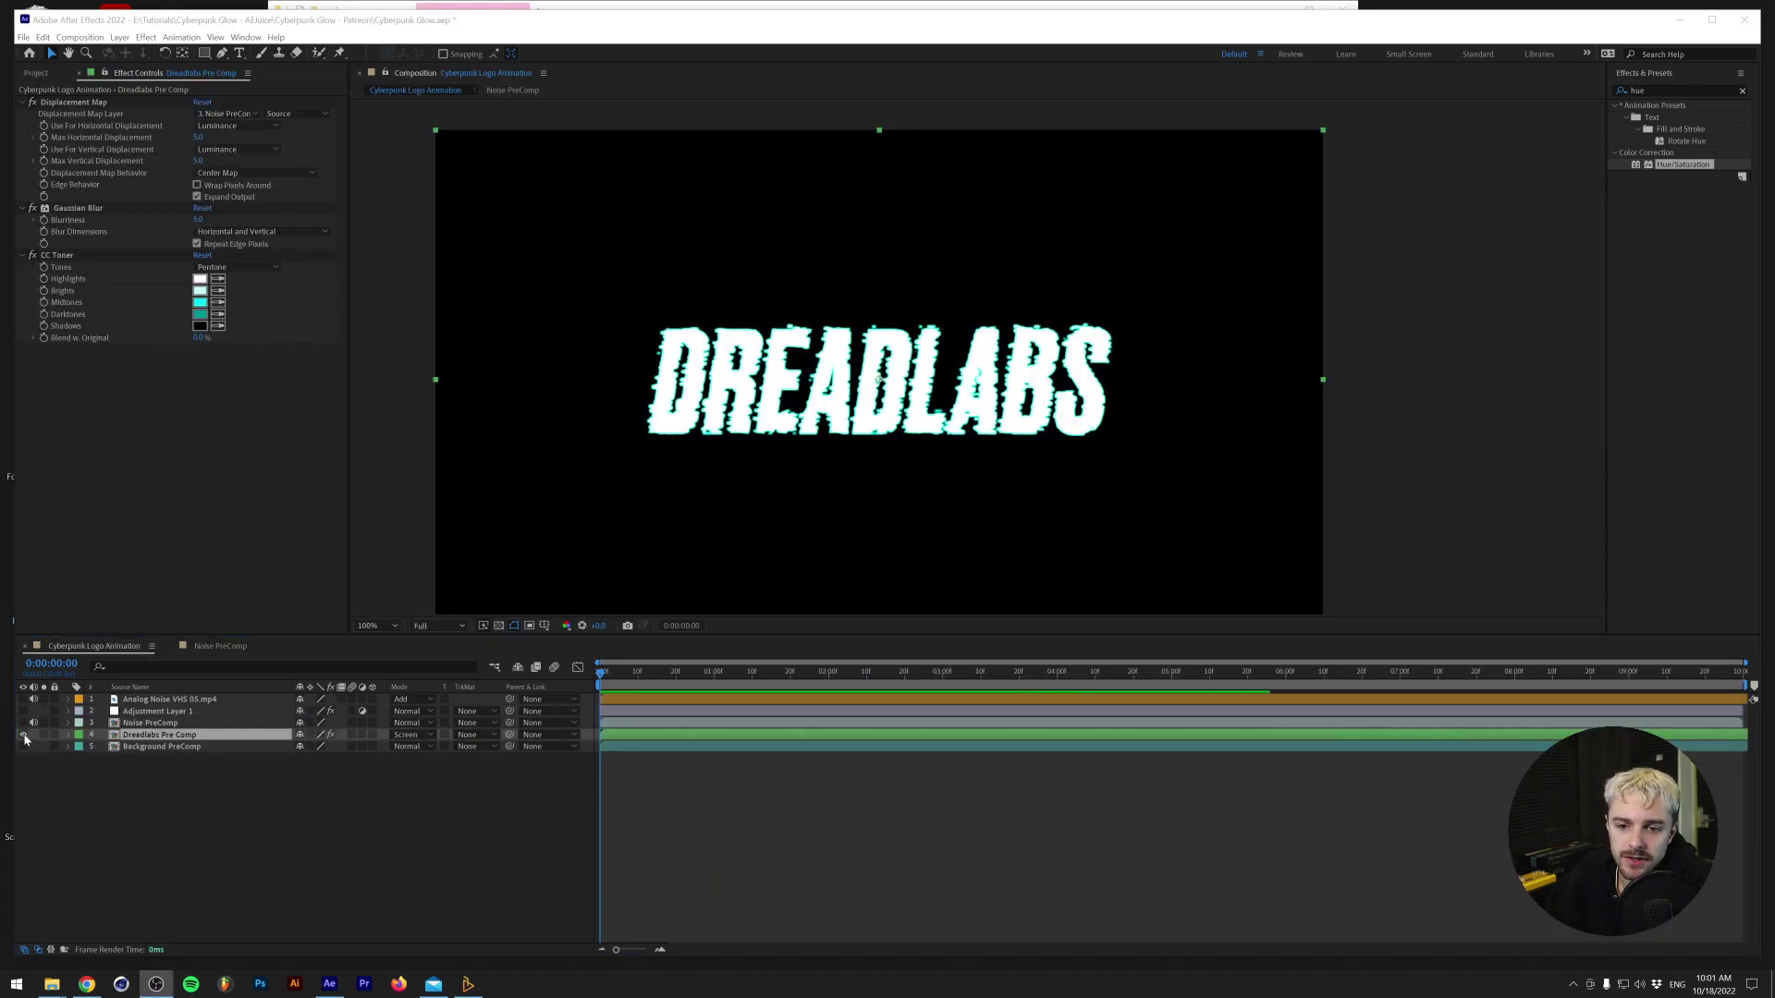
# Hide Dreadlabs Pre Comp in Cyberpunk Logo Animation and create a text layer reading "Dreadlabs".
pyautogui.click(24, 735)
pyautogui.click(239, 52)
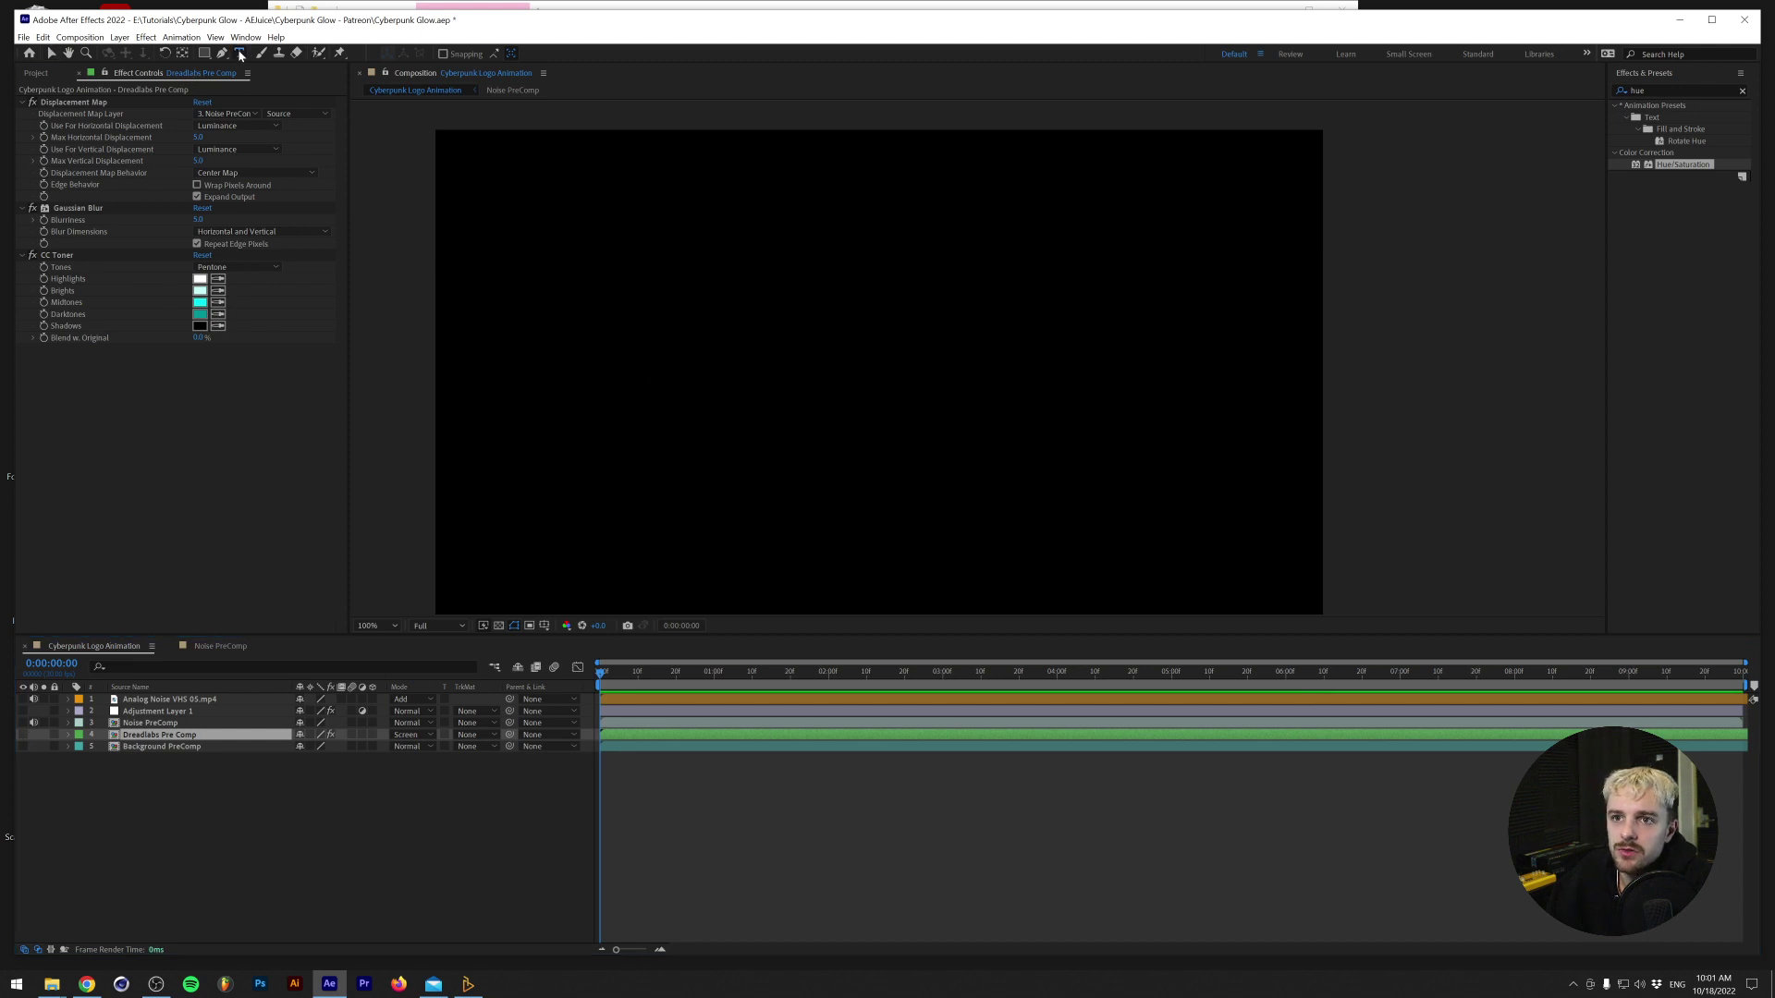
pyautogui.click(783, 361)
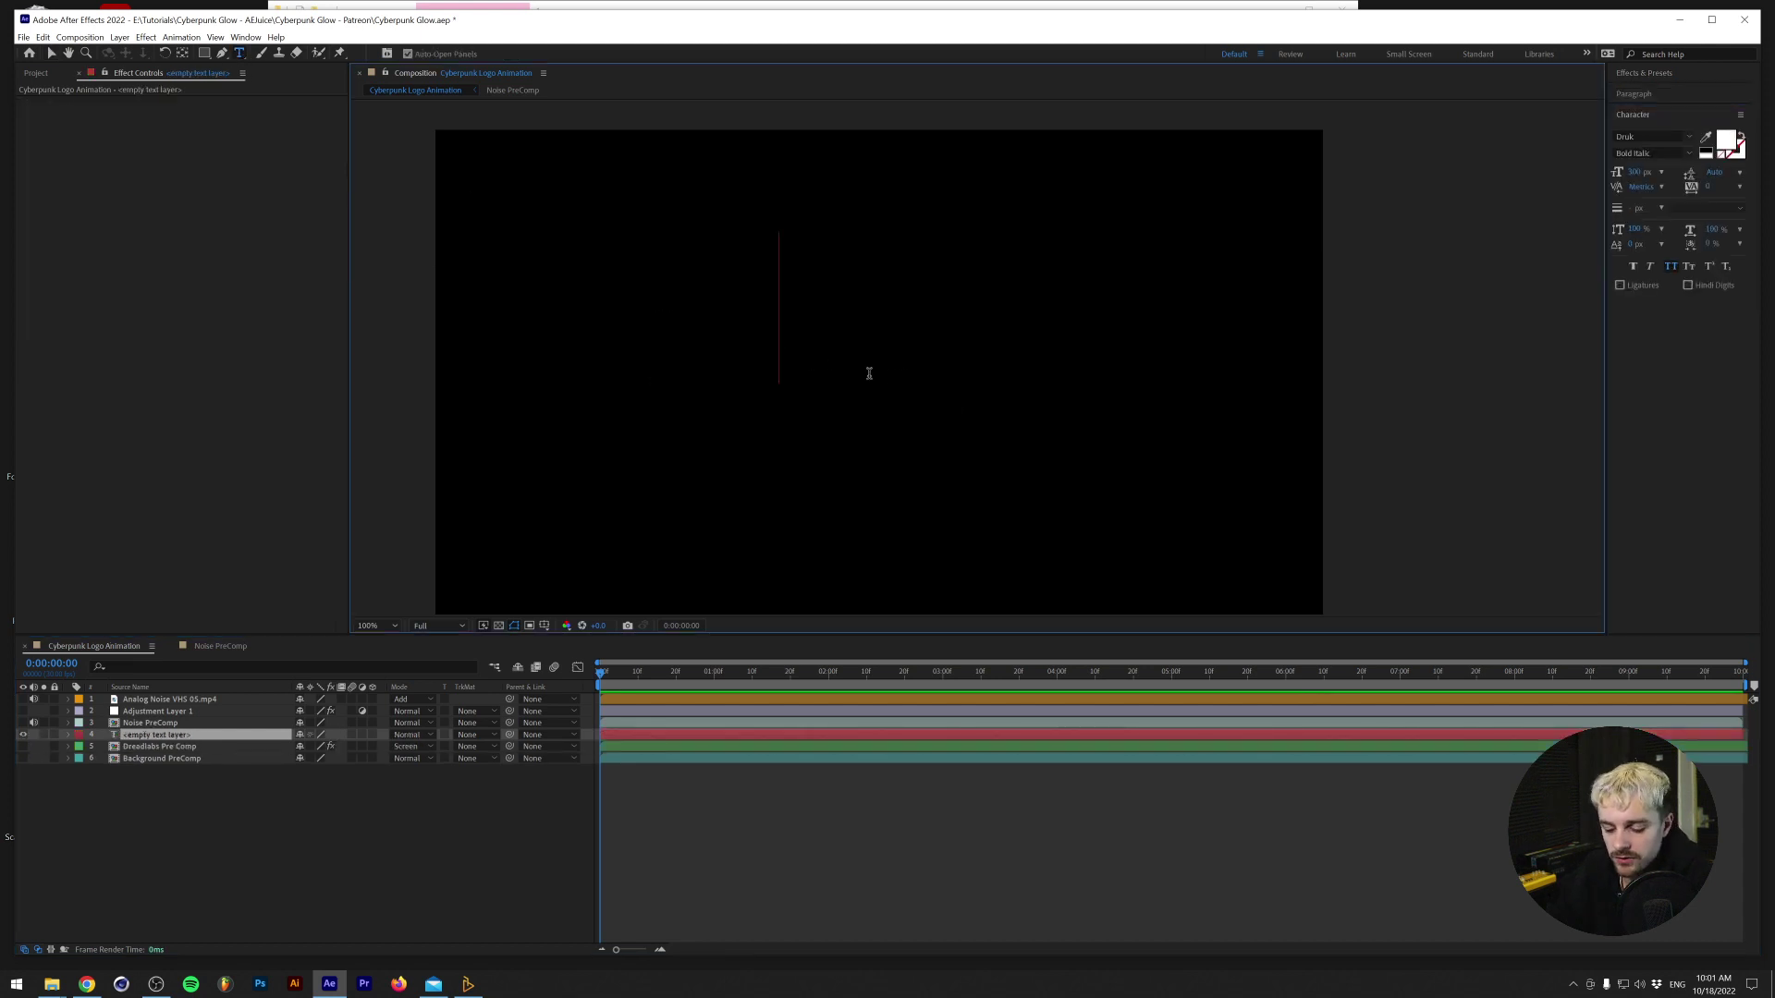
pyautogui.write('Dread')
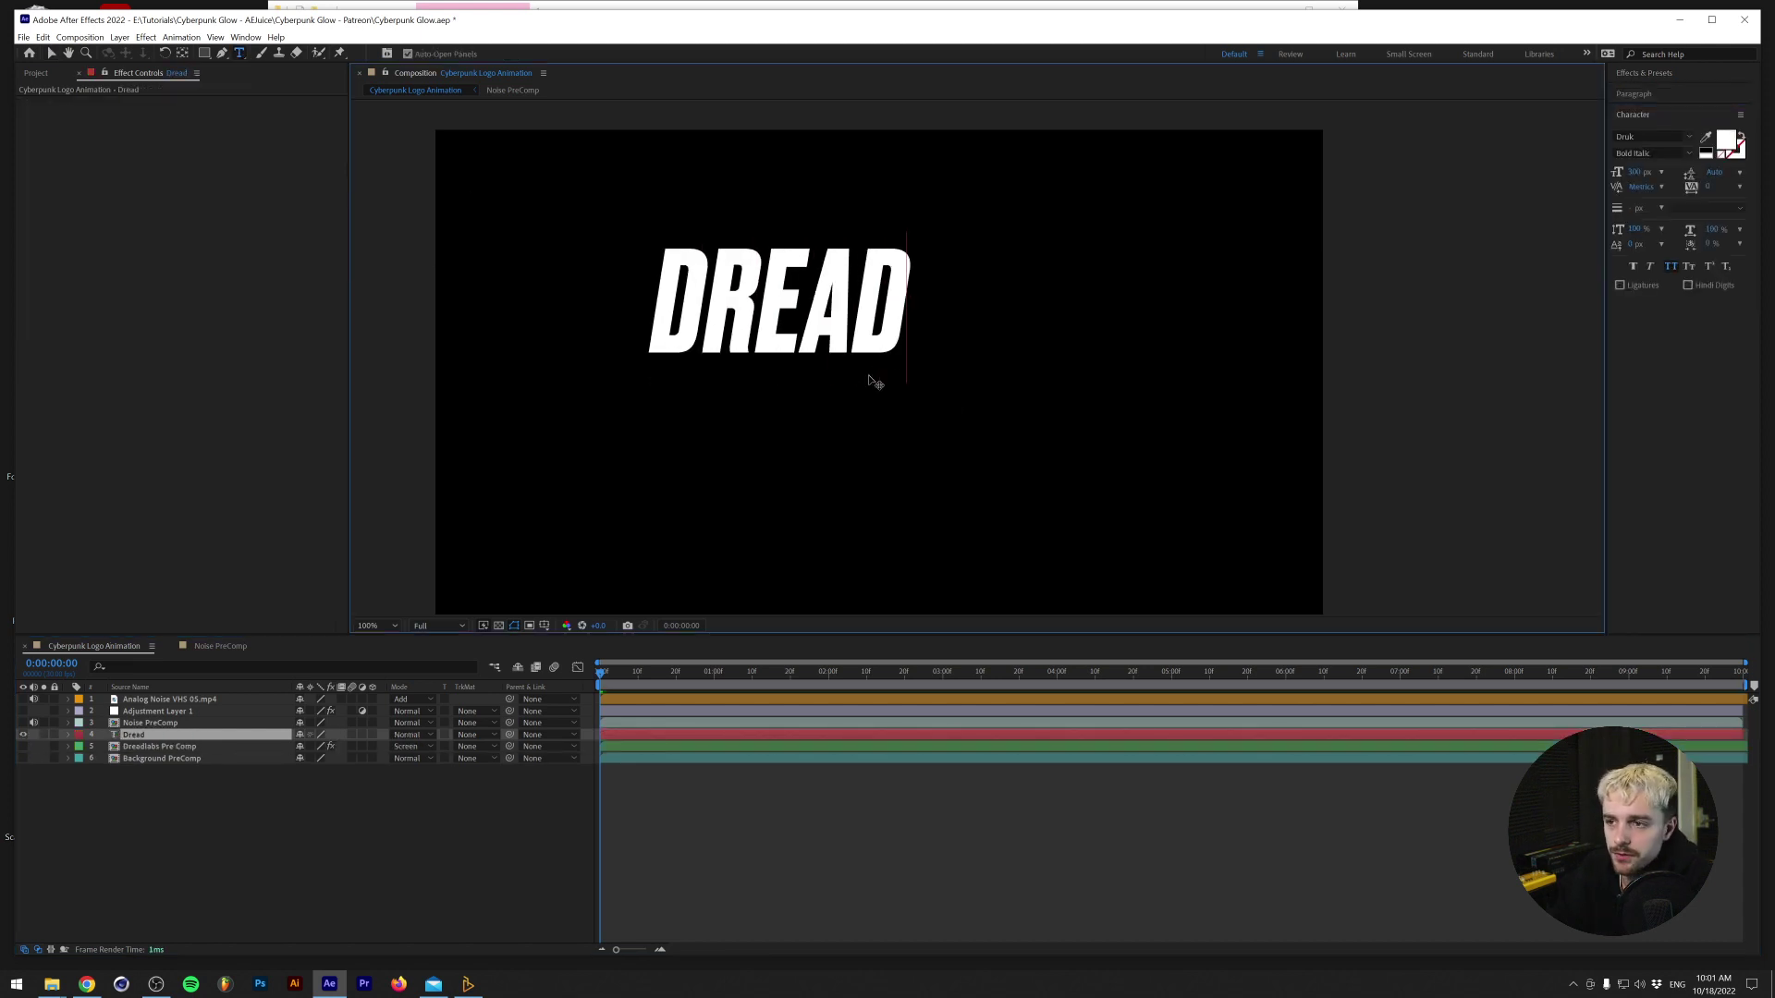
pyautogui.write('labs')
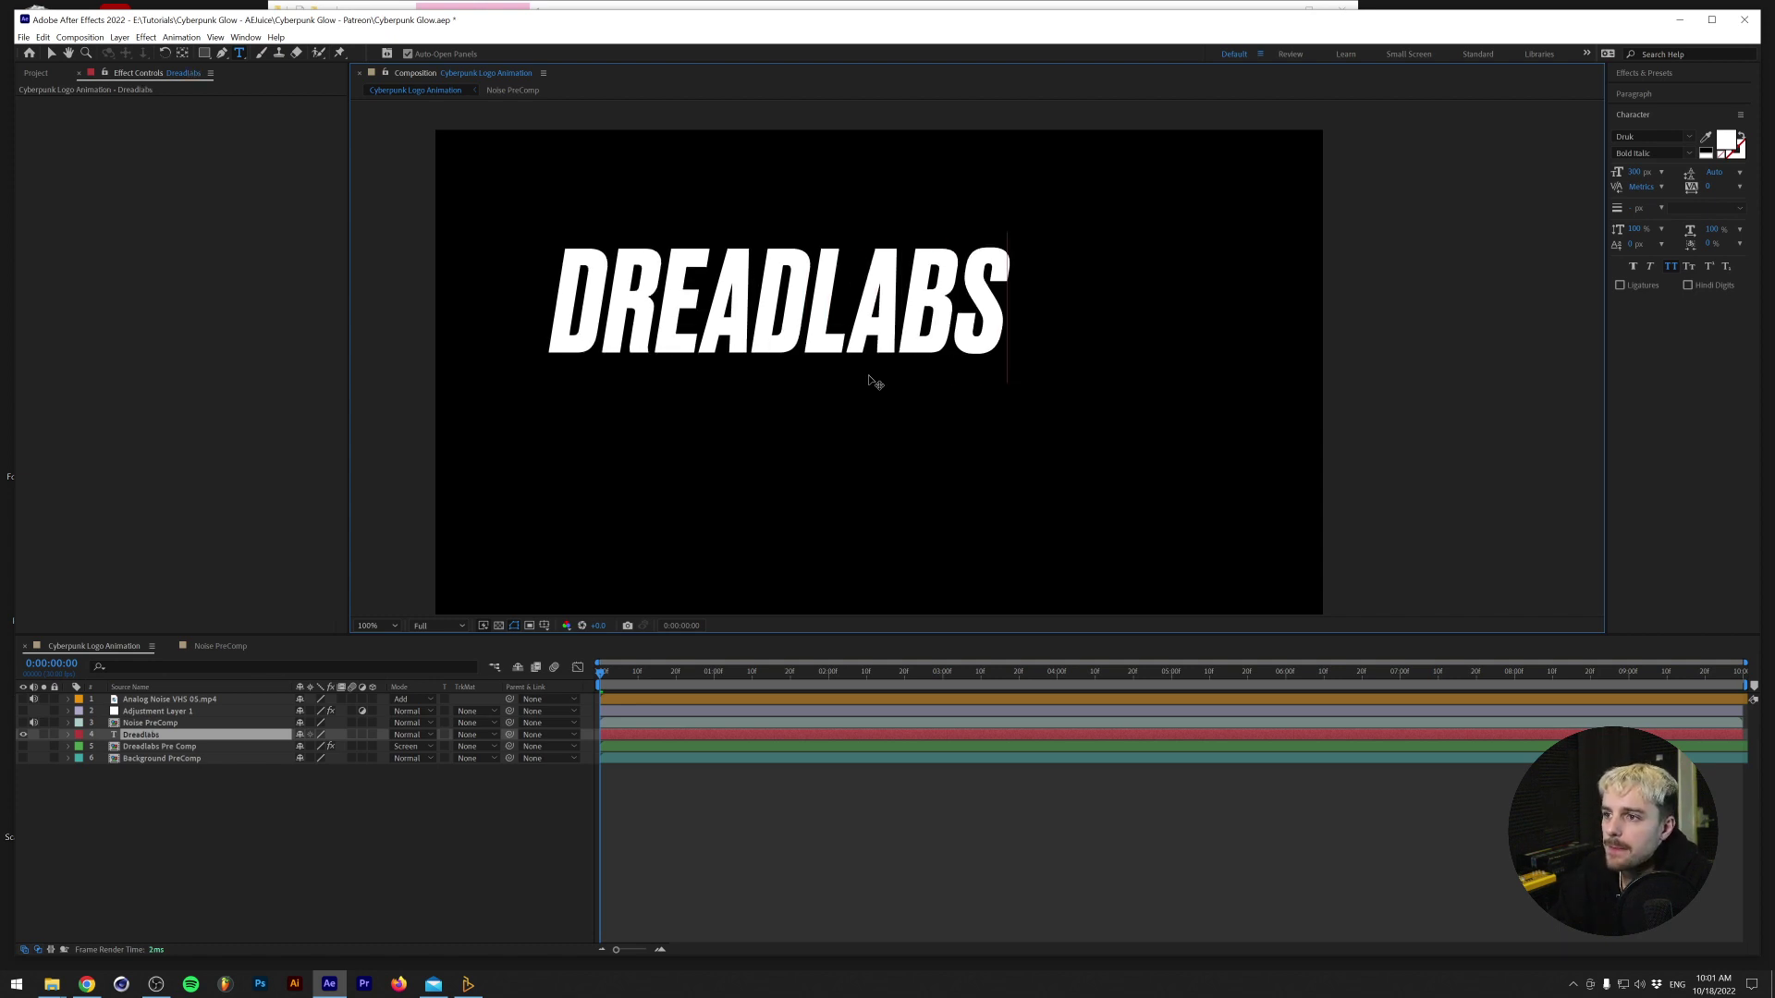
# Center the Dreadlabs text horizontally and vertically in the composition using Align.
pyautogui.click(1638, 73)
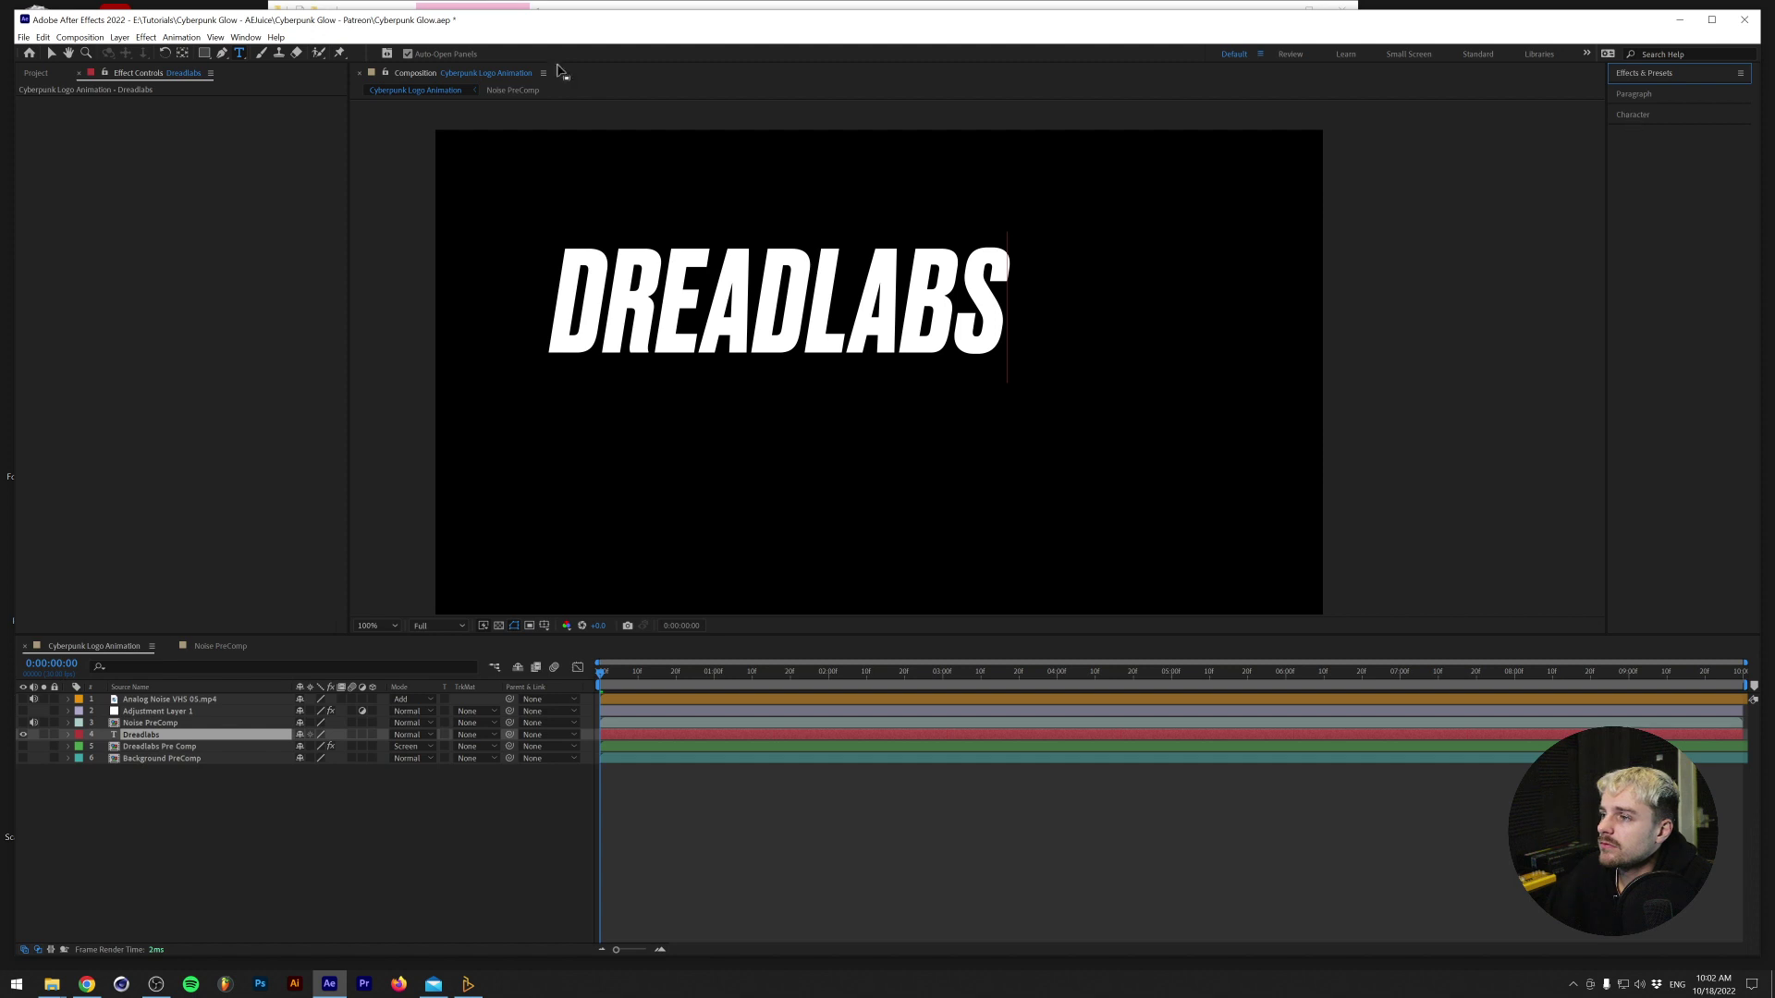
pyautogui.click(245, 37)
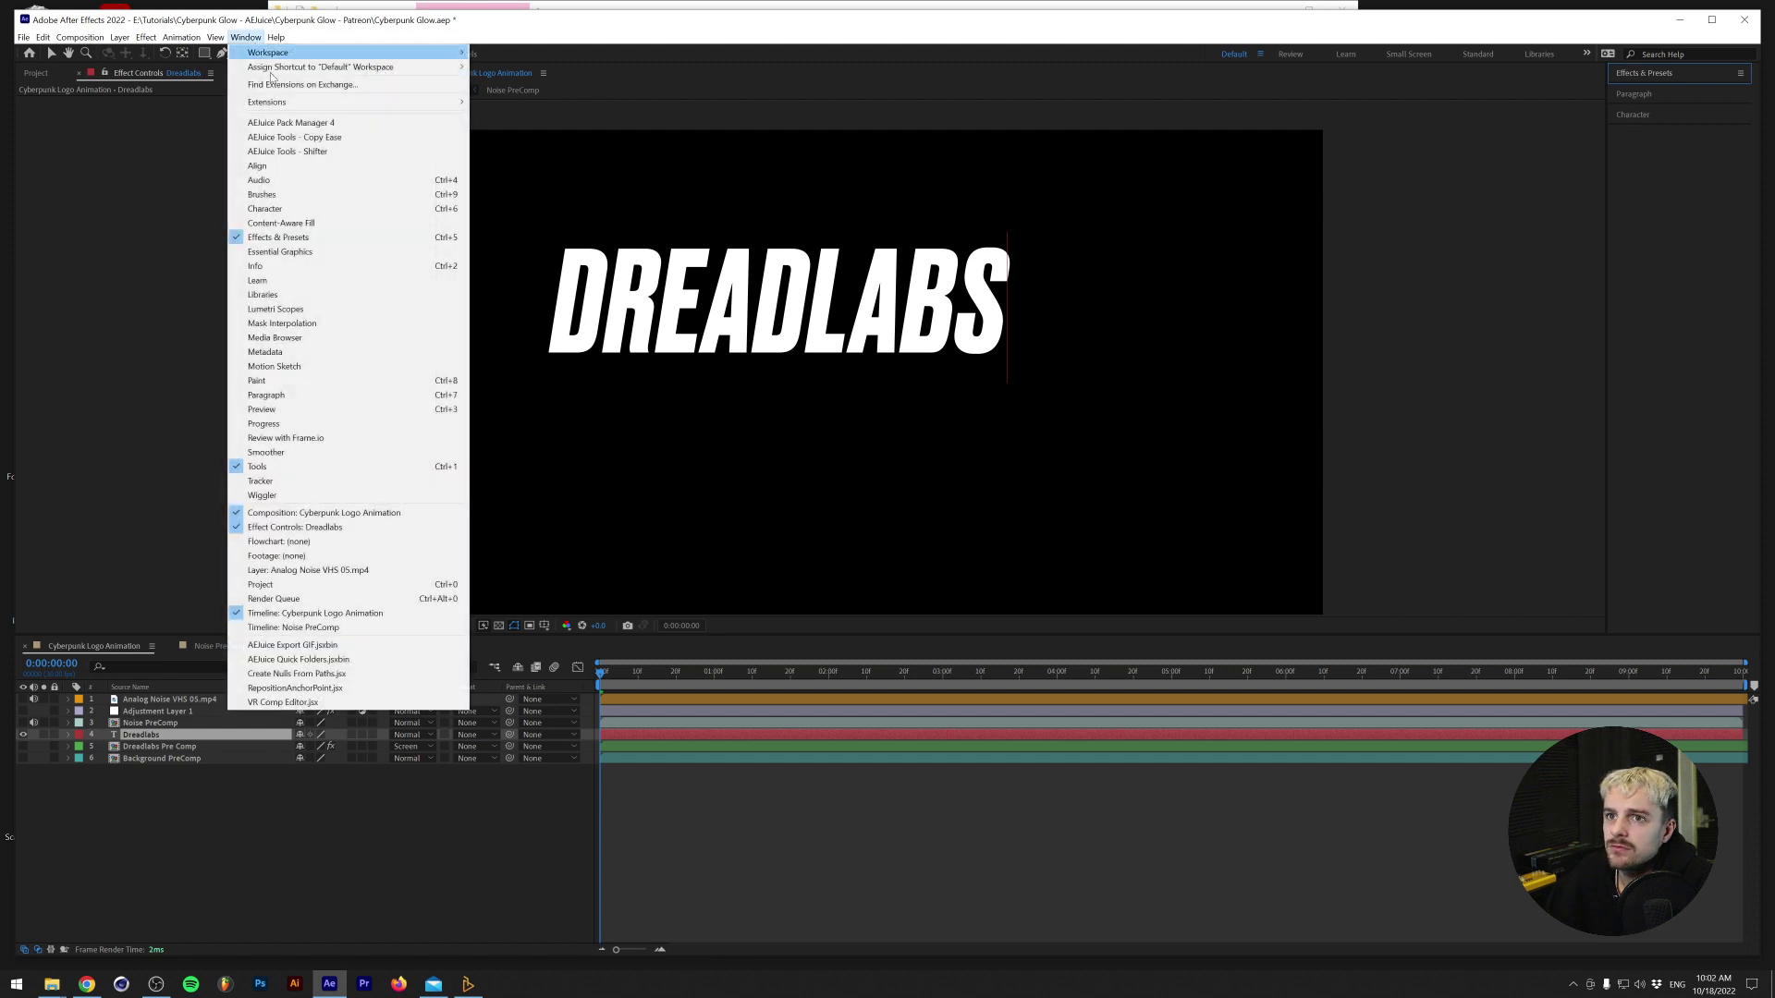
pyautogui.click(294, 165)
pyautogui.click(1715, 170)
pyautogui.click(1643, 170)
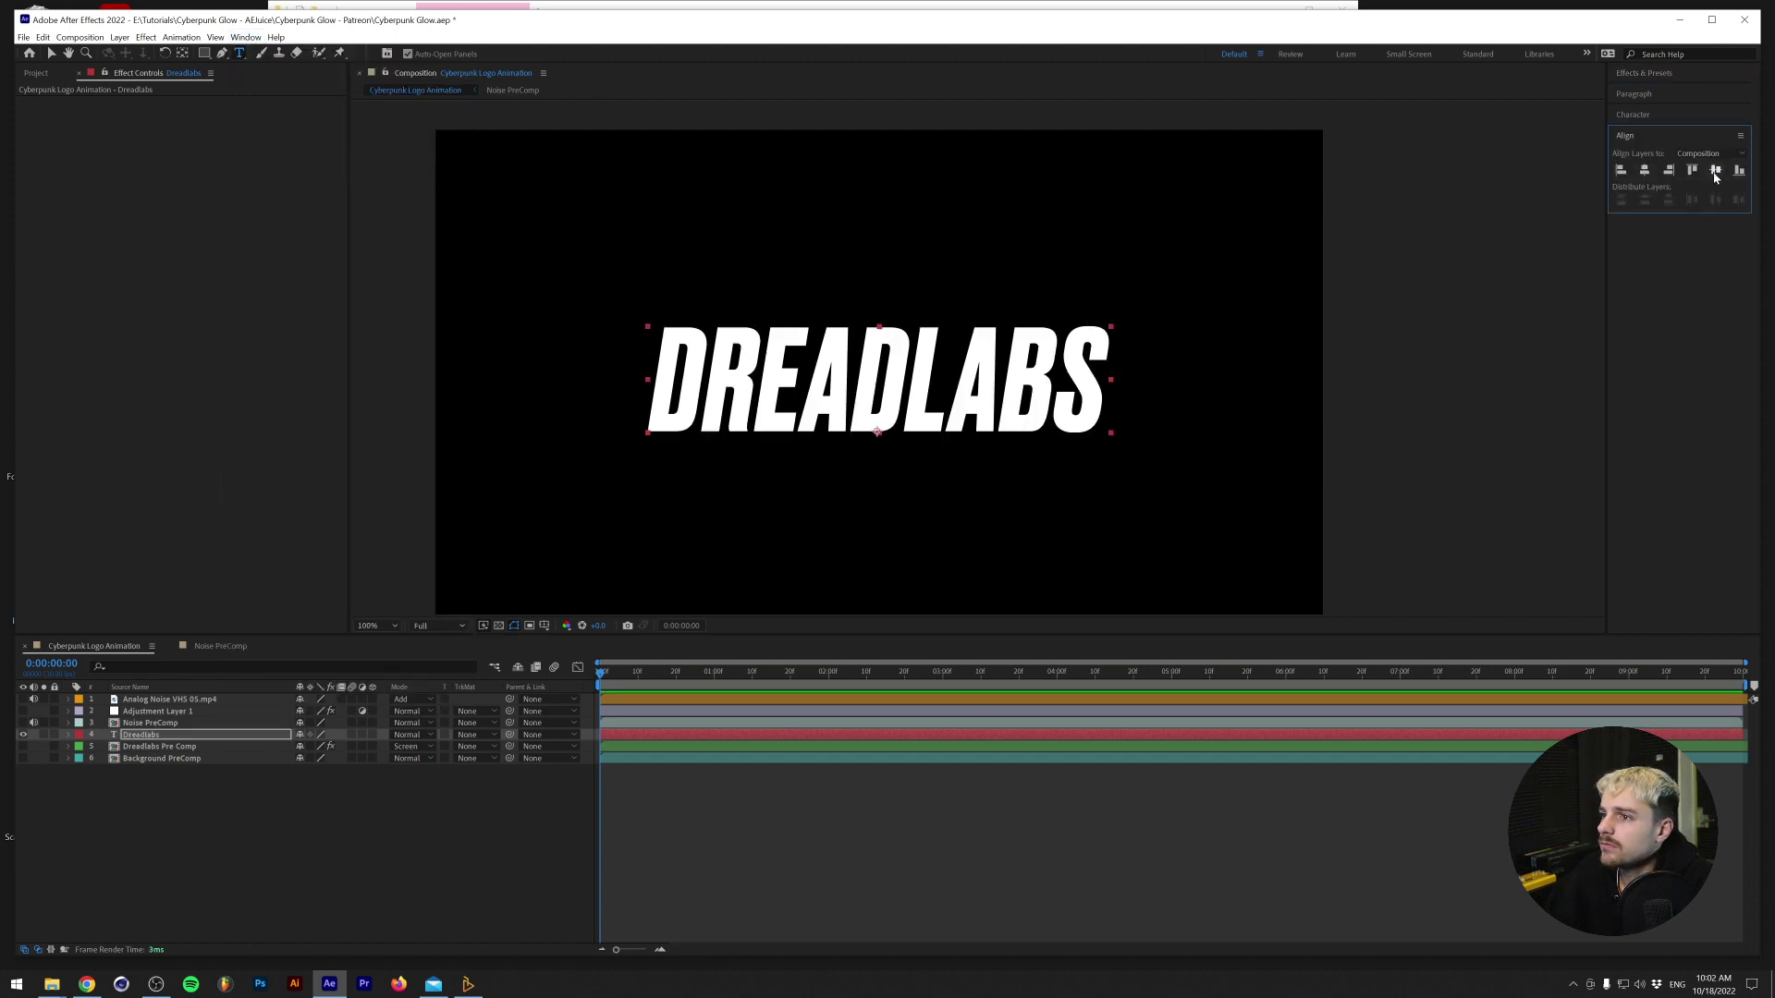
# Create a black solid at composition size and place it directly below the Dreadlabs text layer.
pyautogui.click(119, 37)
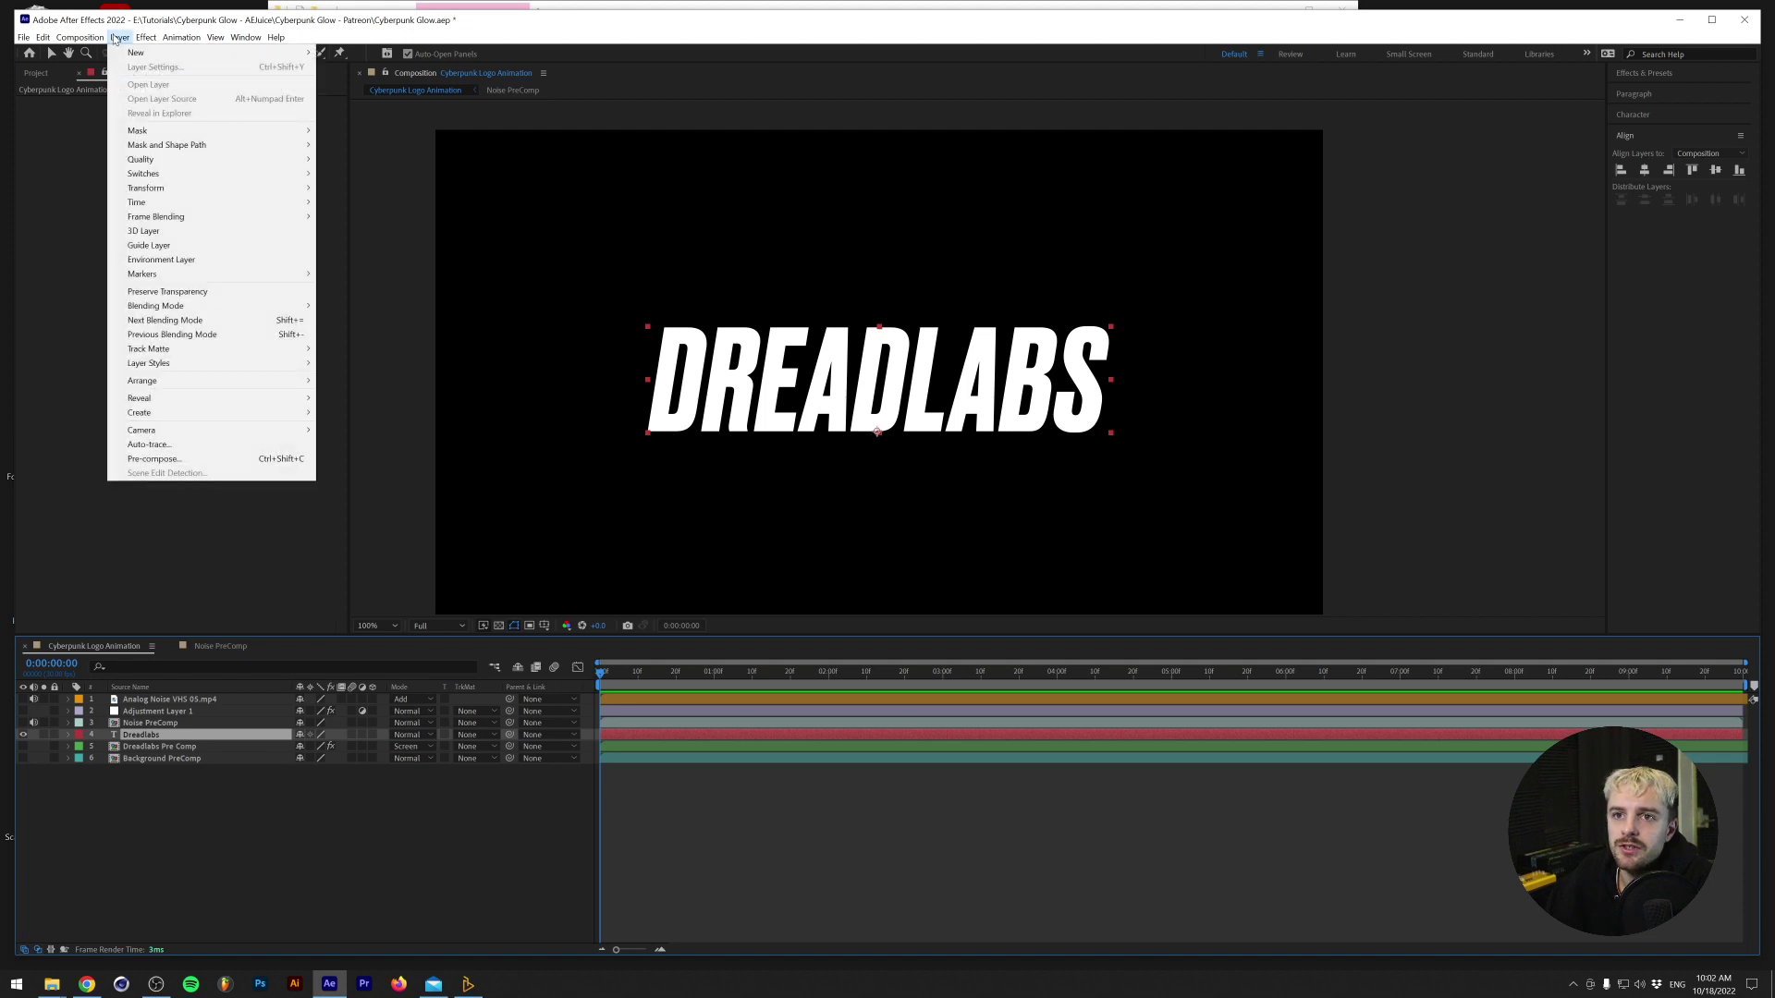
pyautogui.moveTo(155, 52)
pyautogui.click(393, 67)
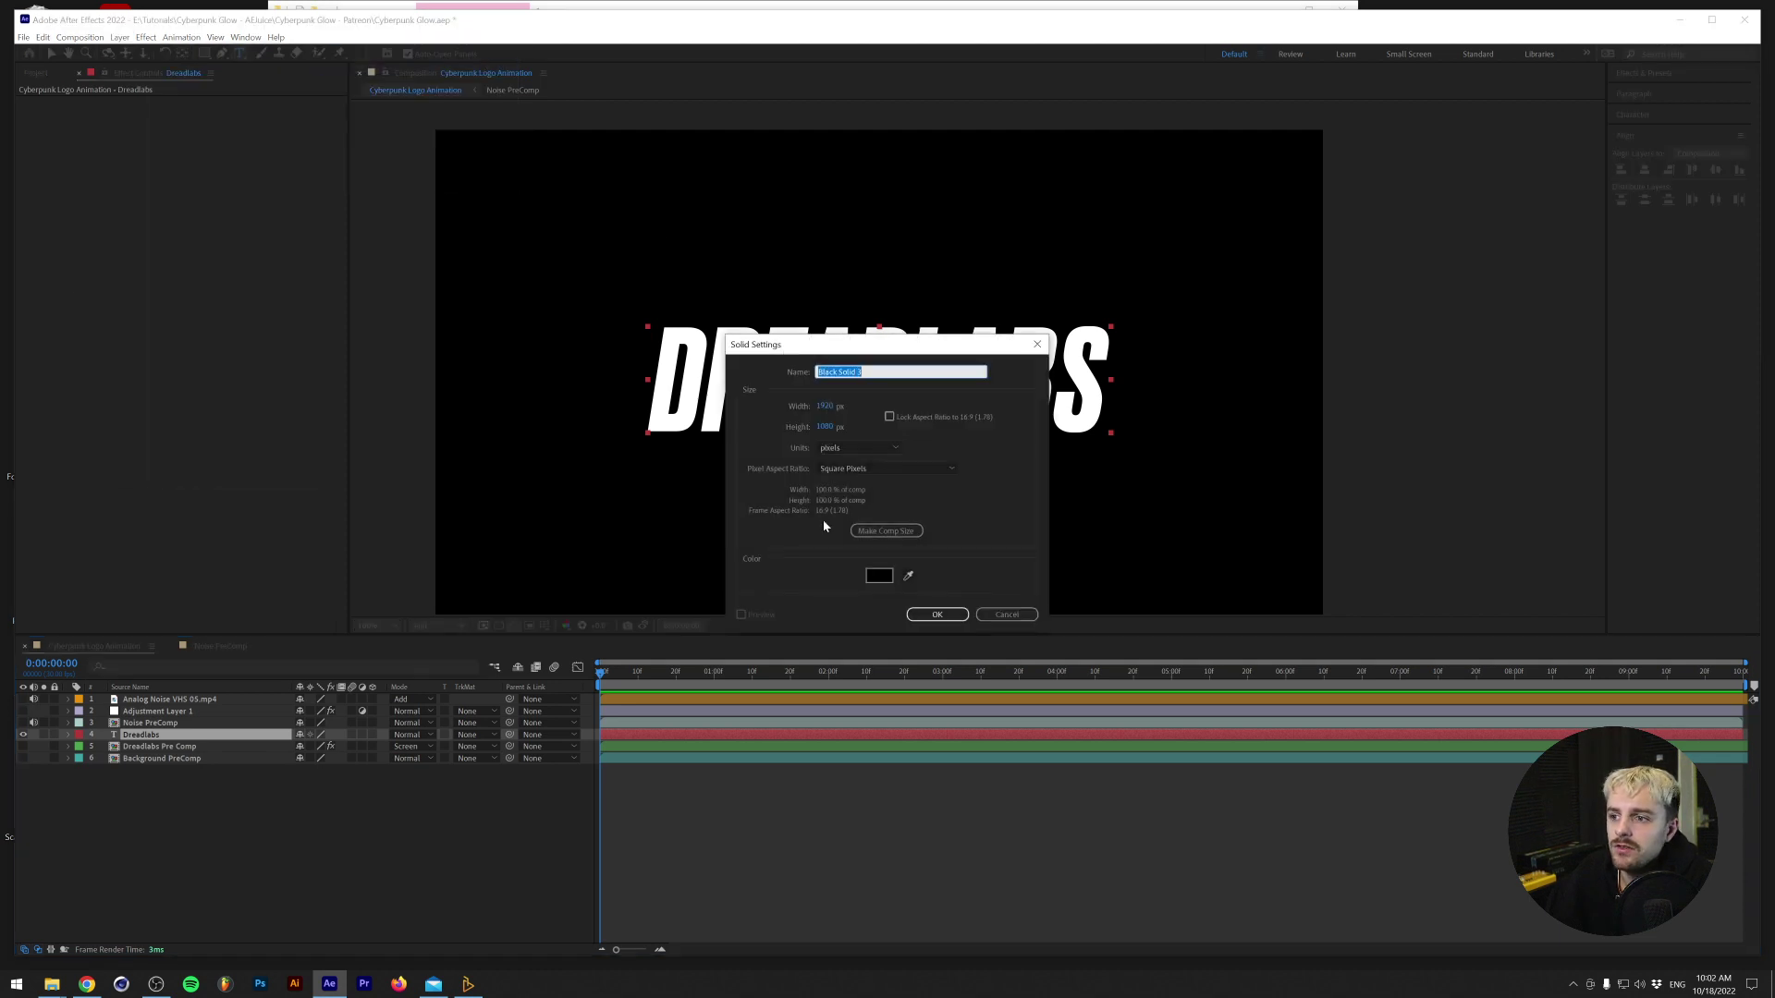
pyautogui.click(936, 614)
pyautogui.click(1712, 20)
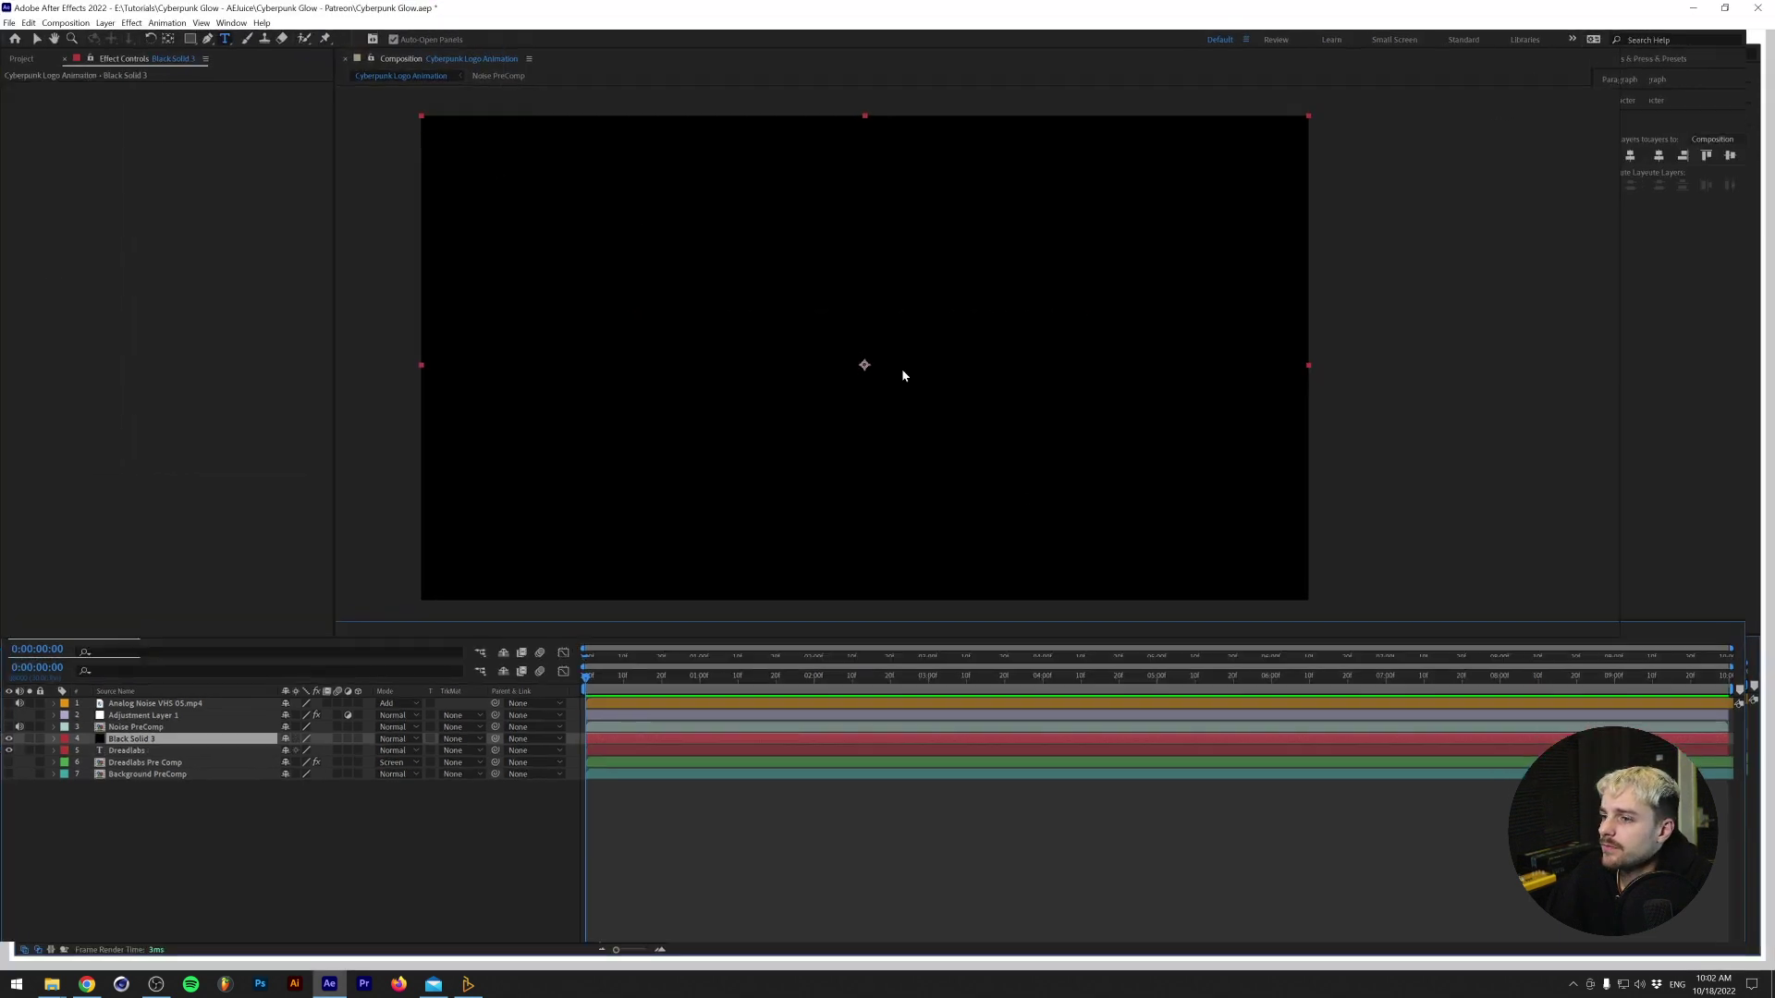
pyautogui.moveTo(138, 752); pyautogui.dragTo(138, 752)
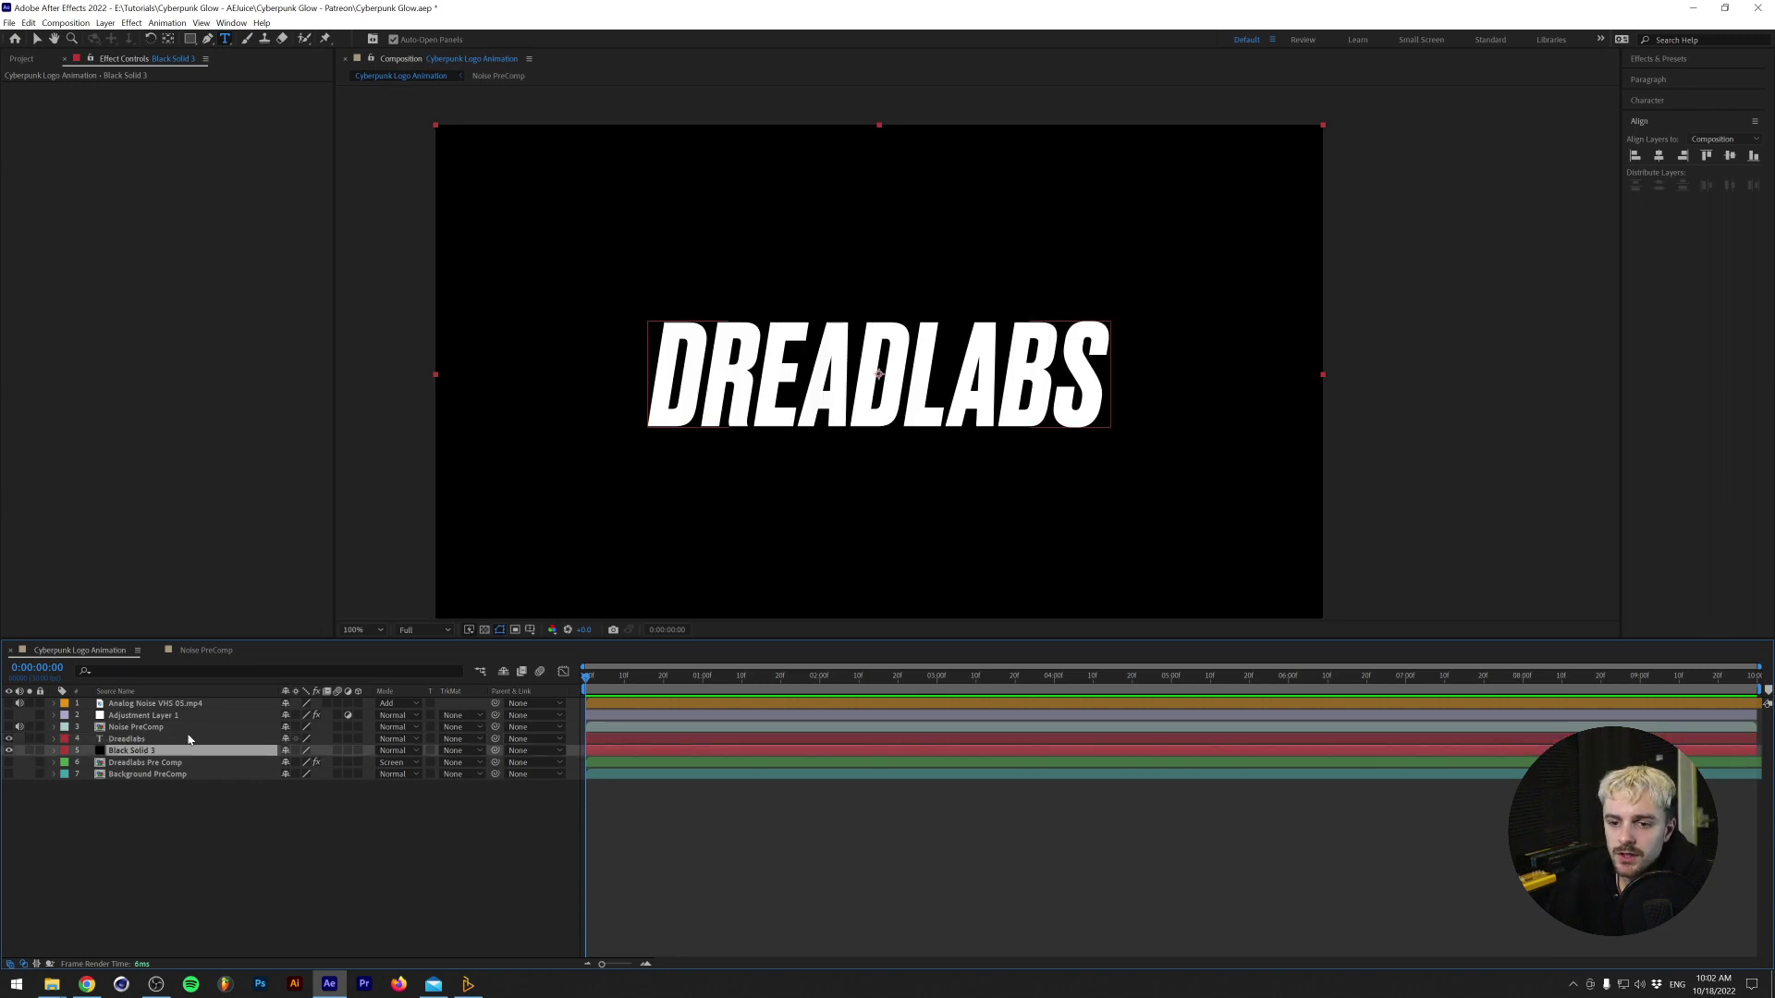
# Pre-compose the Dreadlabs text layer and the black solid together into a composition named "Text PreComp".
pyautogui.click(189, 739)
pyautogui.keyDown('shift'); pyautogui.click(157, 751); pyautogui.keyUp('shift')
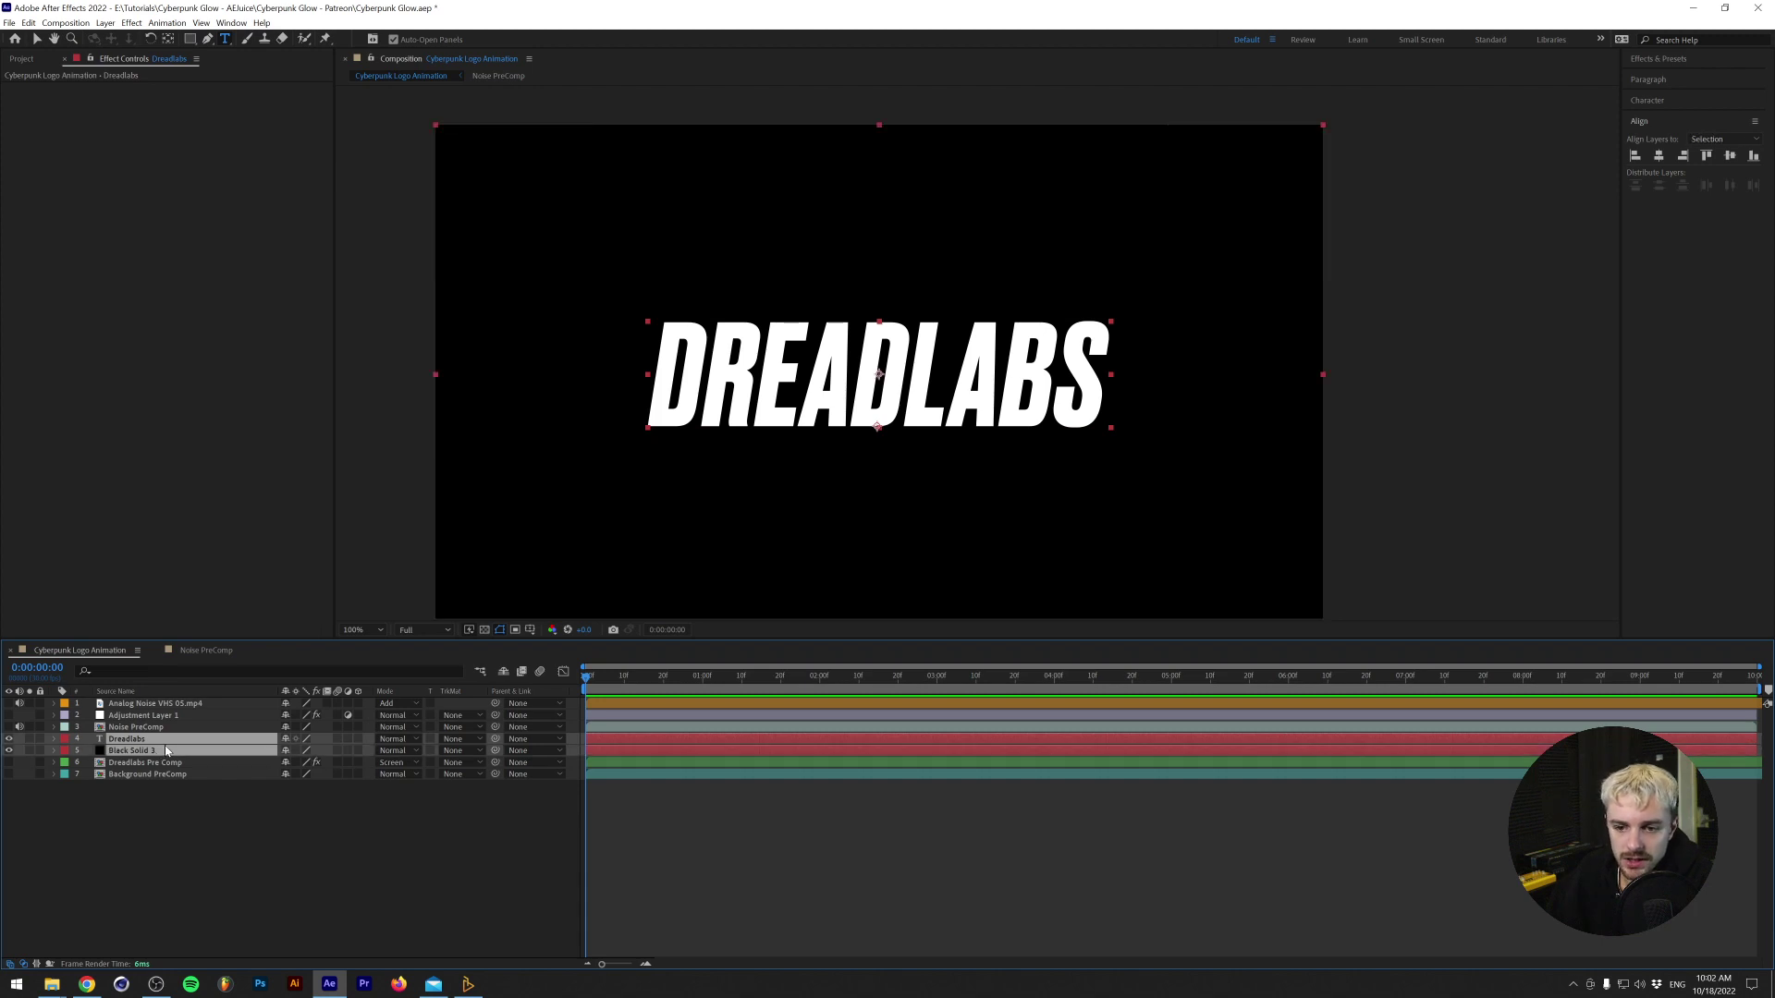
pyautogui.rightClick(177, 745)
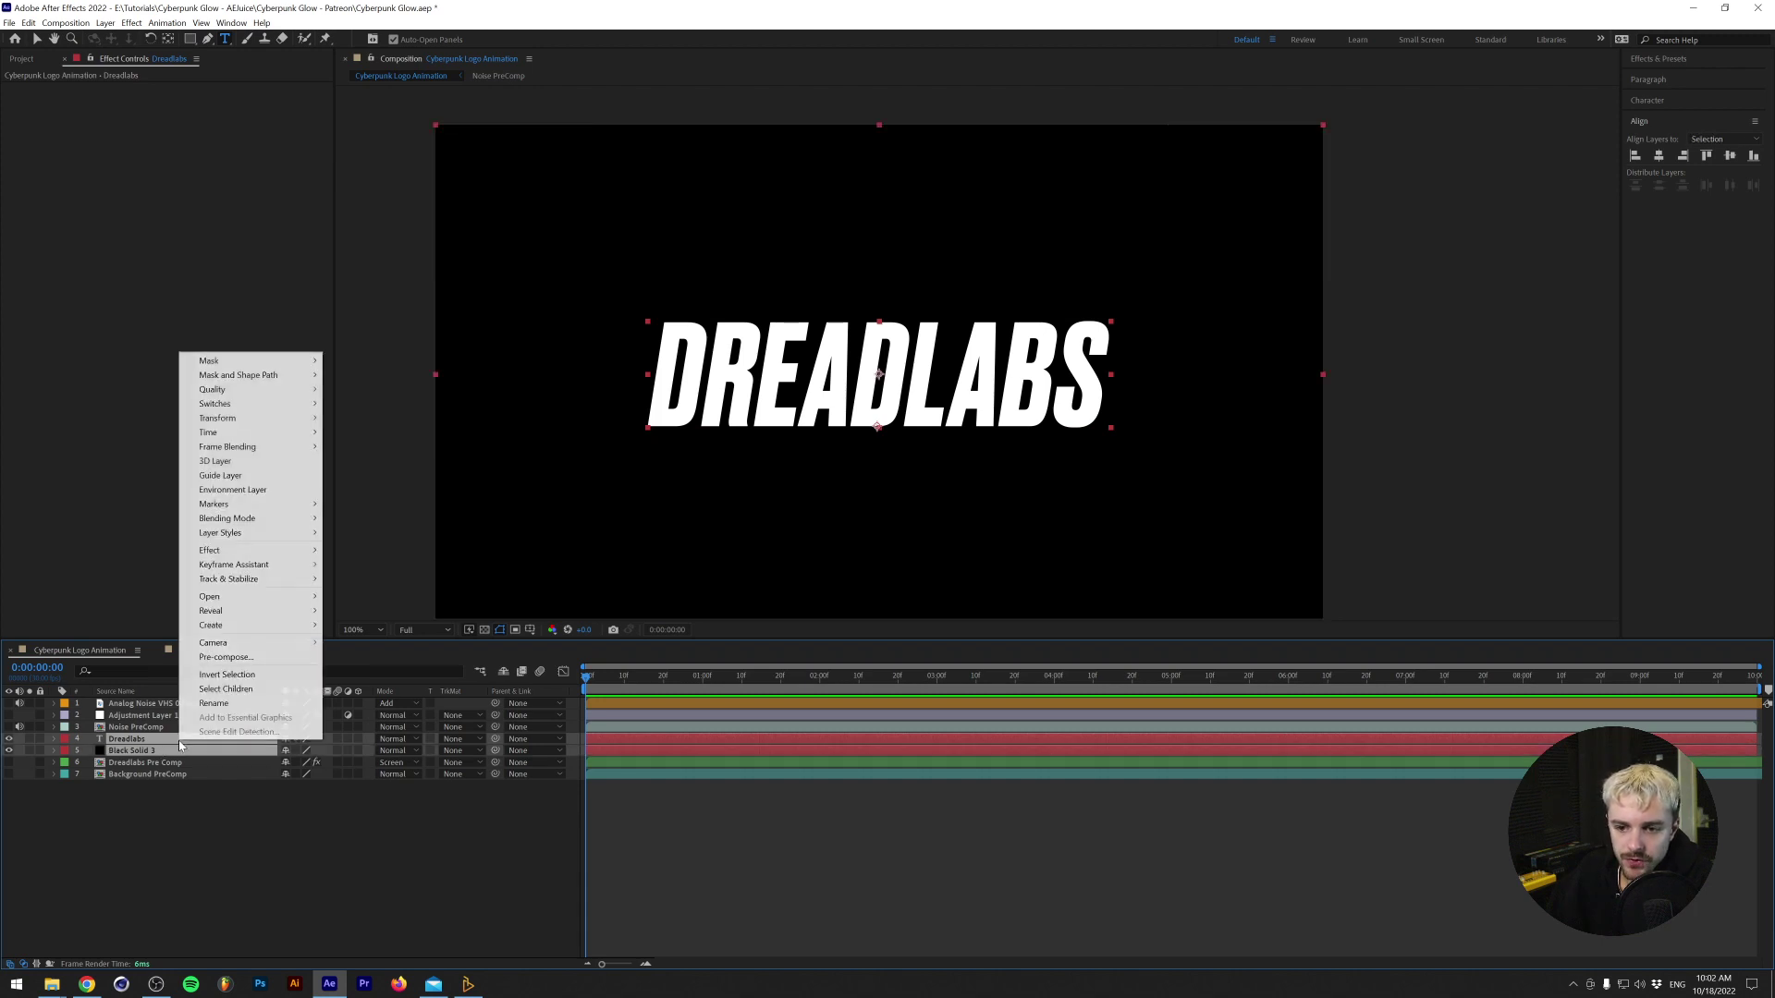
pyautogui.click(227, 658)
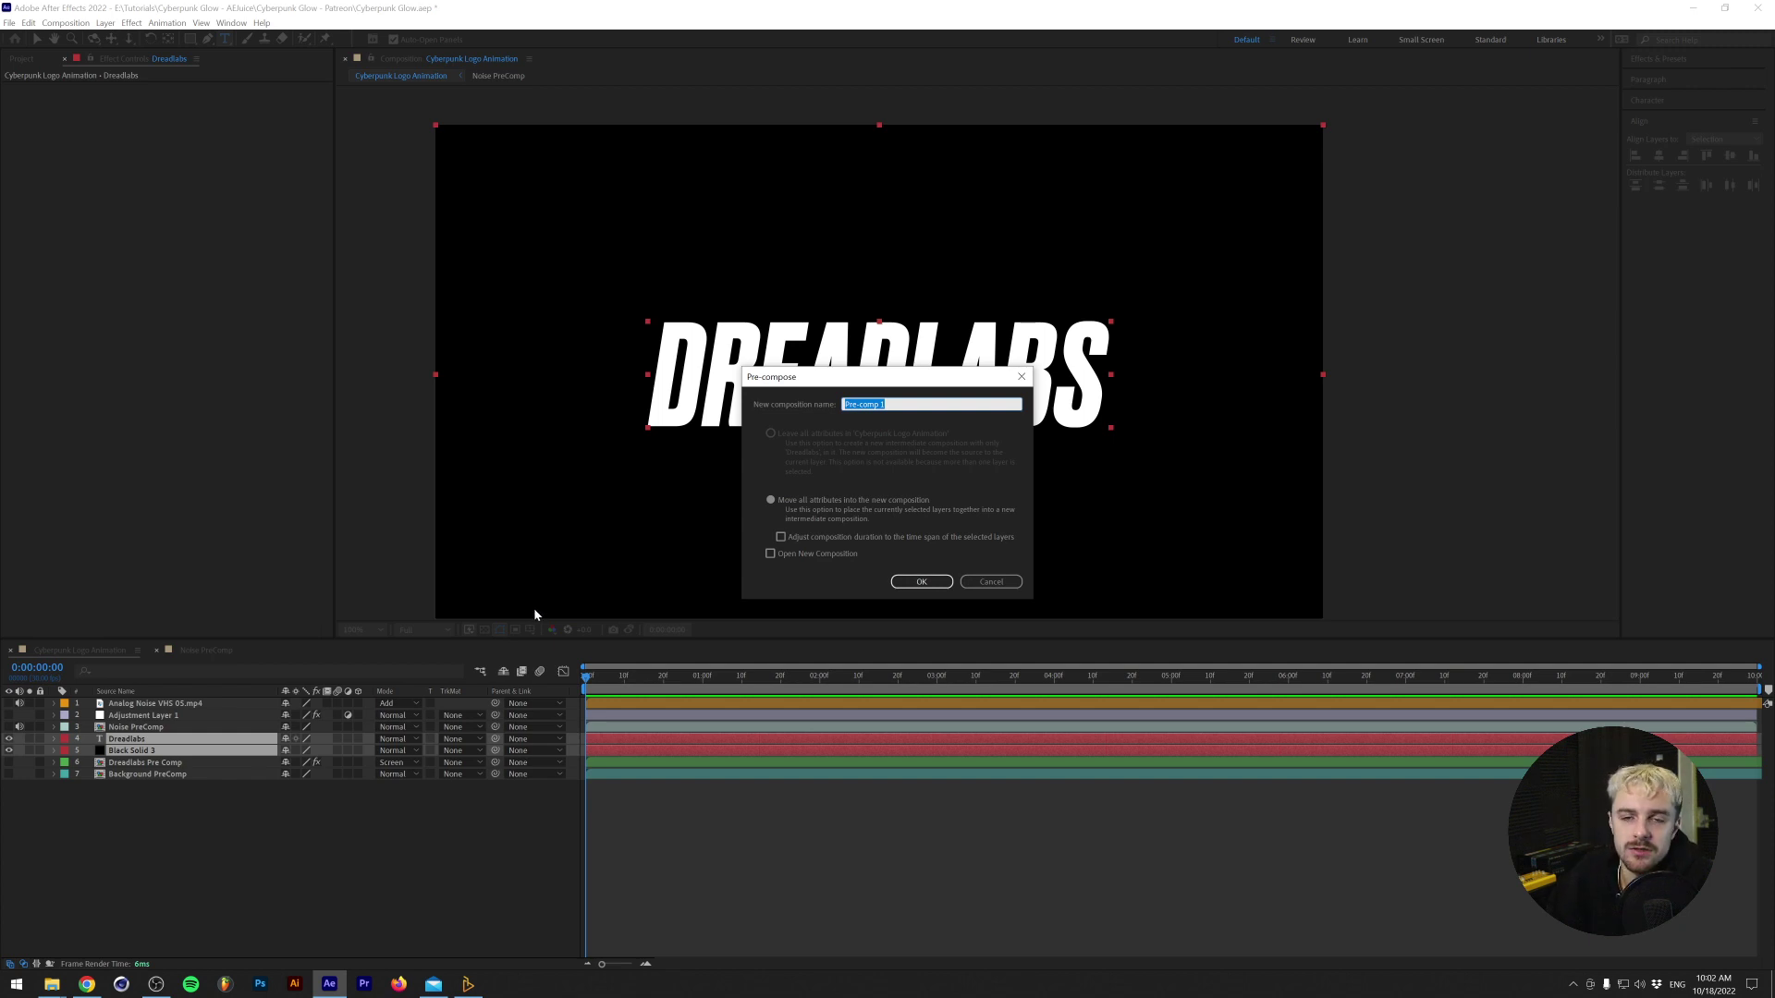
pyautogui.write('B')
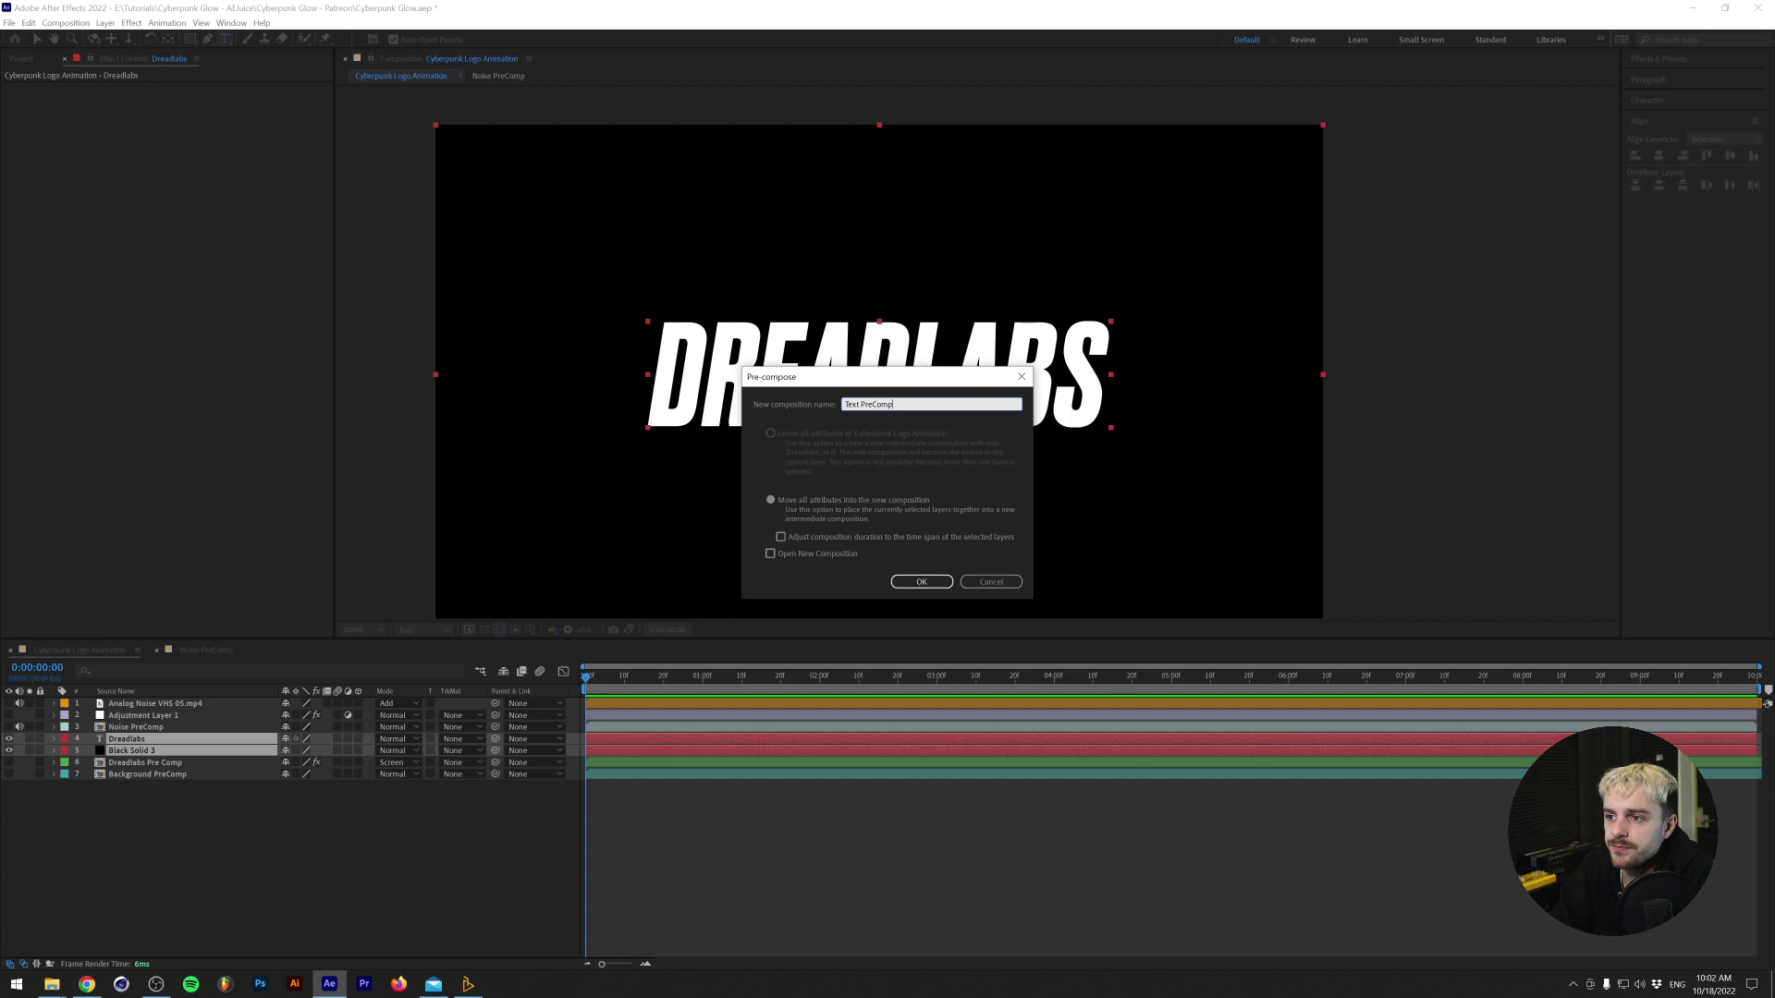
pyautogui.press('Return')
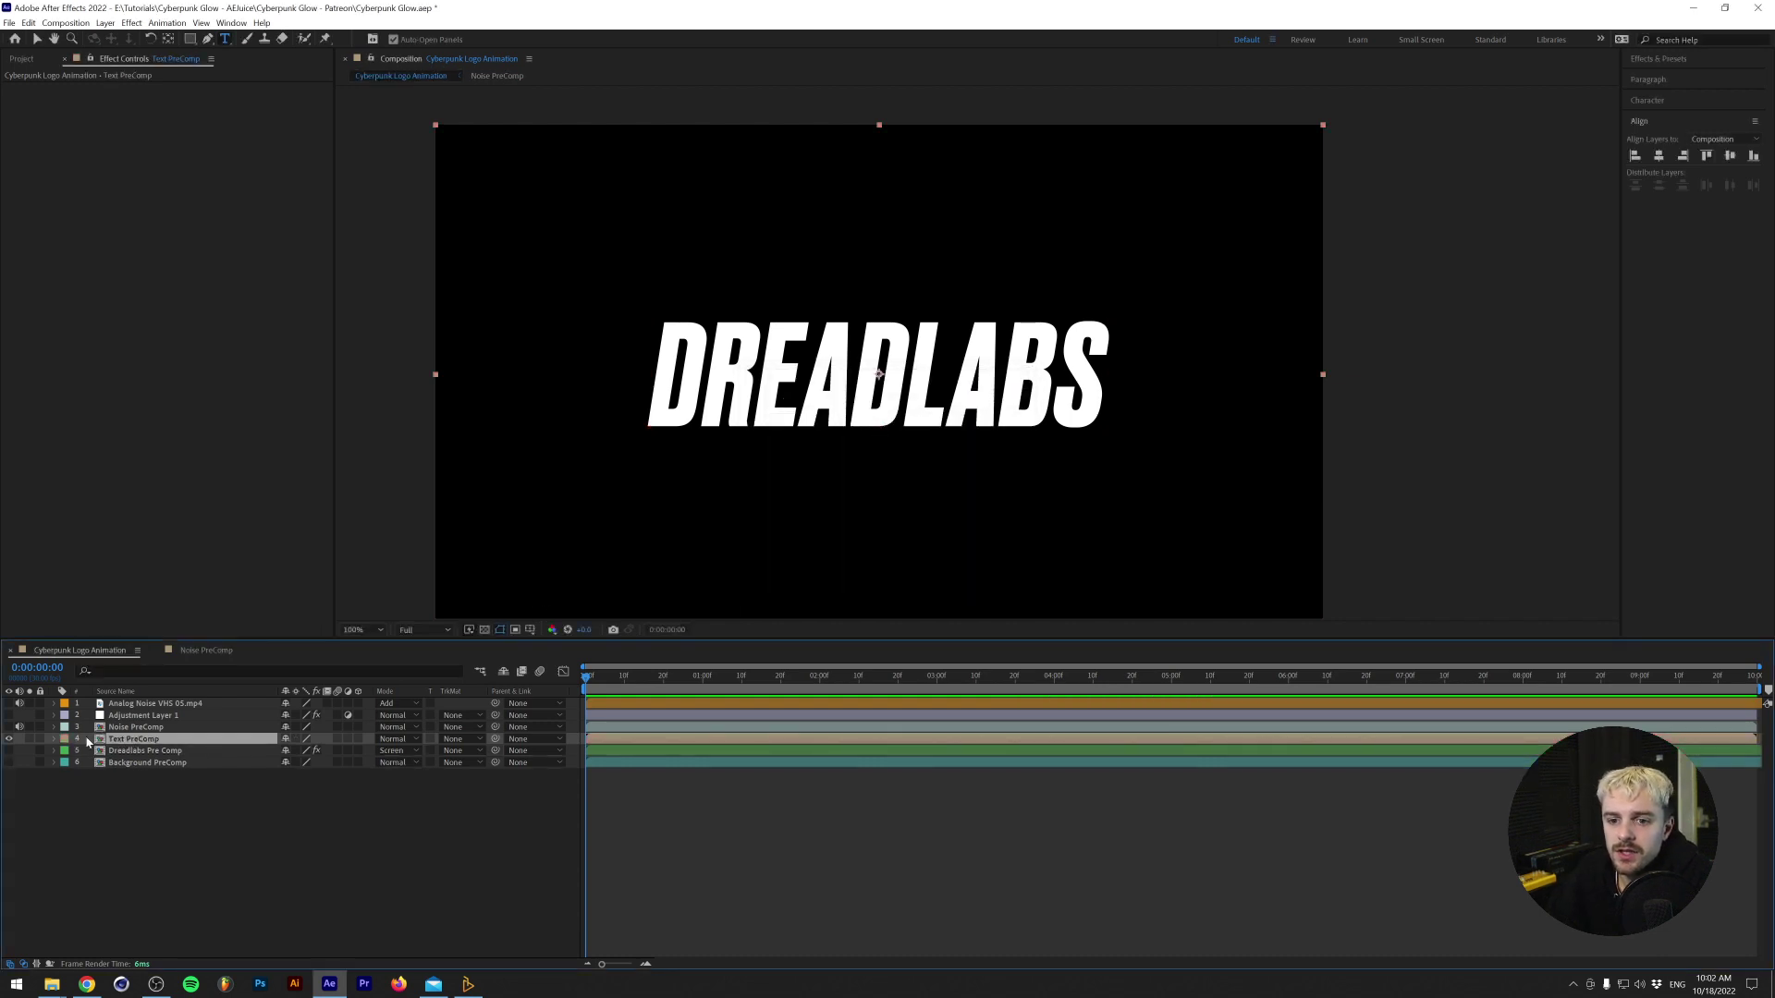
# Examine the layers inside Text PreComp and Background PreComp, and close every timeline except Cyberpunk Logo Animation.
pyautogui.doubleClick(155, 740)
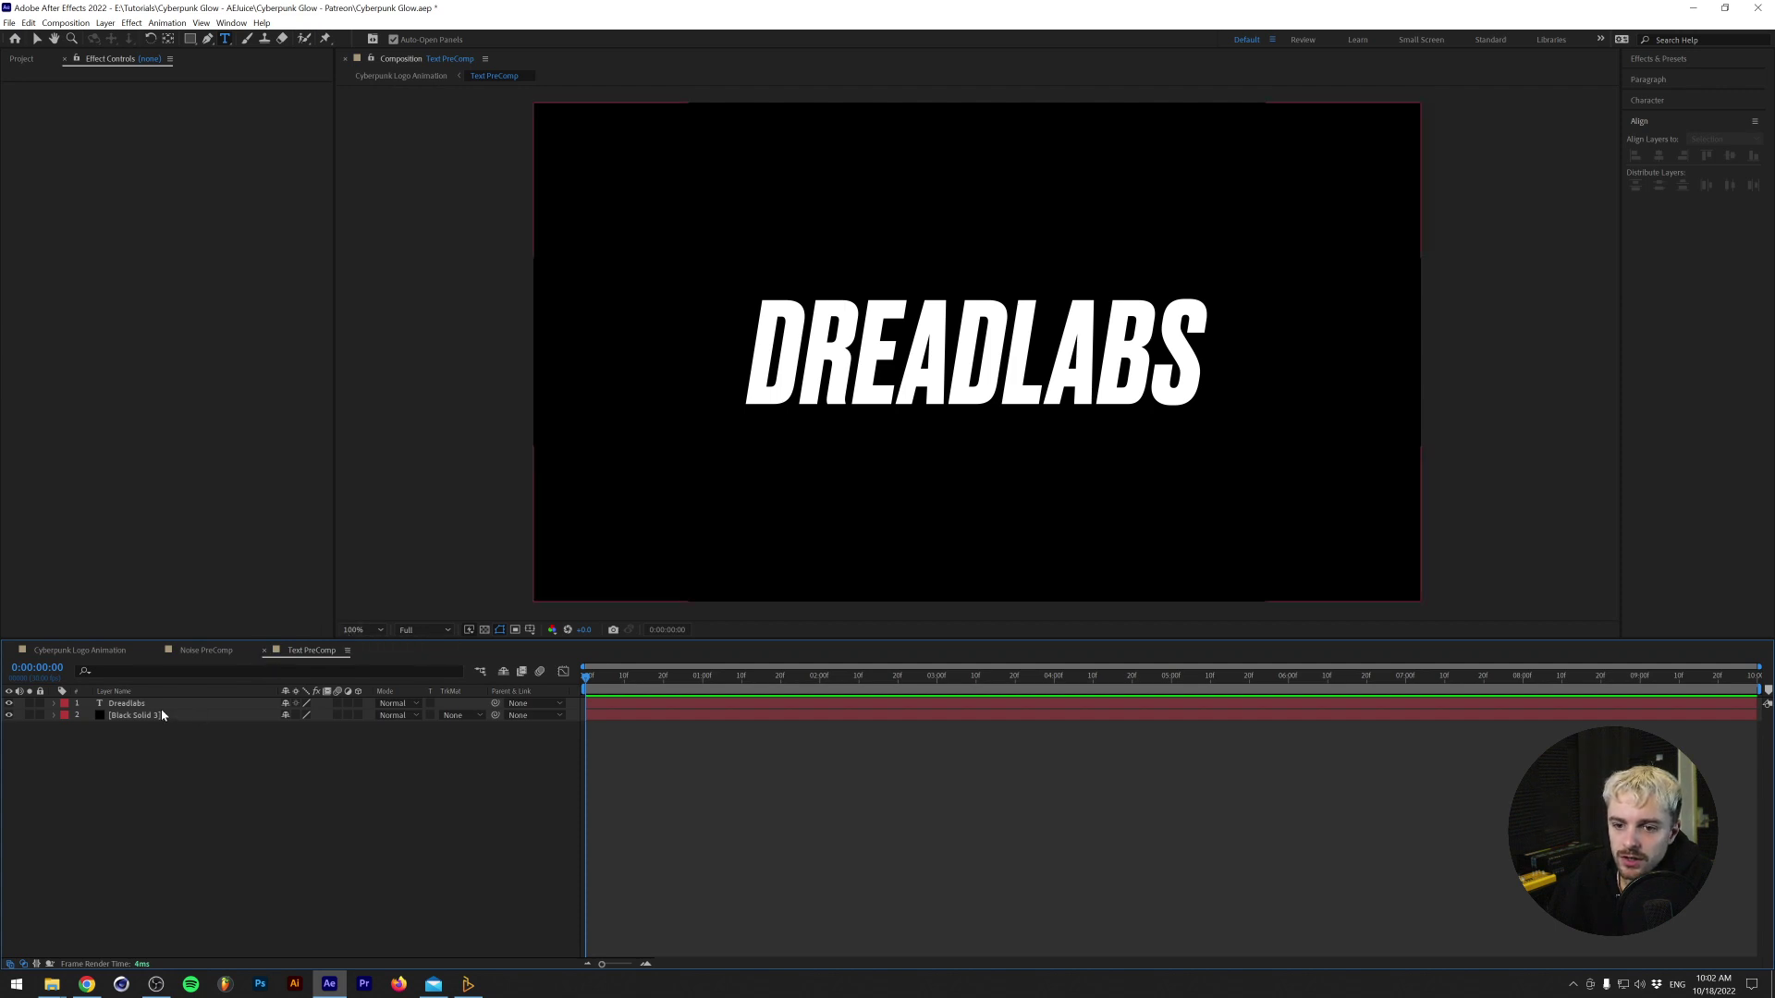
pyautogui.click(266, 652)
pyautogui.click(148, 764)
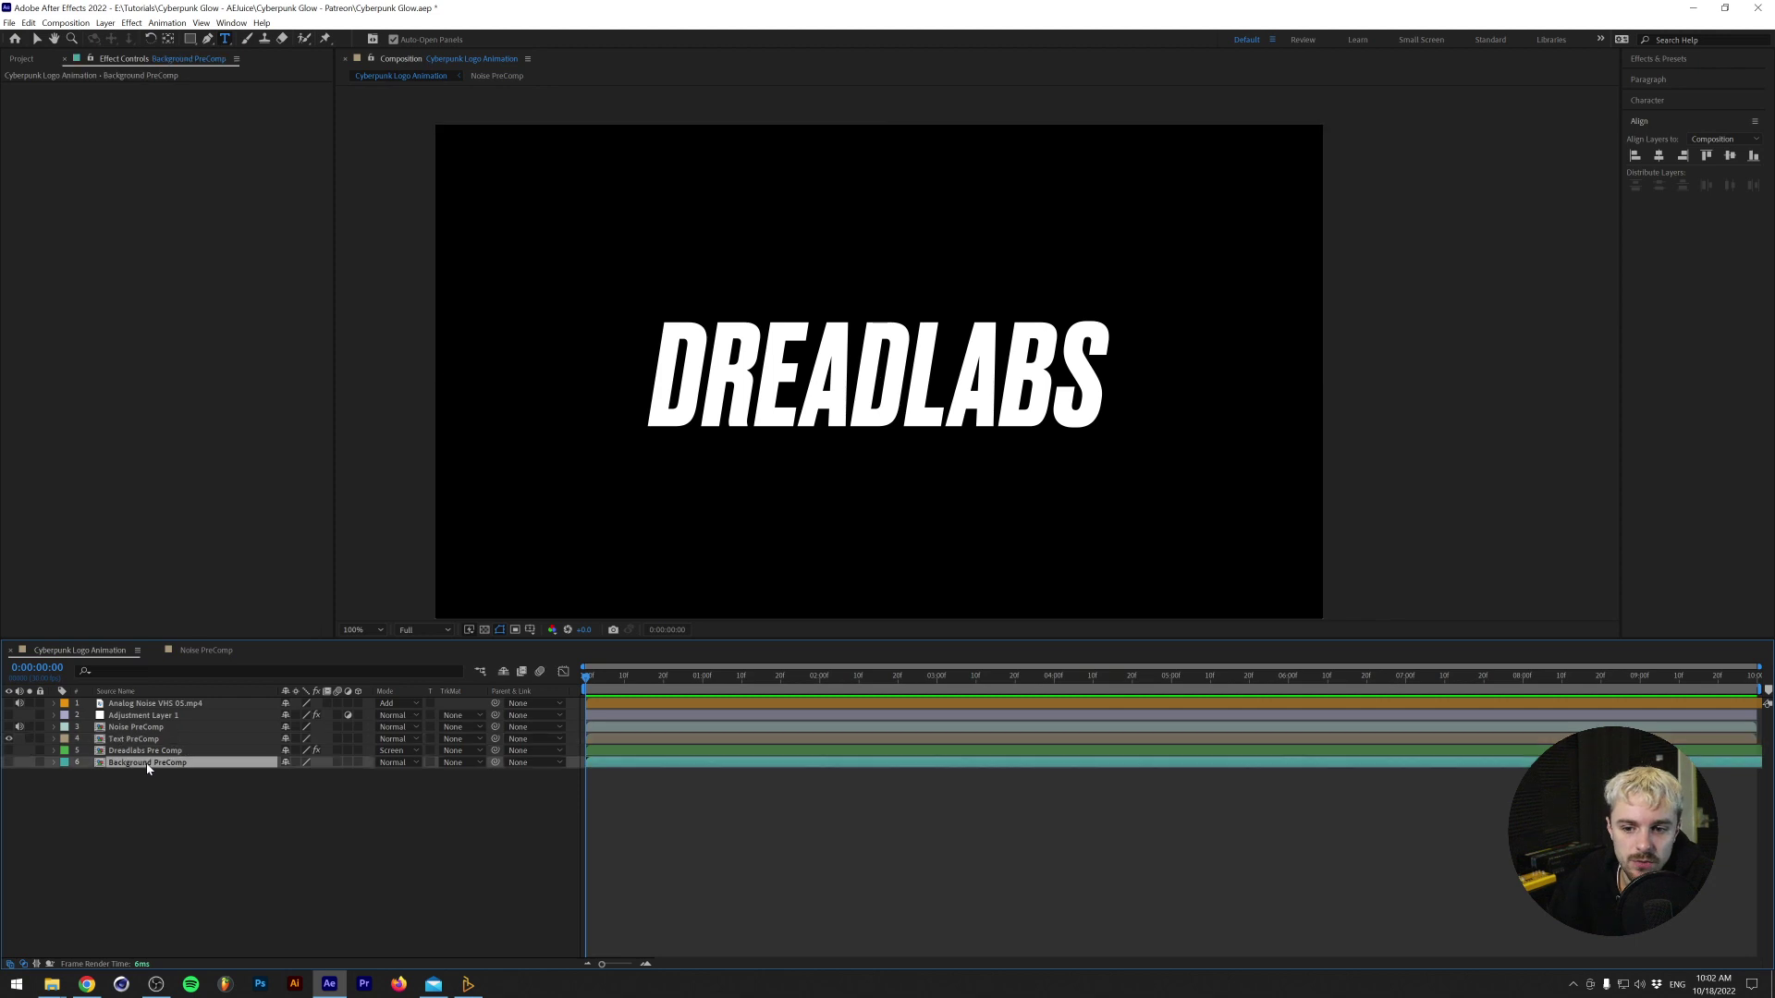
pyautogui.doubleClick(153, 763)
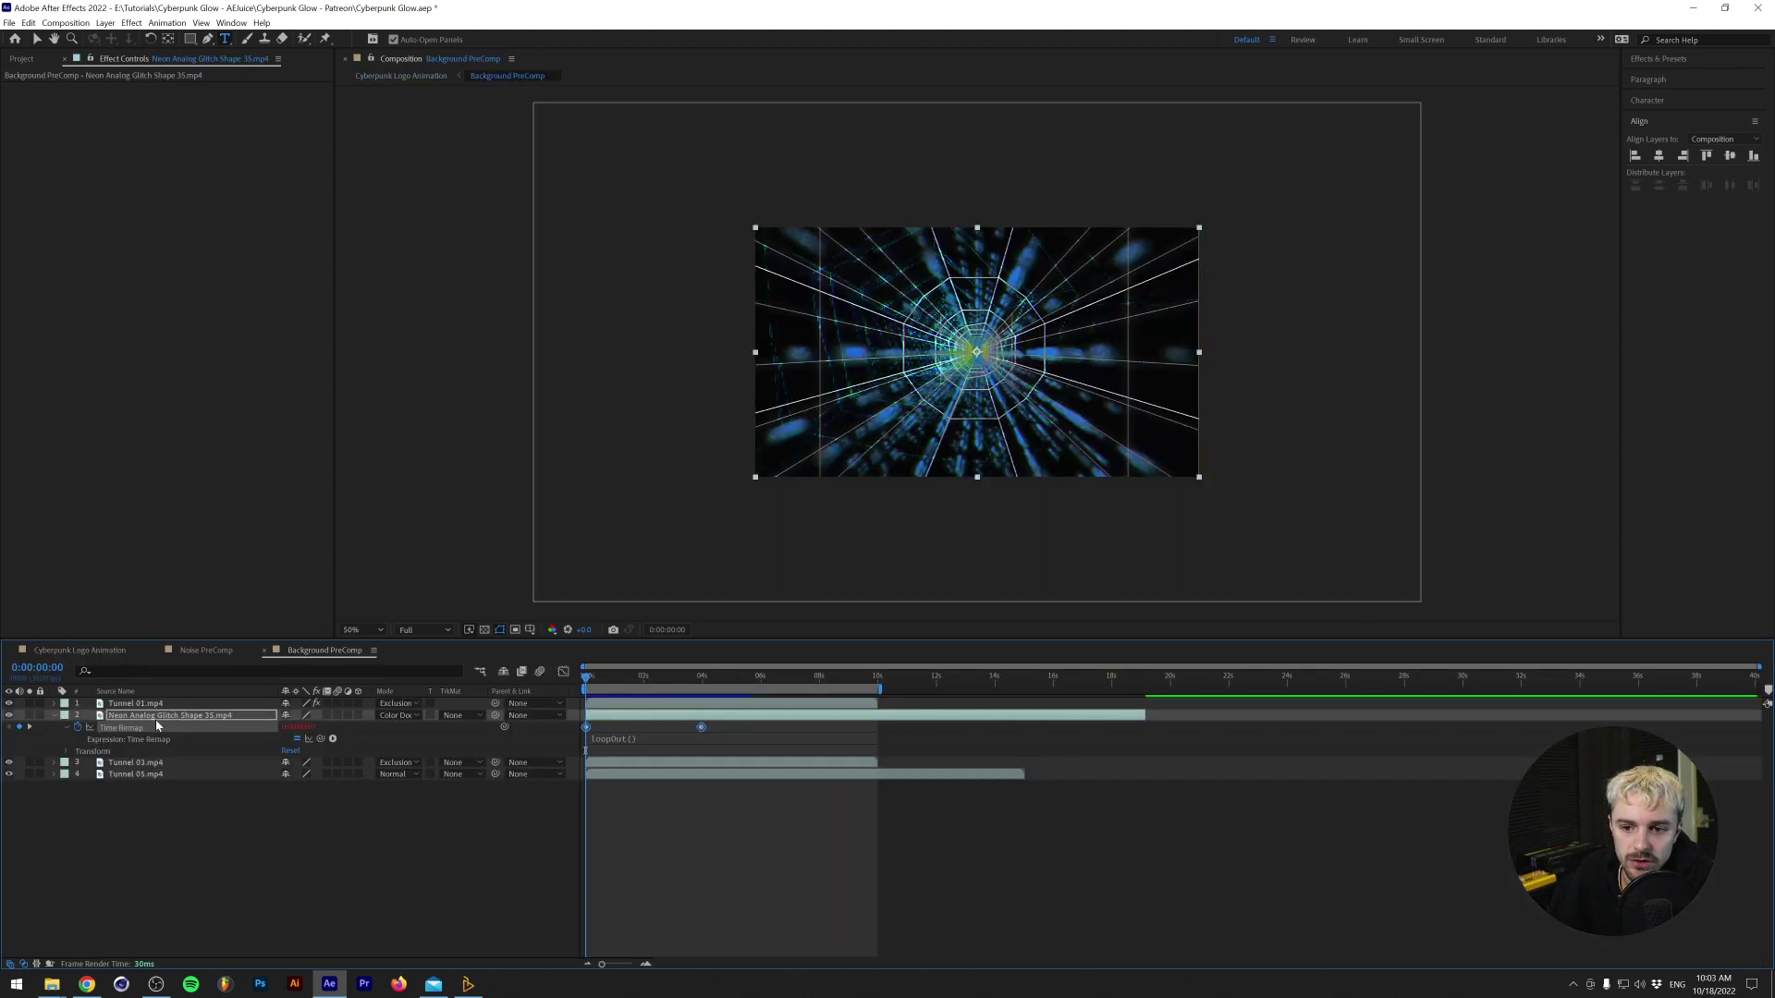
pyautogui.click(54, 715)
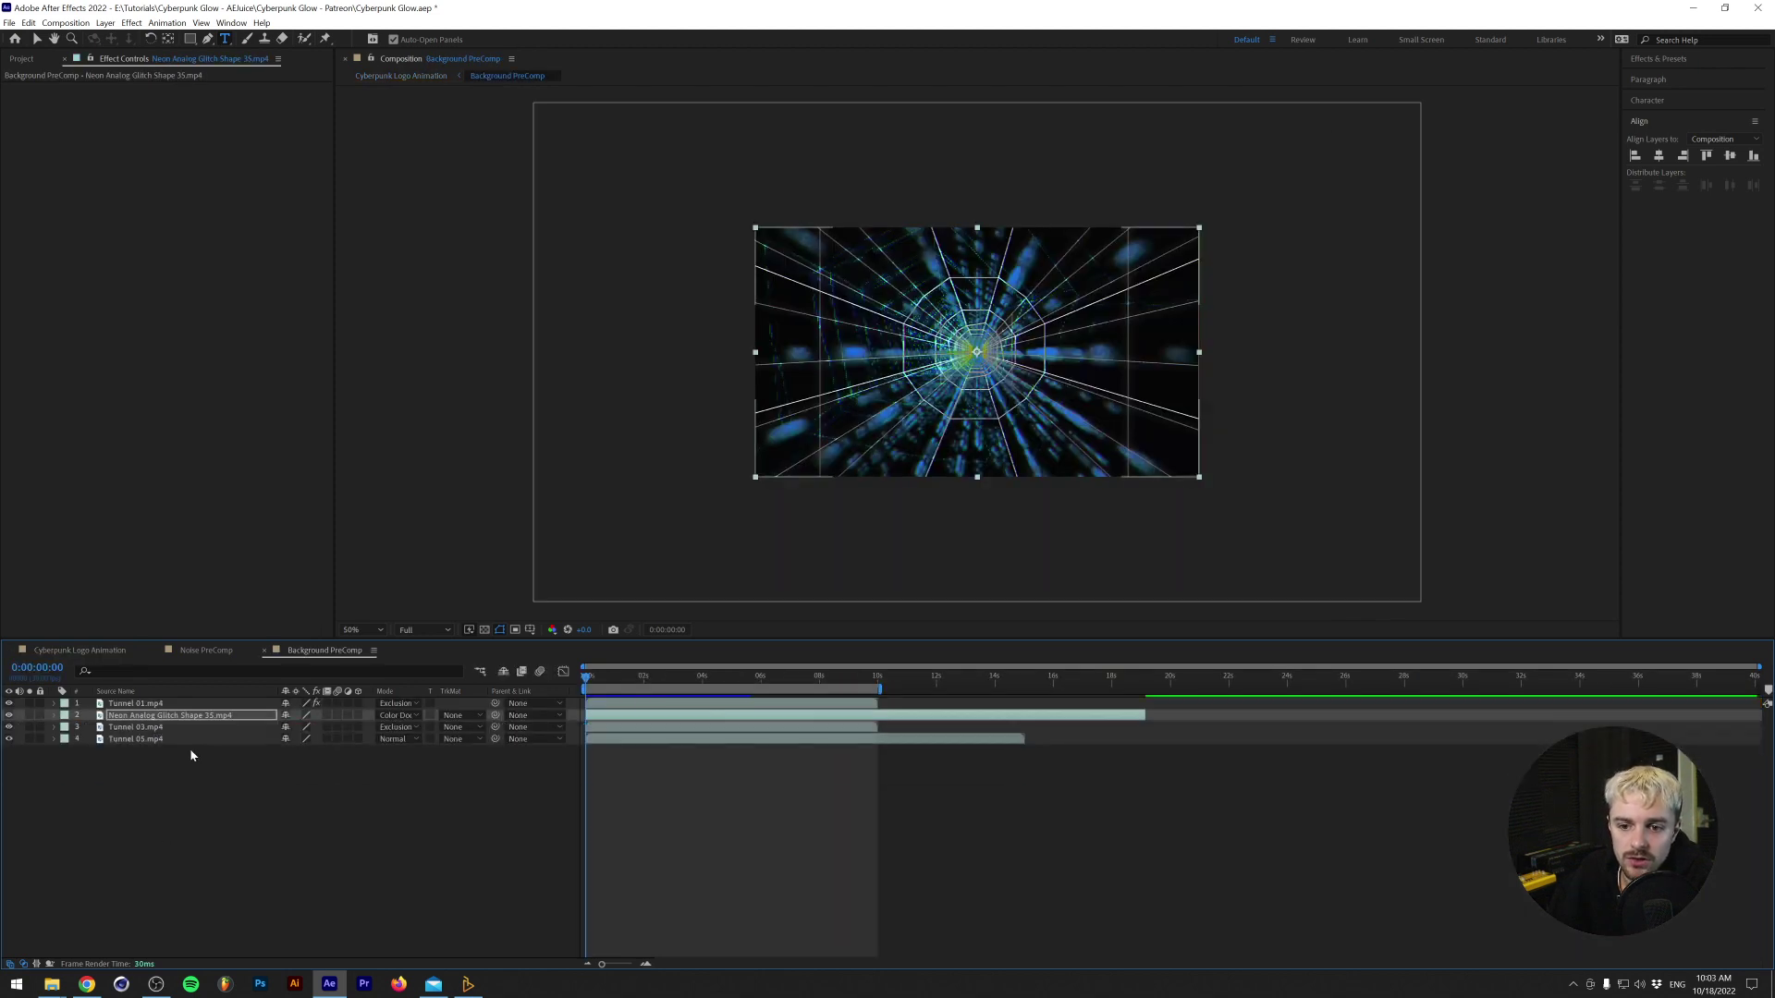
pyautogui.click(265, 652)
pyautogui.click(158, 651)
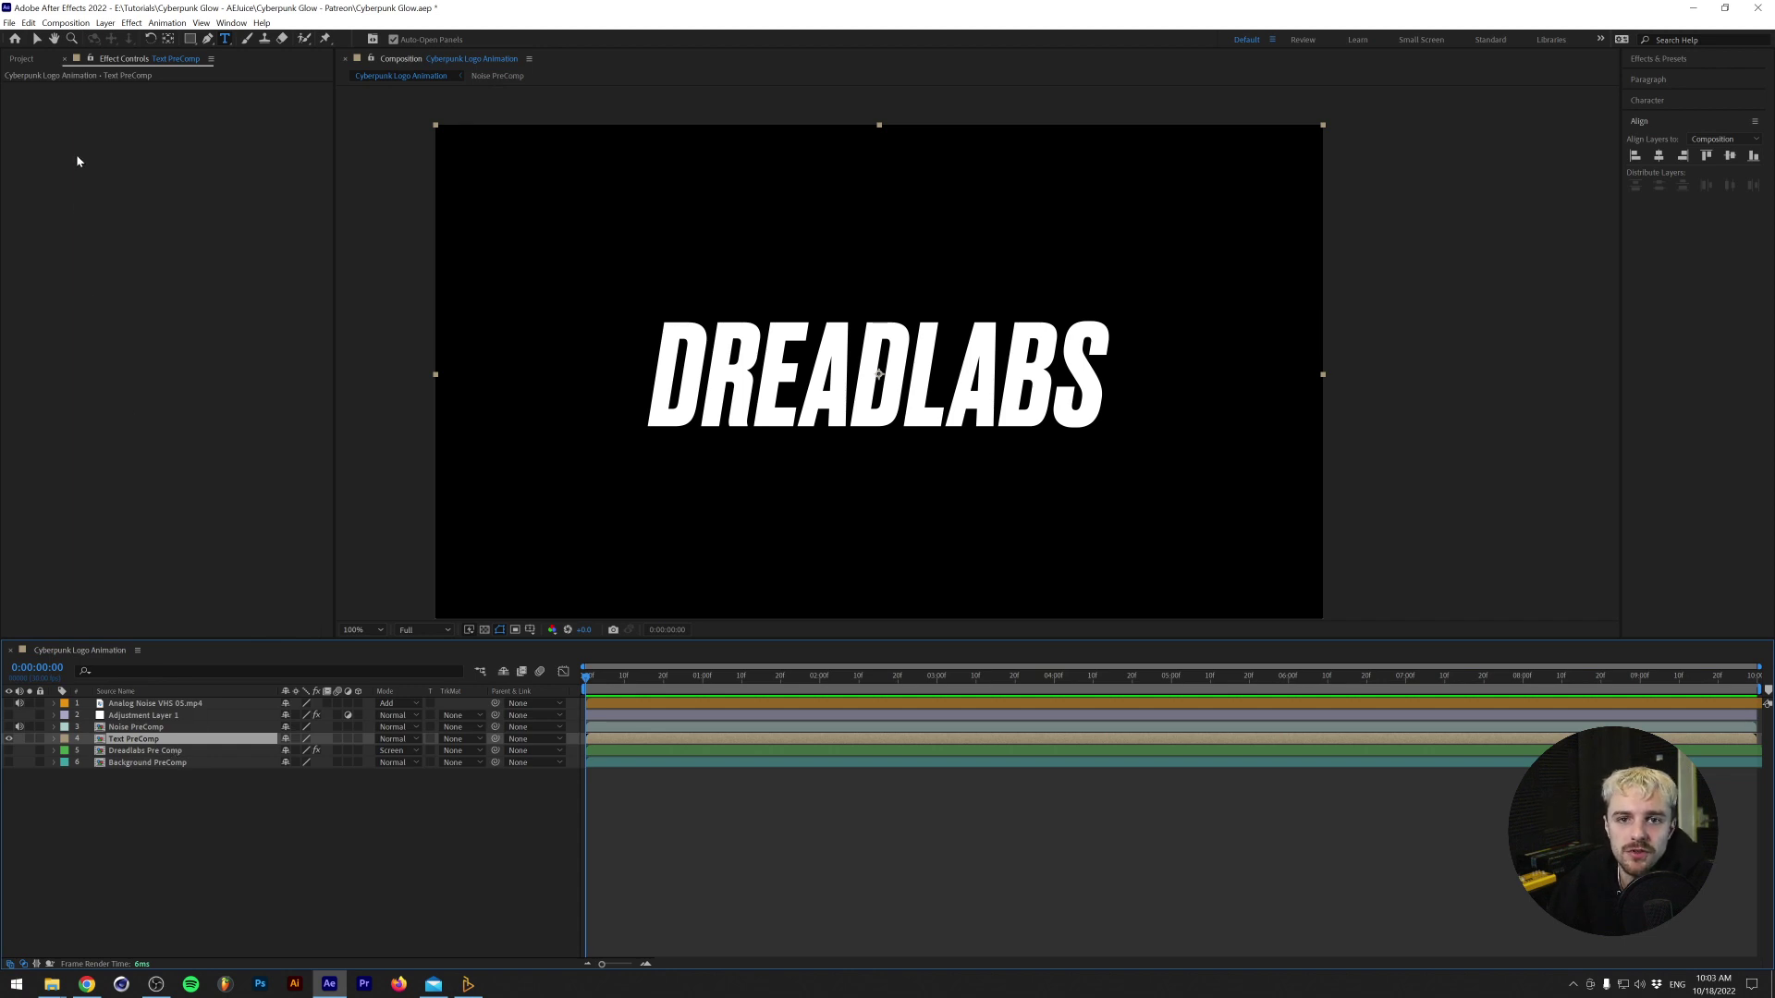
# Add the Analog Noise VHS 01.mp4 footage to Cyberpunk Logo Animation directly above Text PreComp.
pyautogui.click(19, 61)
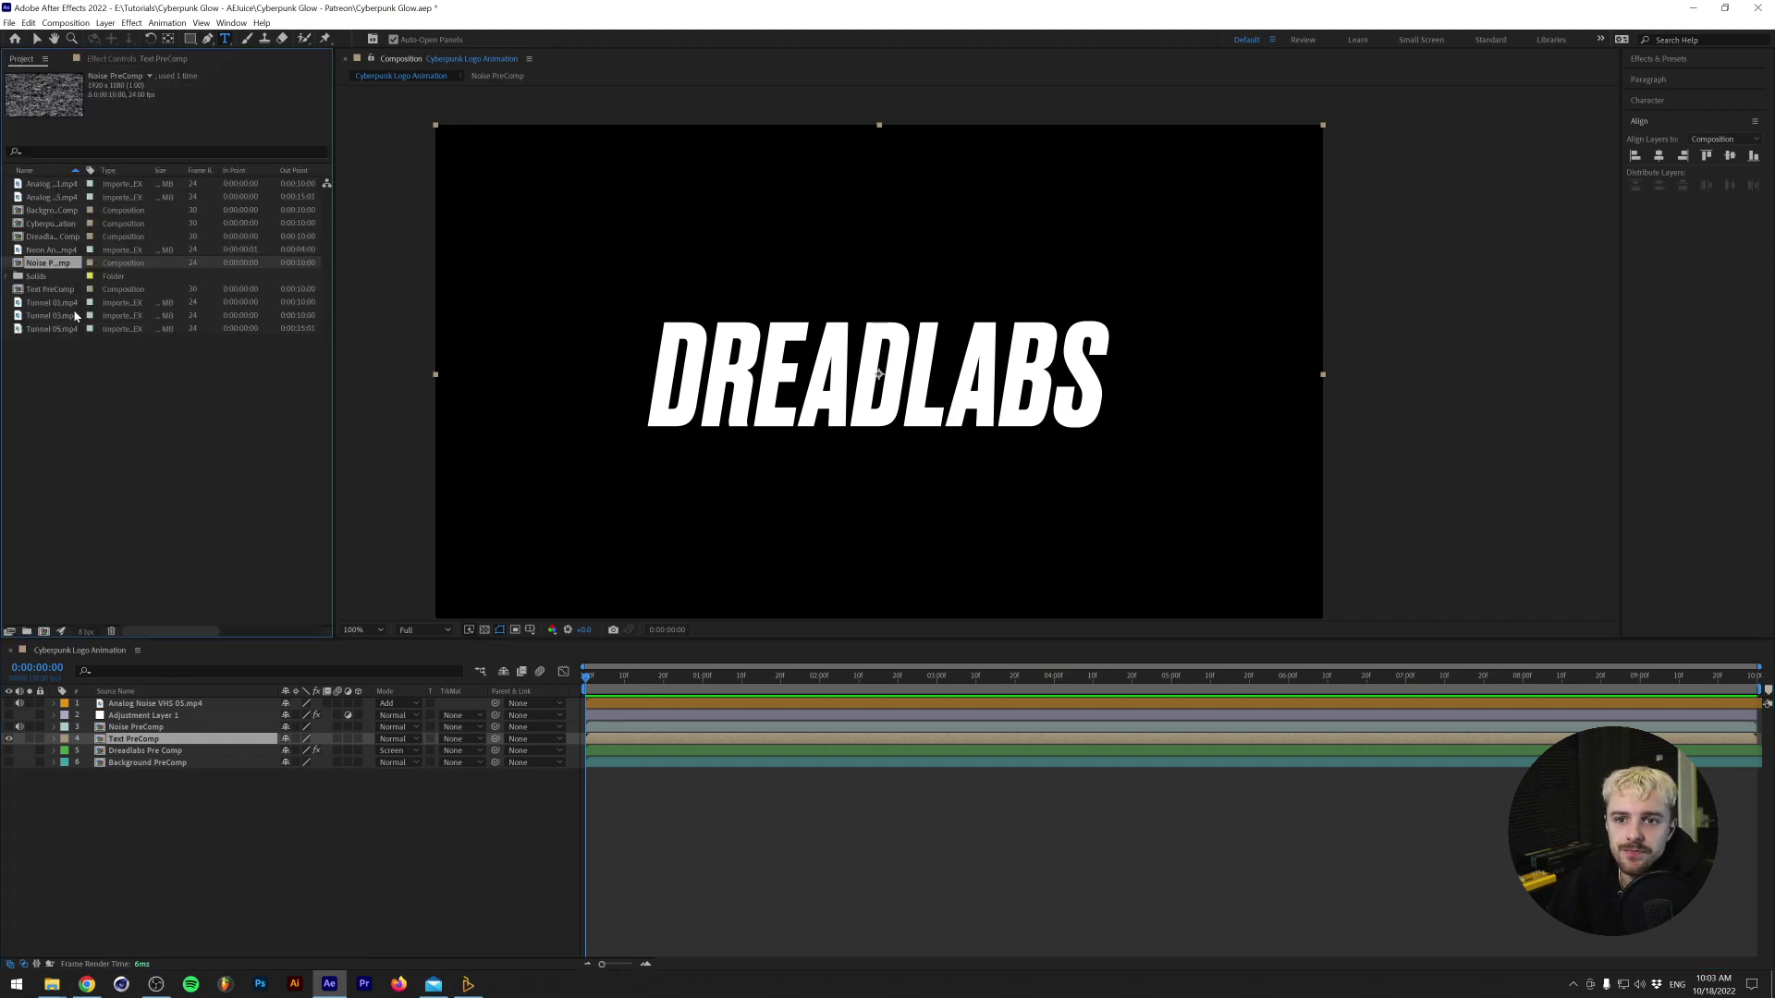
pyautogui.click(67, 365)
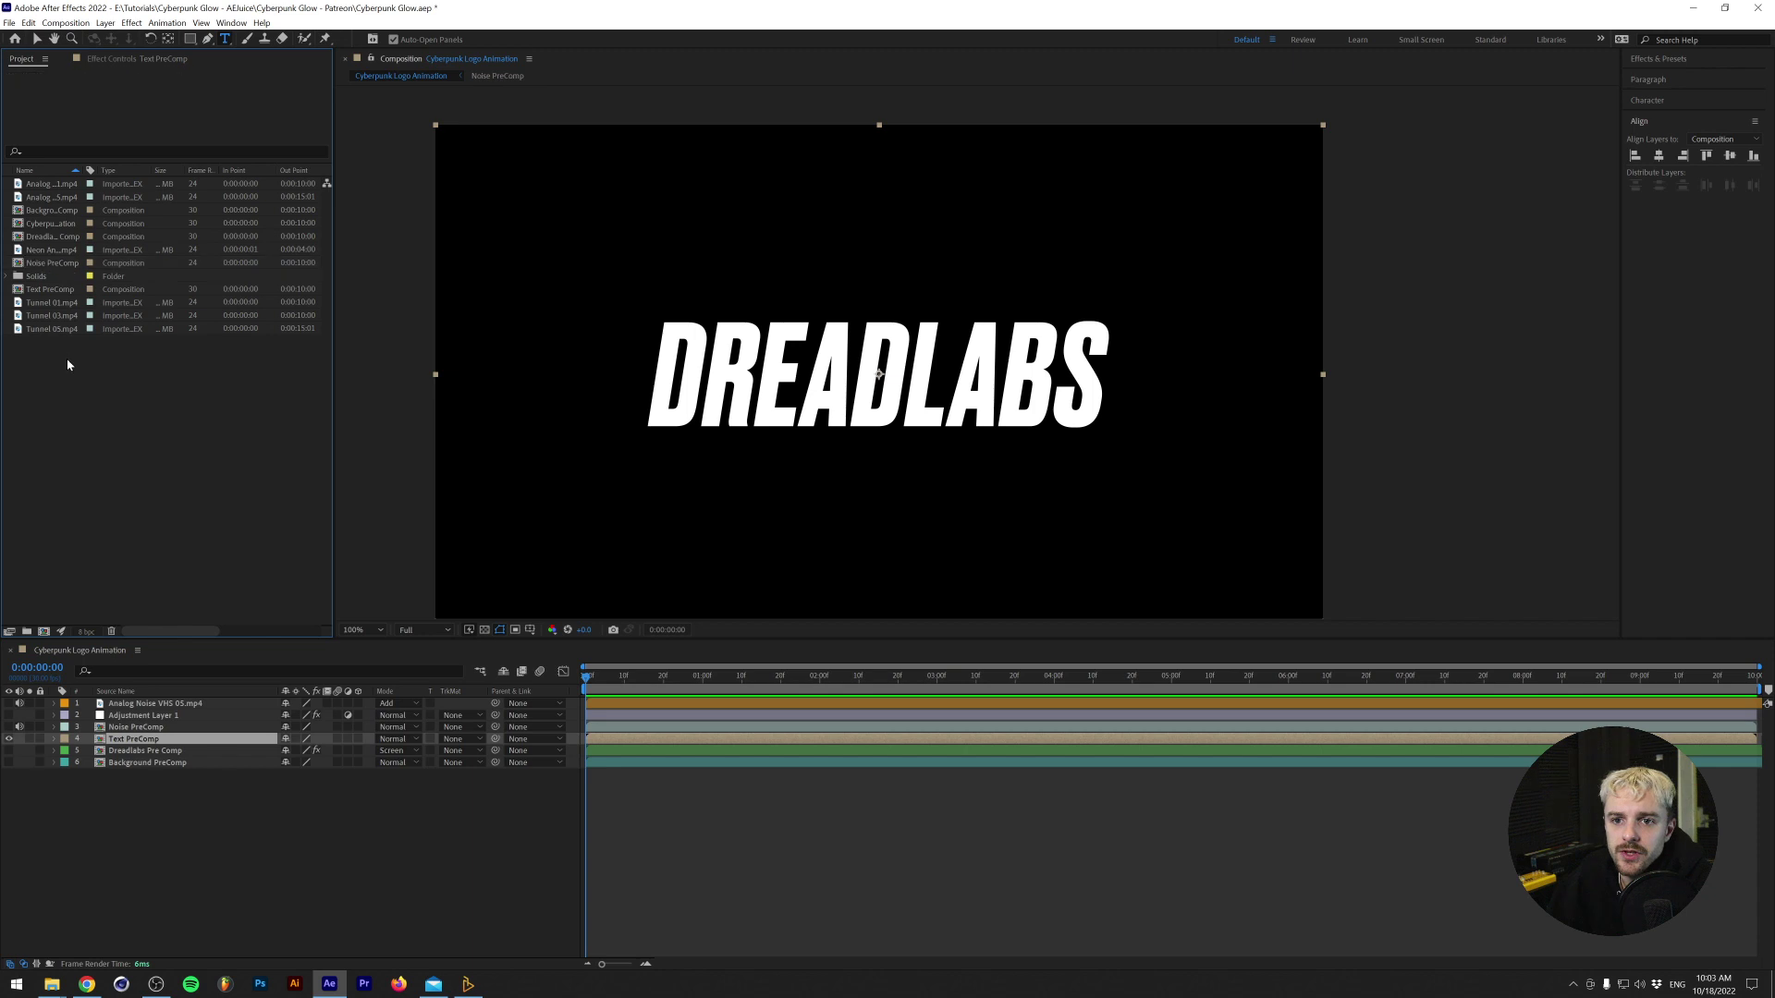
pyautogui.click(45, 239)
pyautogui.click(58, 184)
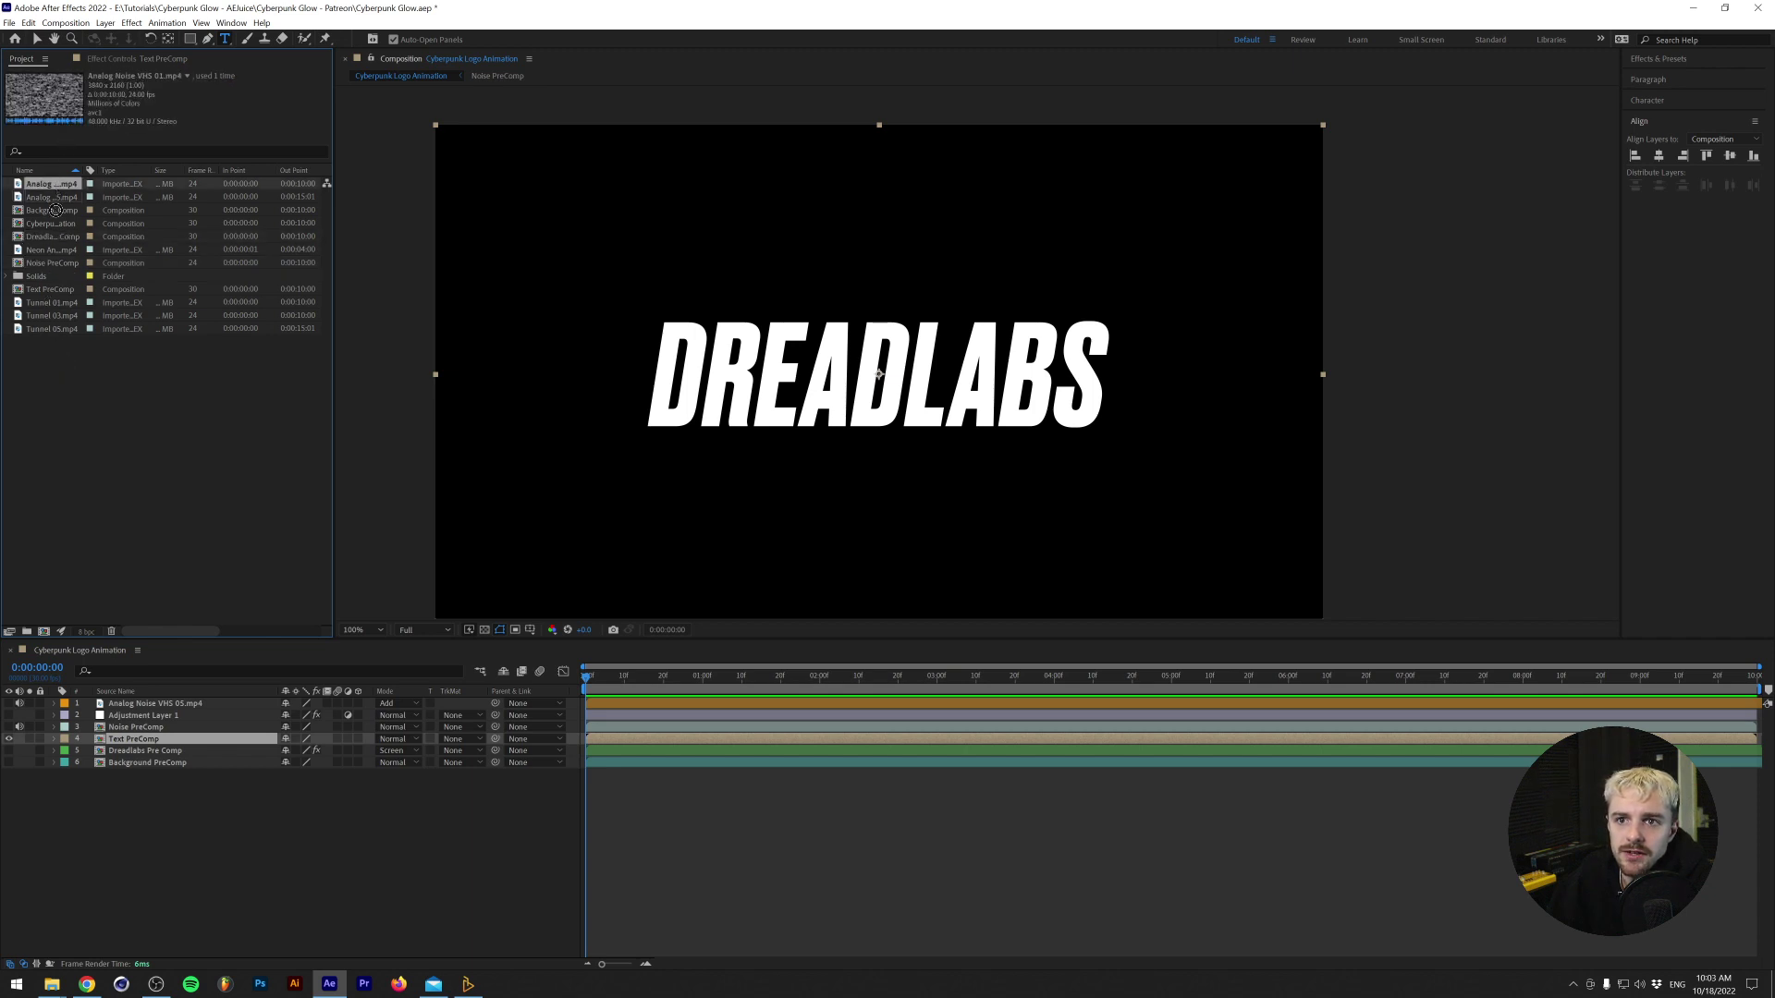
pyautogui.moveTo(56, 184); pyautogui.dragTo(601, 735)
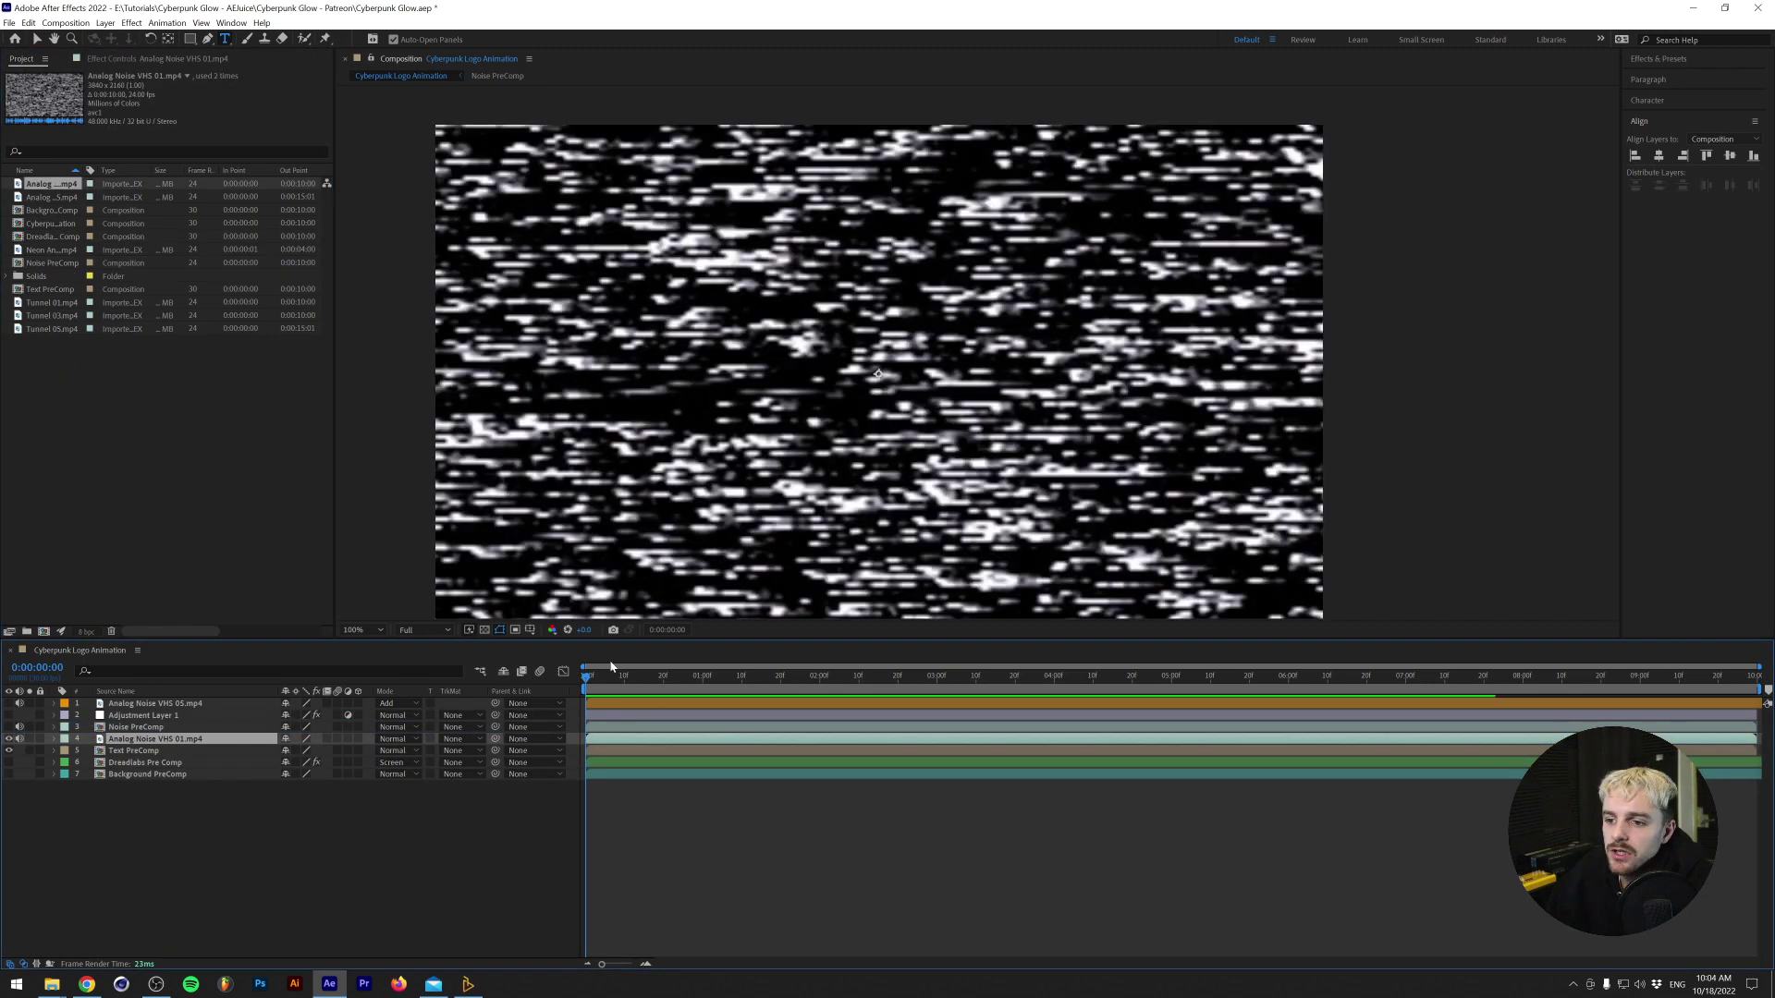
# Preview the Analog Noise VHS 01.mp4 footage and hide its layer.
pyautogui.press('space')
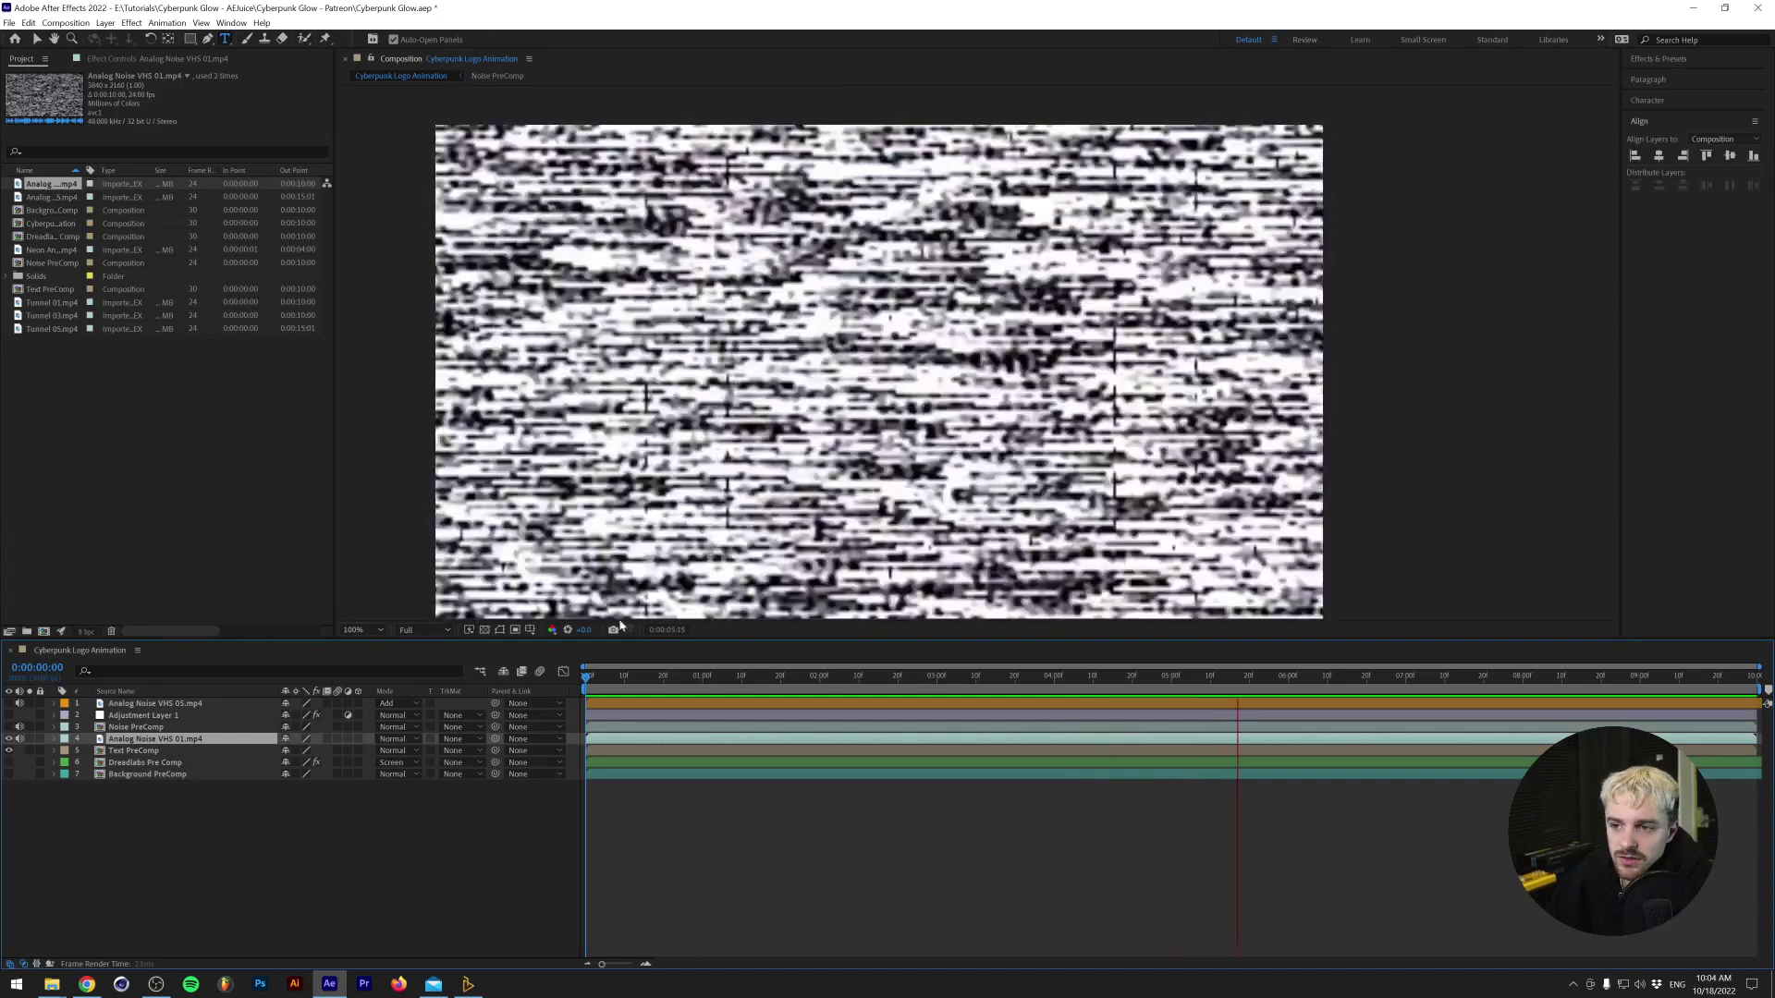
pyautogui.press('space')
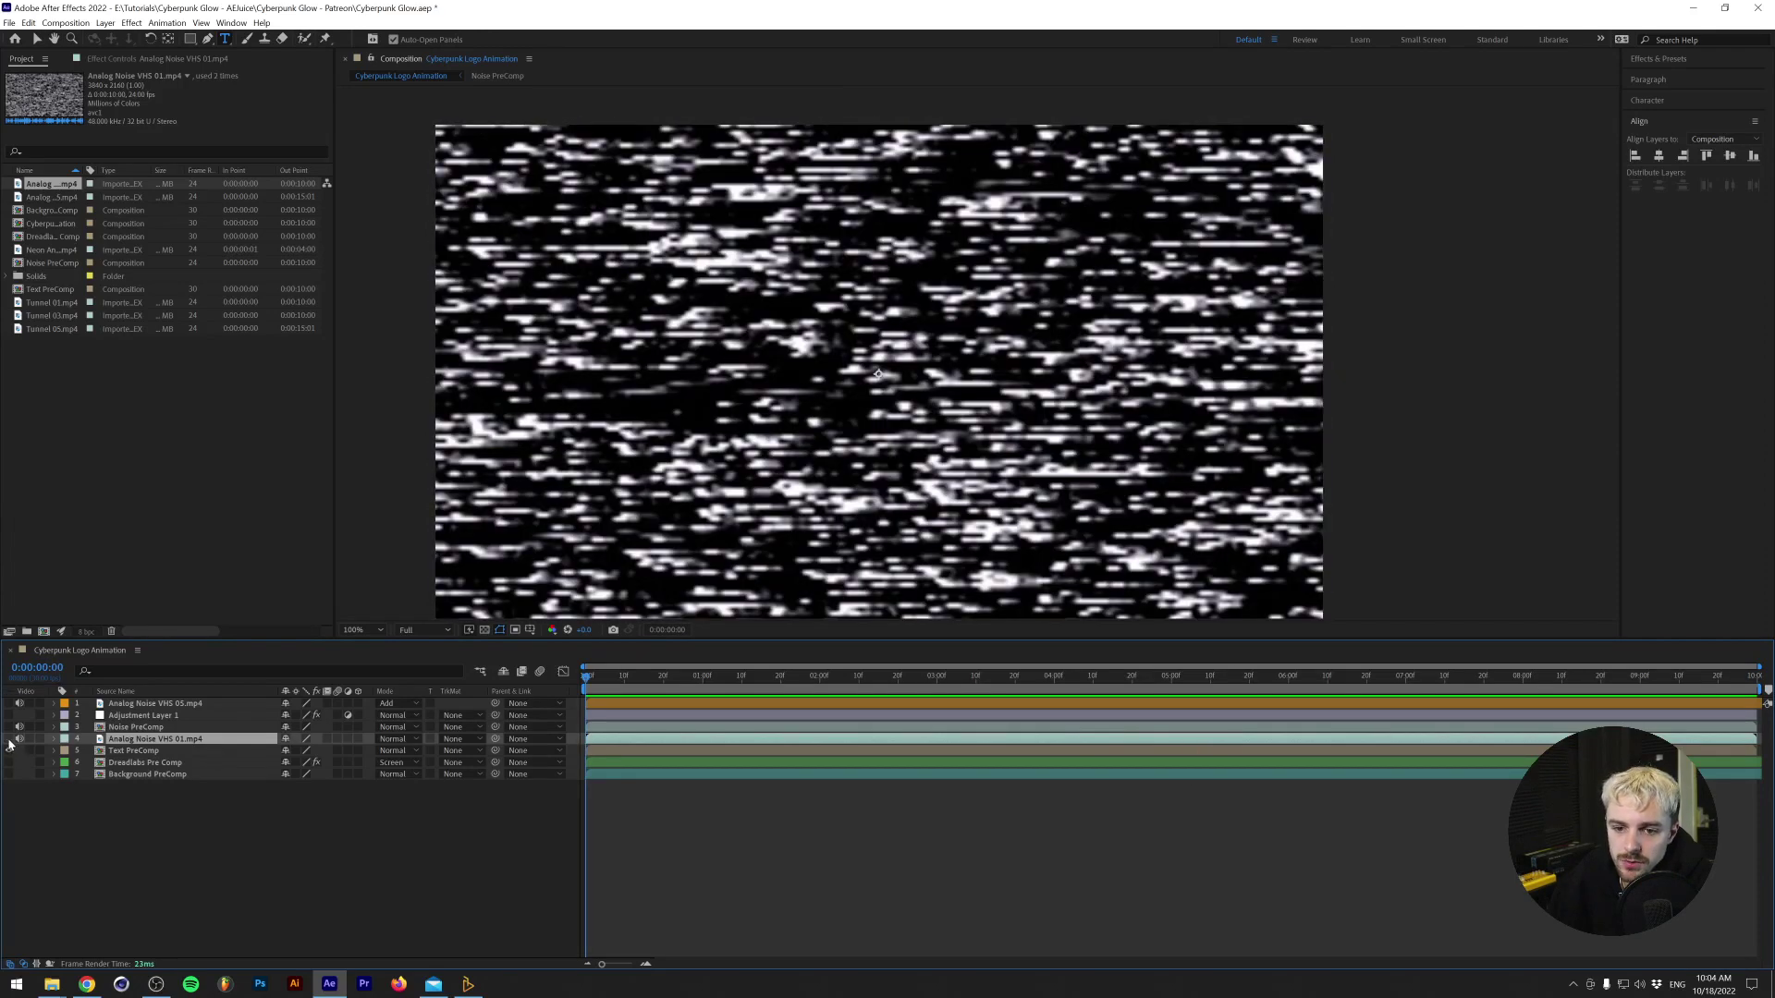
pyautogui.click(13, 741)
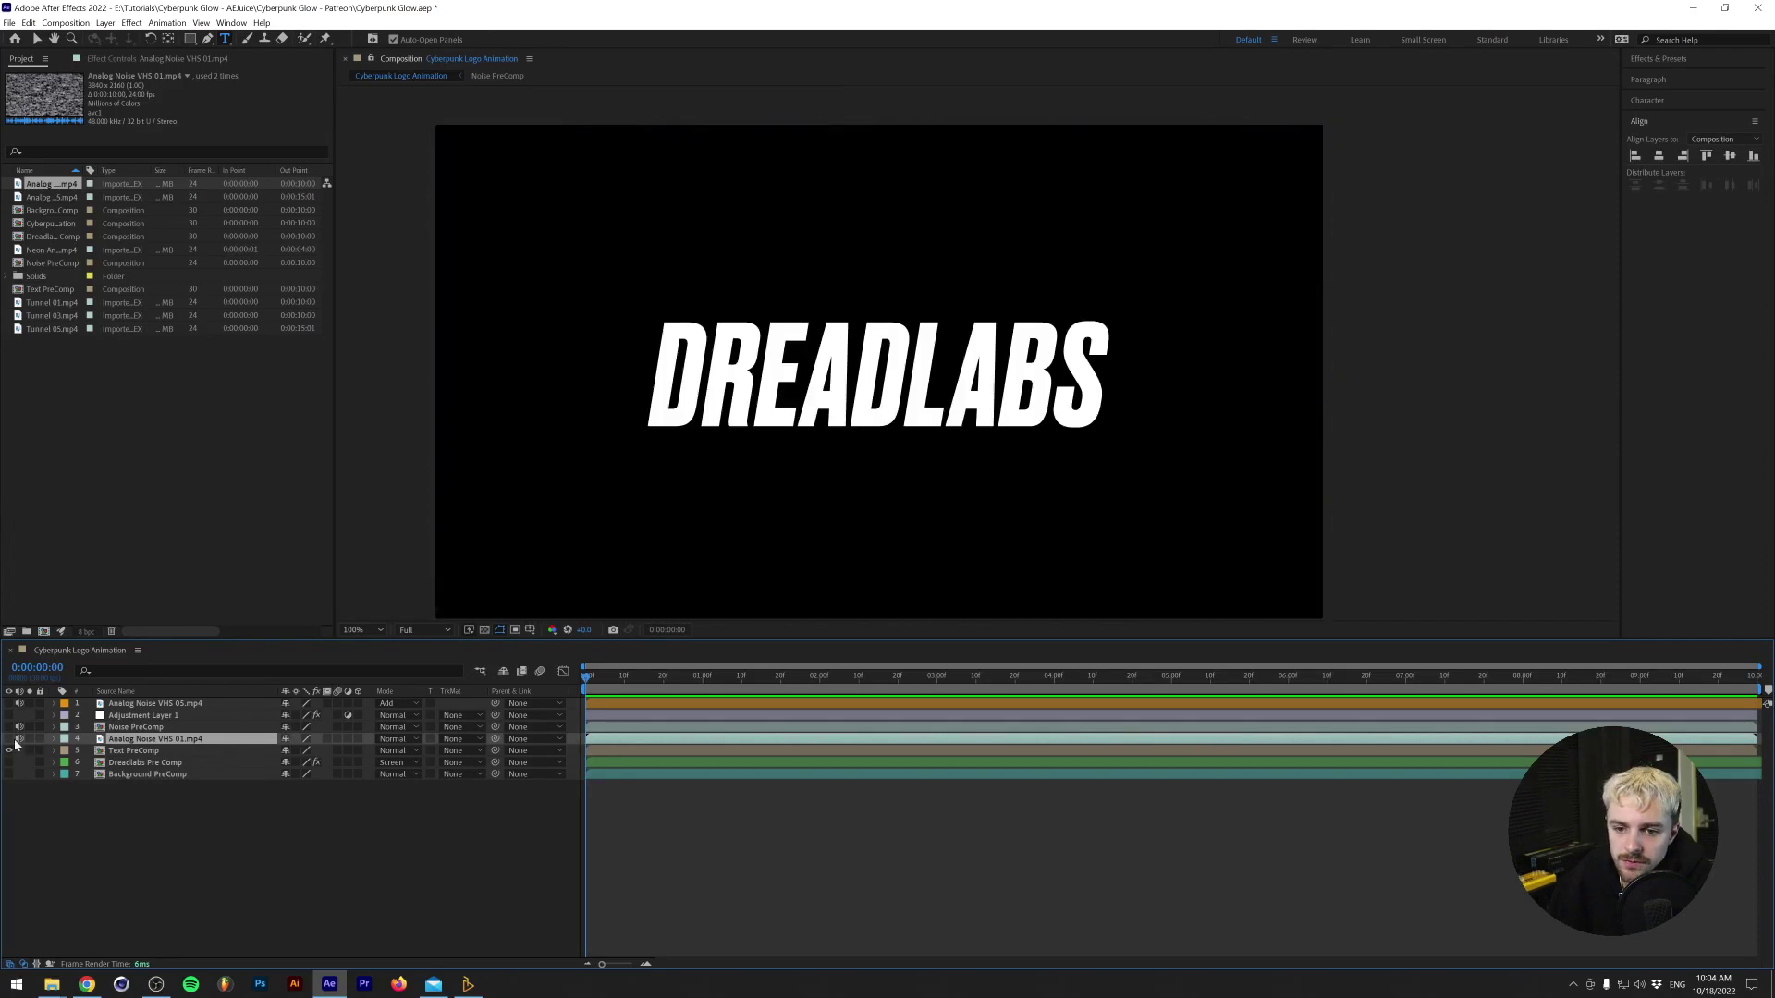
# Find the Displacement Map effect and apply it to the Text PreComp layer.
pyautogui.click(119, 753)
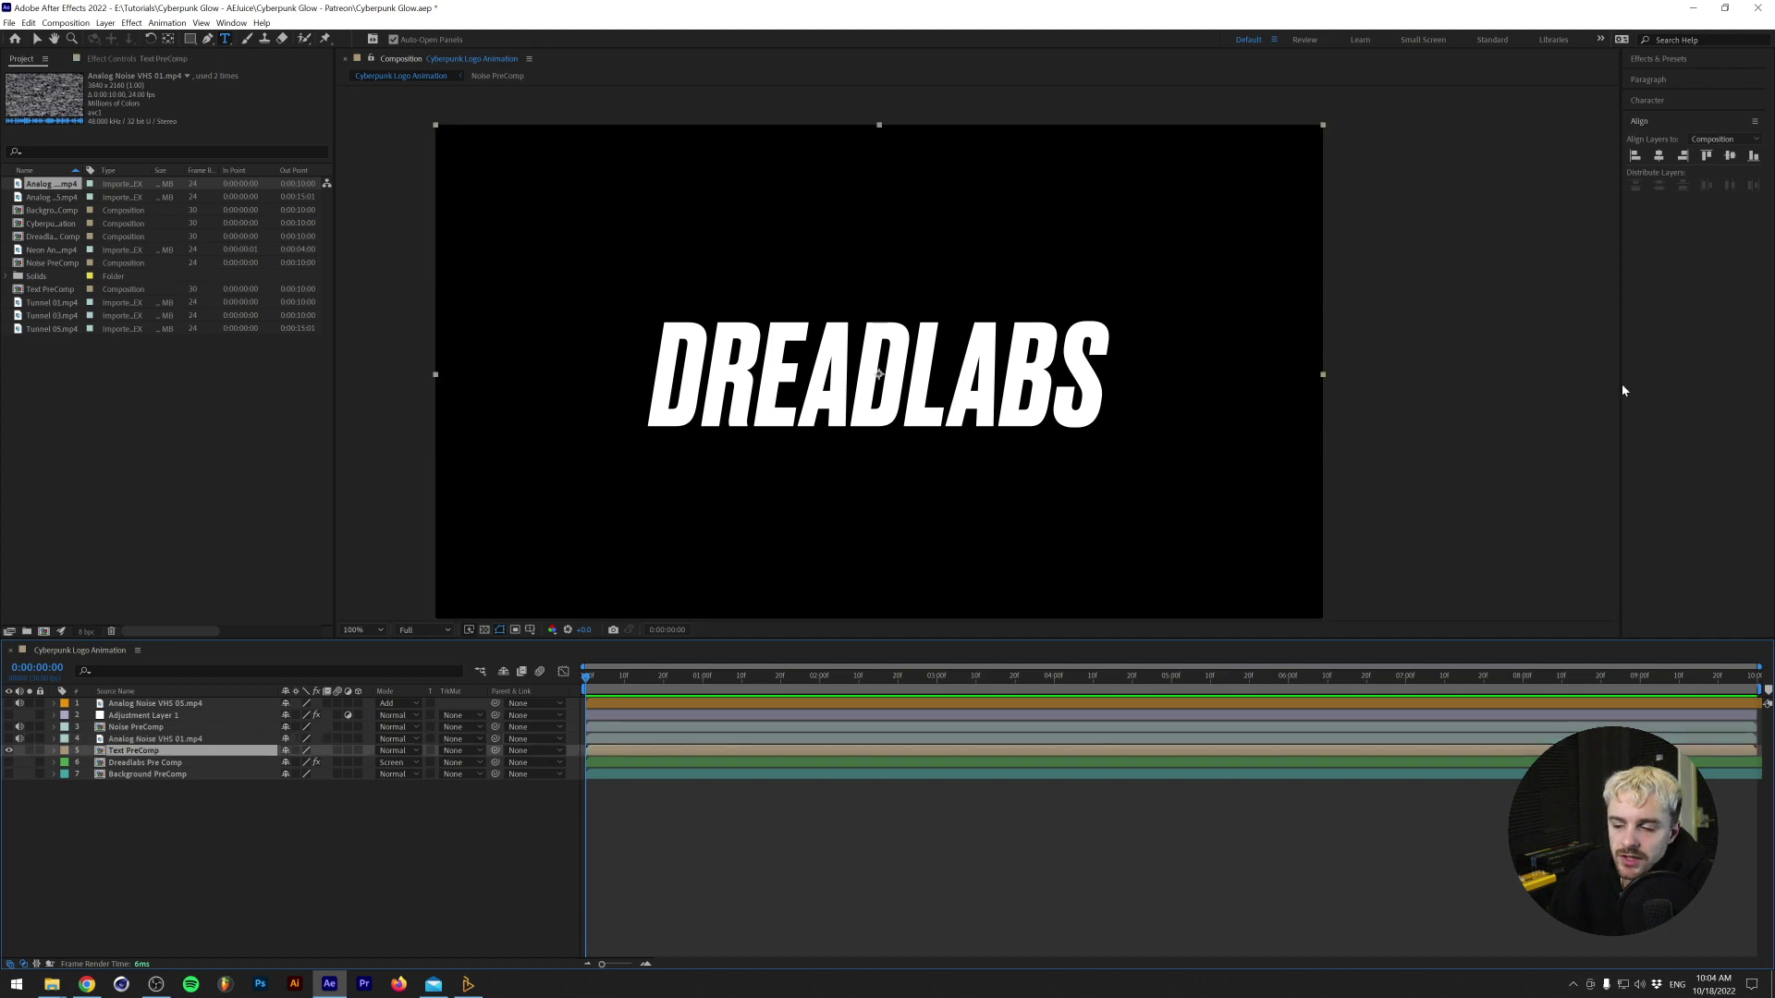
pyautogui.click(1657, 65)
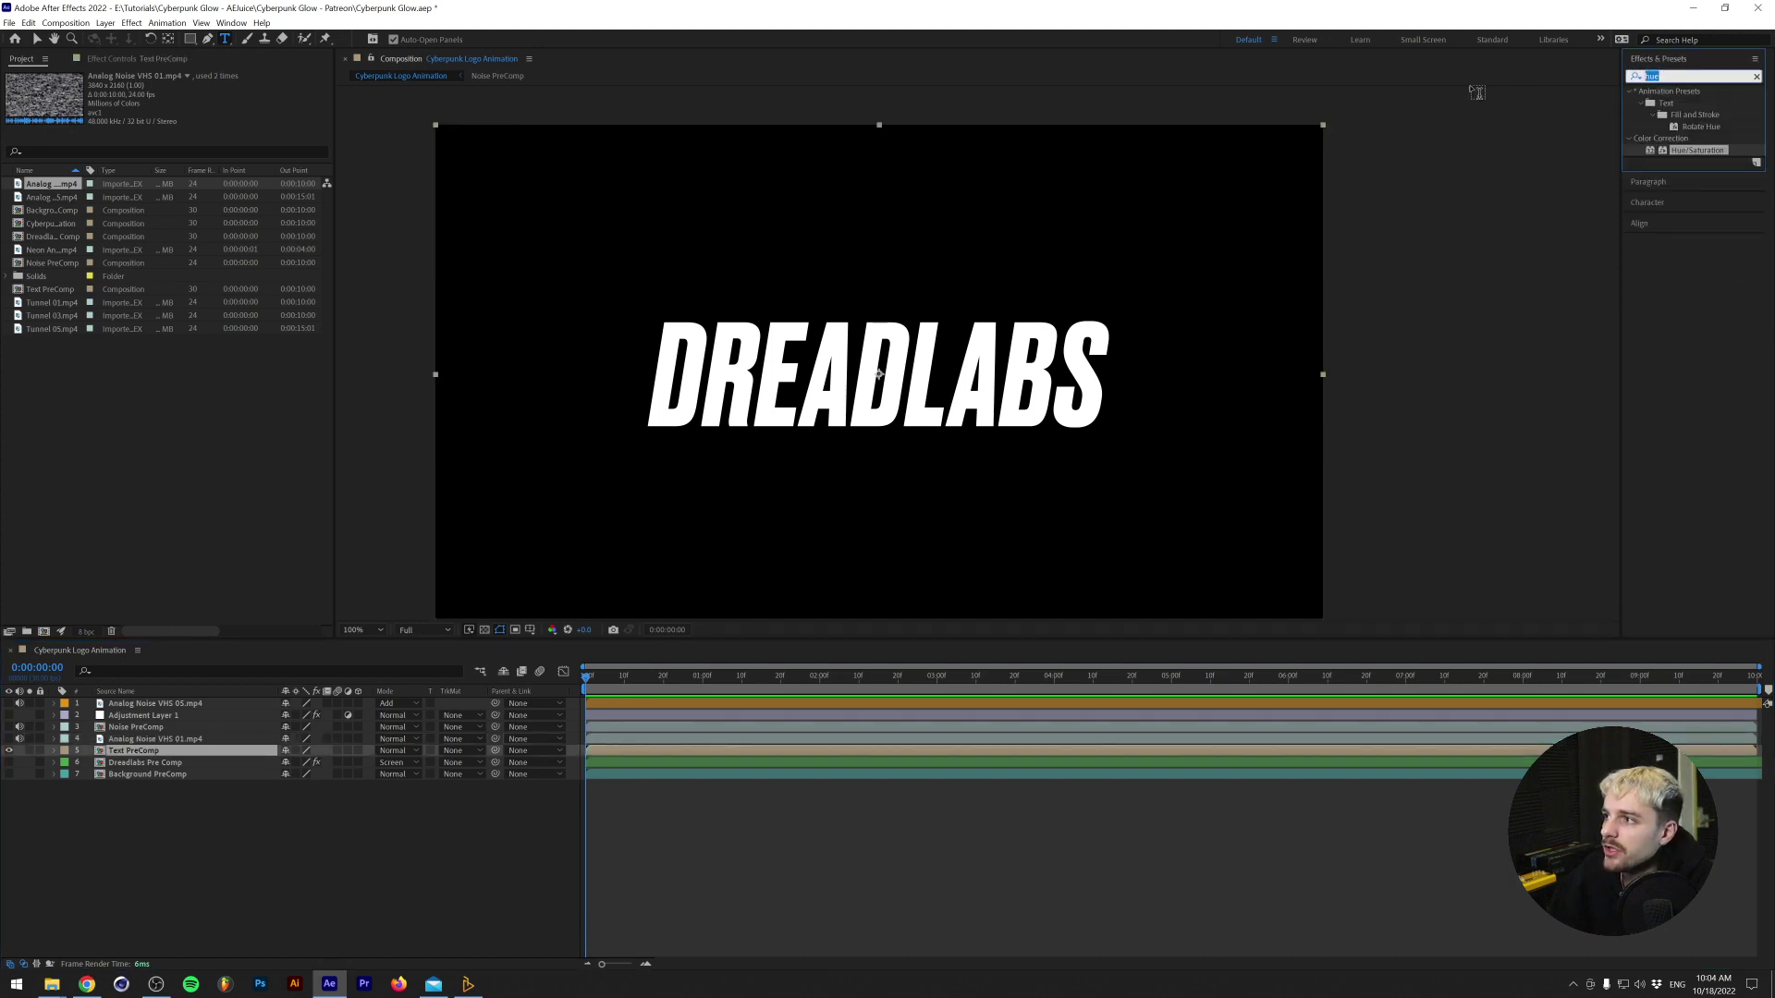
pyautogui.write('displ')
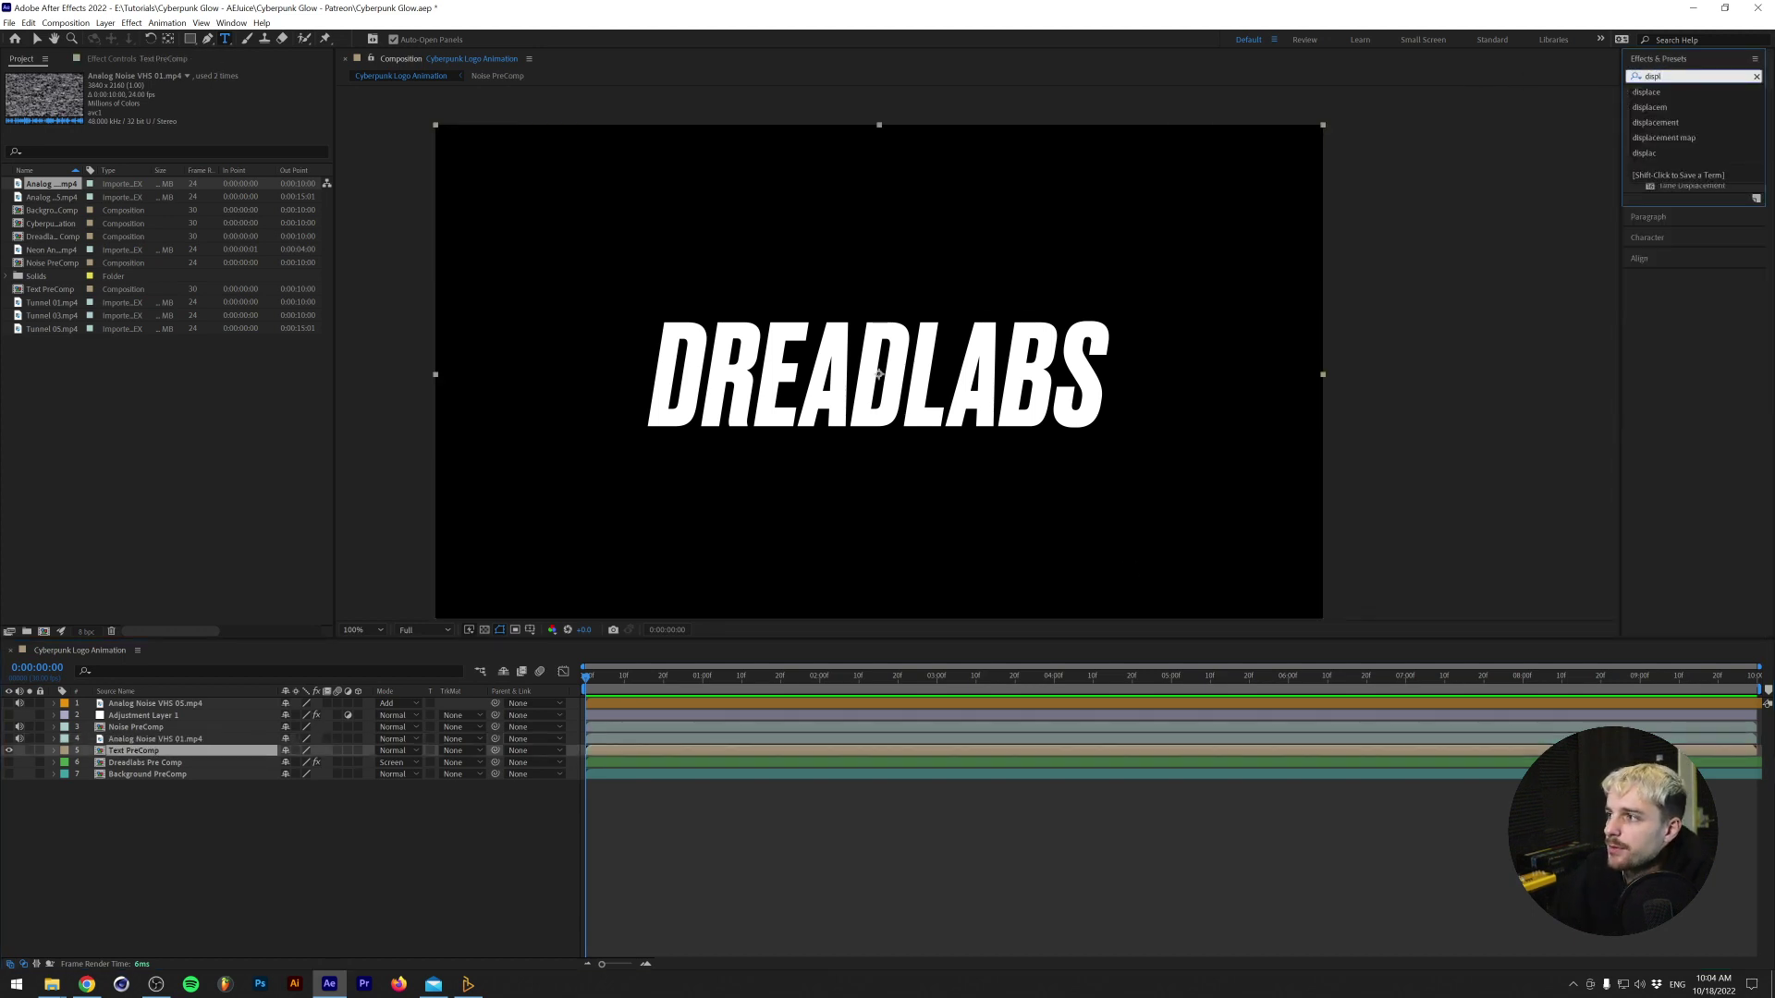
pyautogui.click(1679, 96)
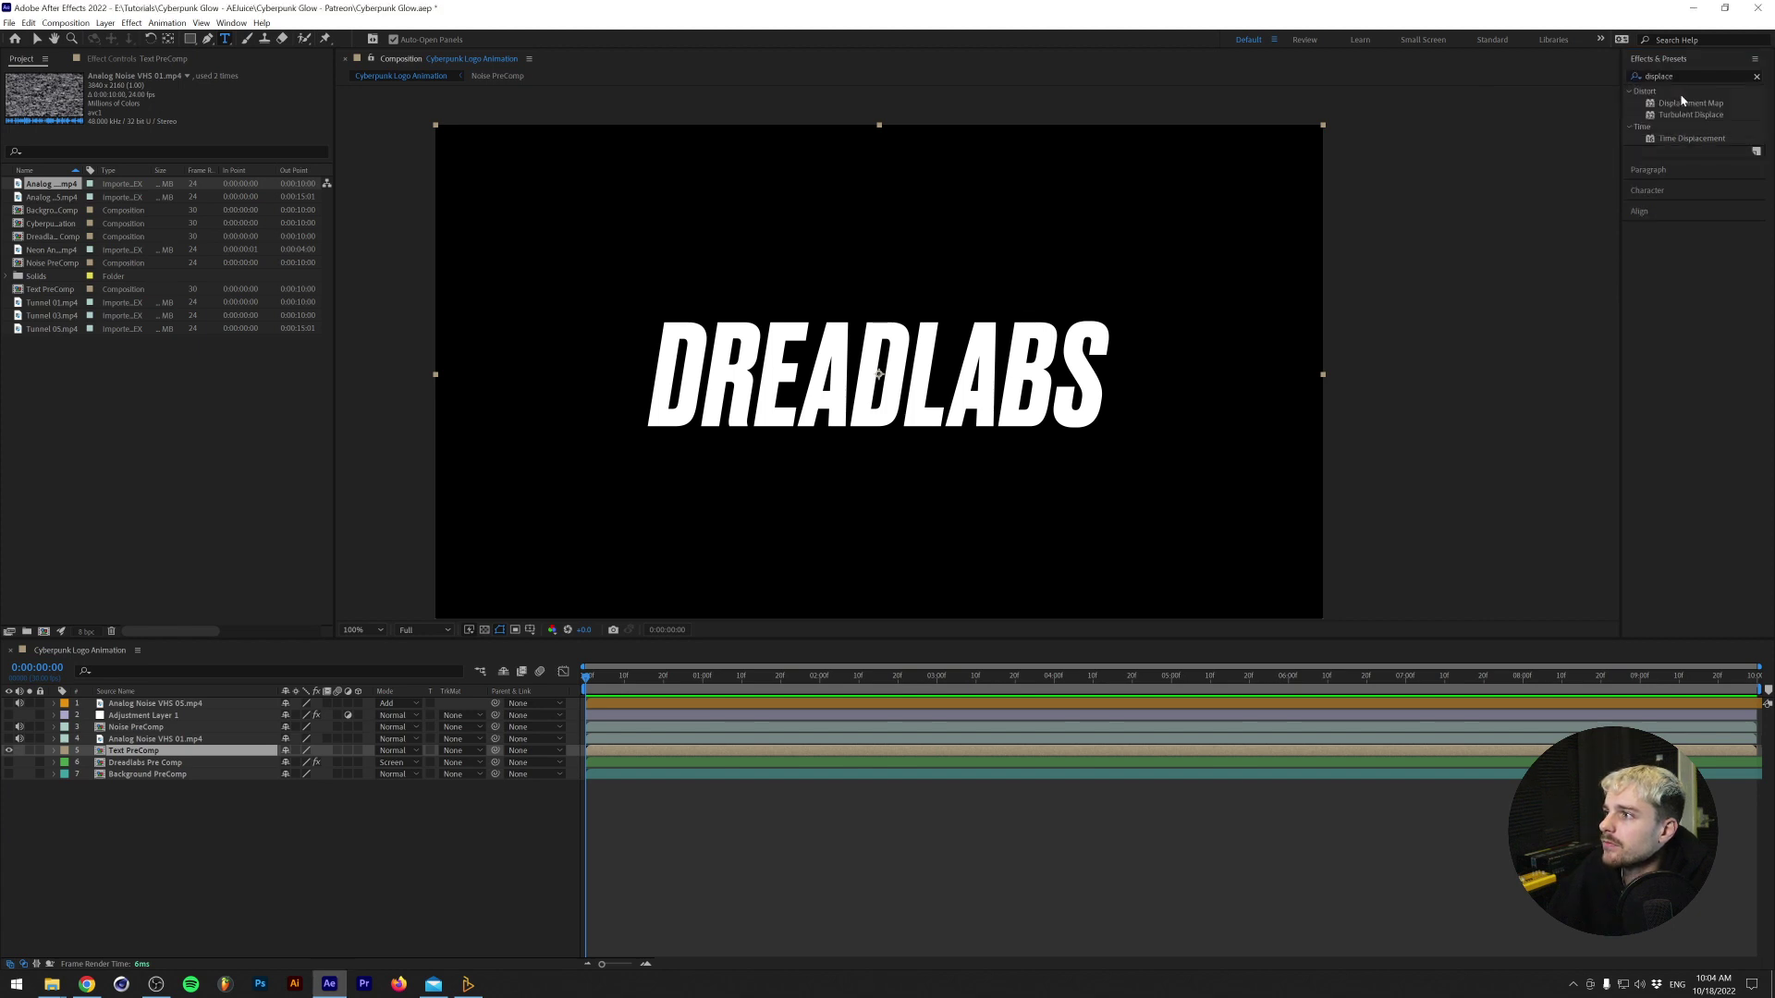
pyautogui.moveTo(1685, 102); pyautogui.dragTo(156, 750)
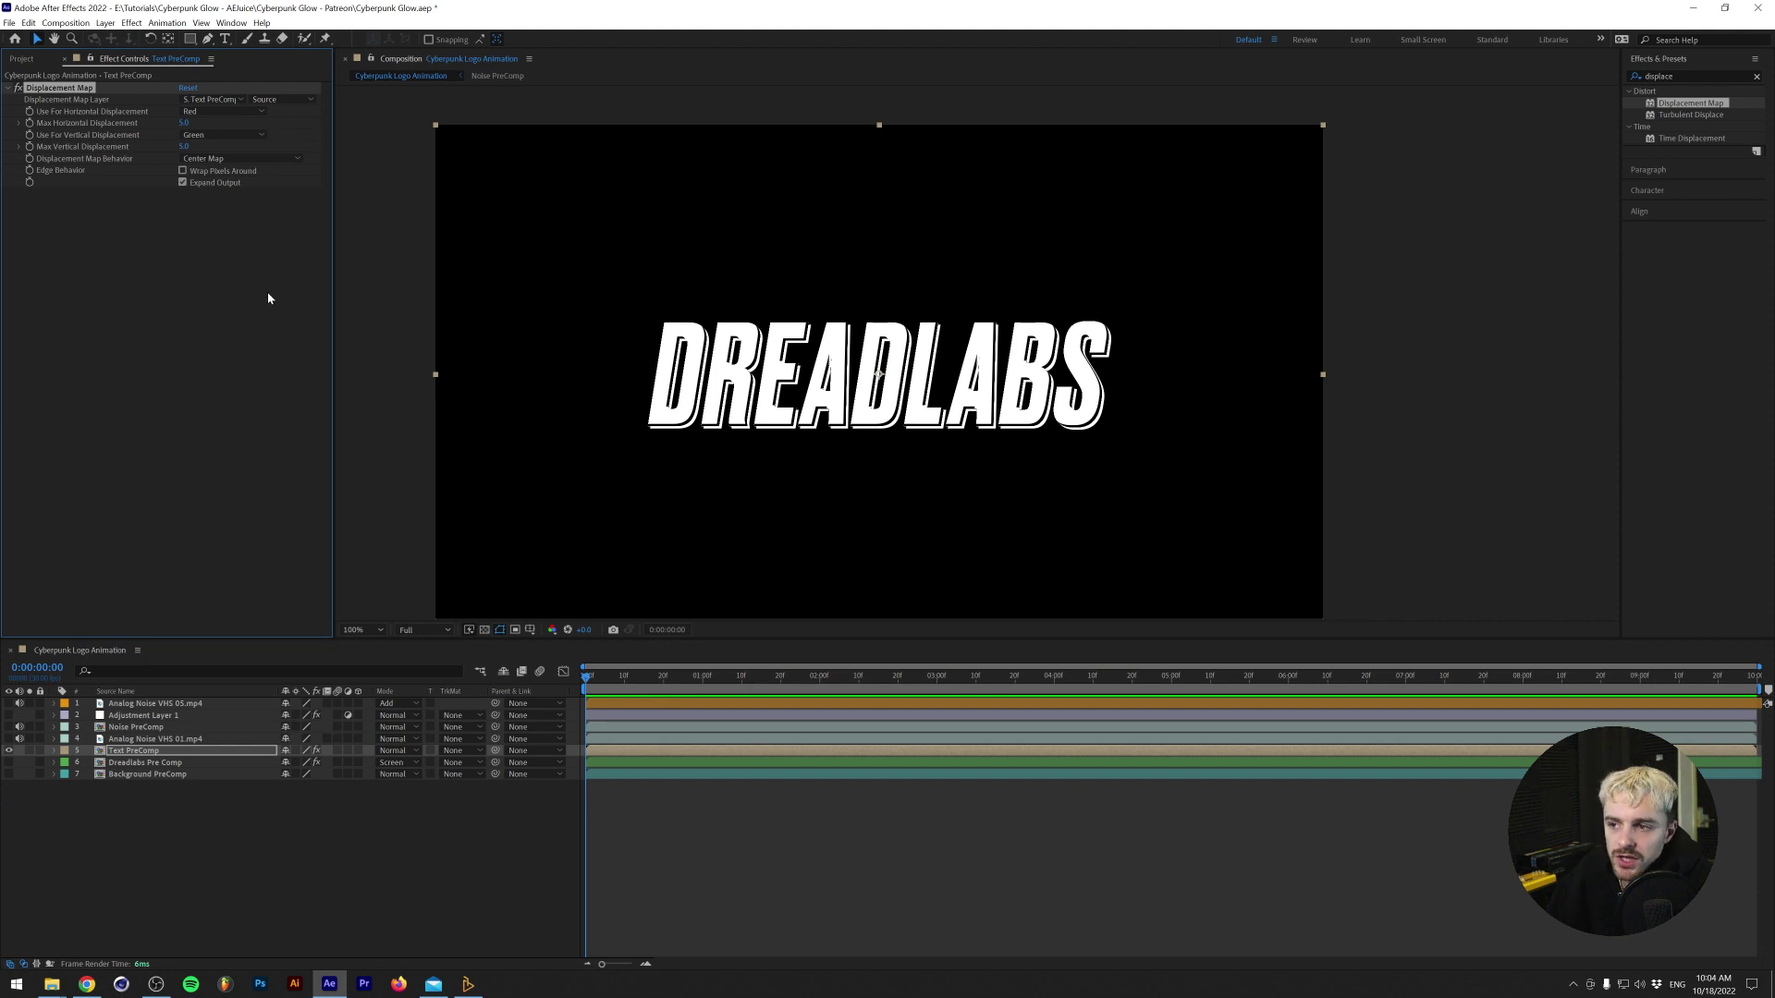
# Set the Displacement Map Layer to Analog Noise VHS 01.mp4 and preview the distorted text from the start.
pyautogui.click(203, 102)
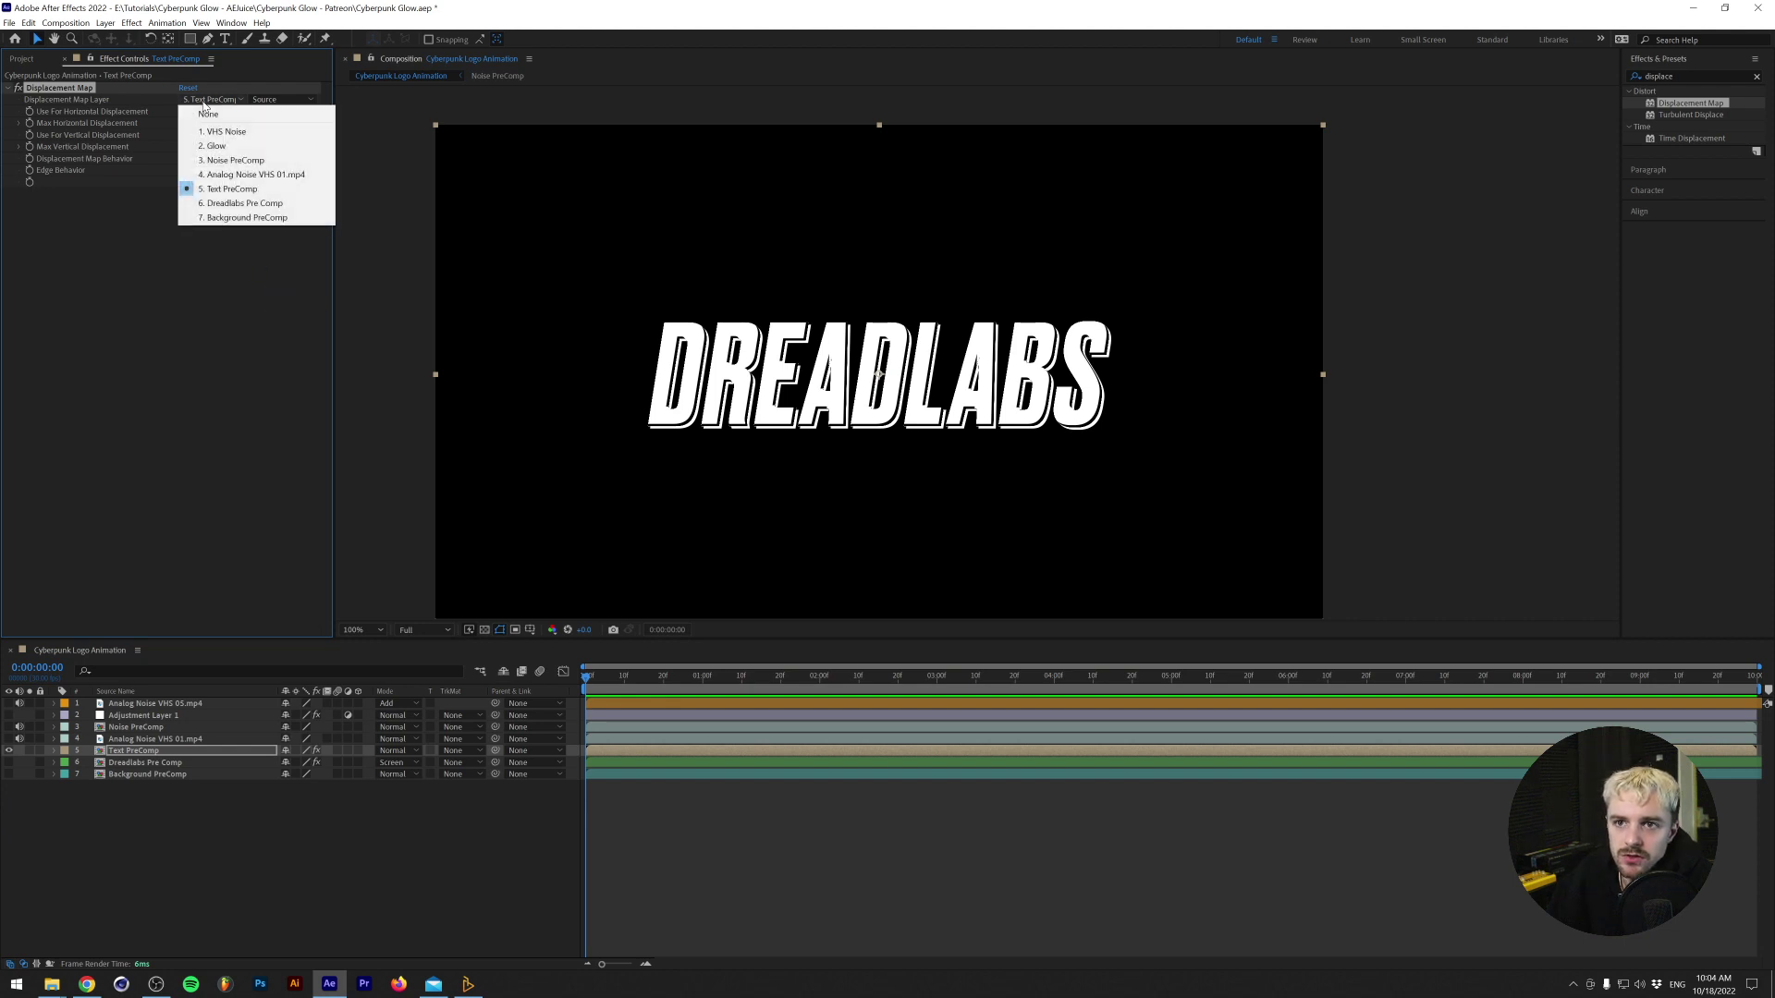
pyautogui.click(245, 176)
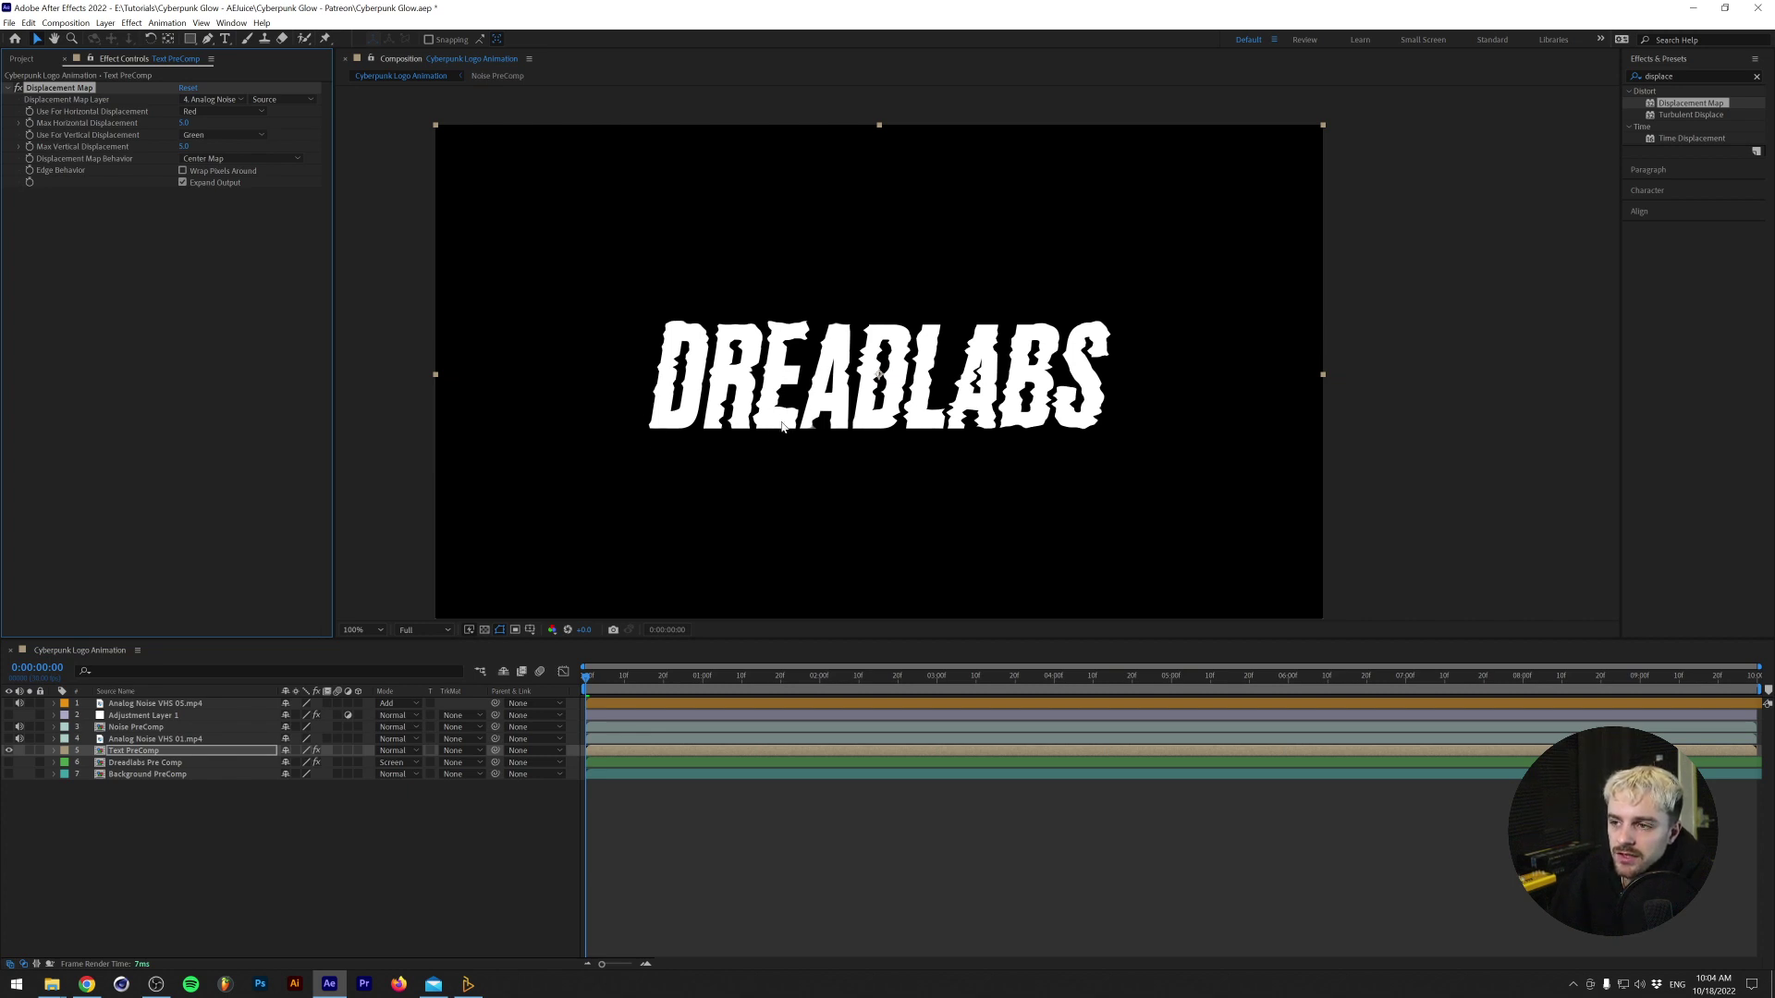
pyautogui.press('space')
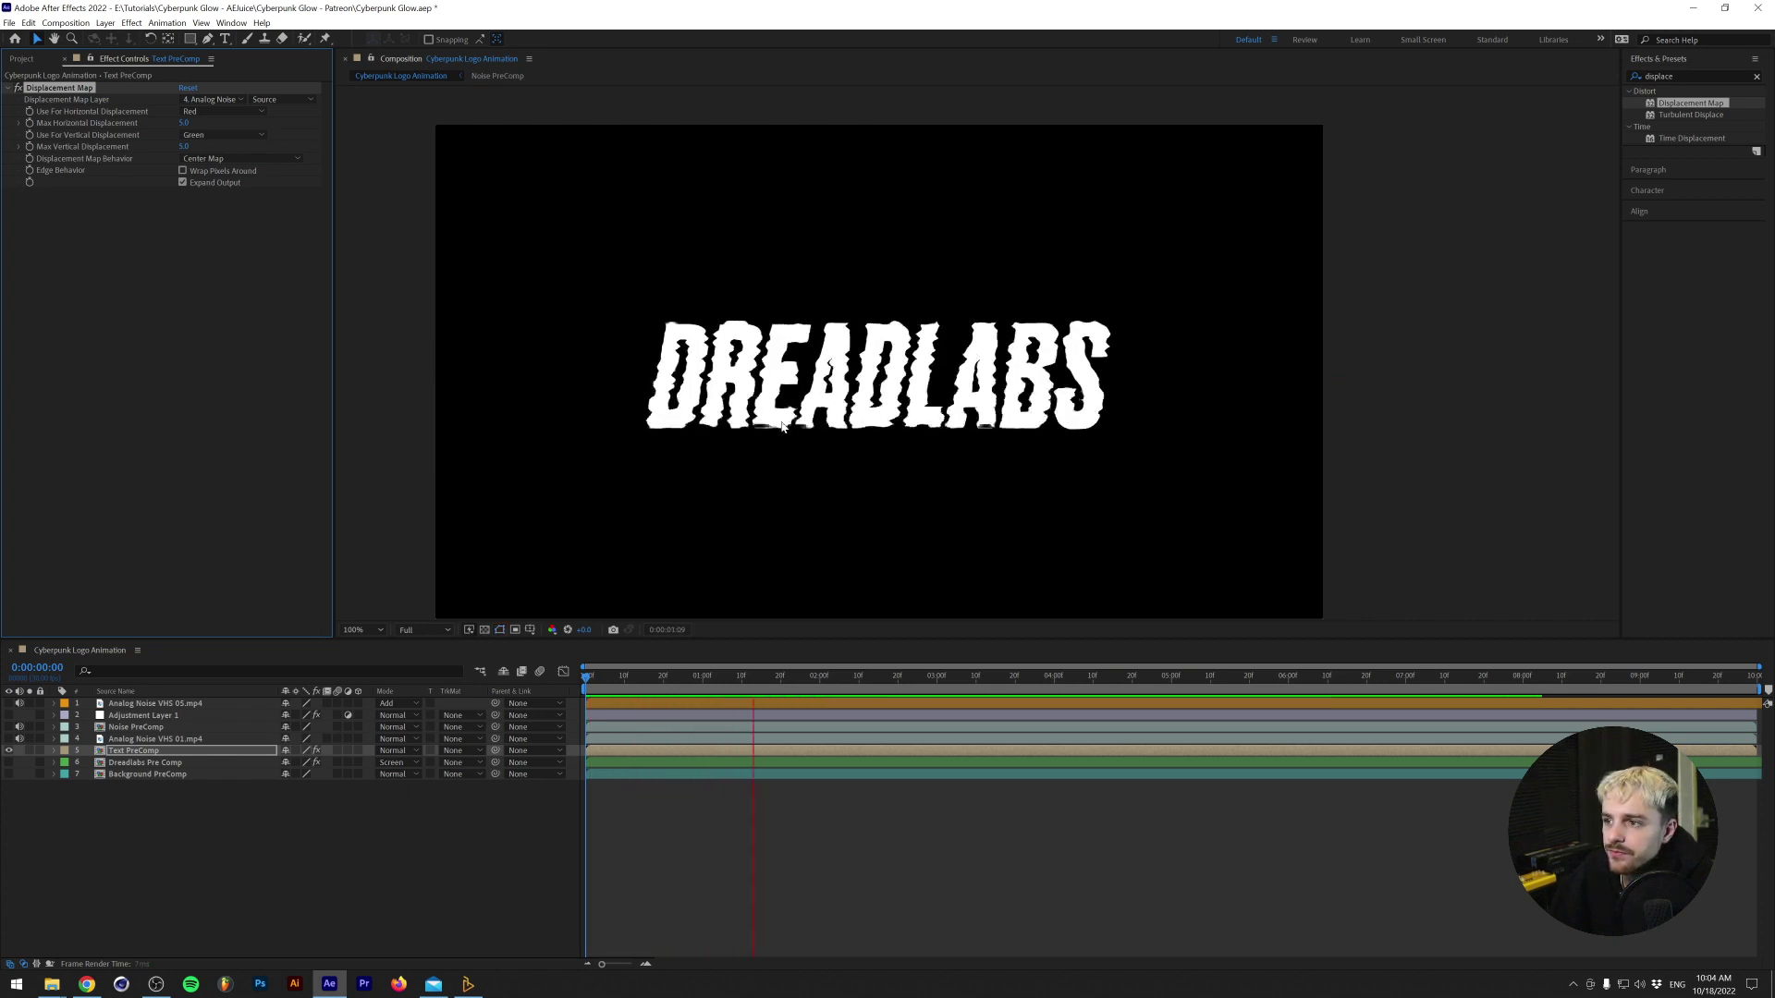
pyautogui.press('space')
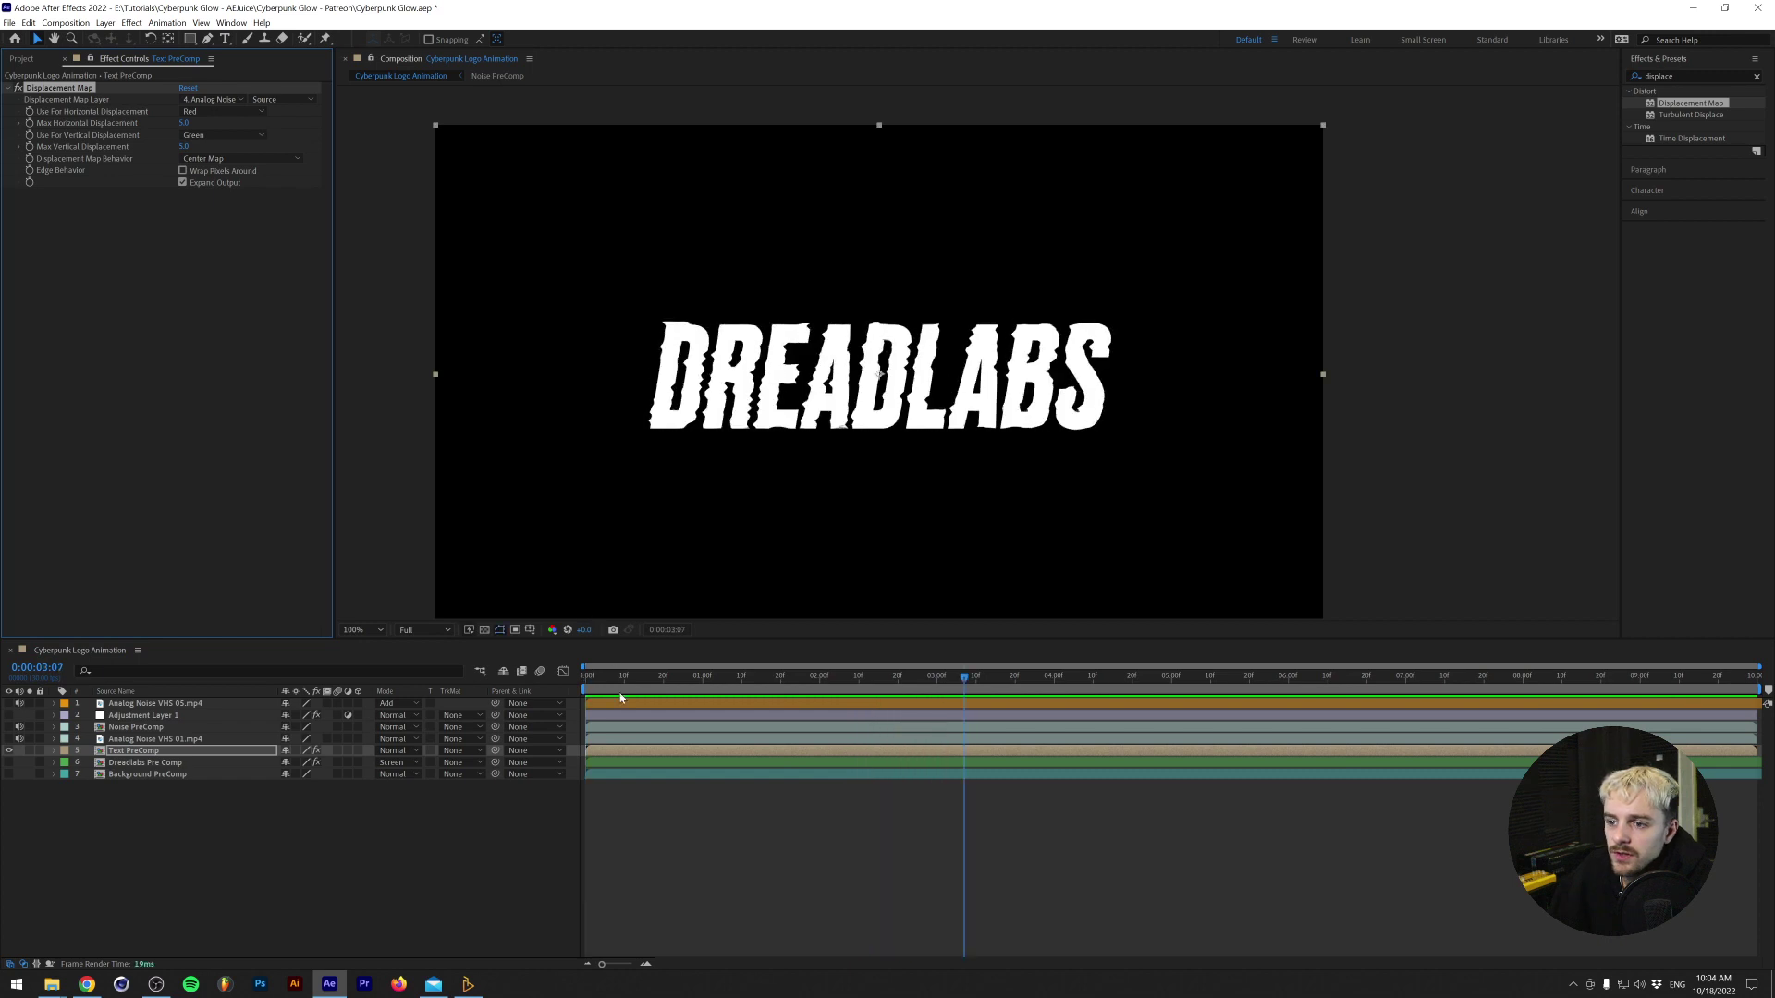
pyautogui.press('Home')
# Make the Analog Noise VHS 01.mp4 layer visible and pre-compose it, moving all attributes into the new composition.
pyautogui.click(243, 740)
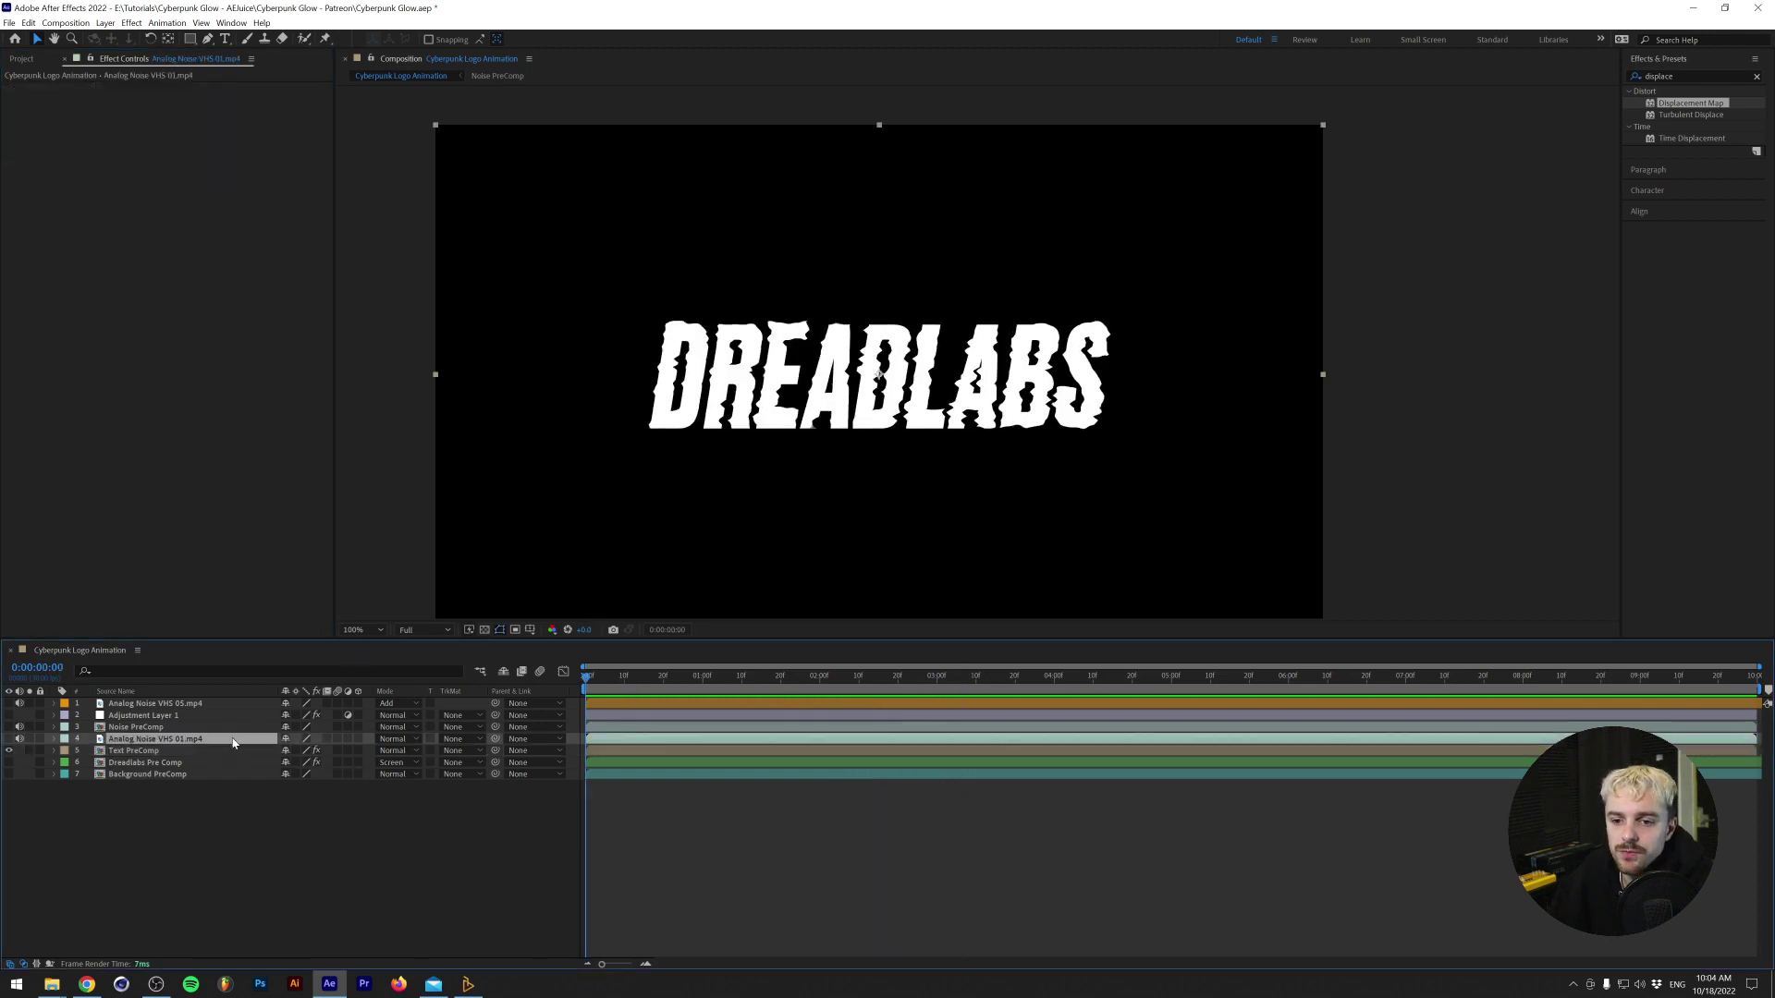
pyautogui.click(8, 738)
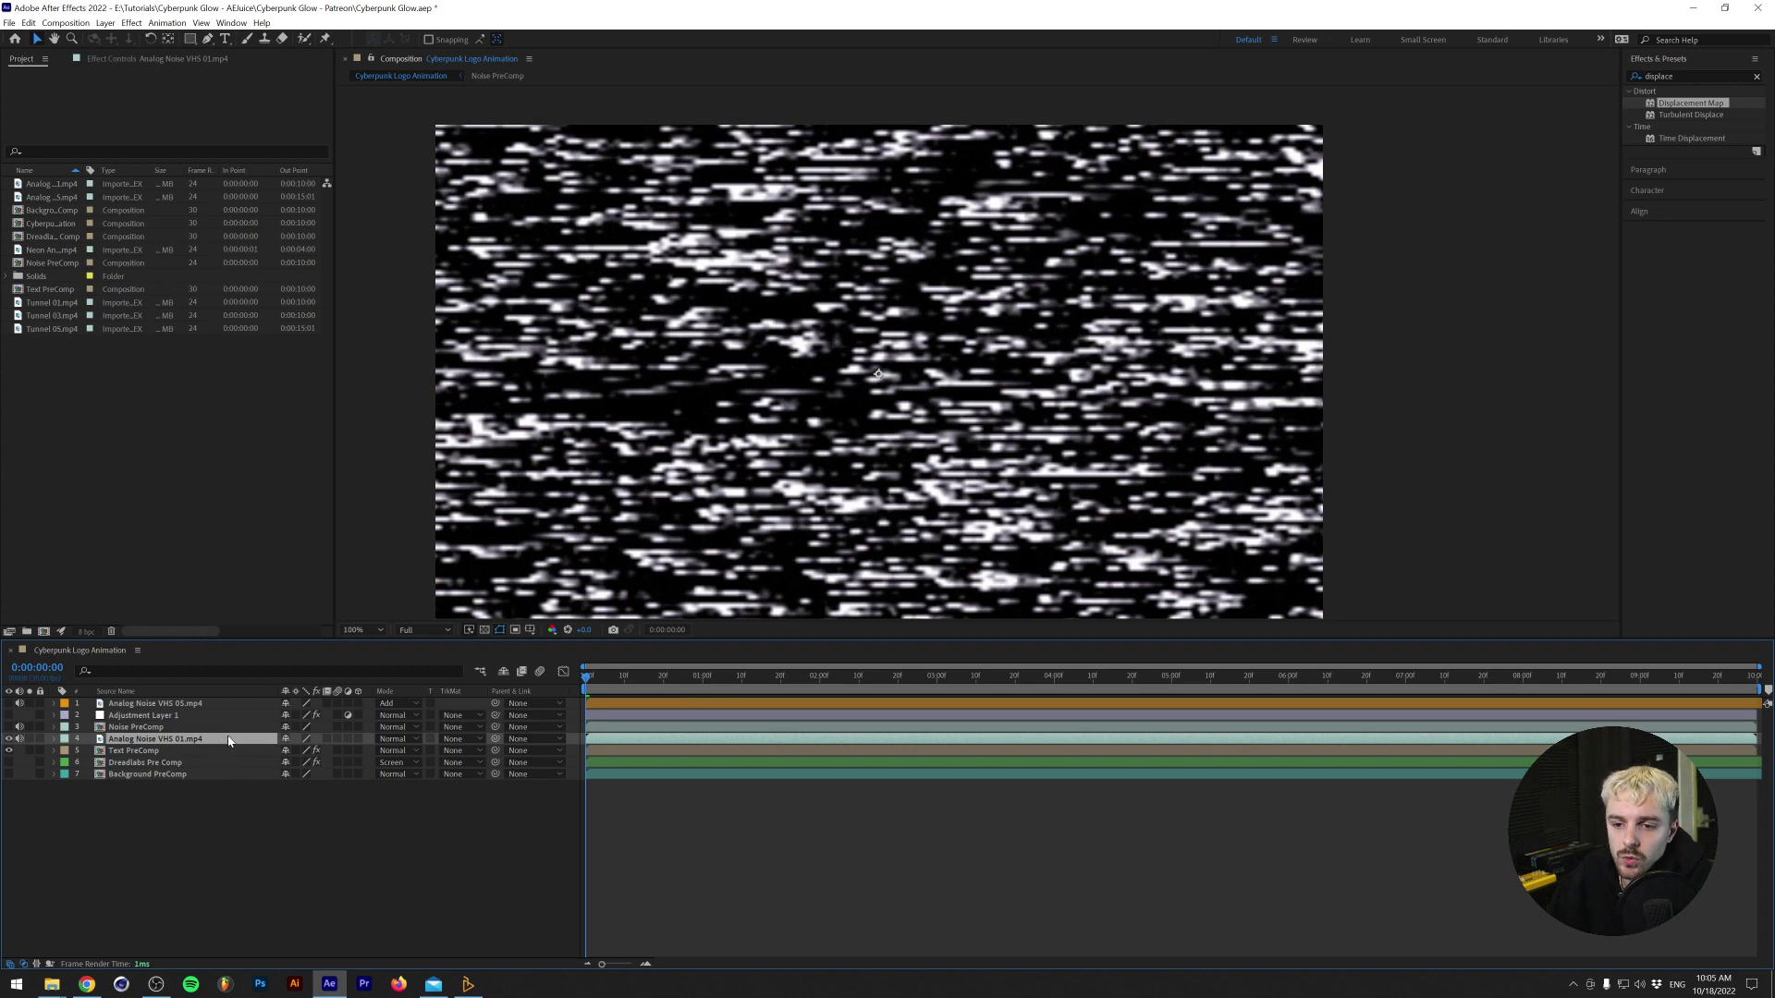
pyautogui.rightClick(228, 738)
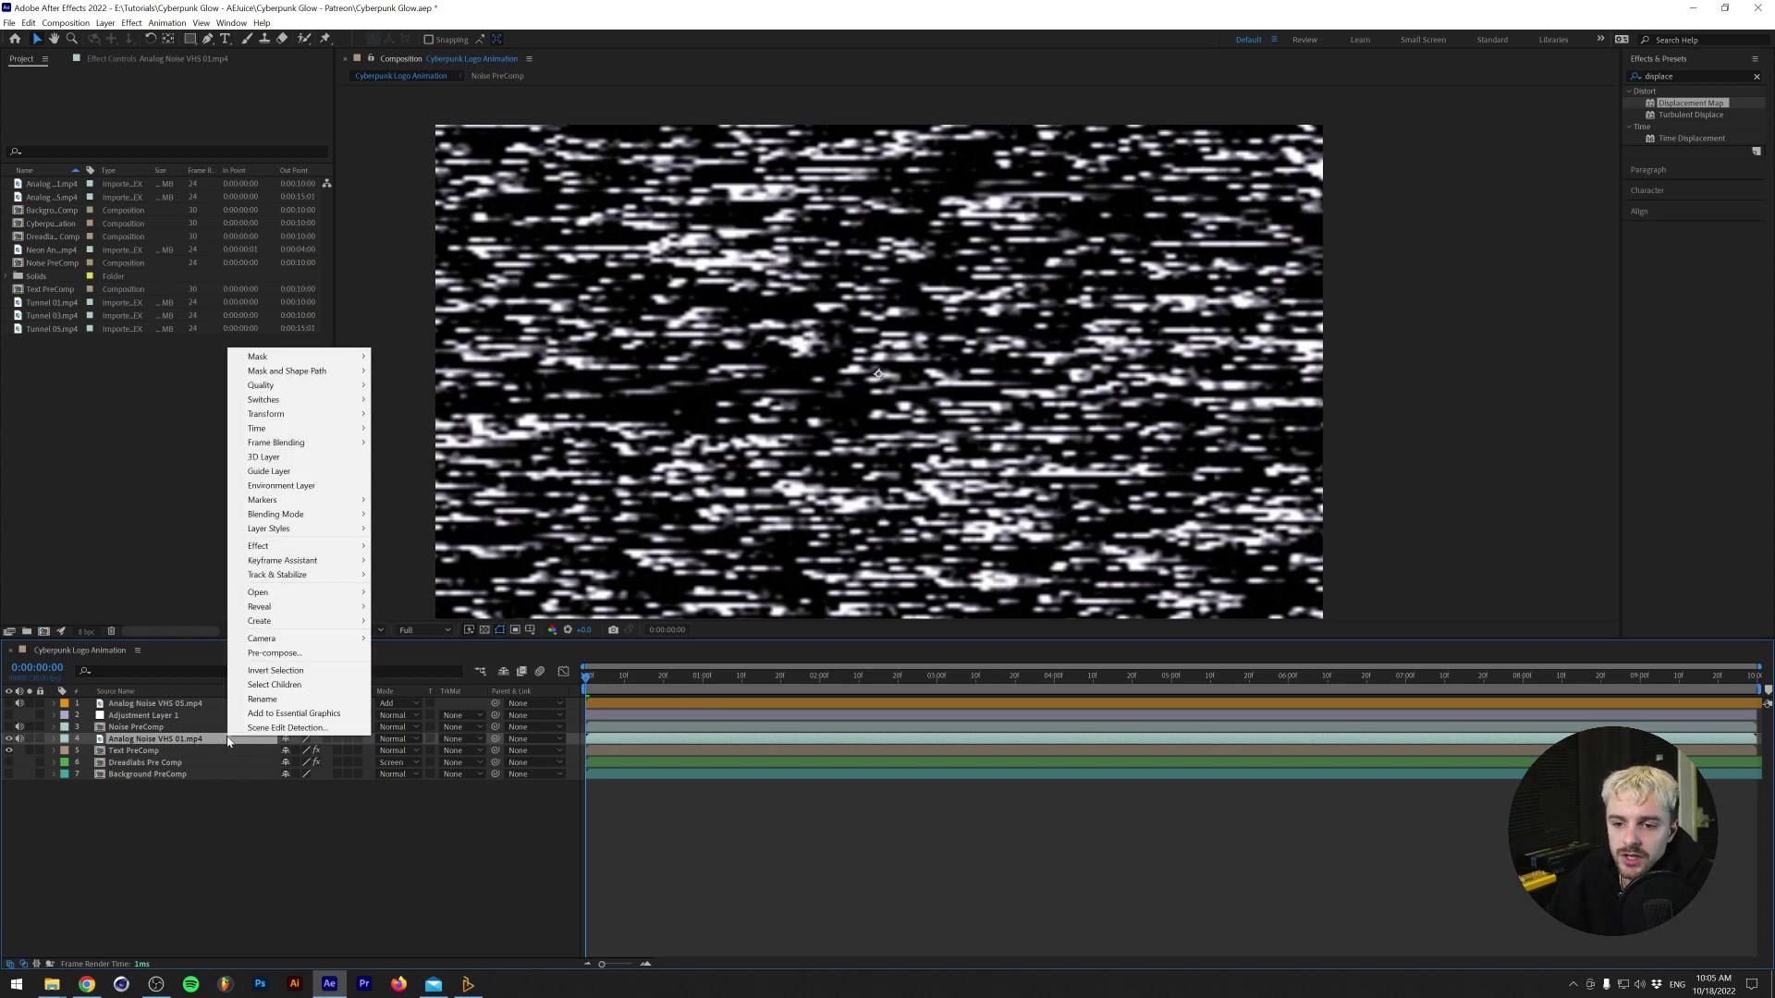
pyautogui.click(272, 653)
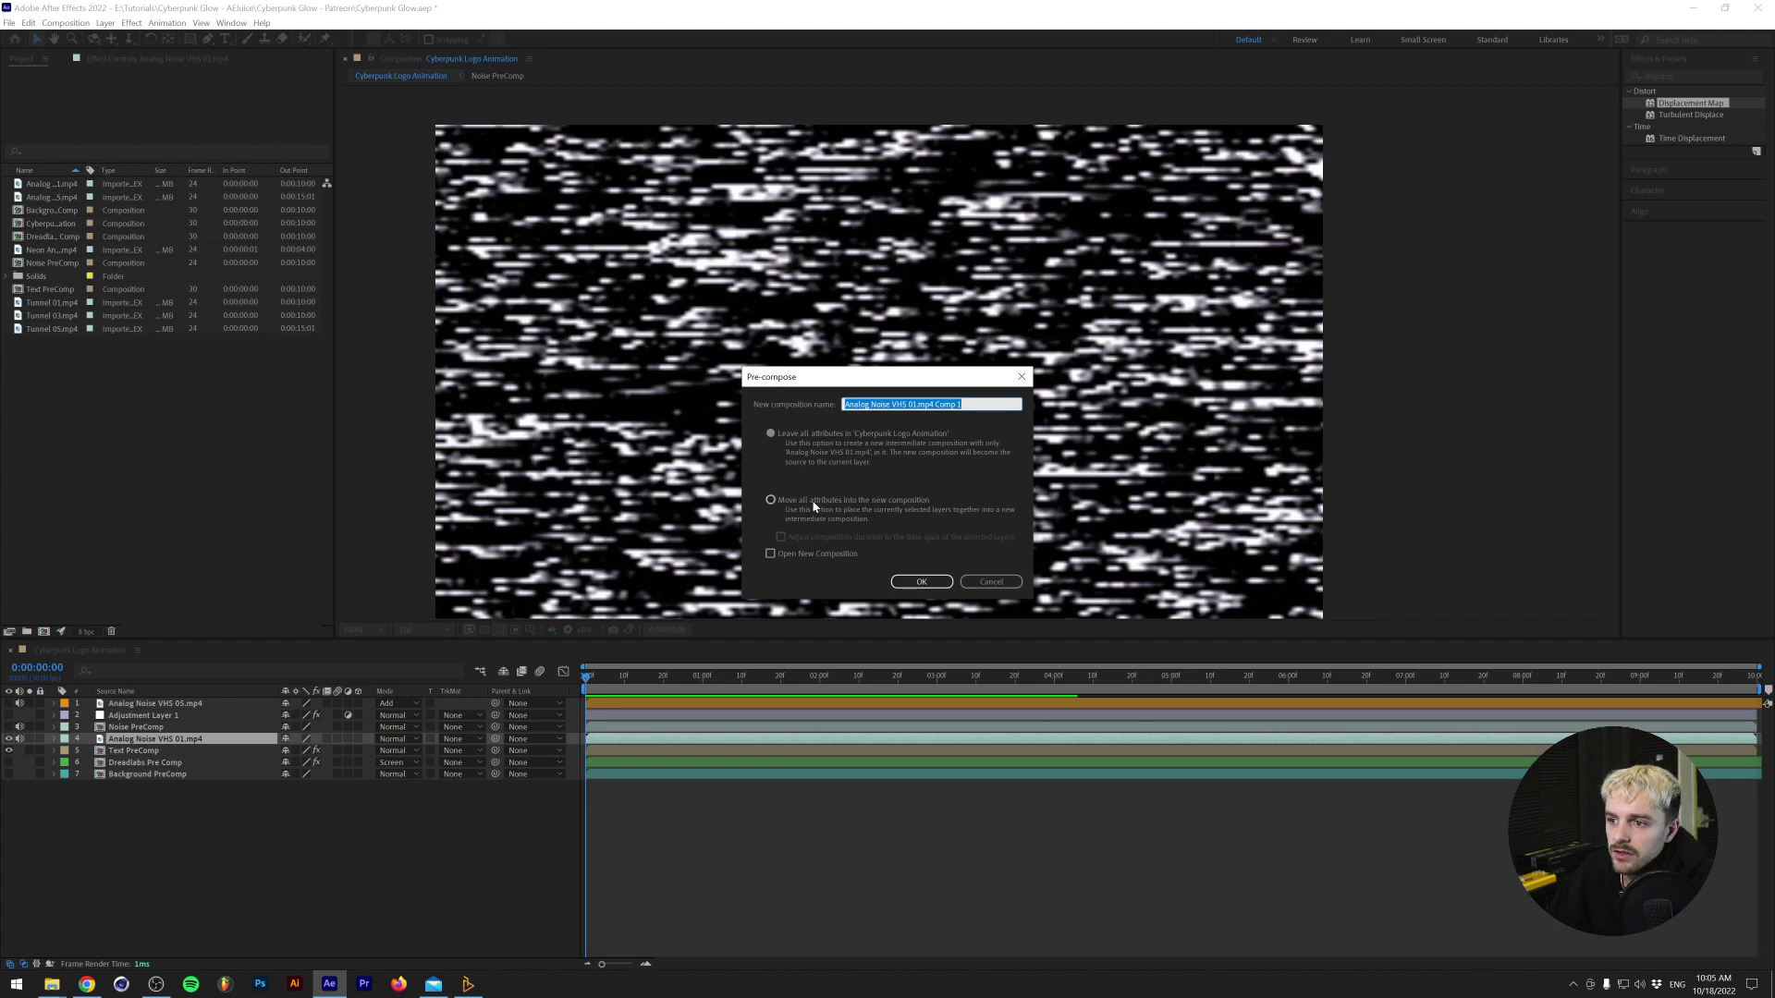
pyautogui.click(860, 502)
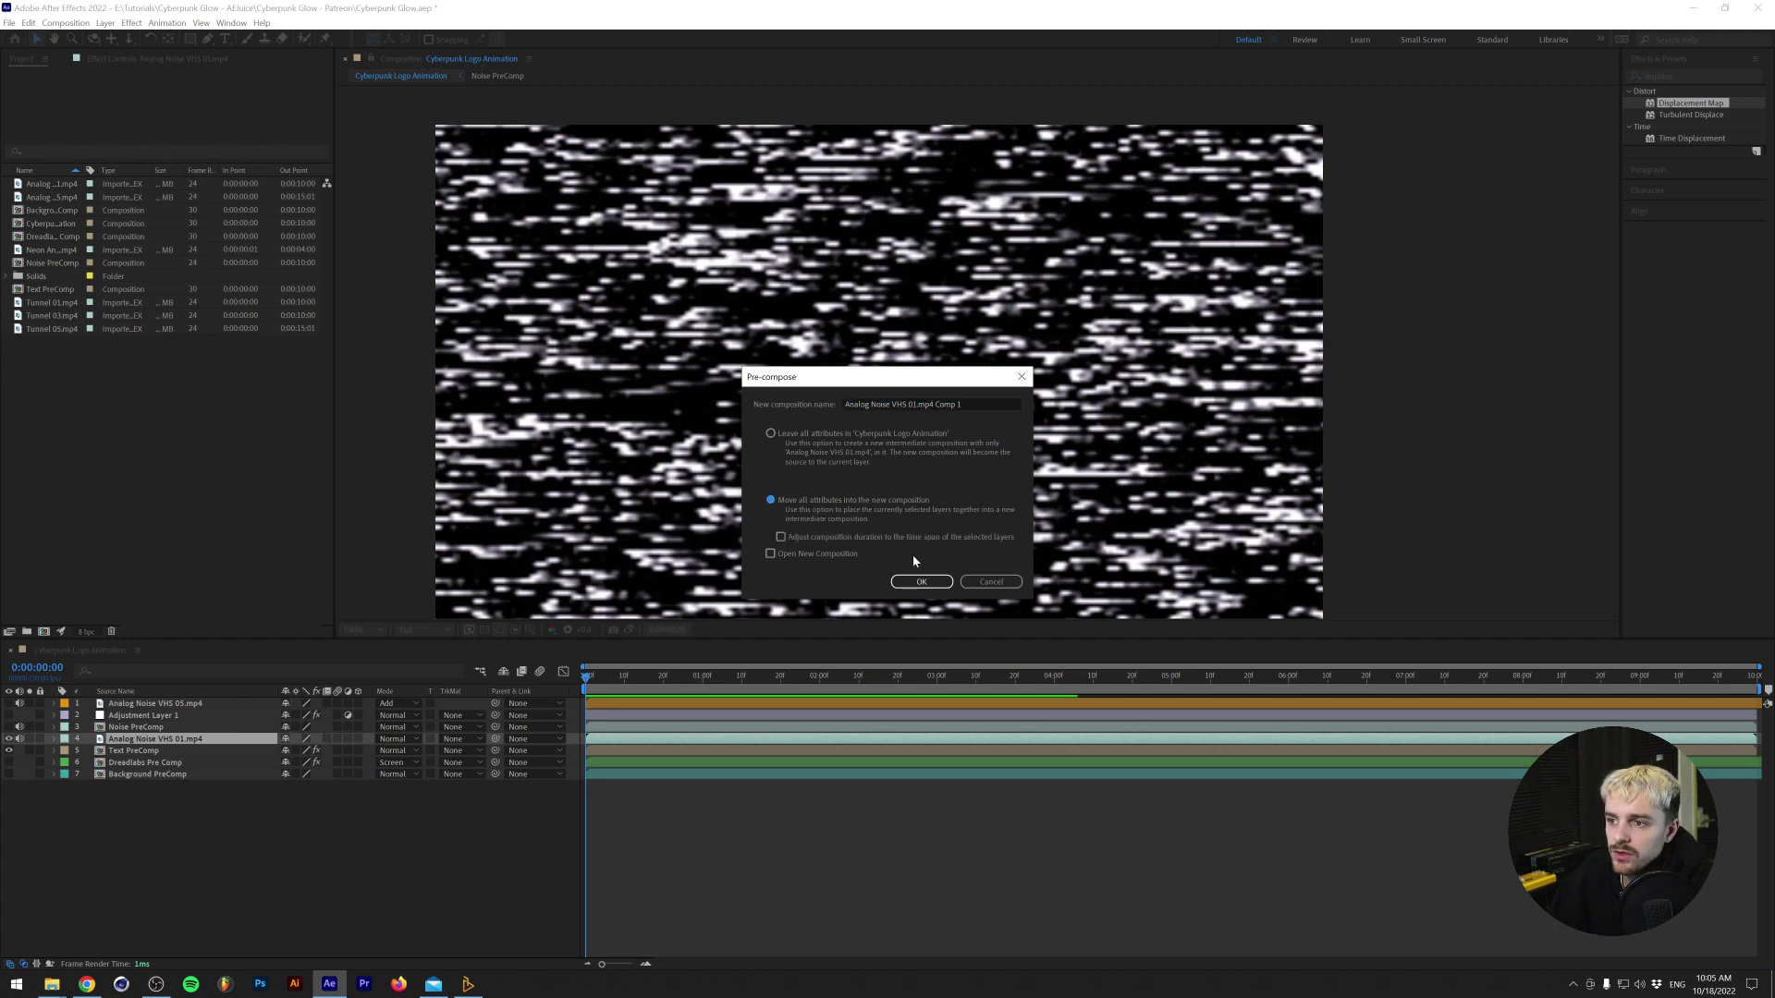
pyautogui.click(922, 582)
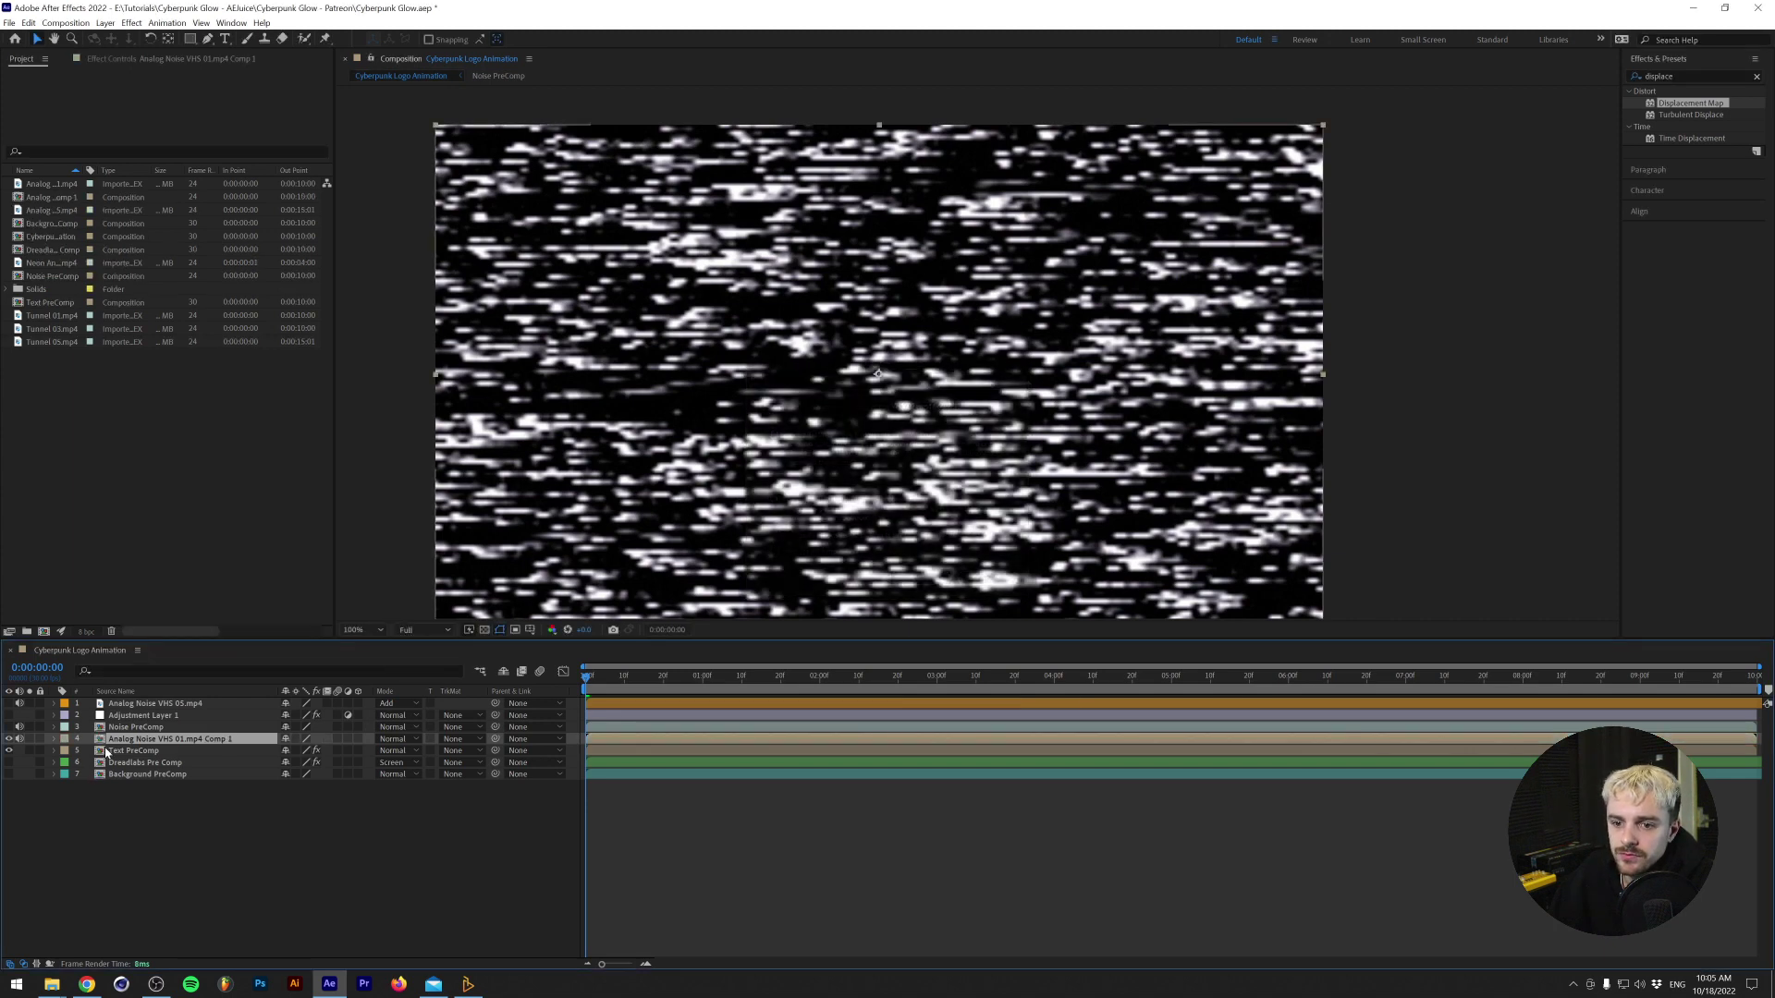
# Scale the footage inside Analog Noise VHS 01.mp4 Comp 1 to 50%, return to the main composition and hide the noise comp.
pyautogui.doubleClick(154, 739)
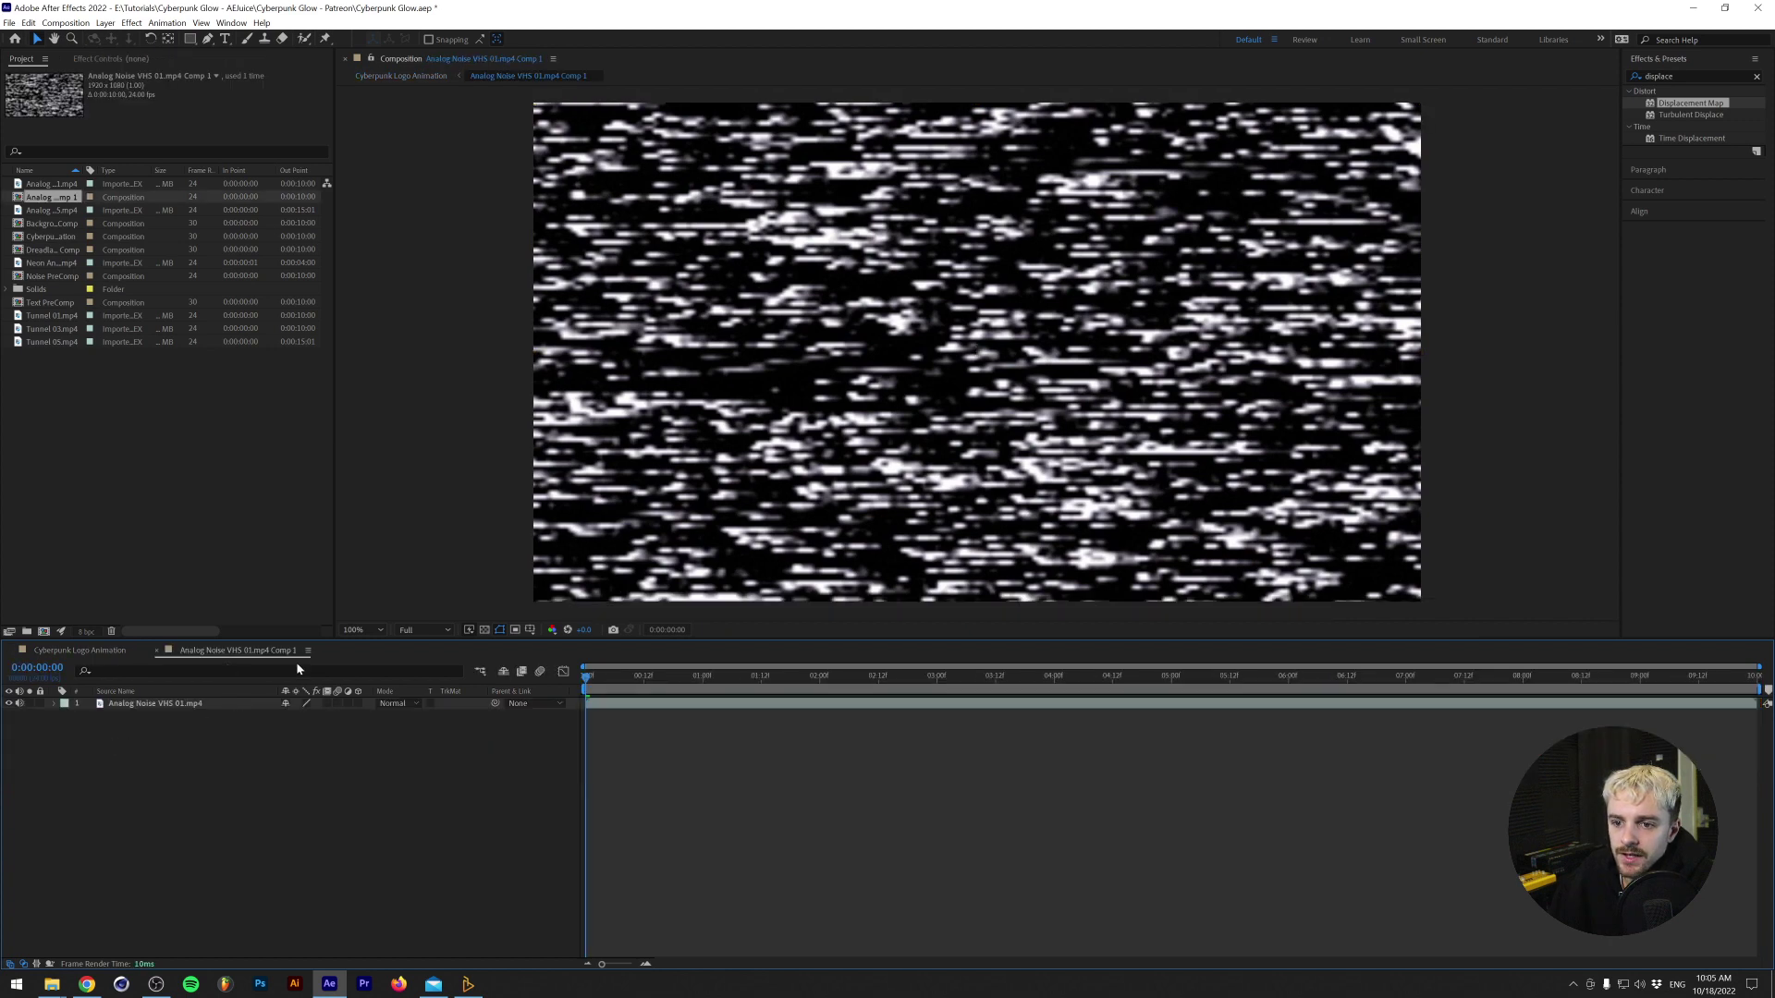
pyautogui.click(217, 705)
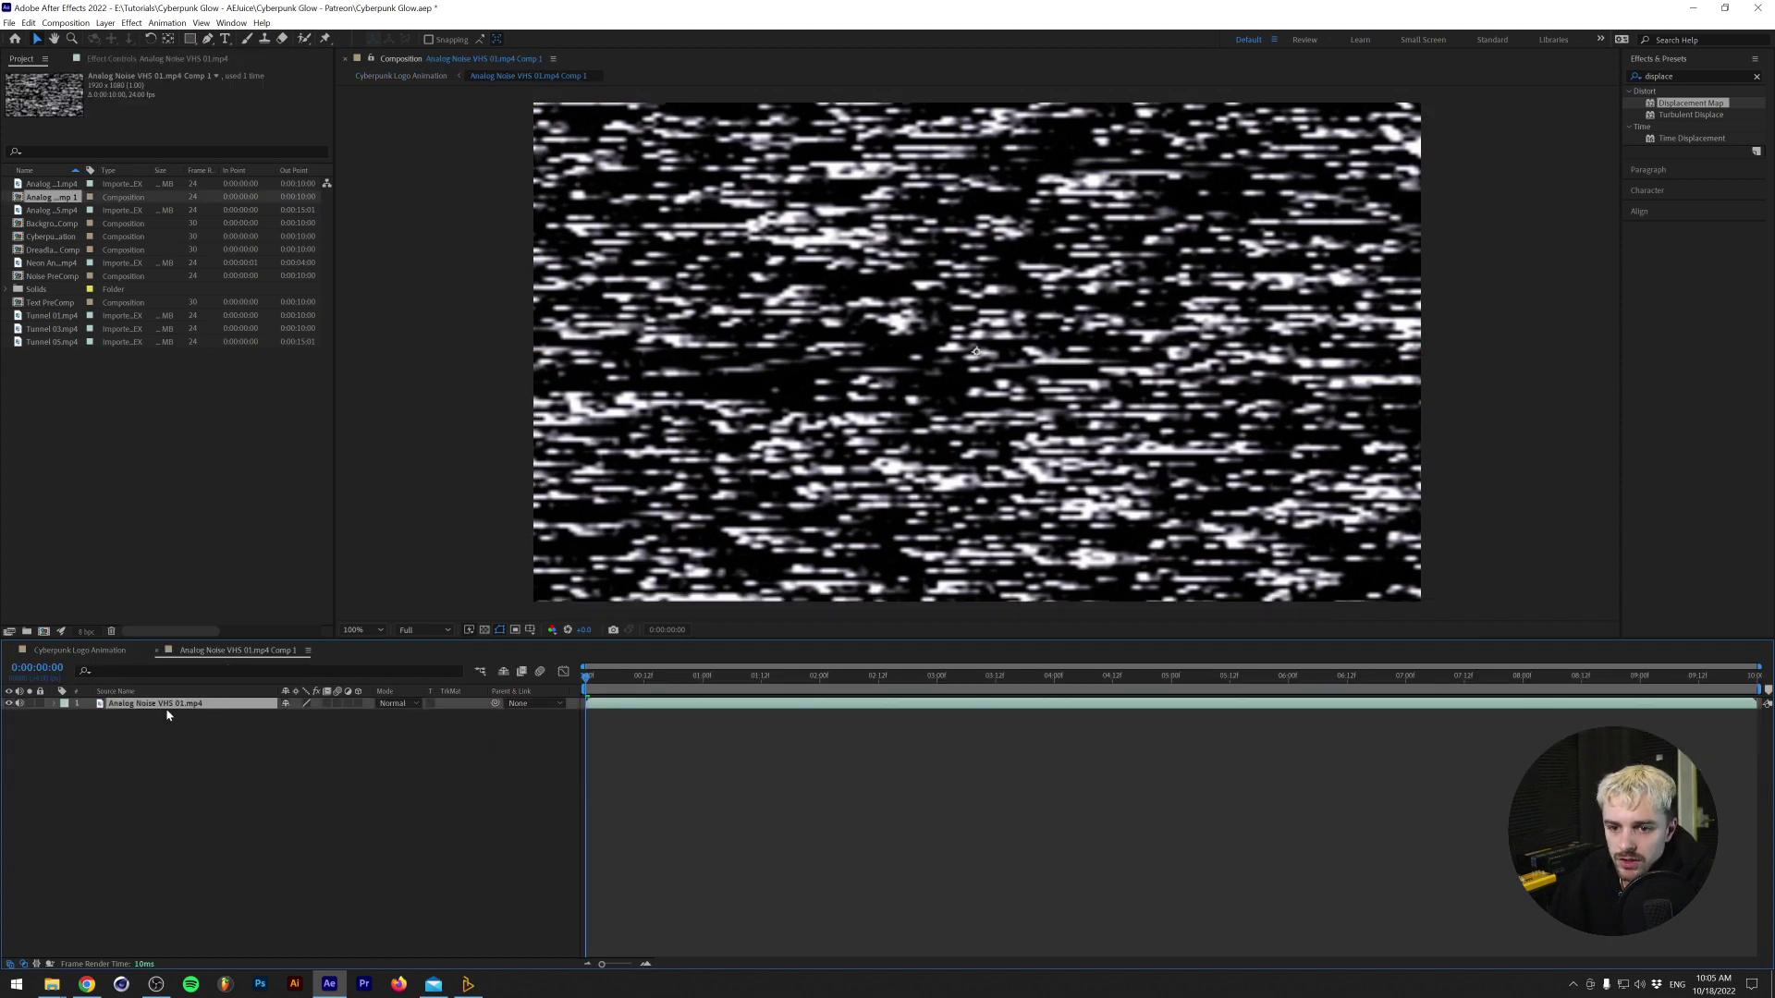
pyautogui.press('s')
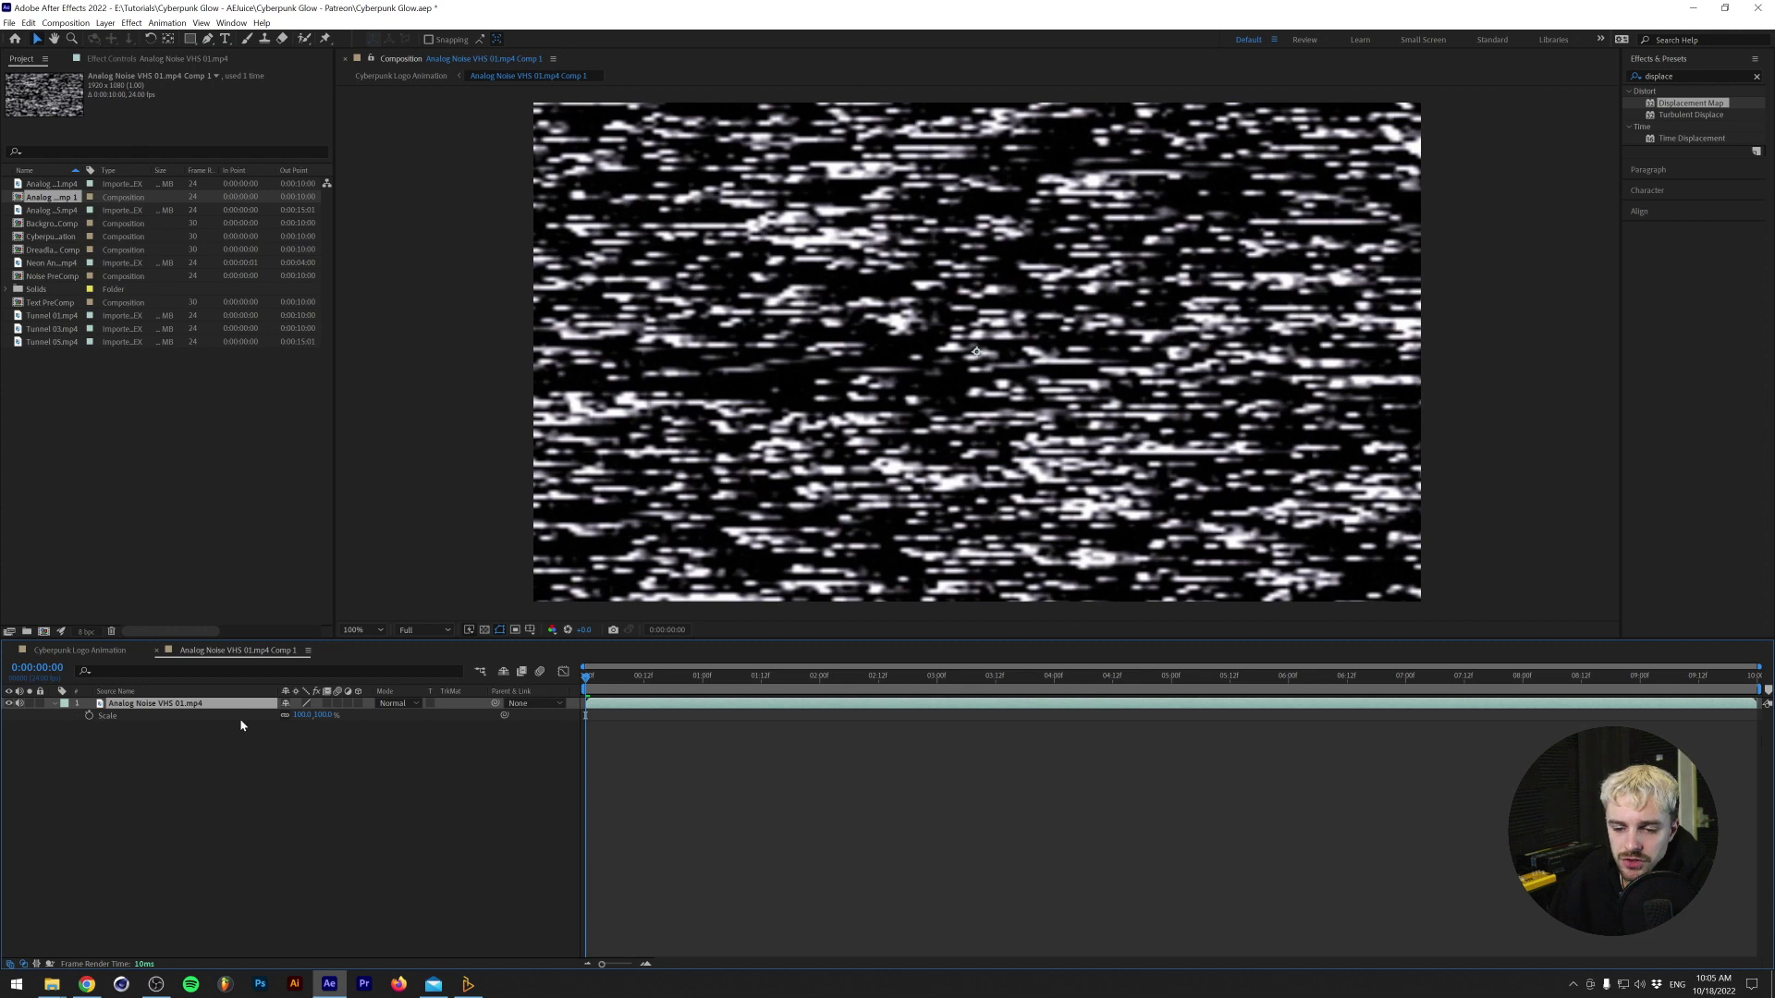
pyautogui.click(299, 715)
pyautogui.write('50')
pyautogui.press('Return')
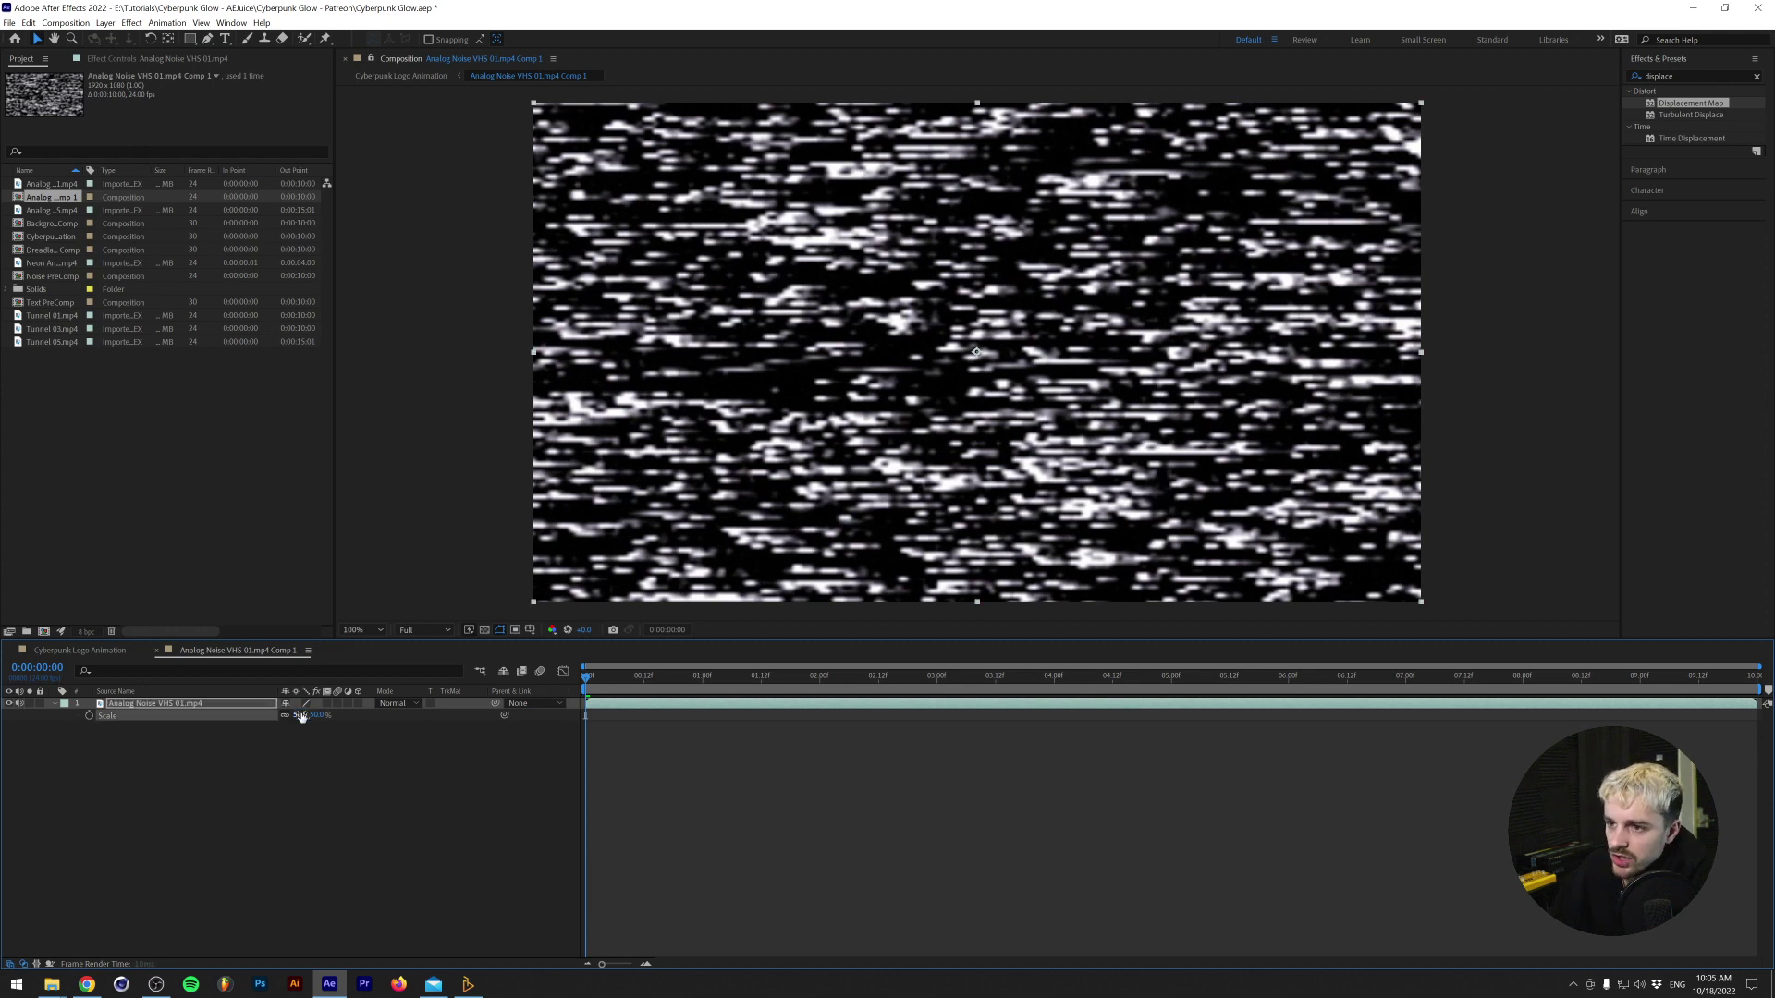
pyautogui.click(157, 650)
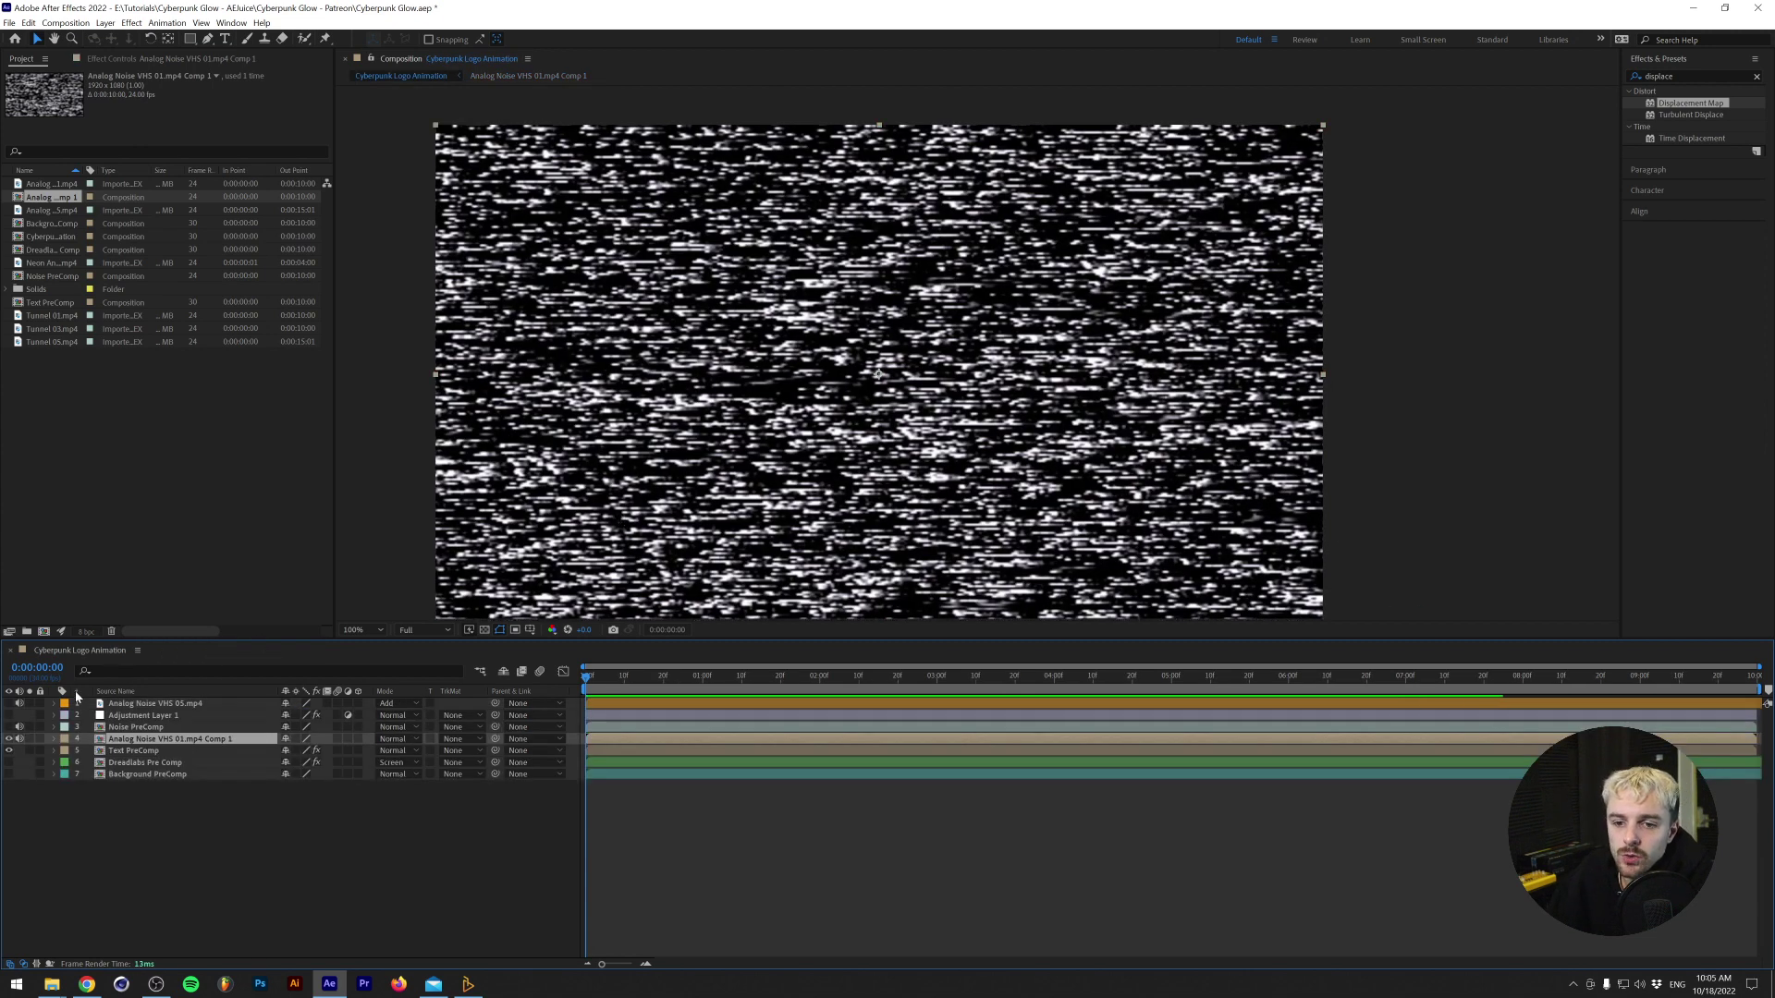
pyautogui.click(9, 739)
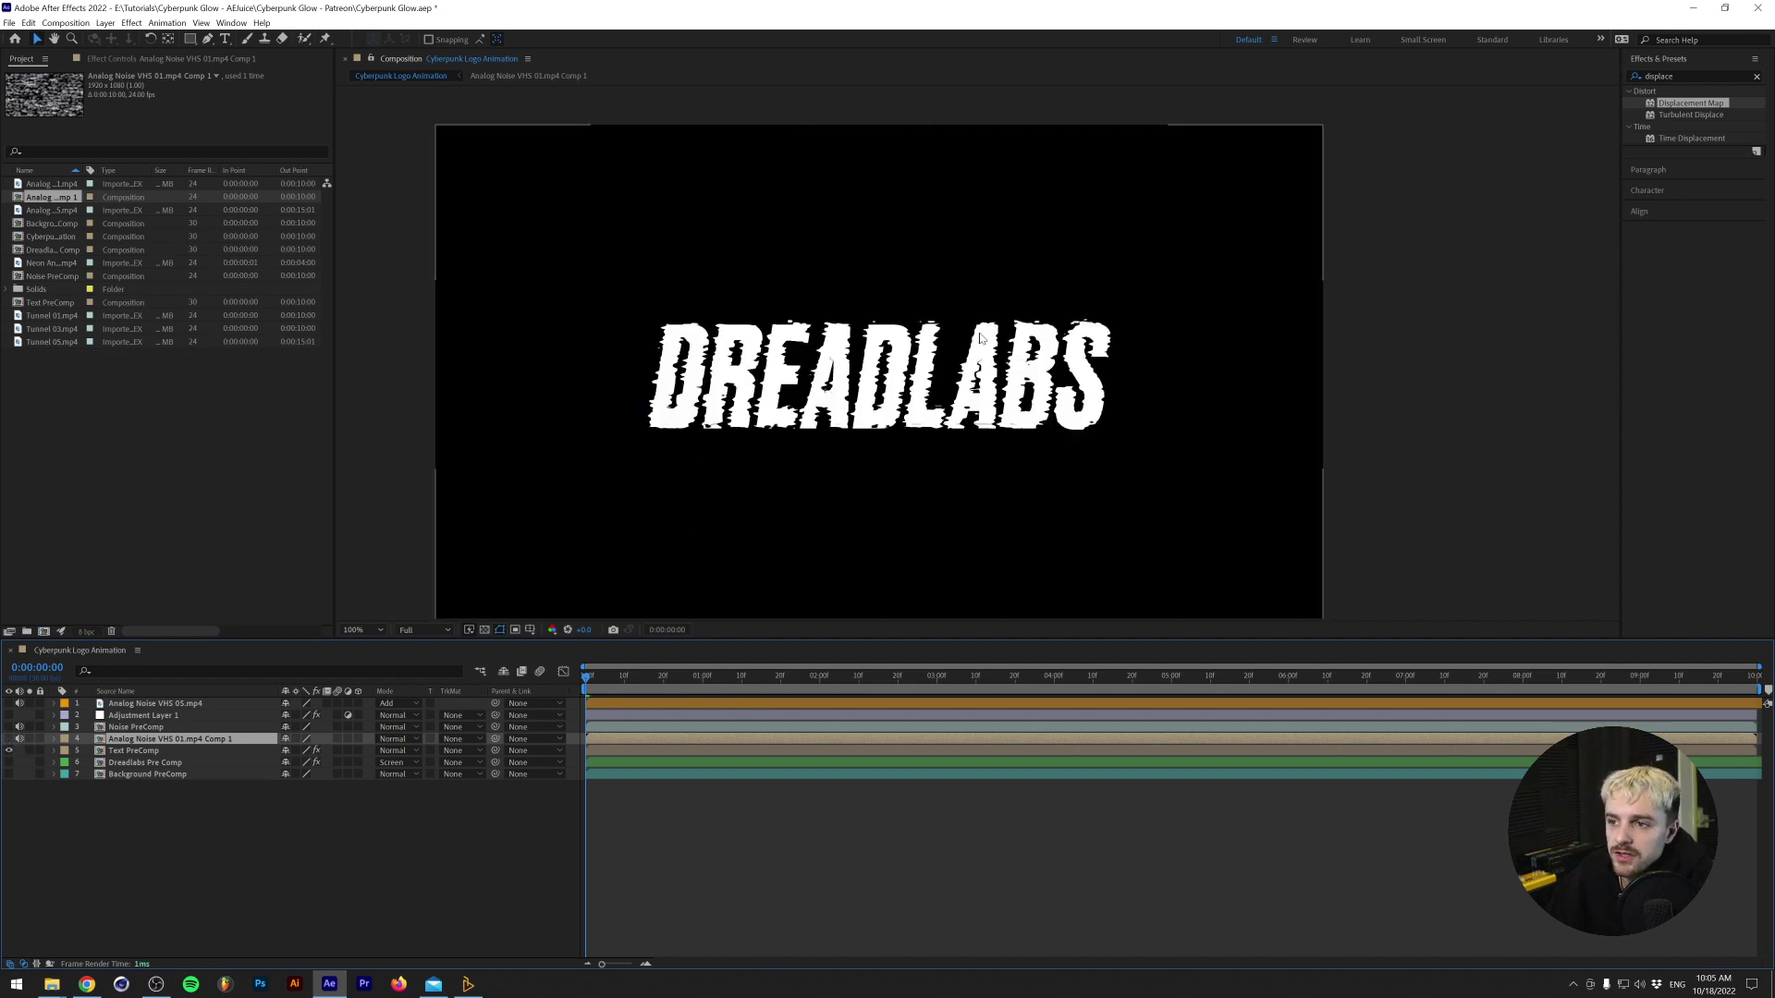
# Temporarily show the analog noise comp at reduced opacity over the text and examine the displaced letter edges up close.
pyautogui.press('t')
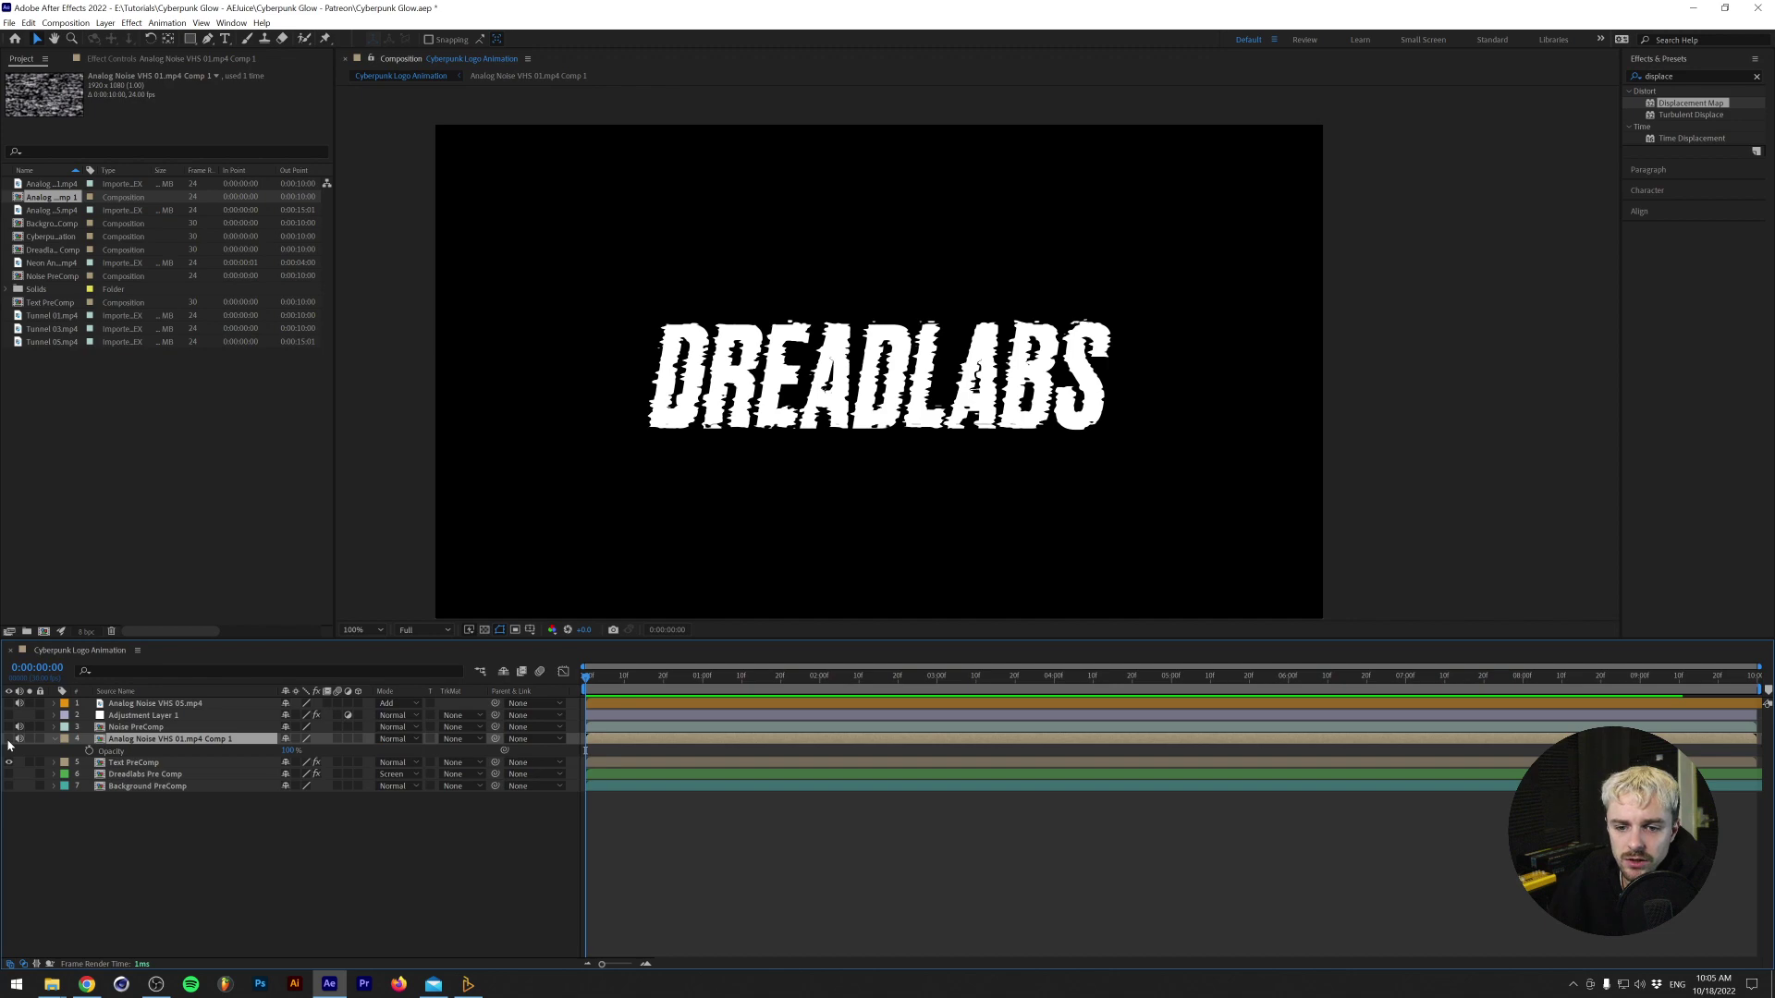
pyautogui.click(8, 739)
pyautogui.moveTo(291, 750); pyautogui.dragTo(237, 750)
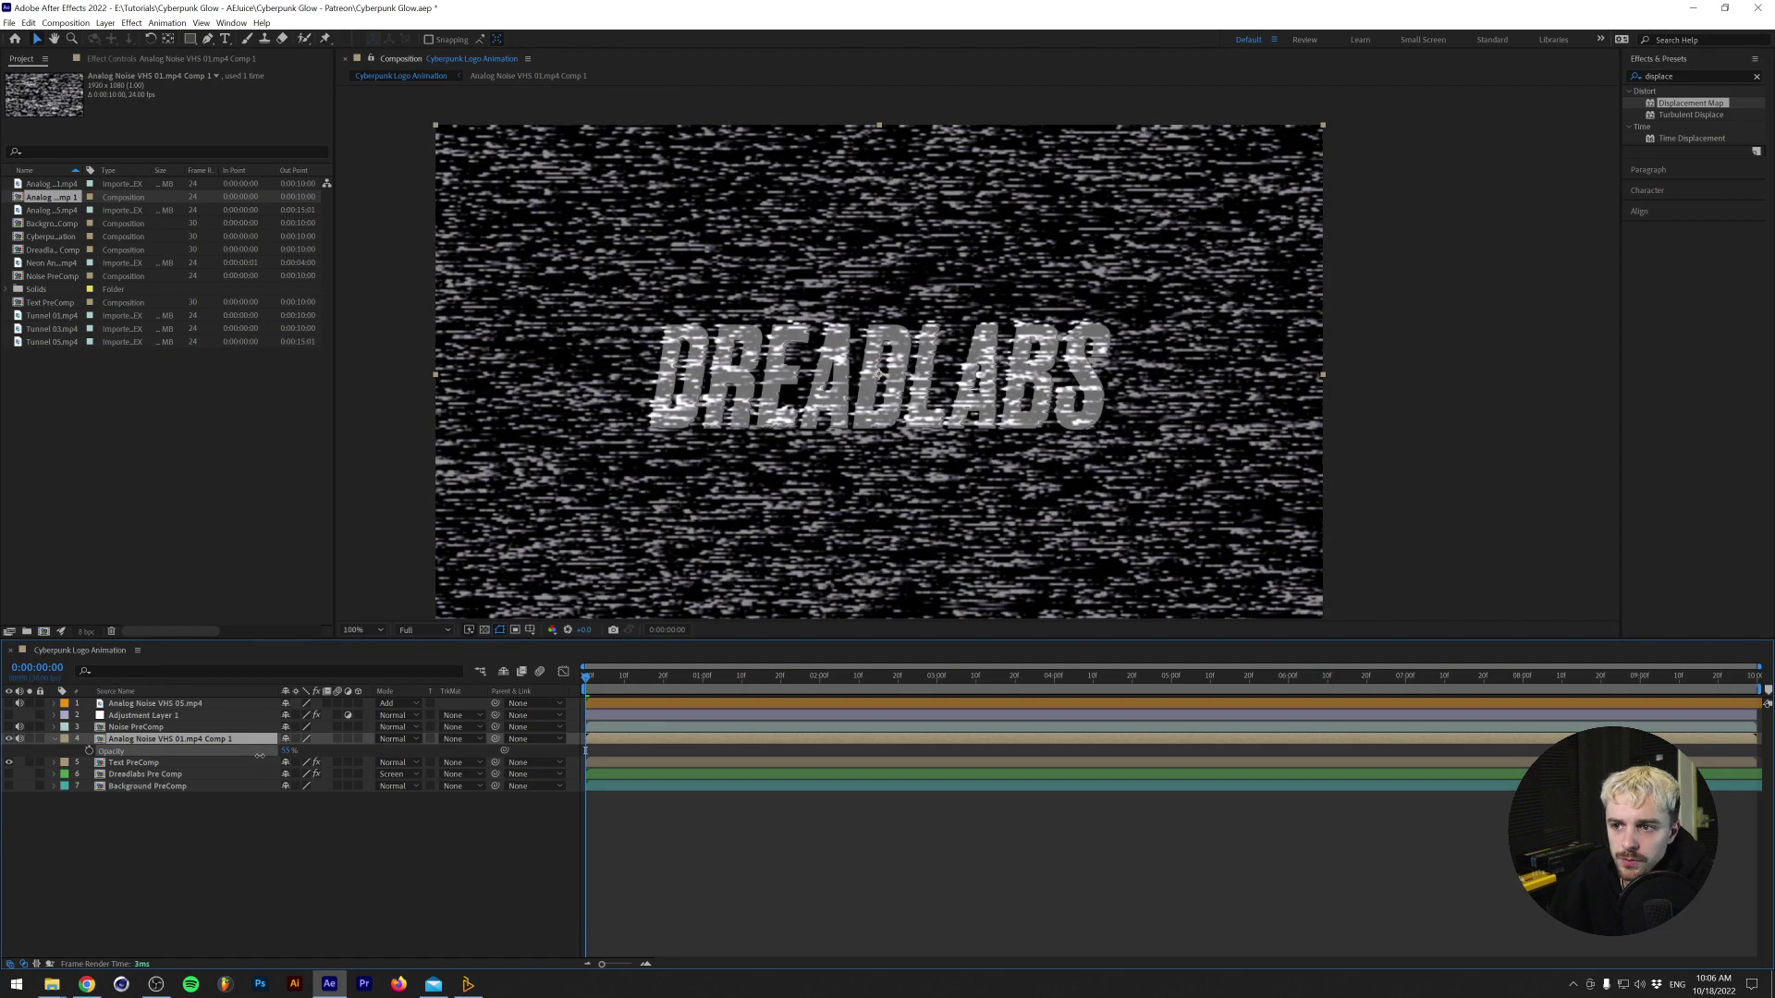
pyautogui.scroll(4, 601, 502)
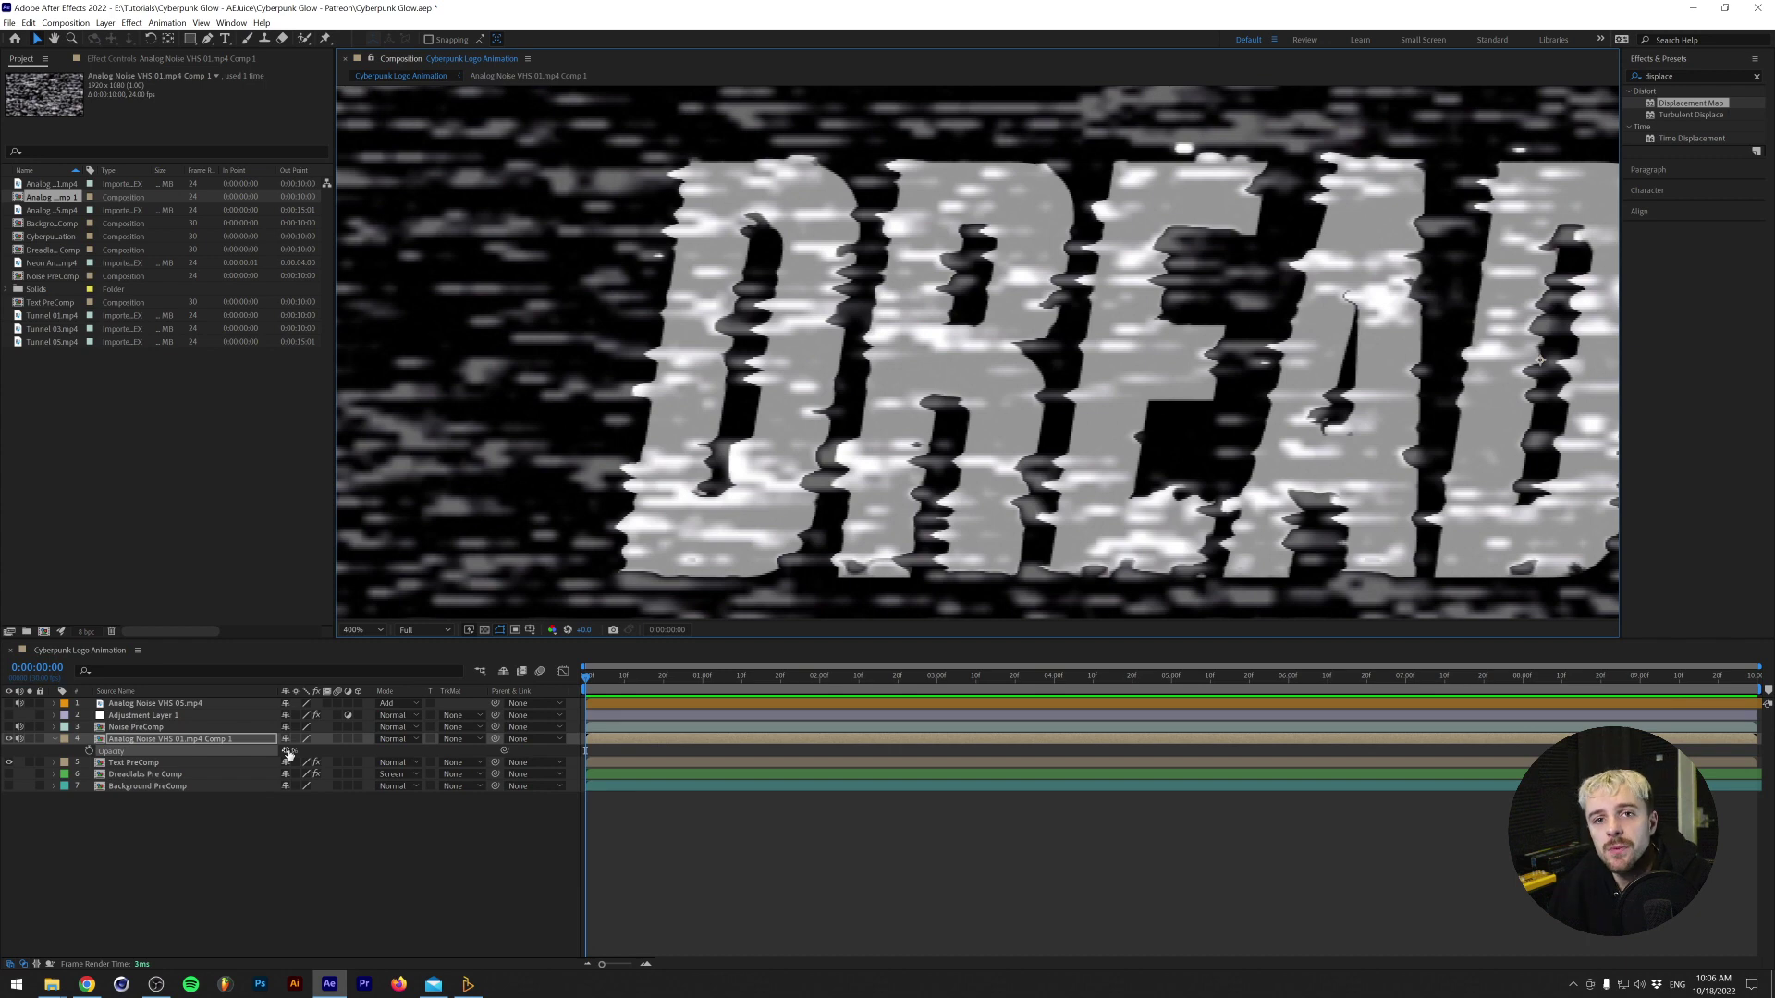
pyautogui.scroll(-4, 678, 441)
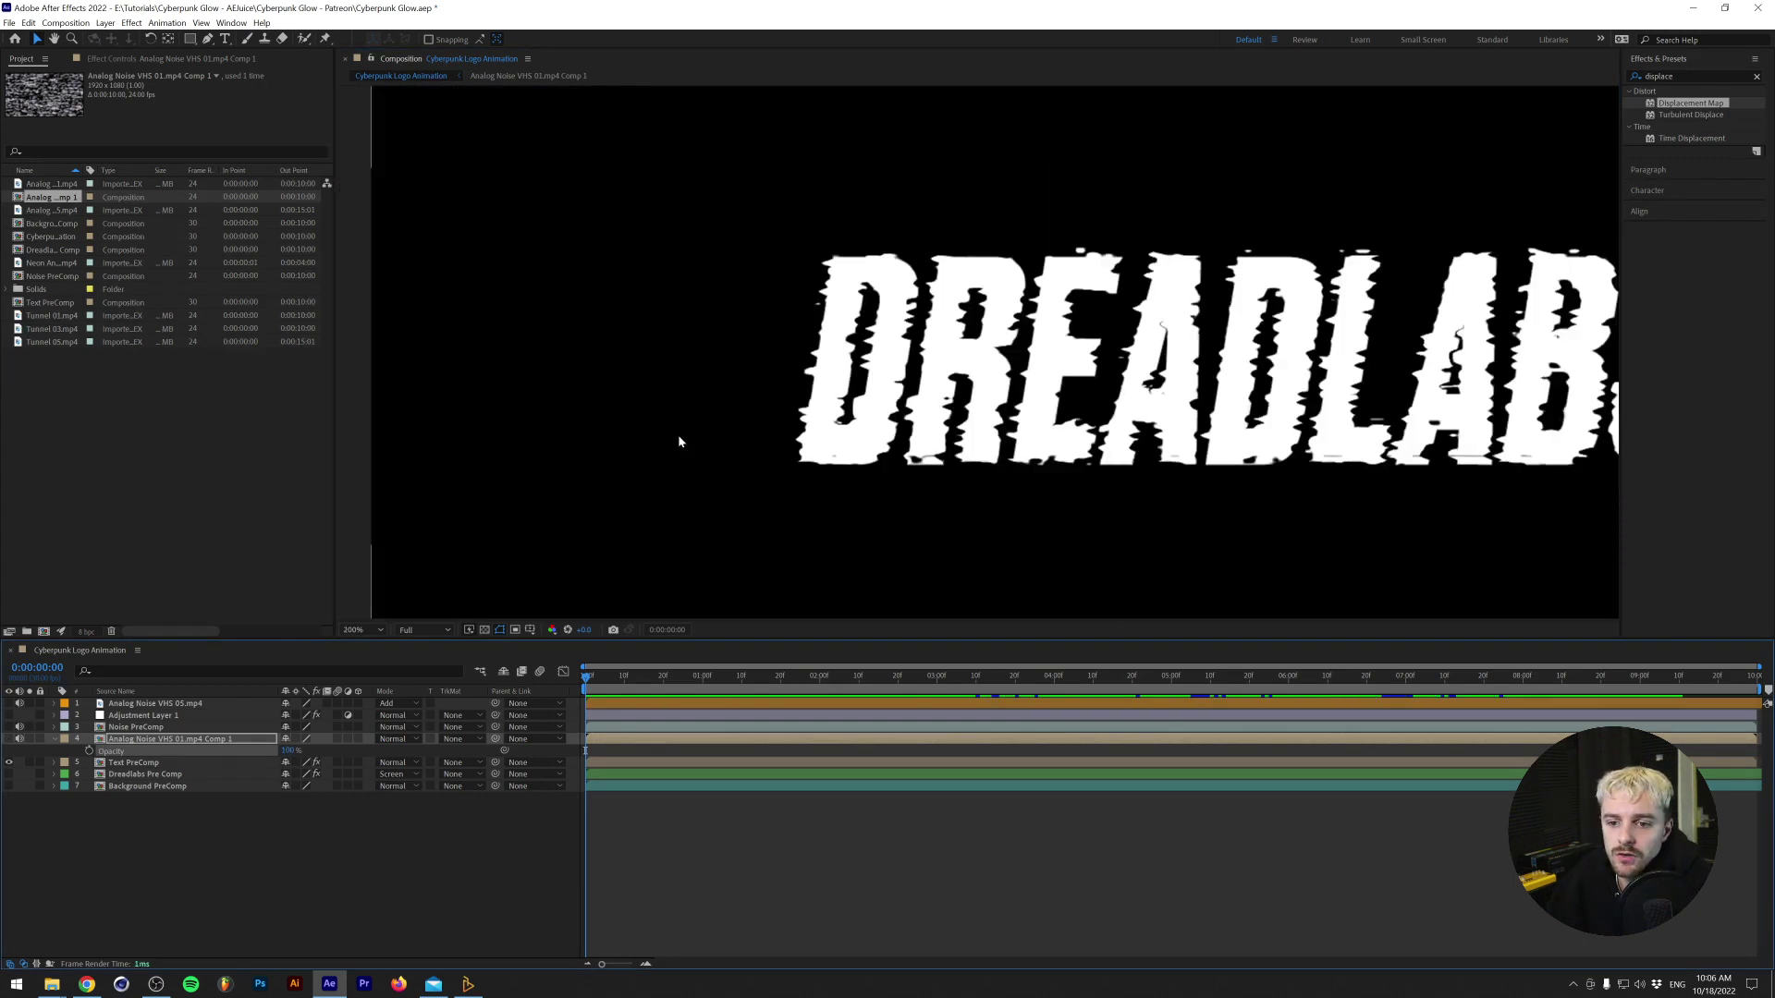
pyautogui.hscroll(5, 679, 441)
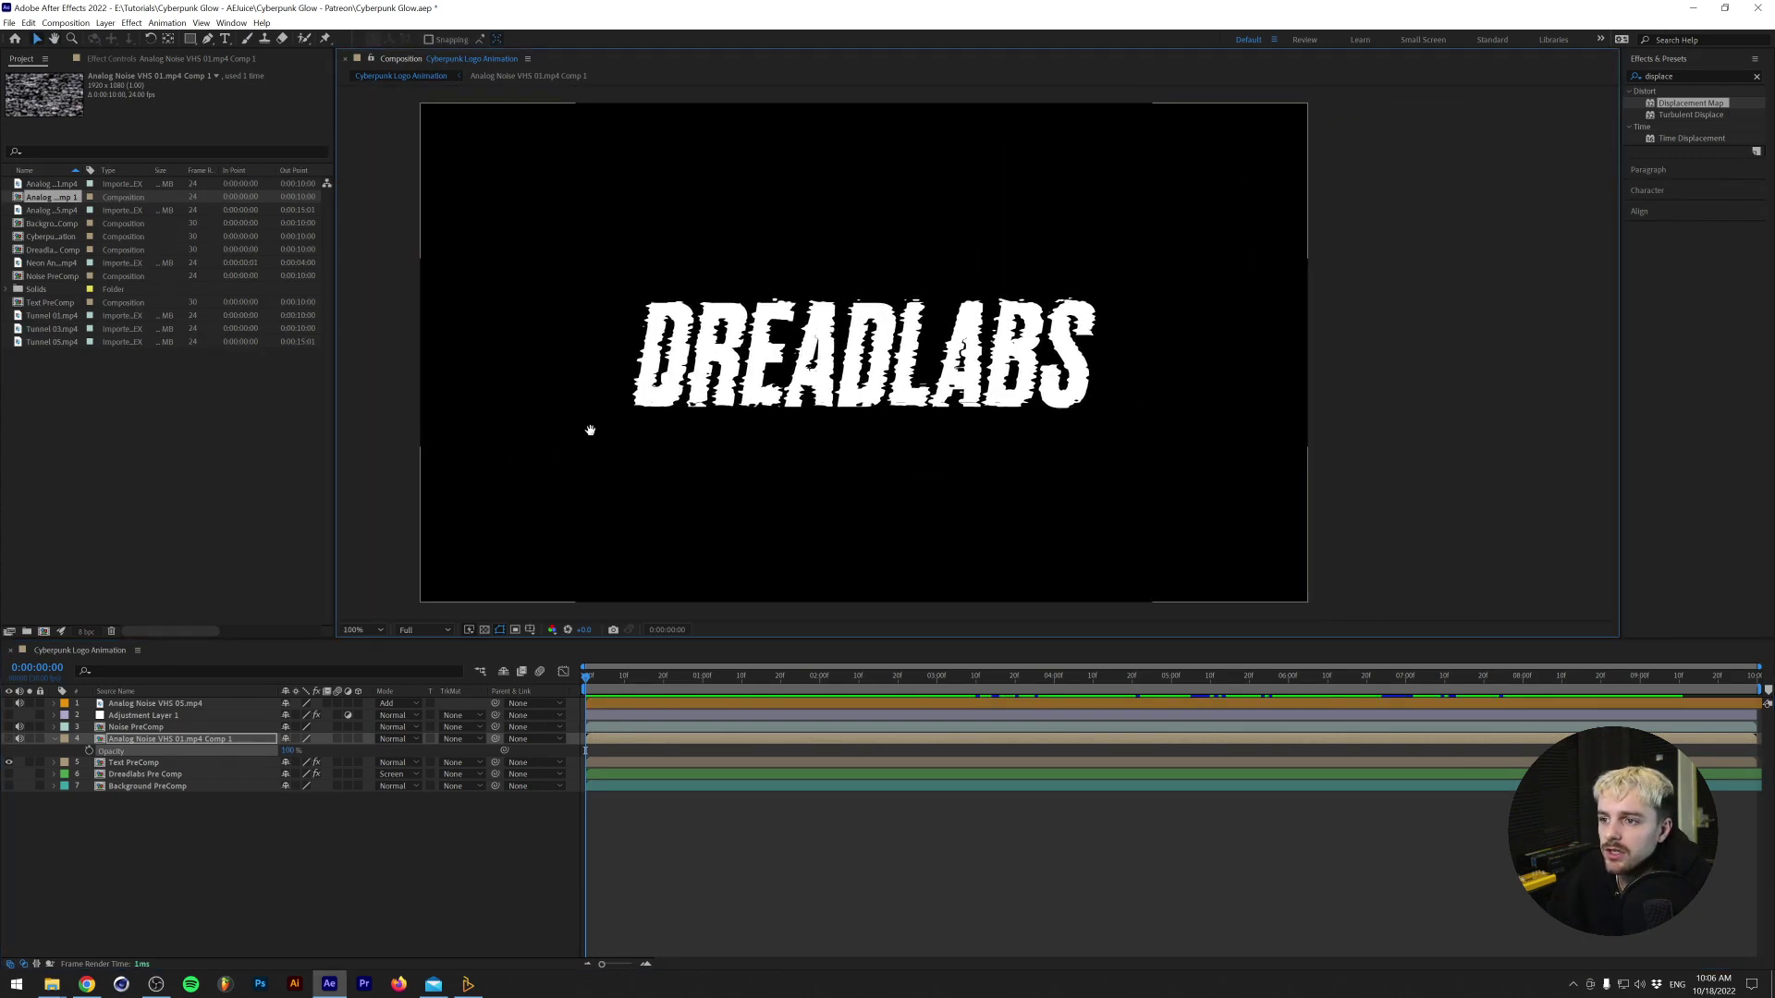
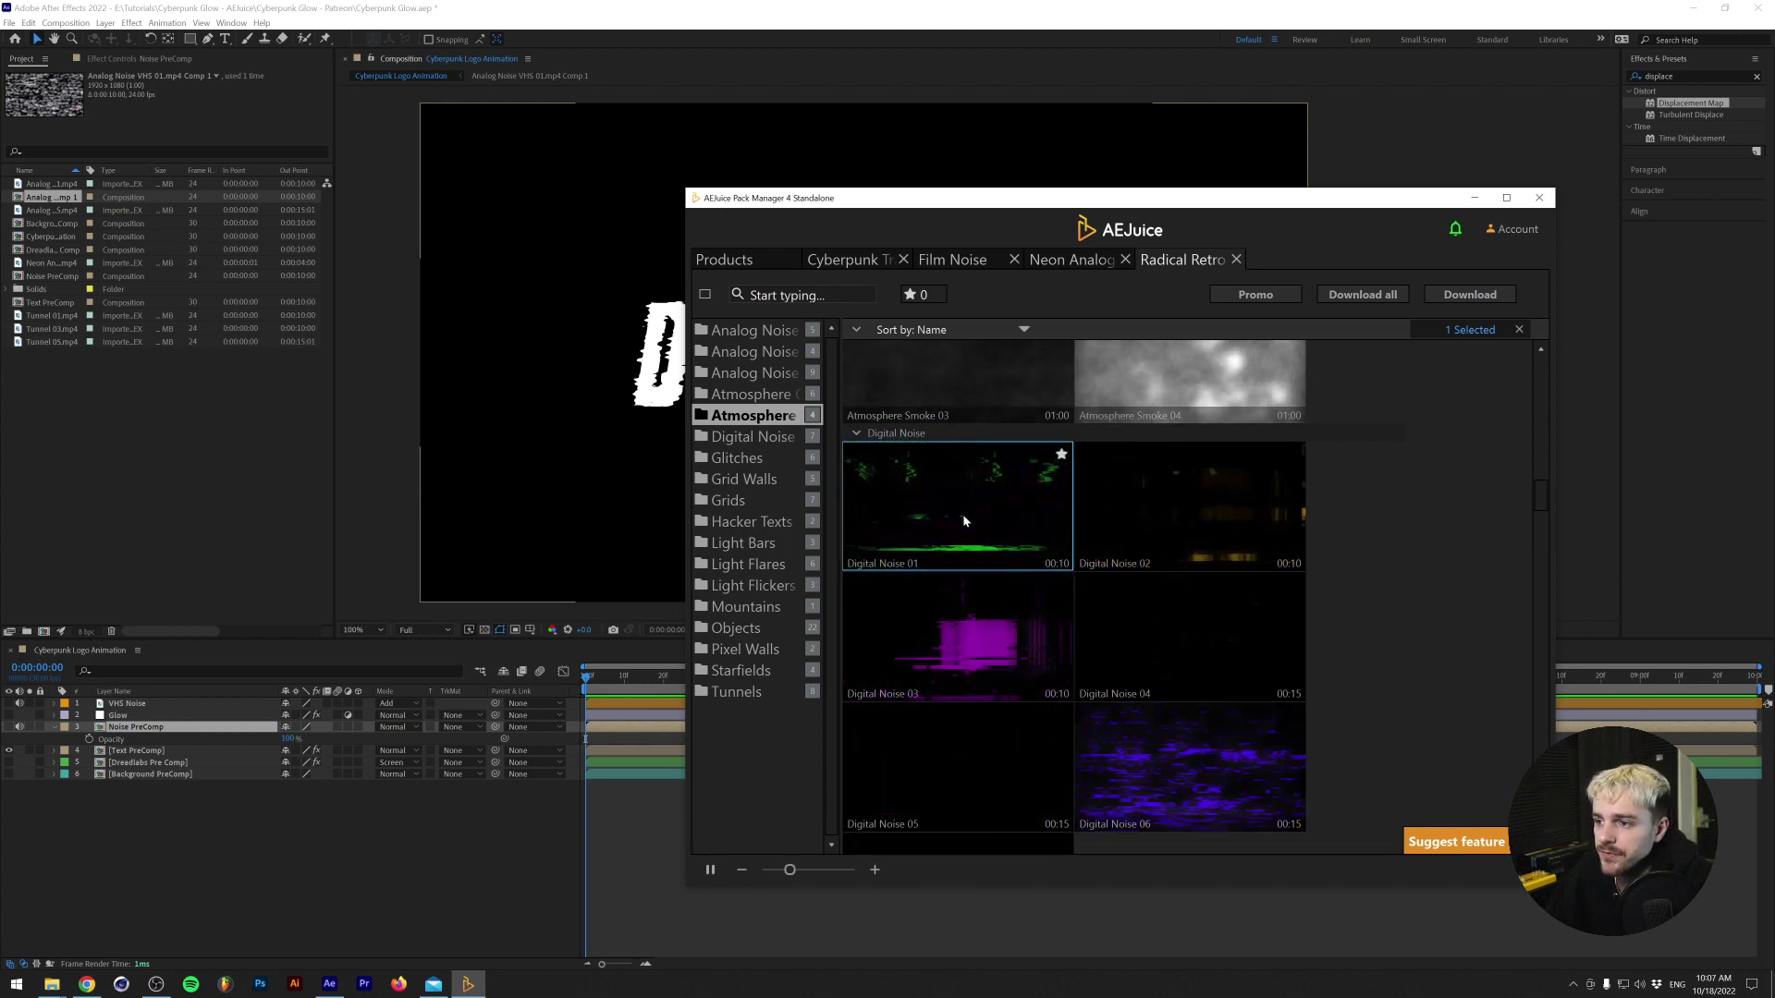
# Add the Digital Noise 01 clip from AEJuice to the After Effects logo composition and pre-compose it, moving all attributes.
pyautogui.moveTo(944, 524); pyautogui.dragTo(116, 444)
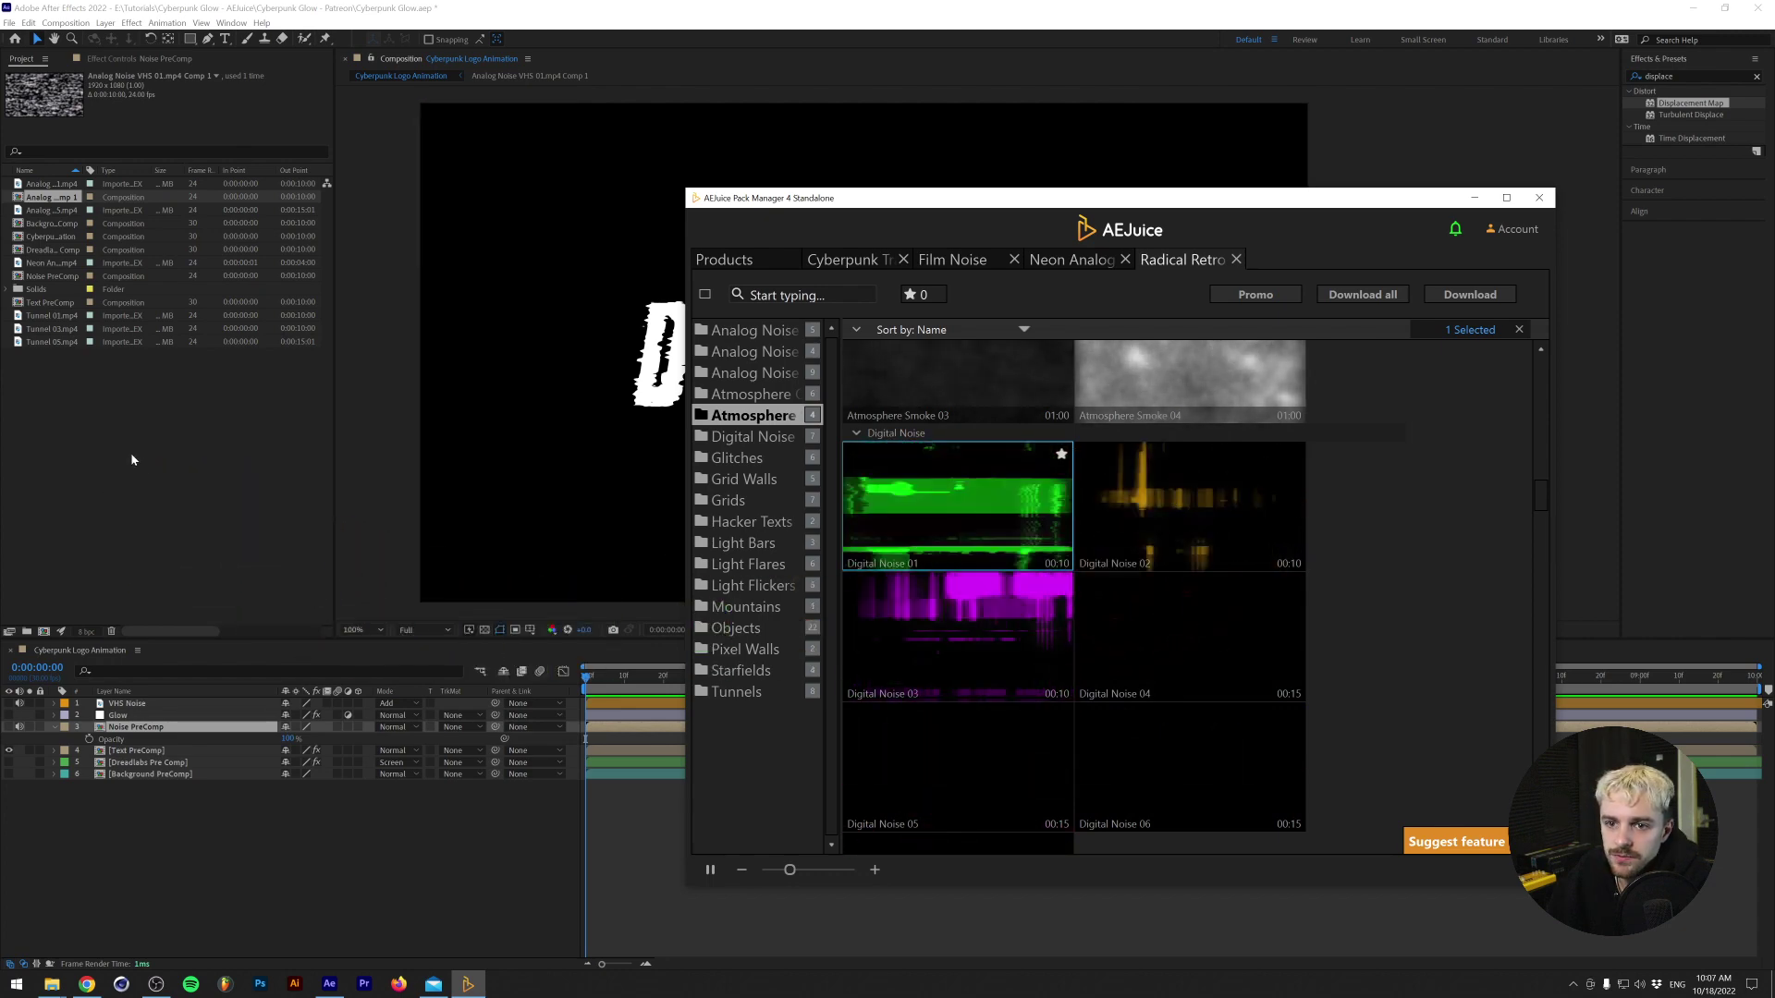
pyautogui.moveTo(653, 233); pyautogui.dragTo(149, 830)
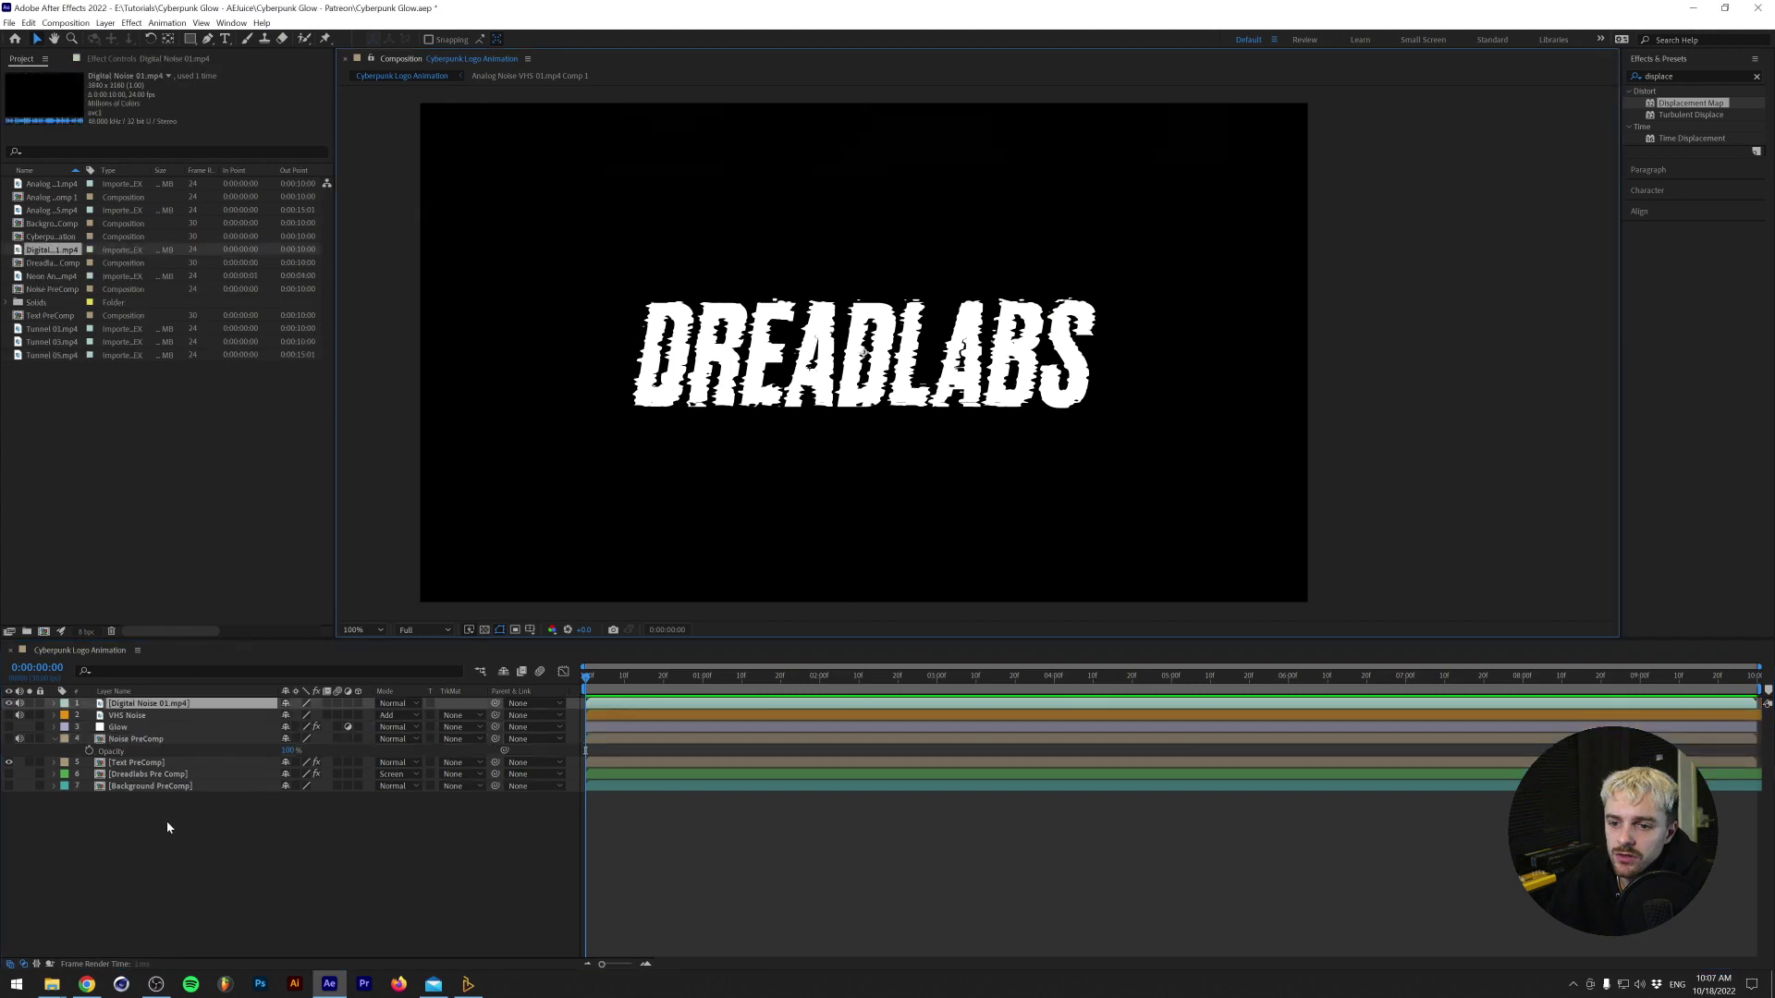
pyautogui.rightClick(140, 705)
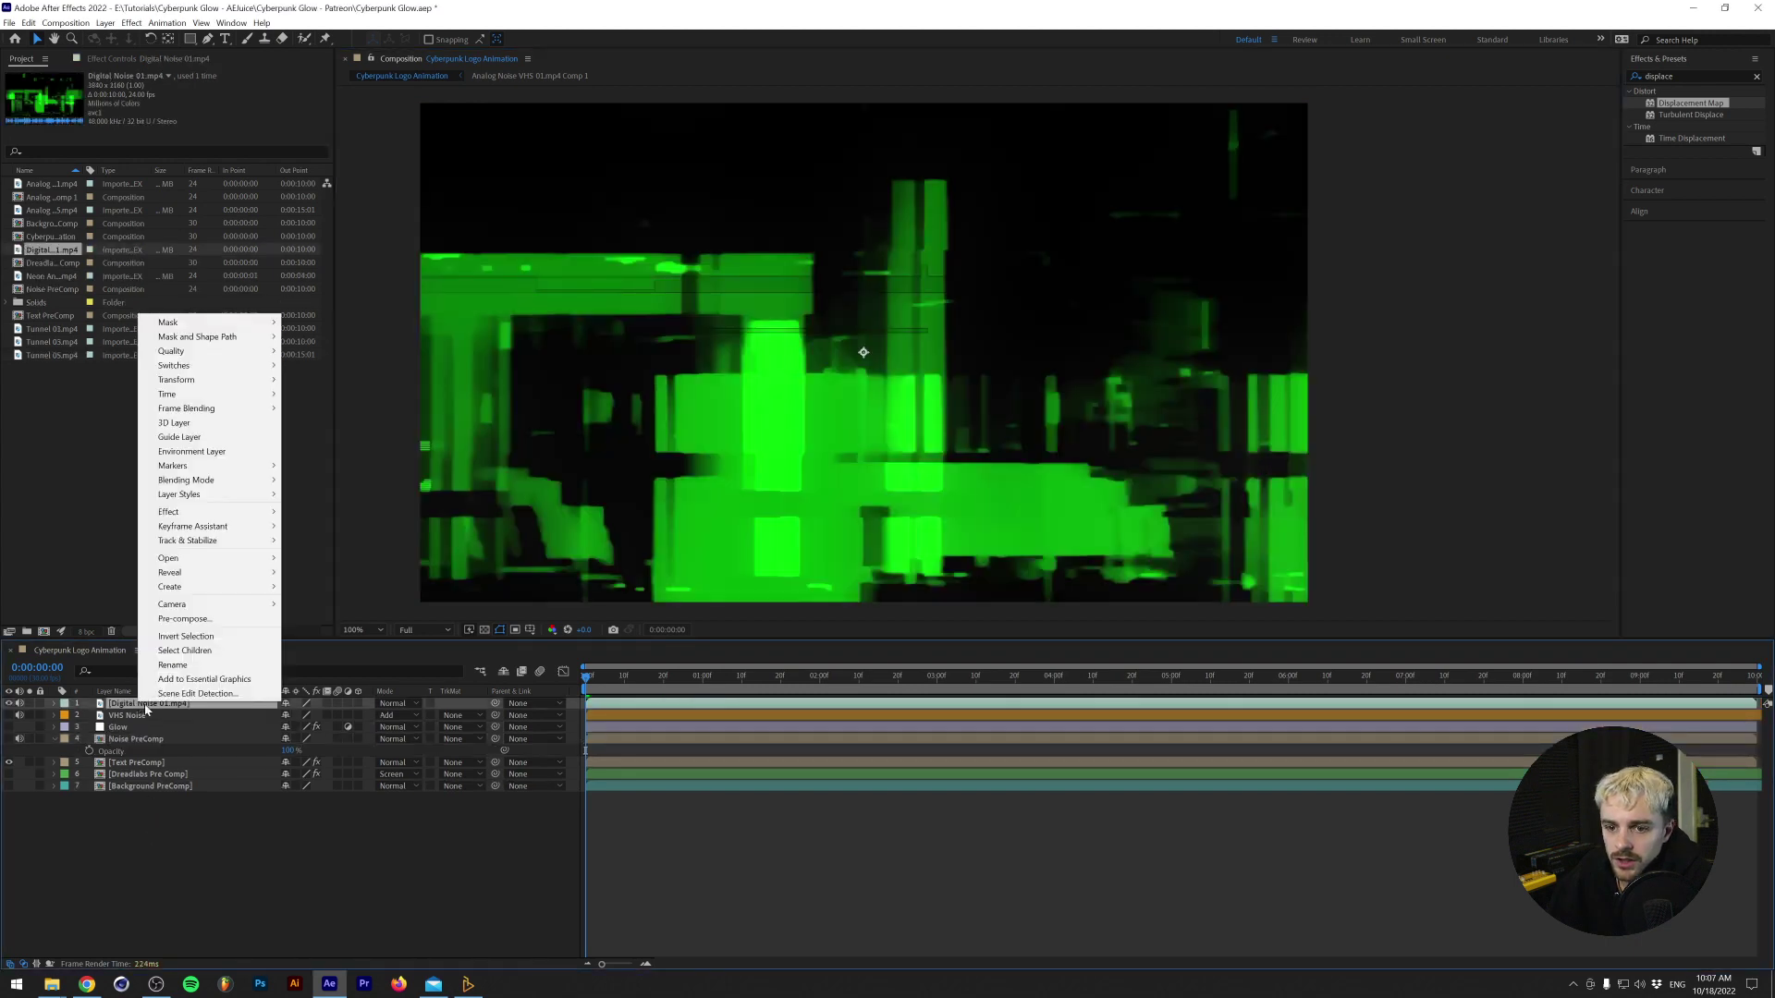
pyautogui.click(185, 602)
pyautogui.click(904, 580)
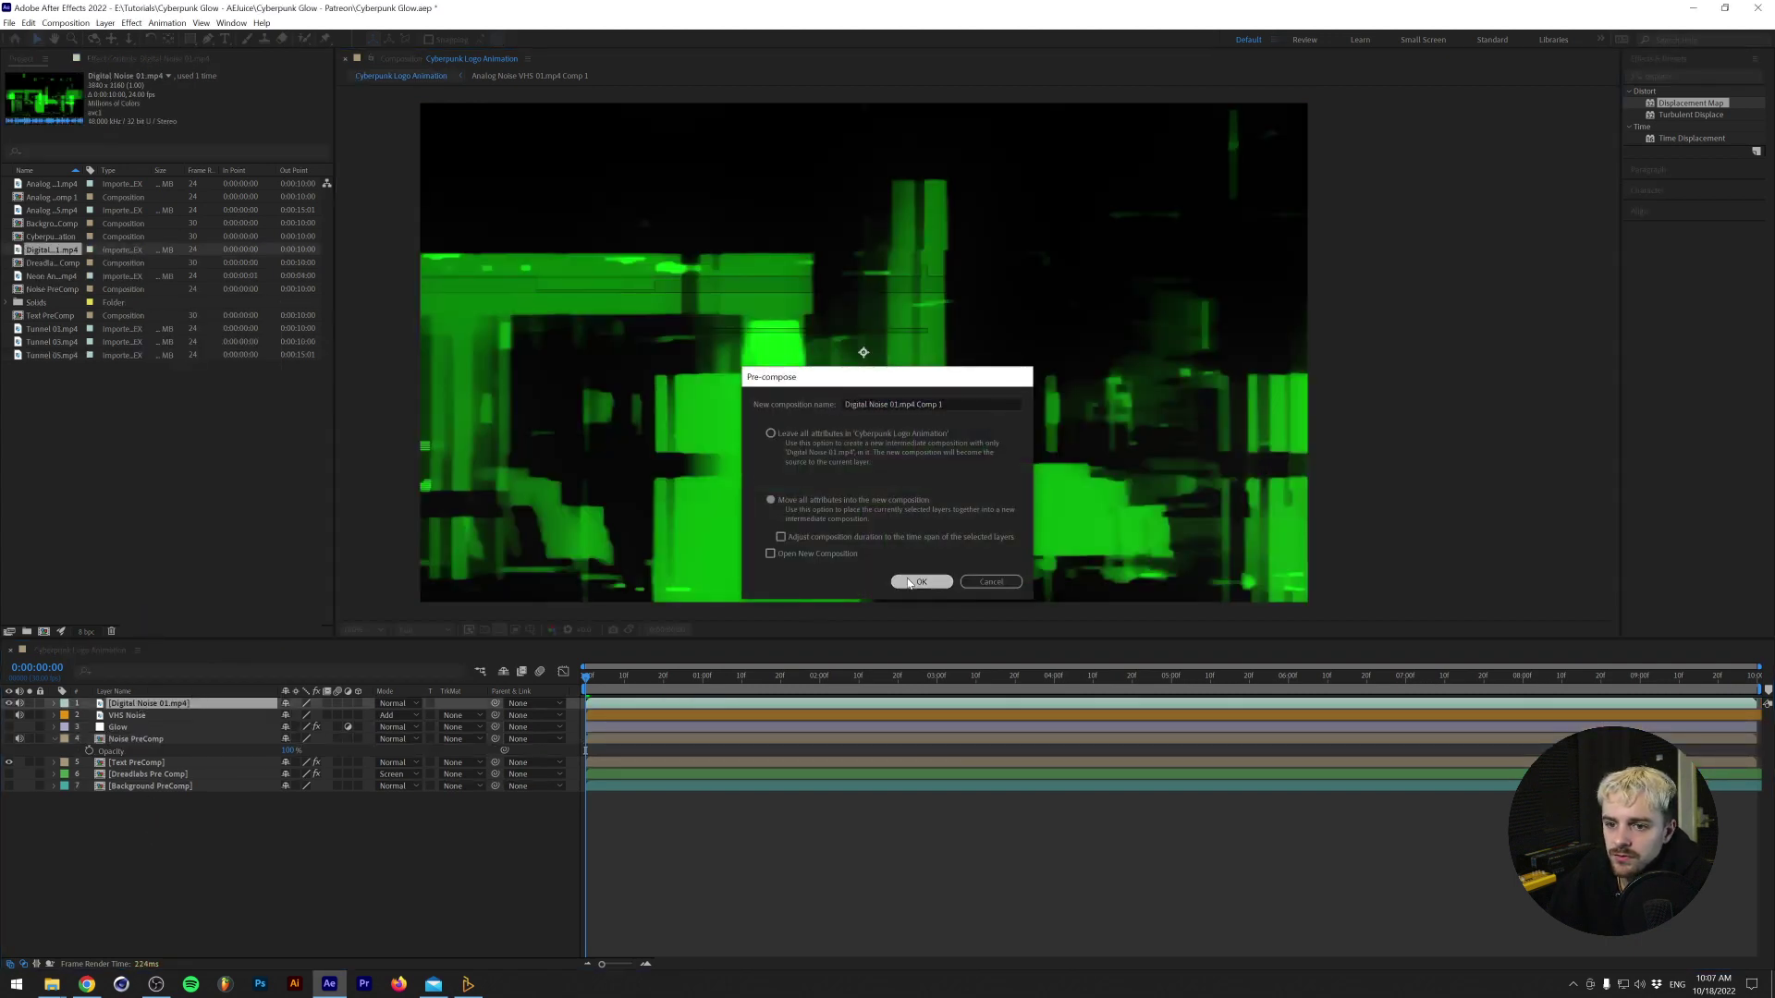
# Scale the footage inside Digital Noise 01.mp4 Comp 1 to 50% and hide that comp's layer in the main composition.
pyautogui.doubleClick(215, 704)
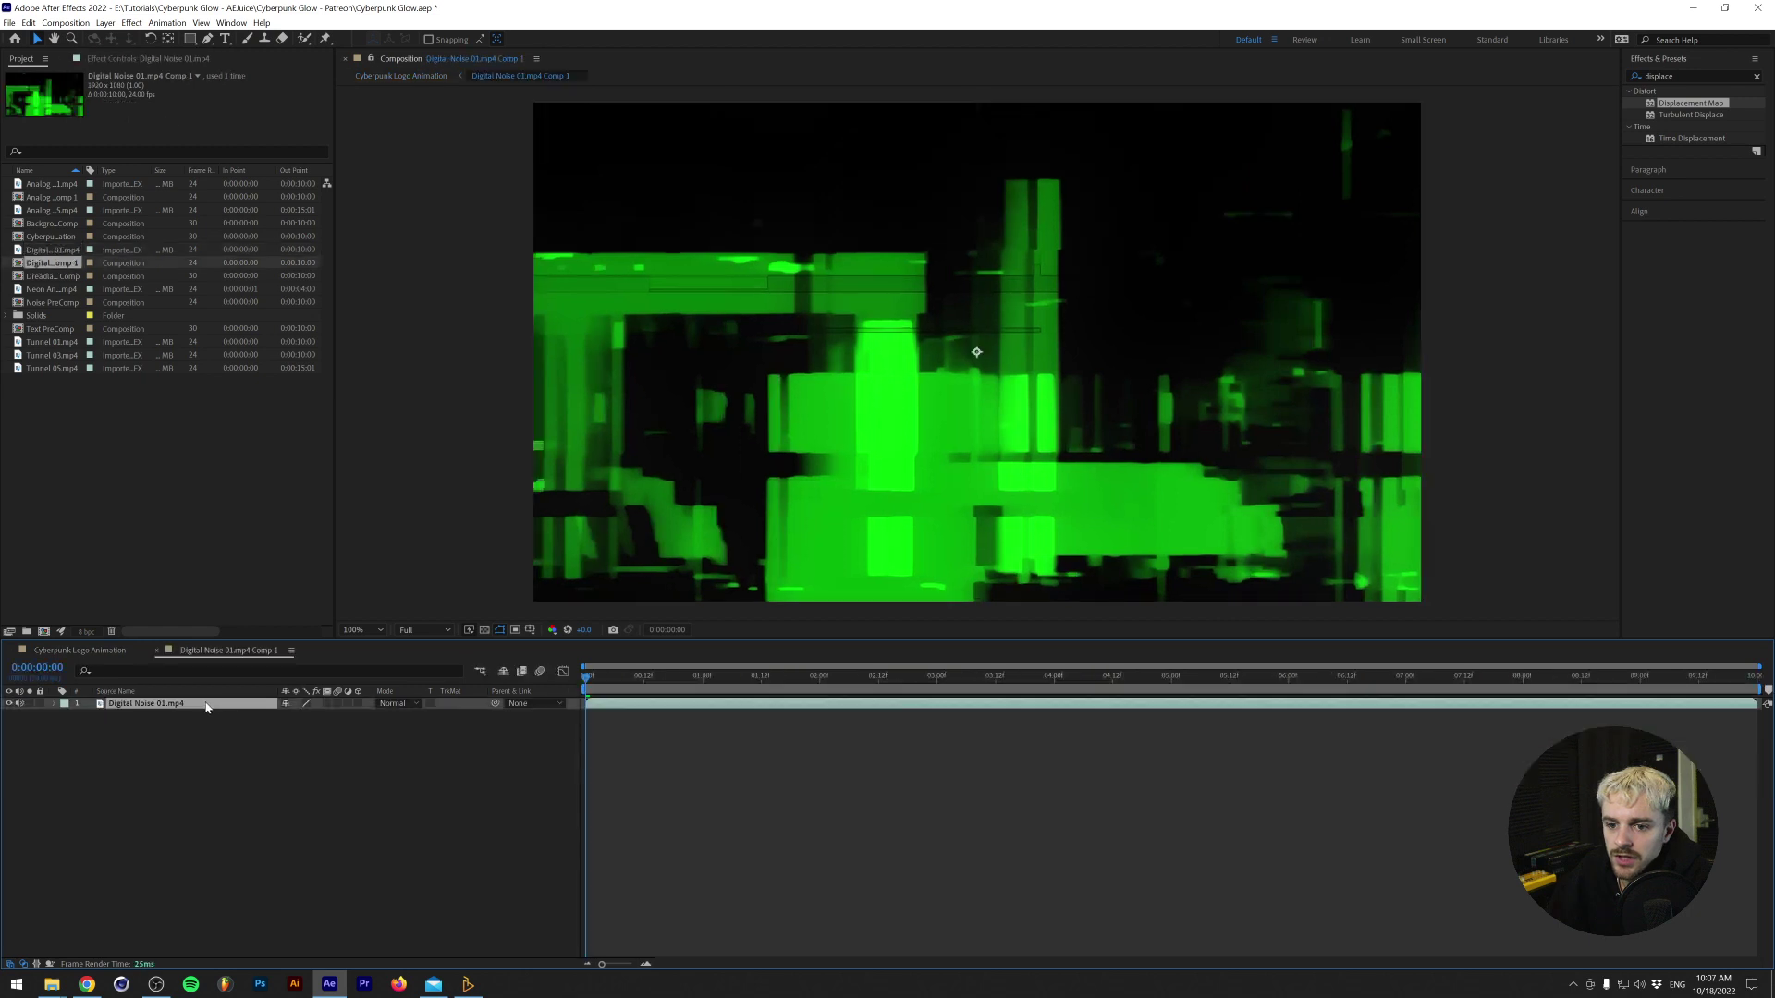
pyautogui.press('s')
pyautogui.click(303, 714)
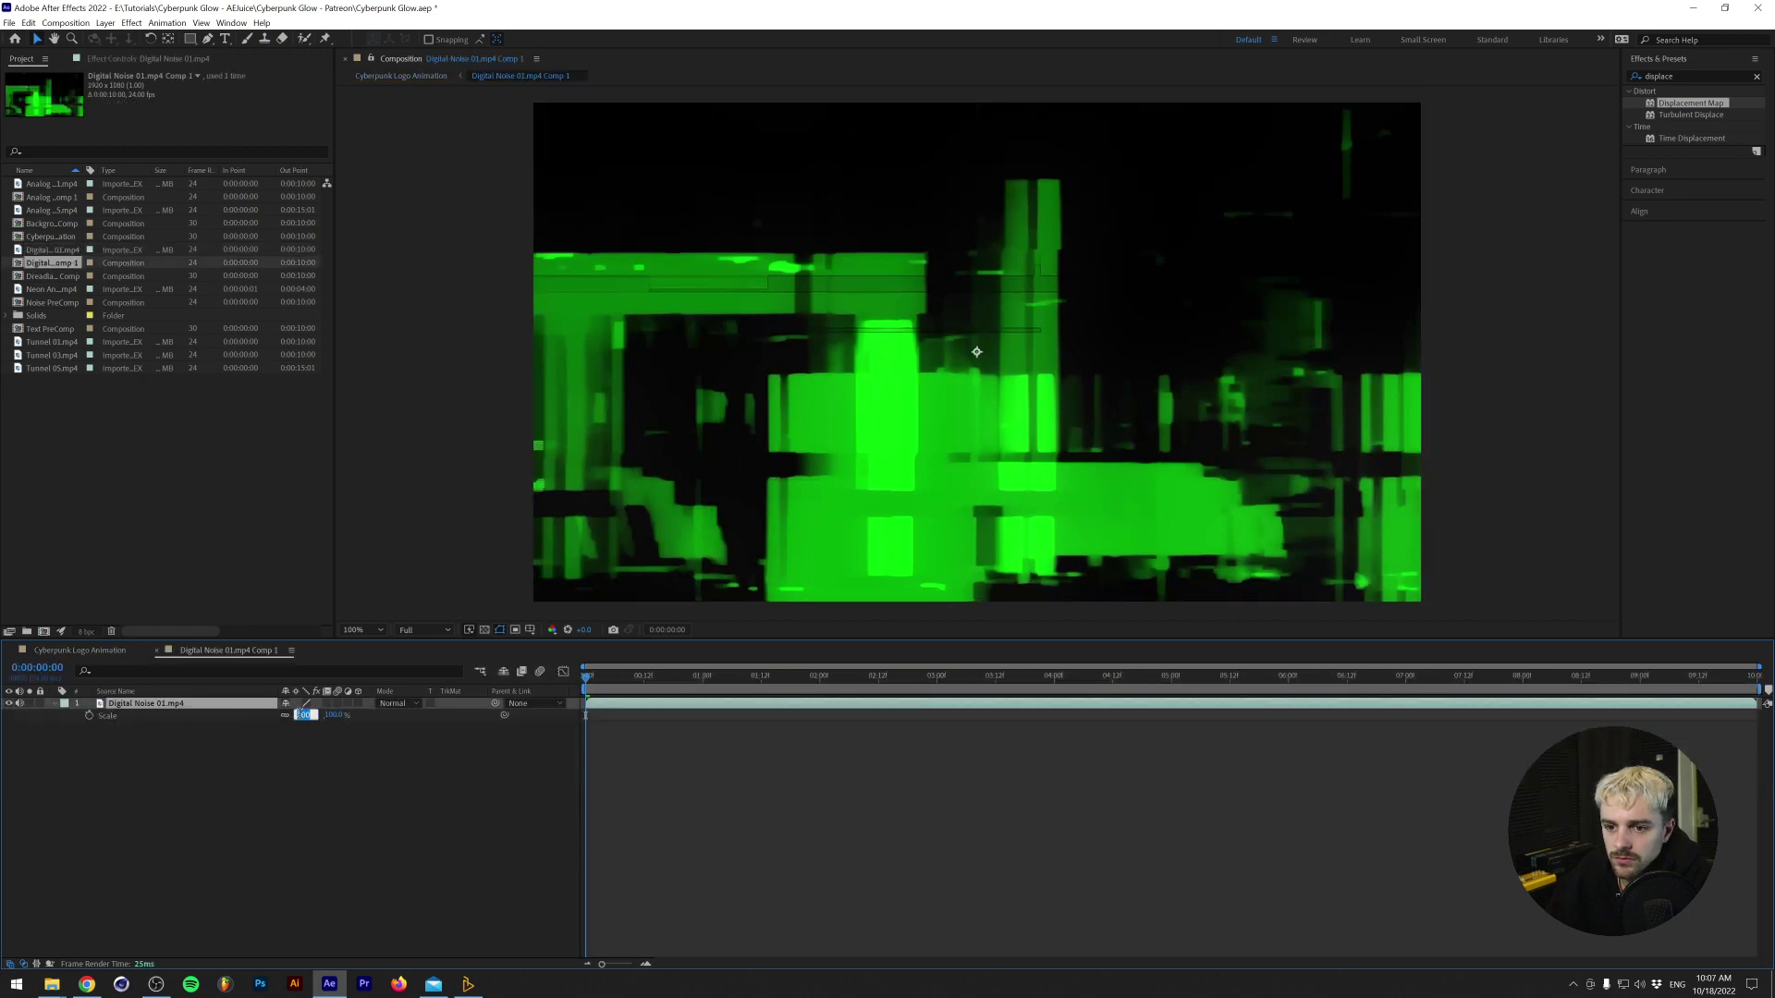
pyautogui.write('50')
pyautogui.press('Return')
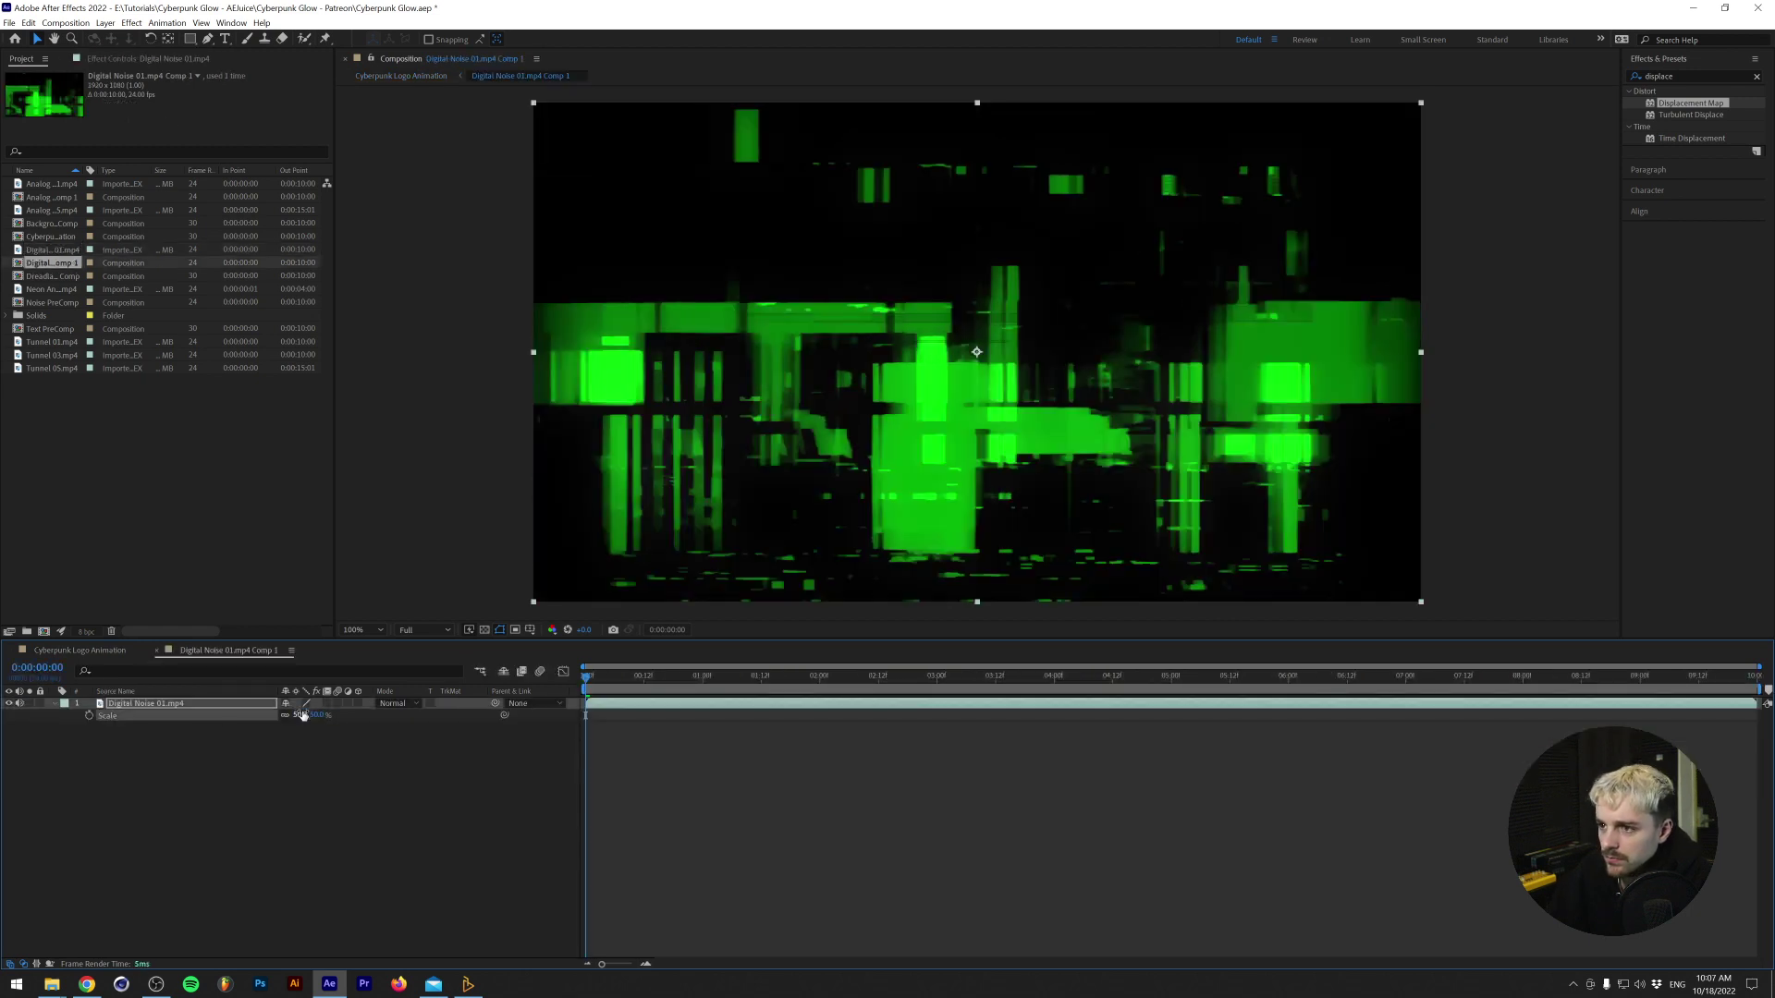
pyautogui.click(158, 651)
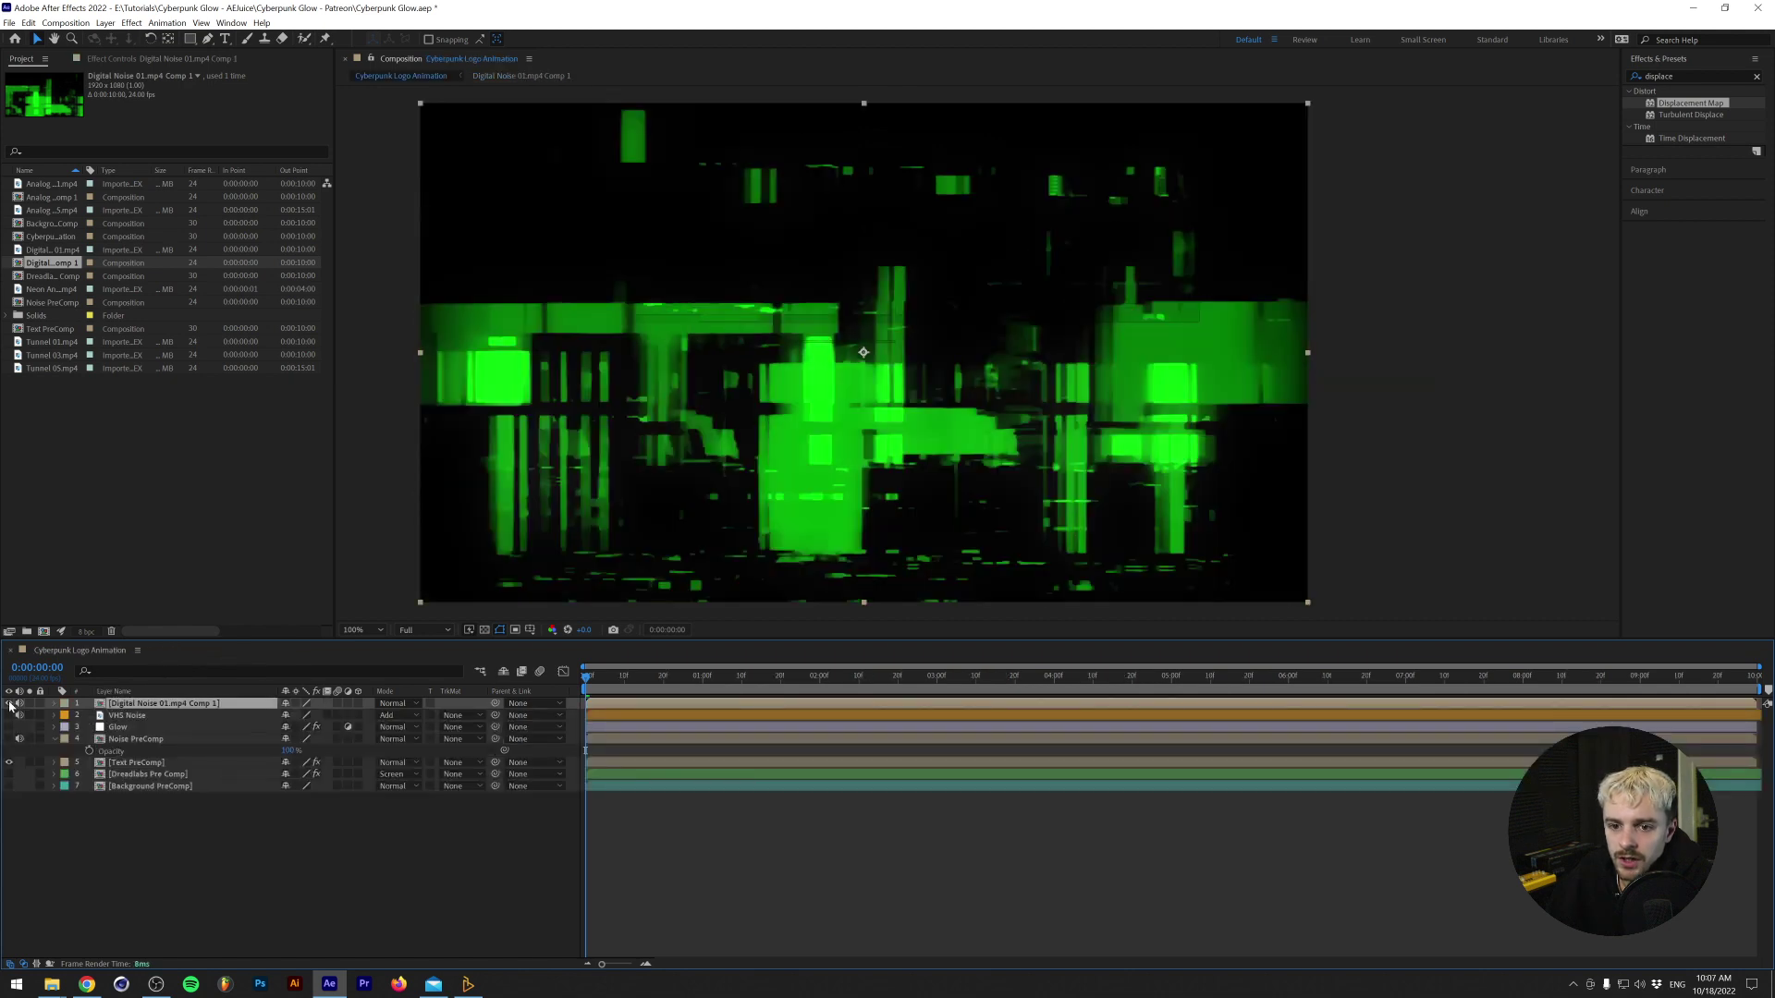
pyautogui.click(10, 703)
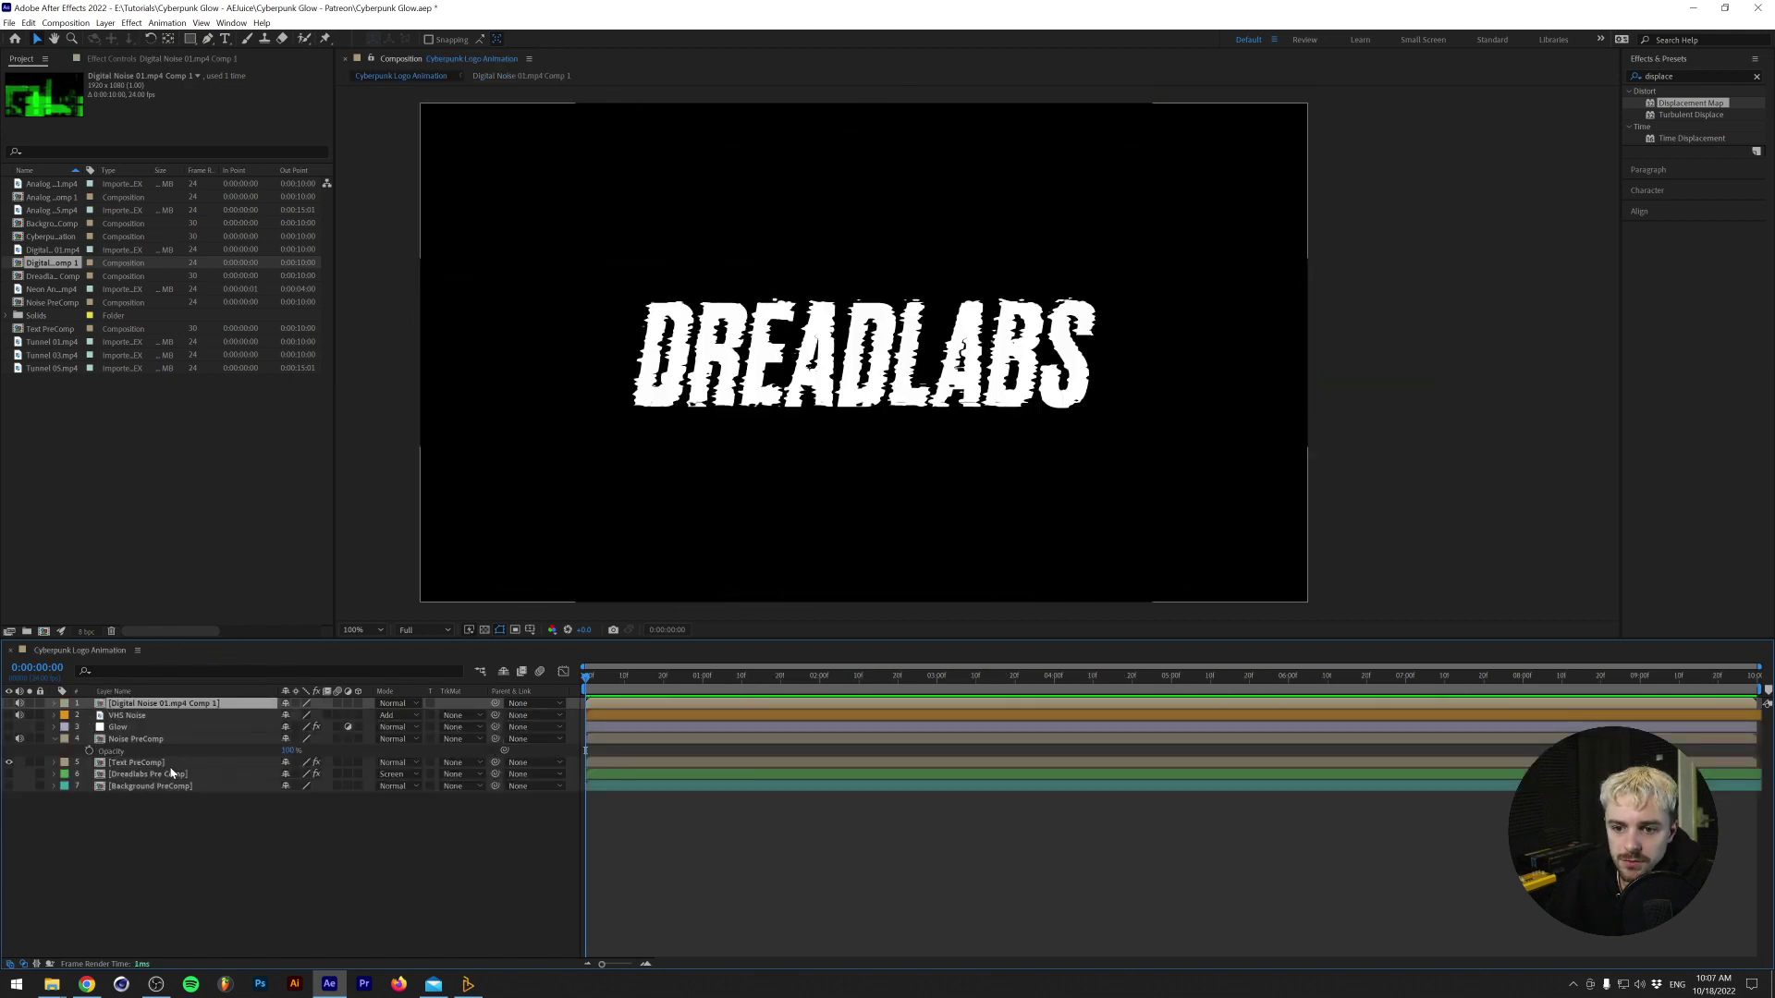
# Set the Text PreComp's Displacement Map Layer to Digital Noise 01.mp4 Comp 1 and preview the animation from the start.
pyautogui.click(138, 762)
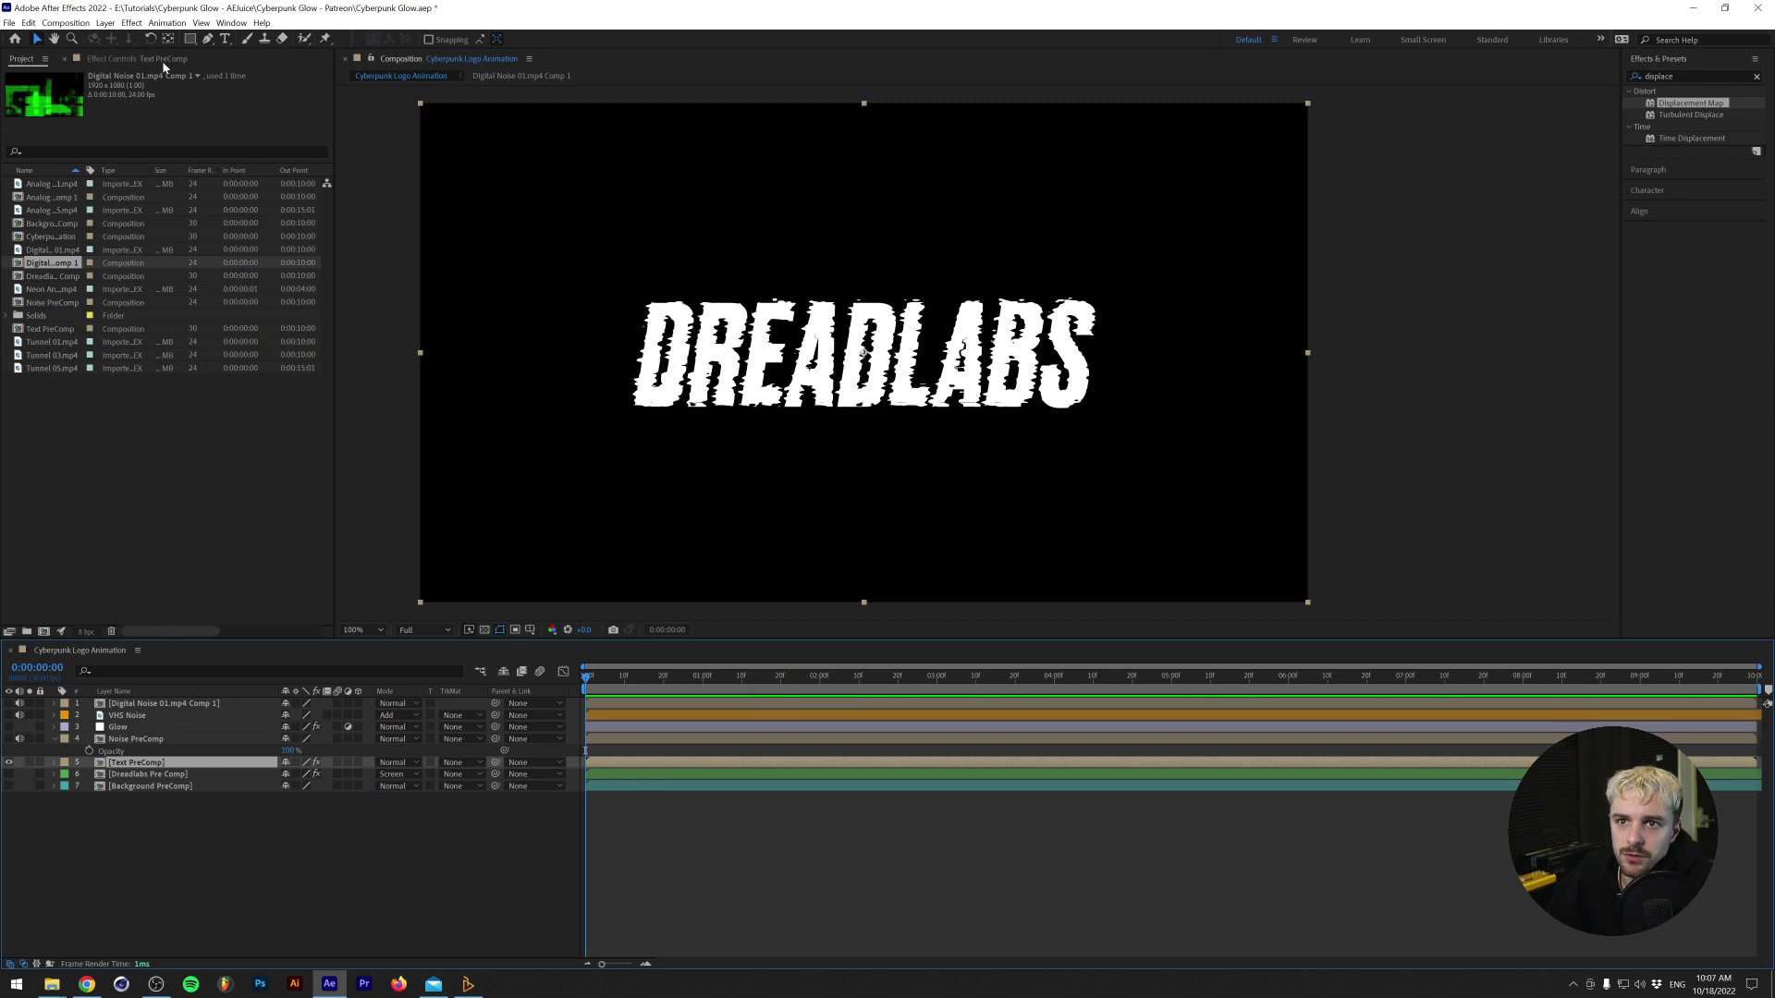
pyautogui.click(130, 58)
pyautogui.click(209, 99)
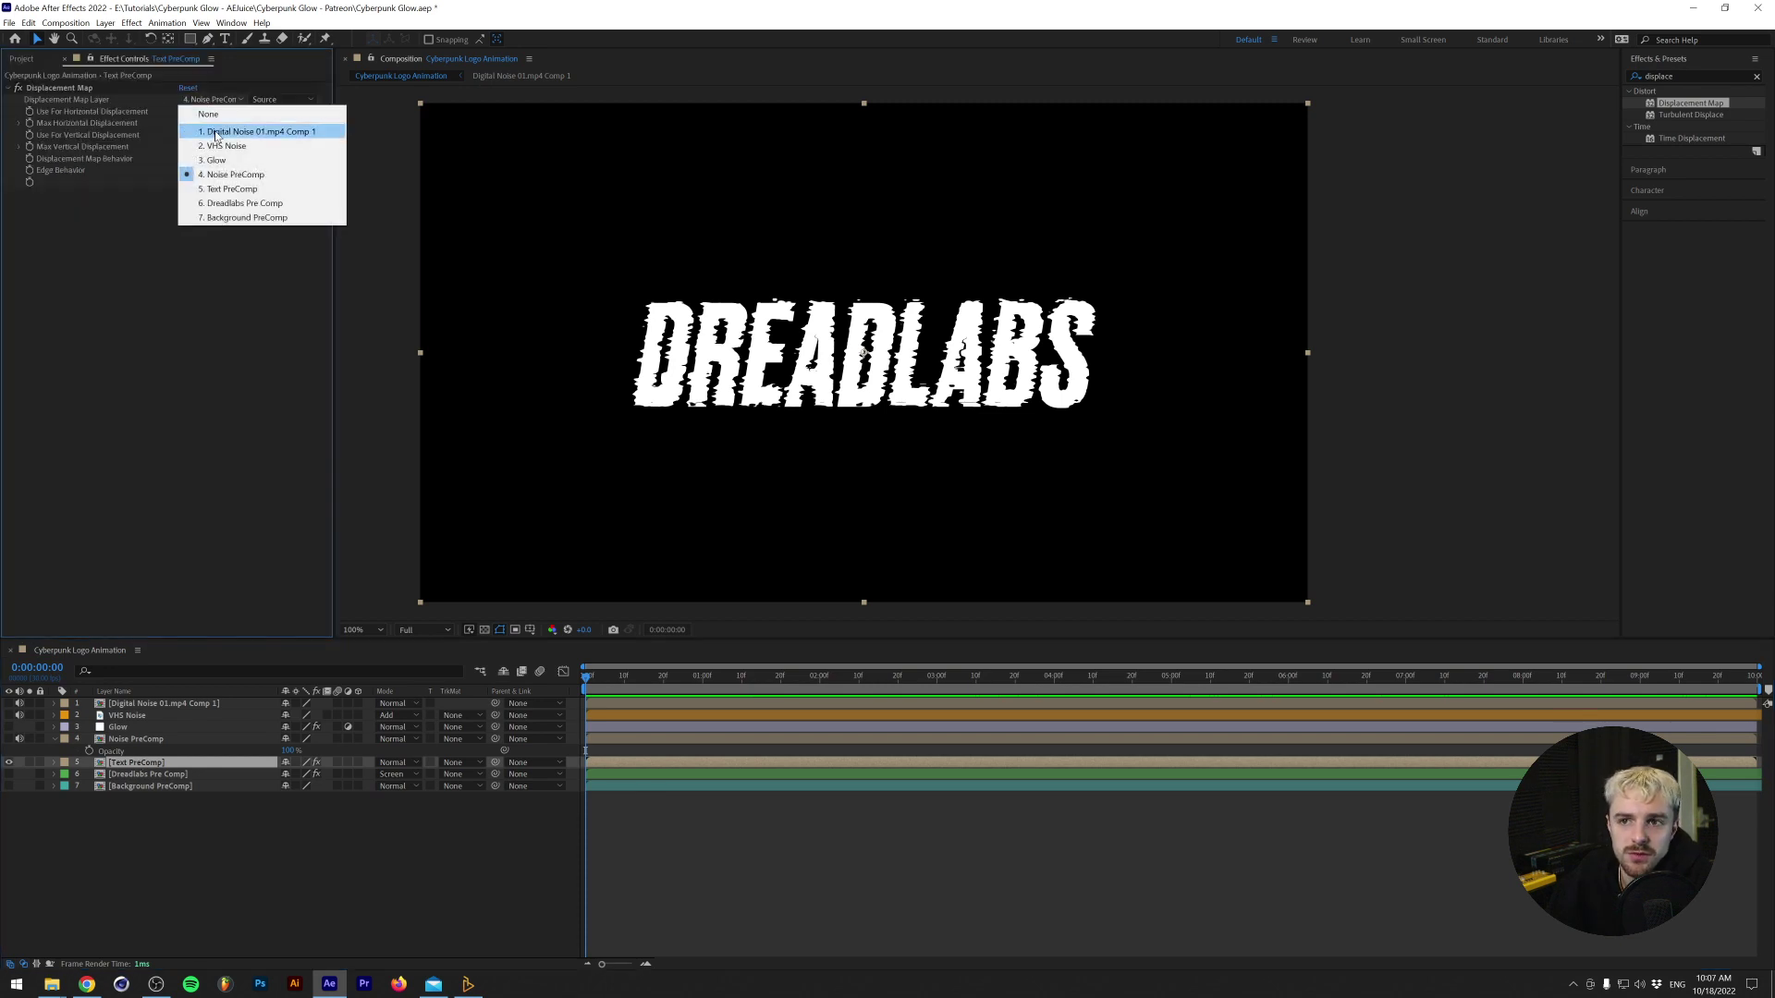
pyautogui.click(222, 134)
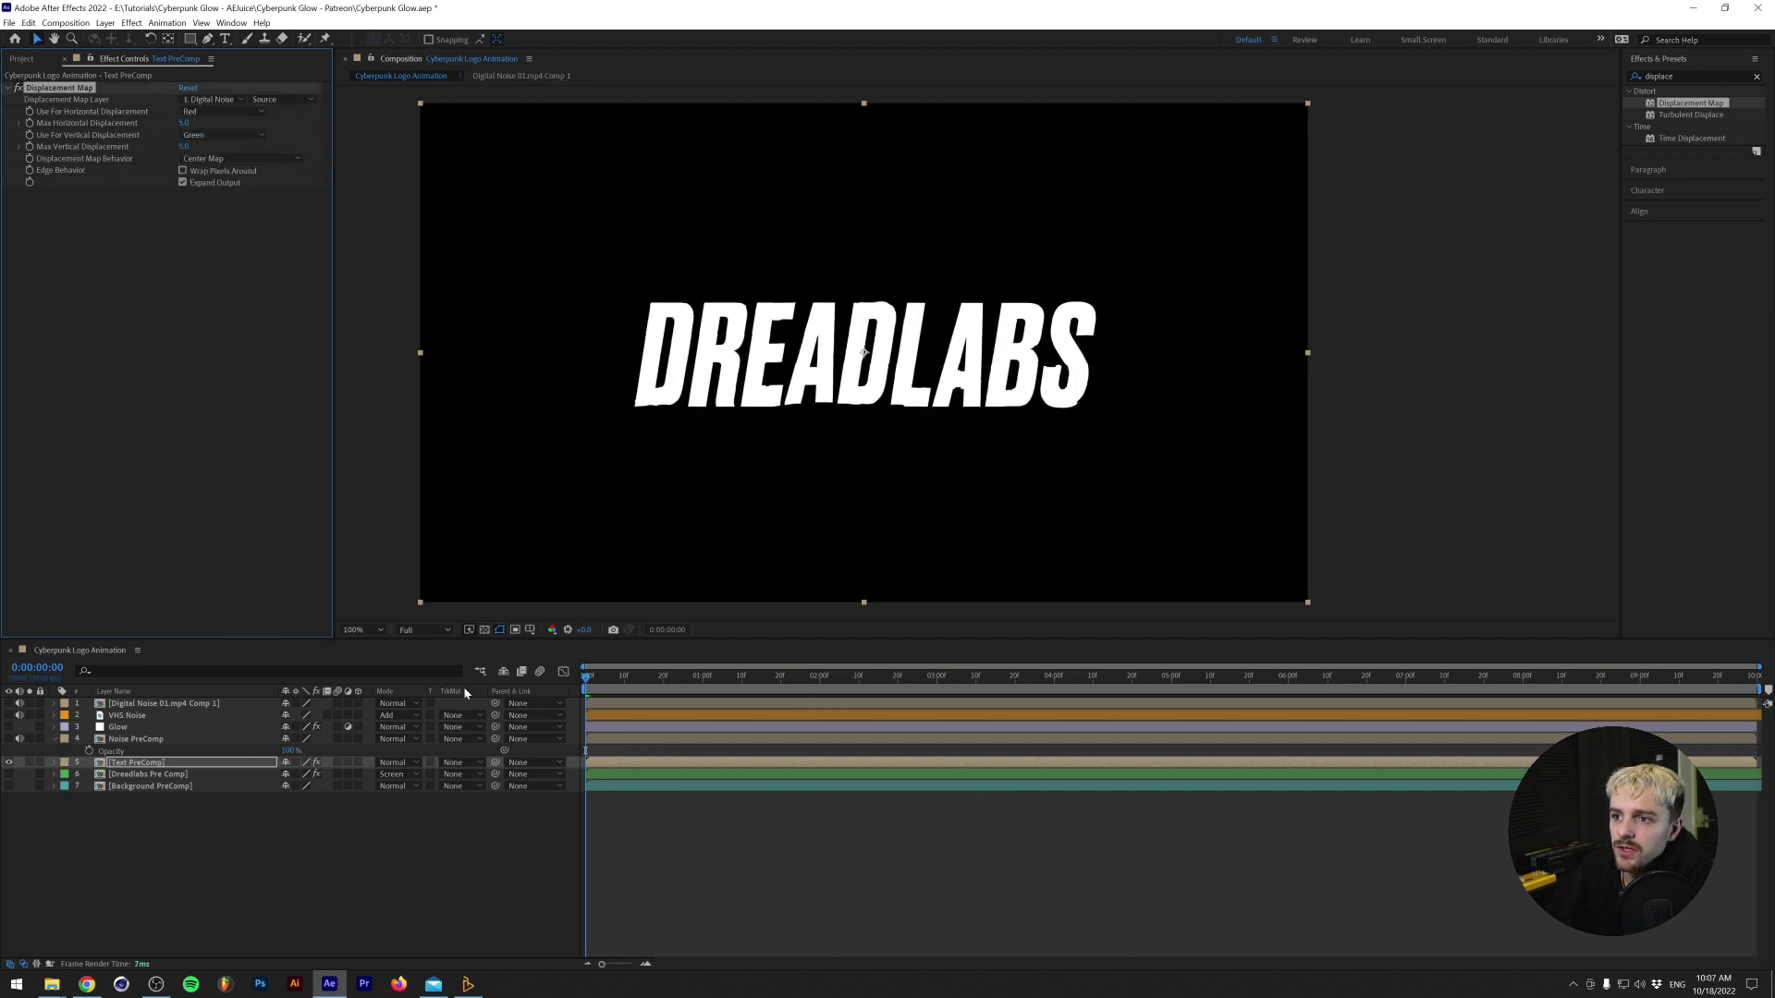
pyautogui.click(586, 677)
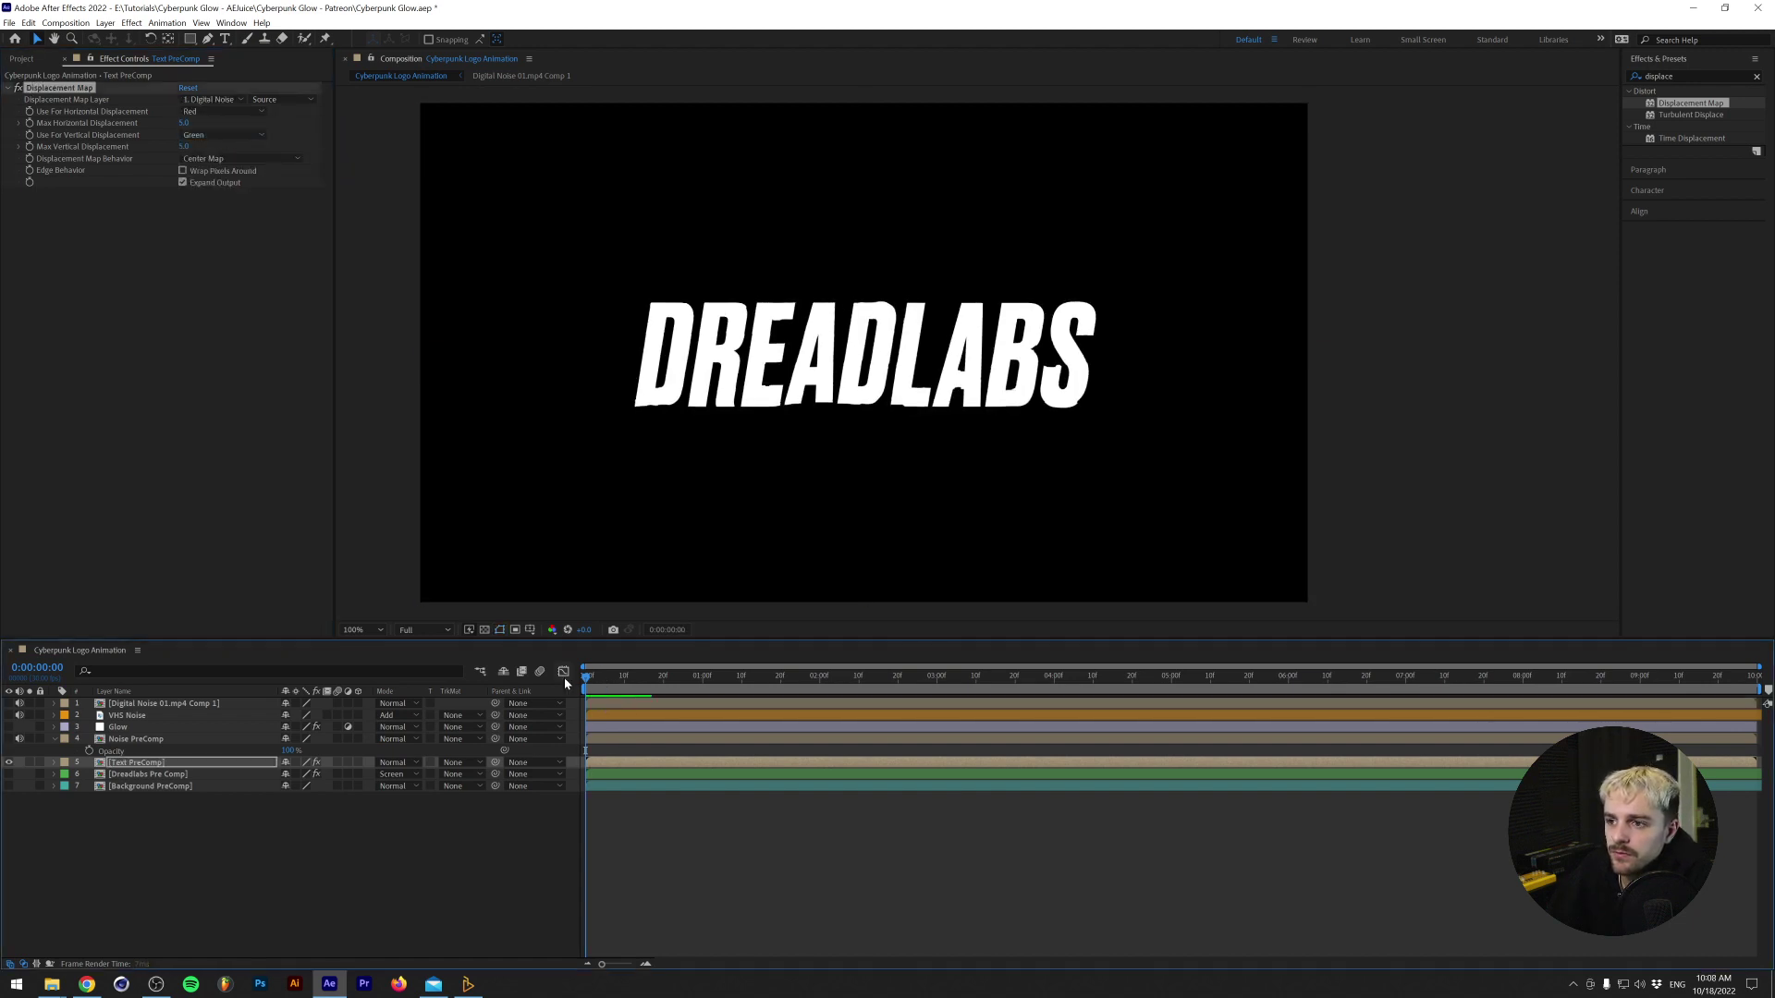
pyautogui.press('space')
pyautogui.press('space')
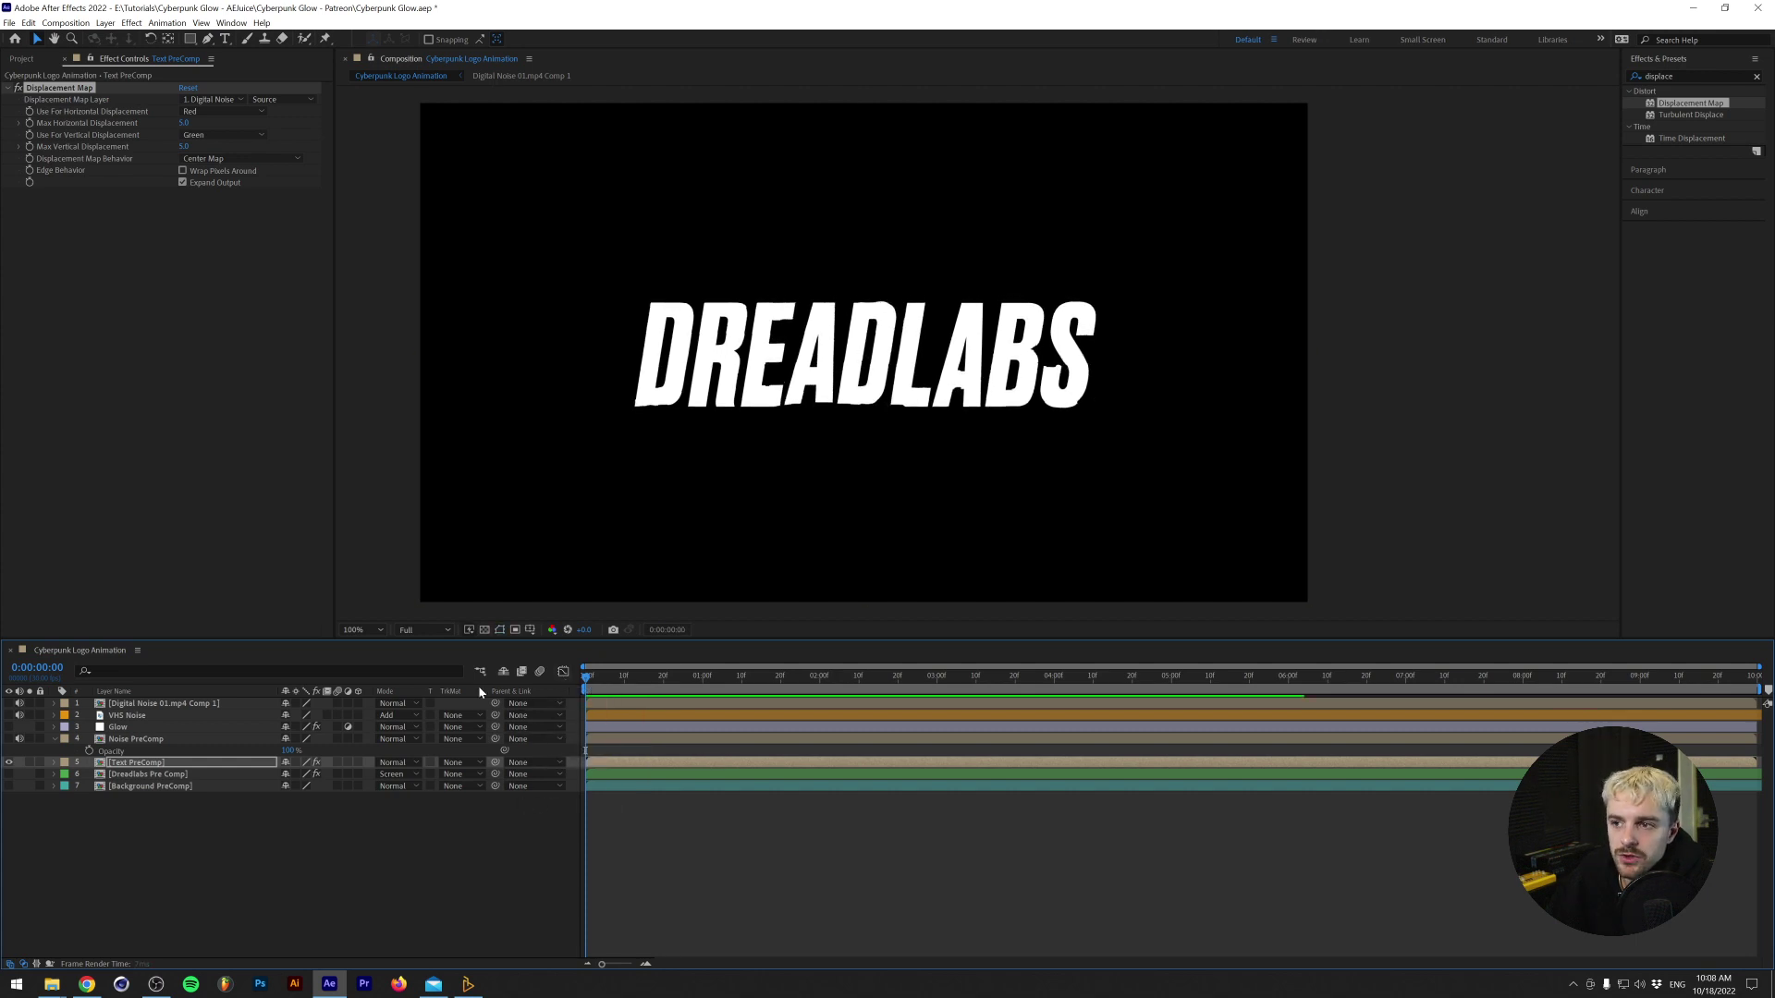
pyautogui.press('space')
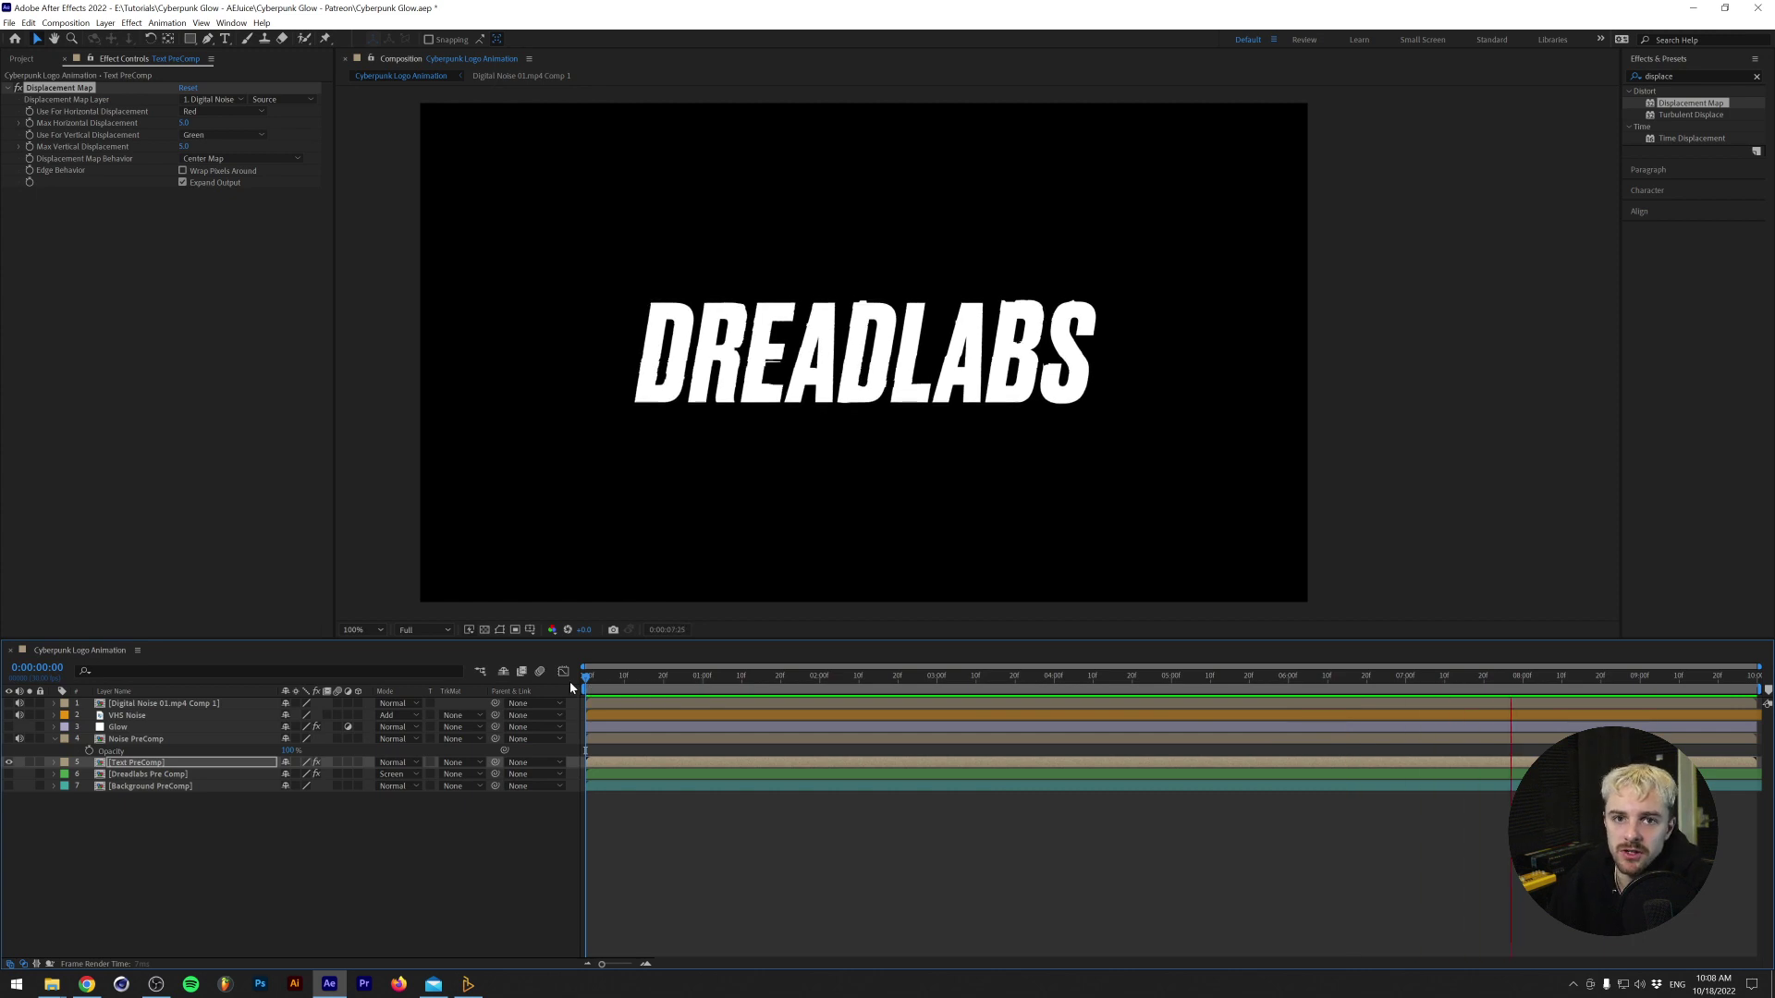
# Remove the Noise PreComp layer and rename the Digital Noise 01.mp4 Comp 1 layer as Digital Noise Displacement Layer.
pyautogui.hotkey('ctrl', 'z')
pyautogui.click(166, 706)
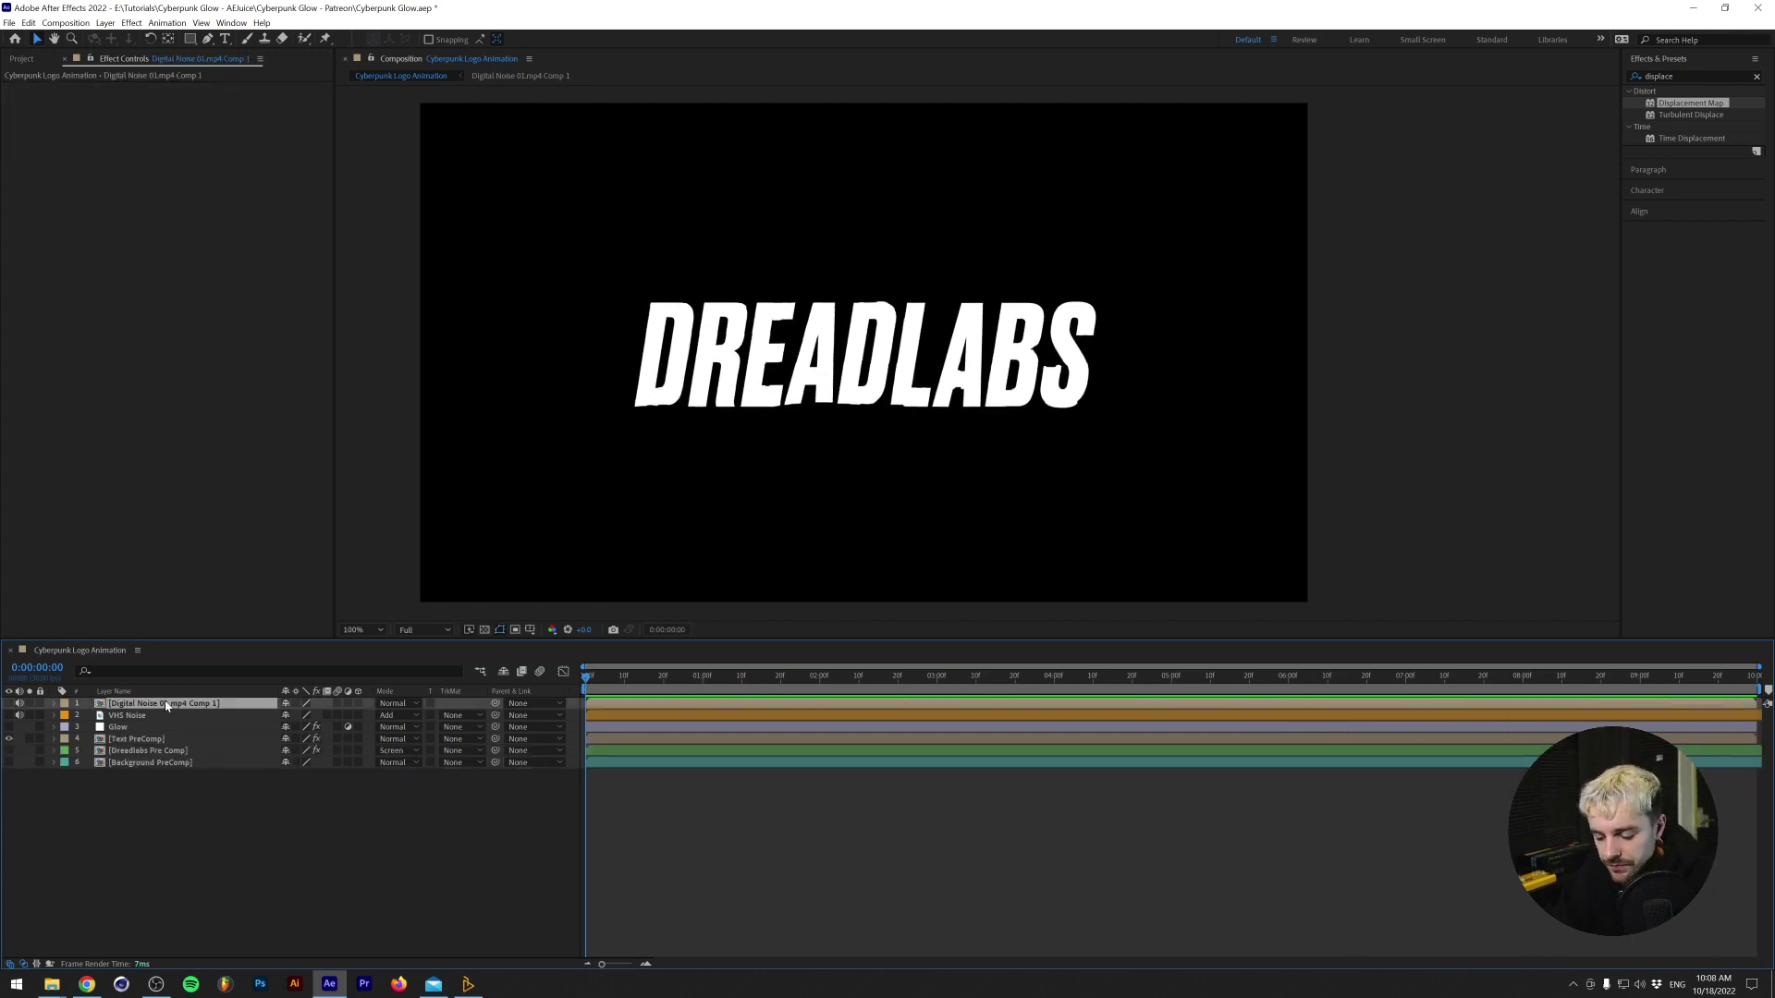
pyautogui.press('Return')
pyautogui.write('Digital Noise Displacem')
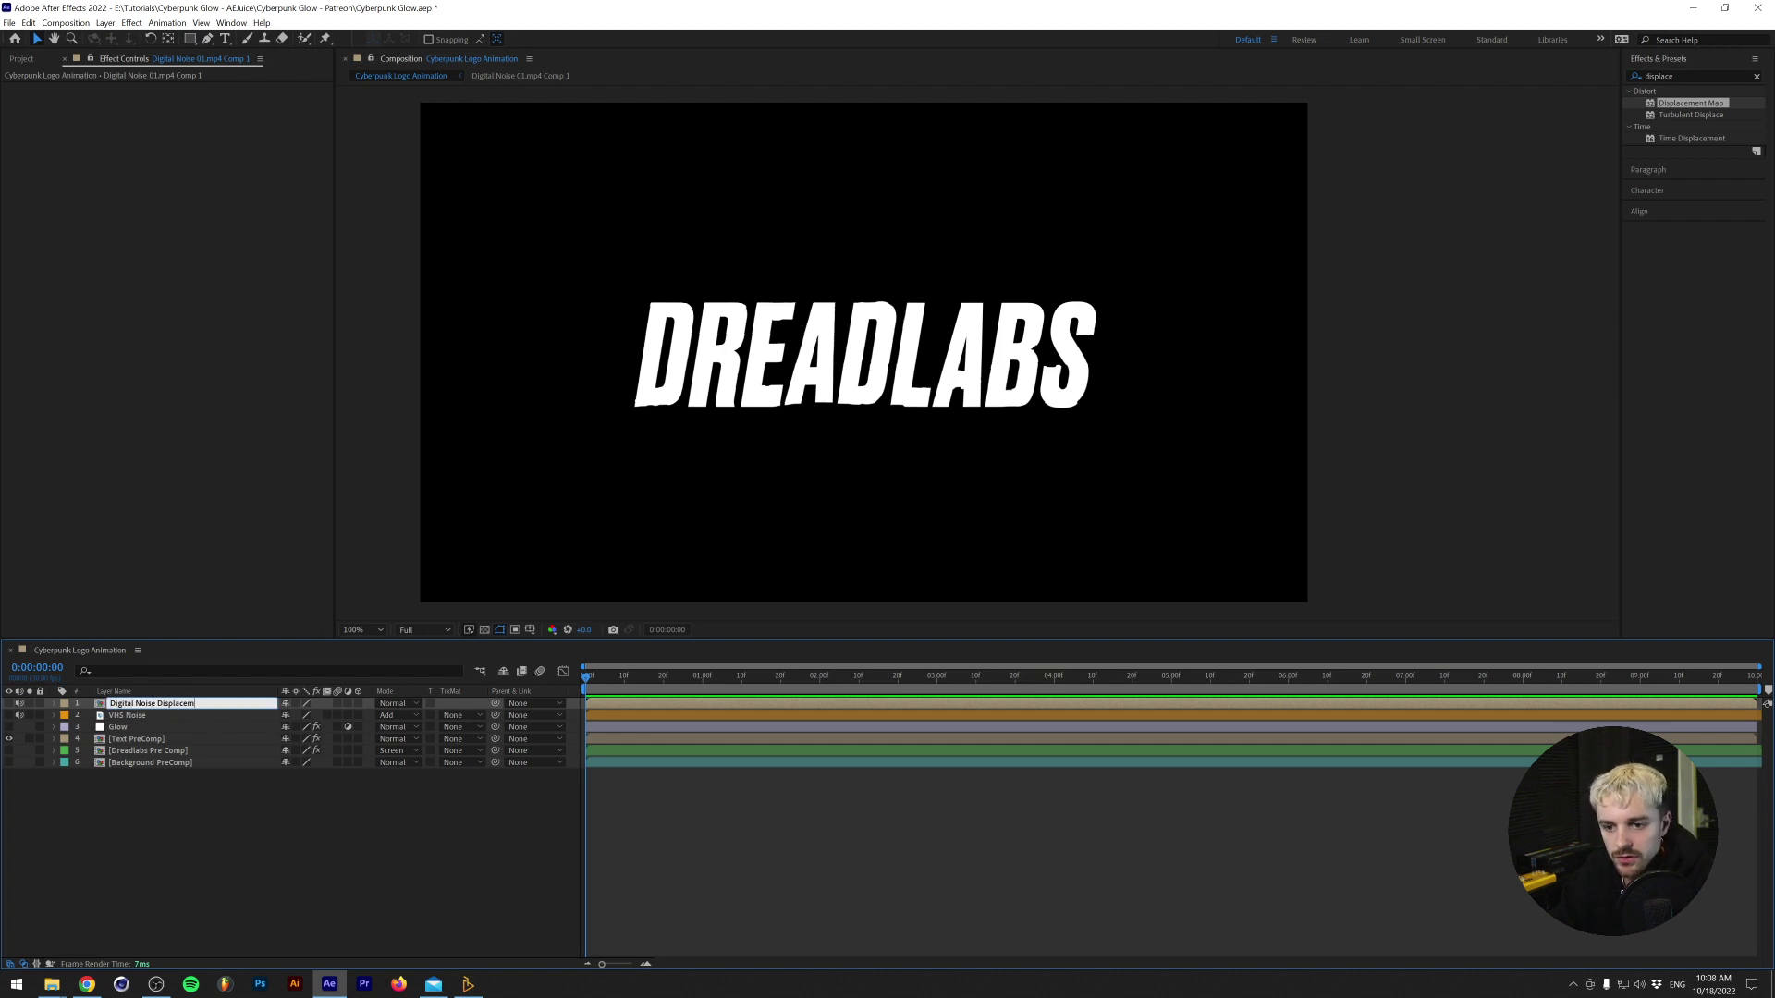
pyautogui.write('ent Layer')
pyautogui.press('Return')
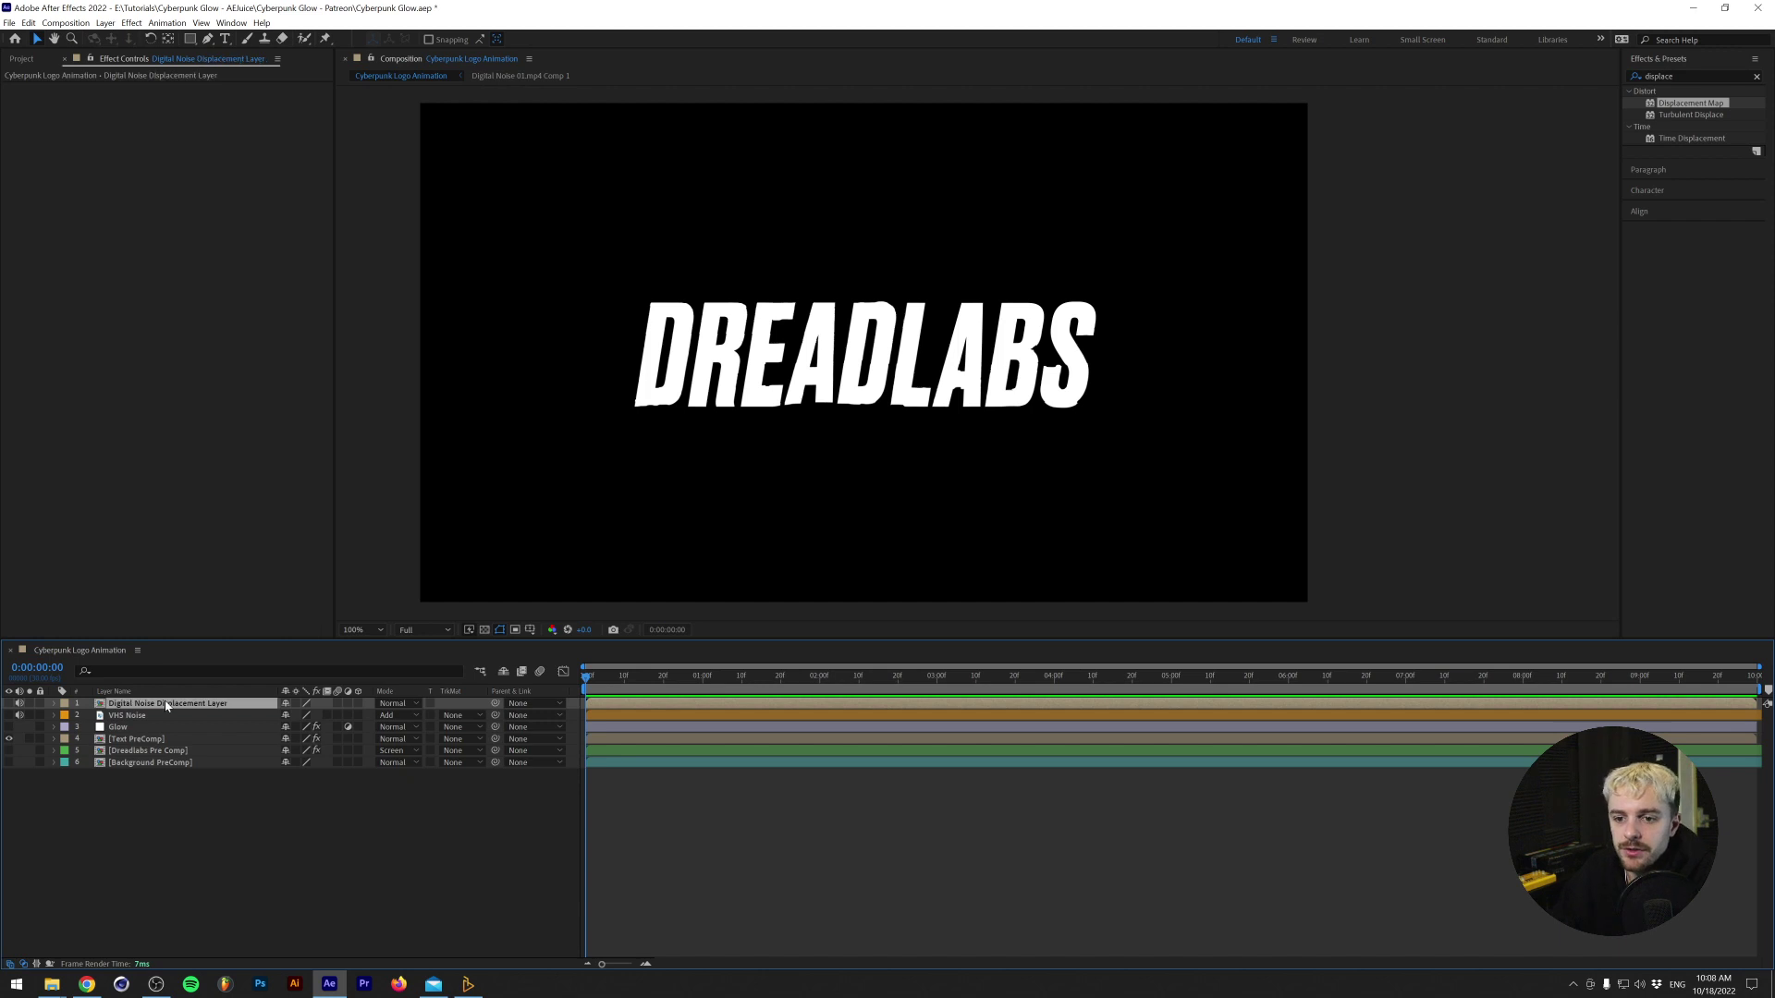
# Make the Background PreComp layer visible and set the Text PreComp layer's blending mode to Screen.
pyautogui.click(129, 740)
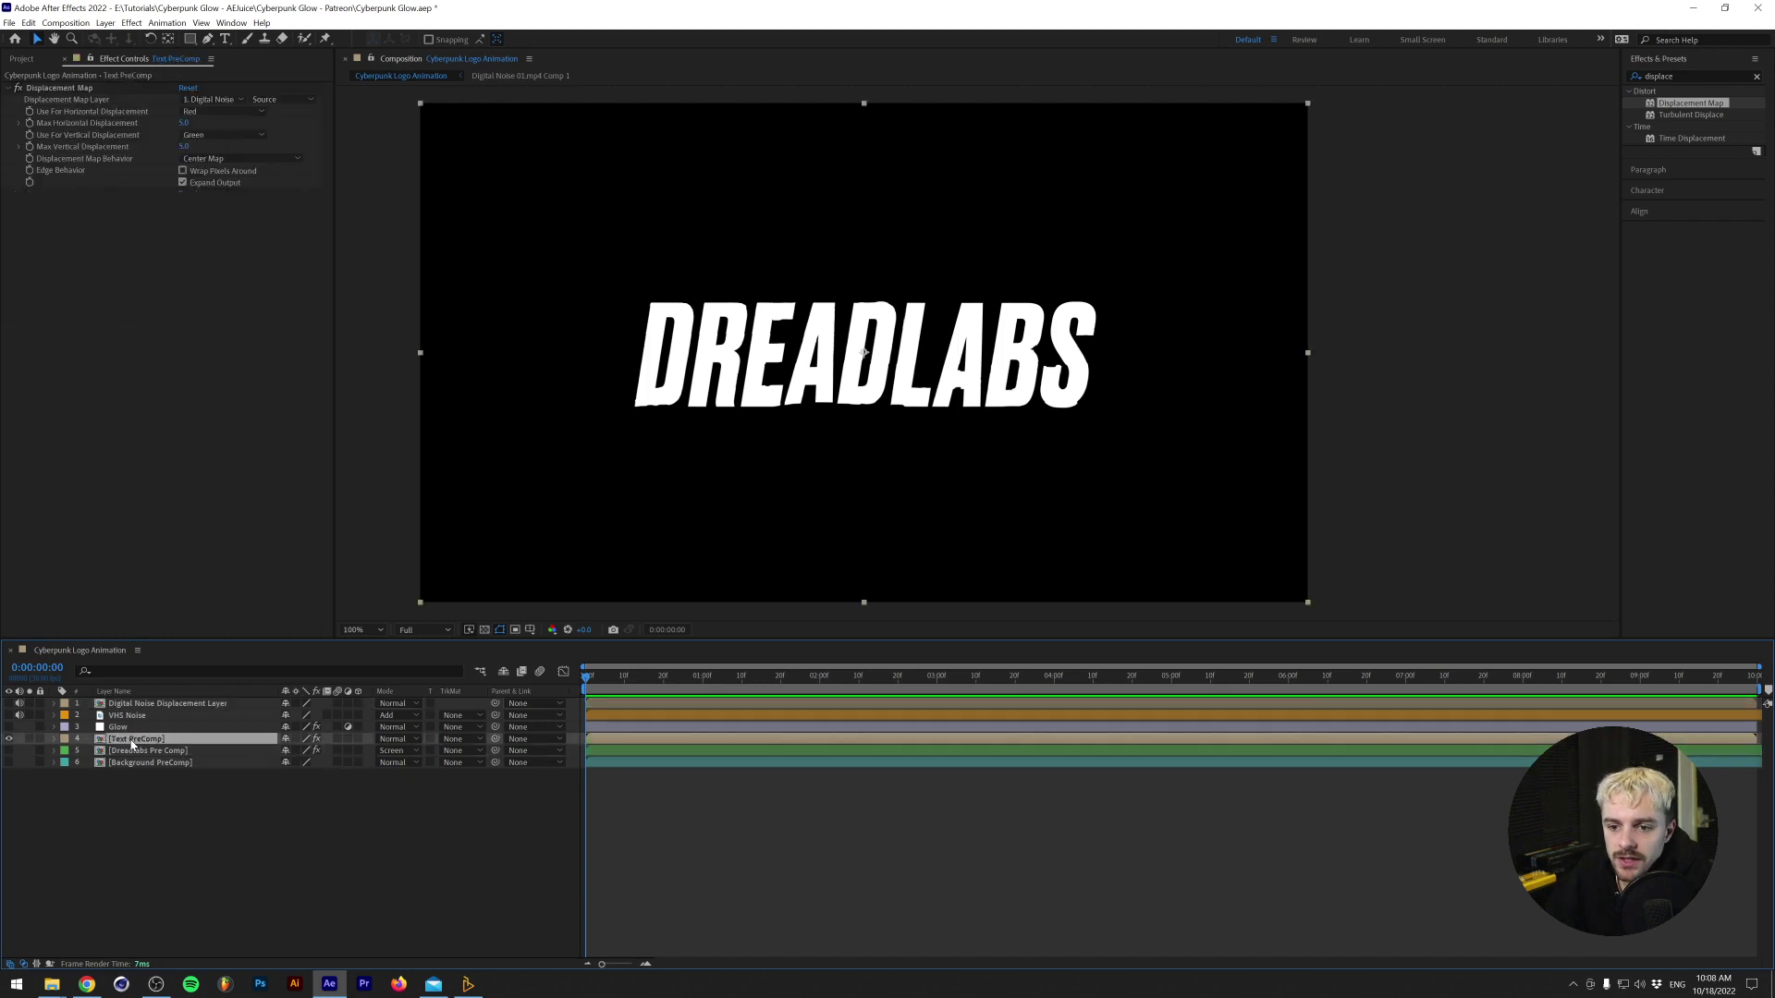
pyautogui.click(10, 762)
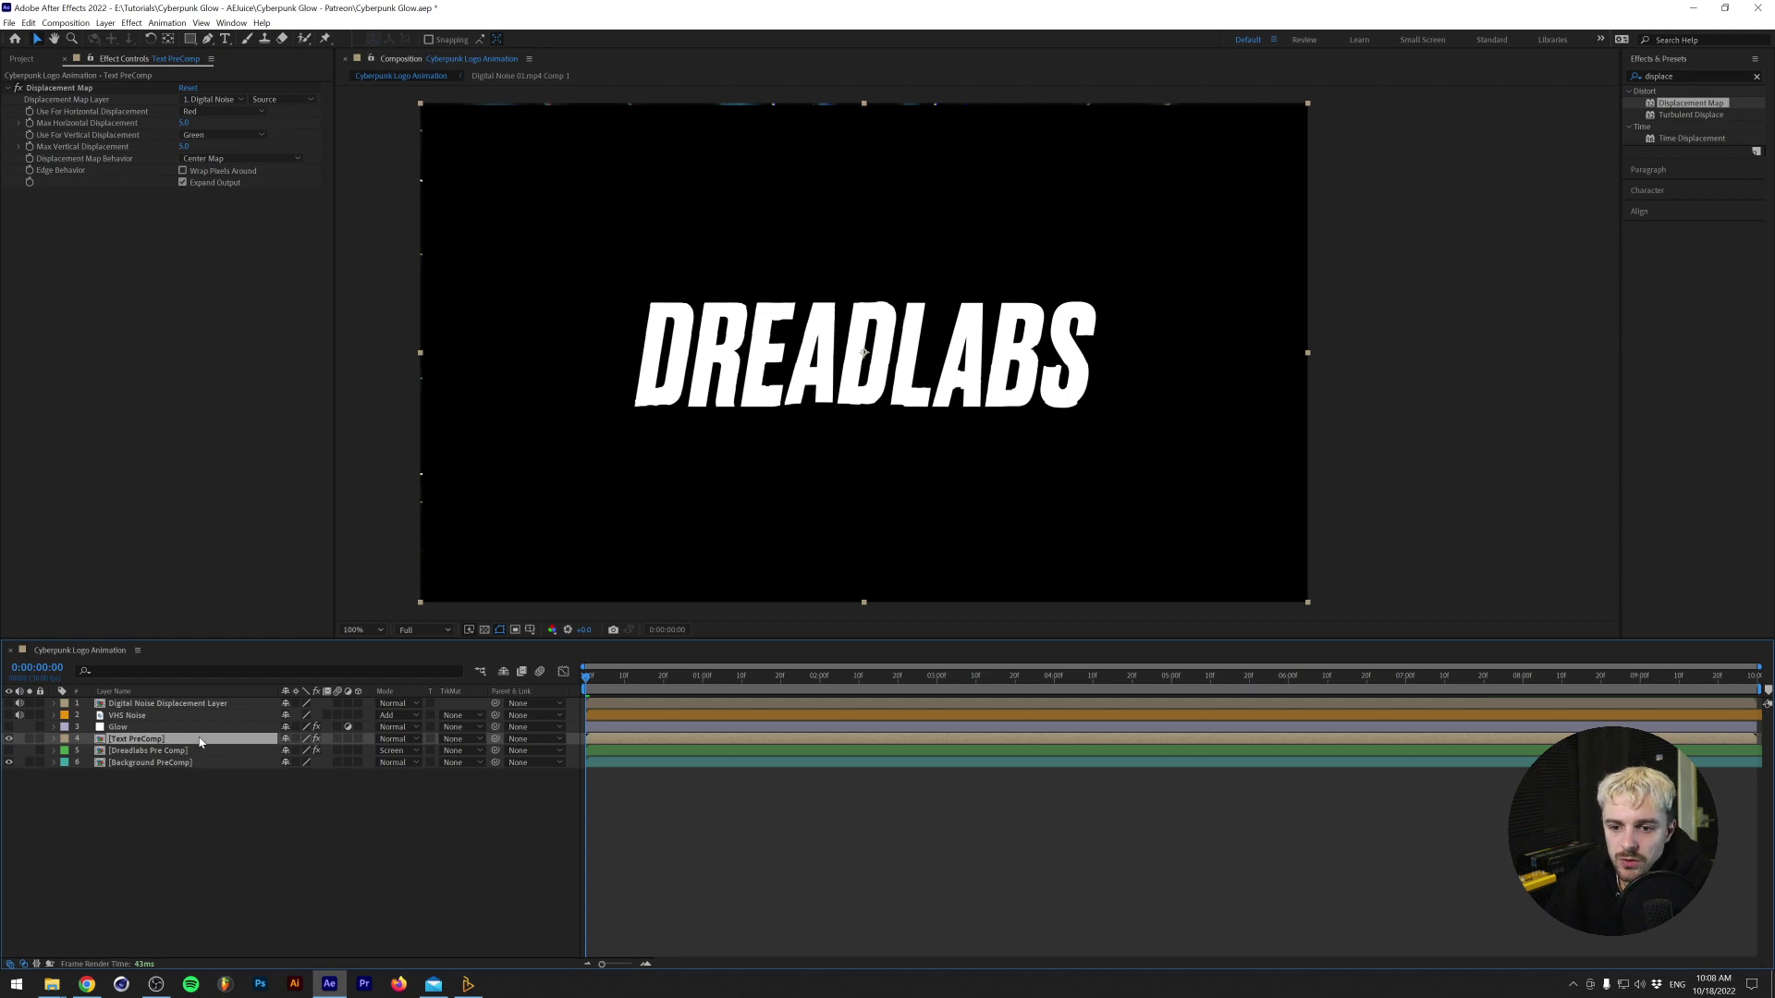
pyautogui.click(386, 749)
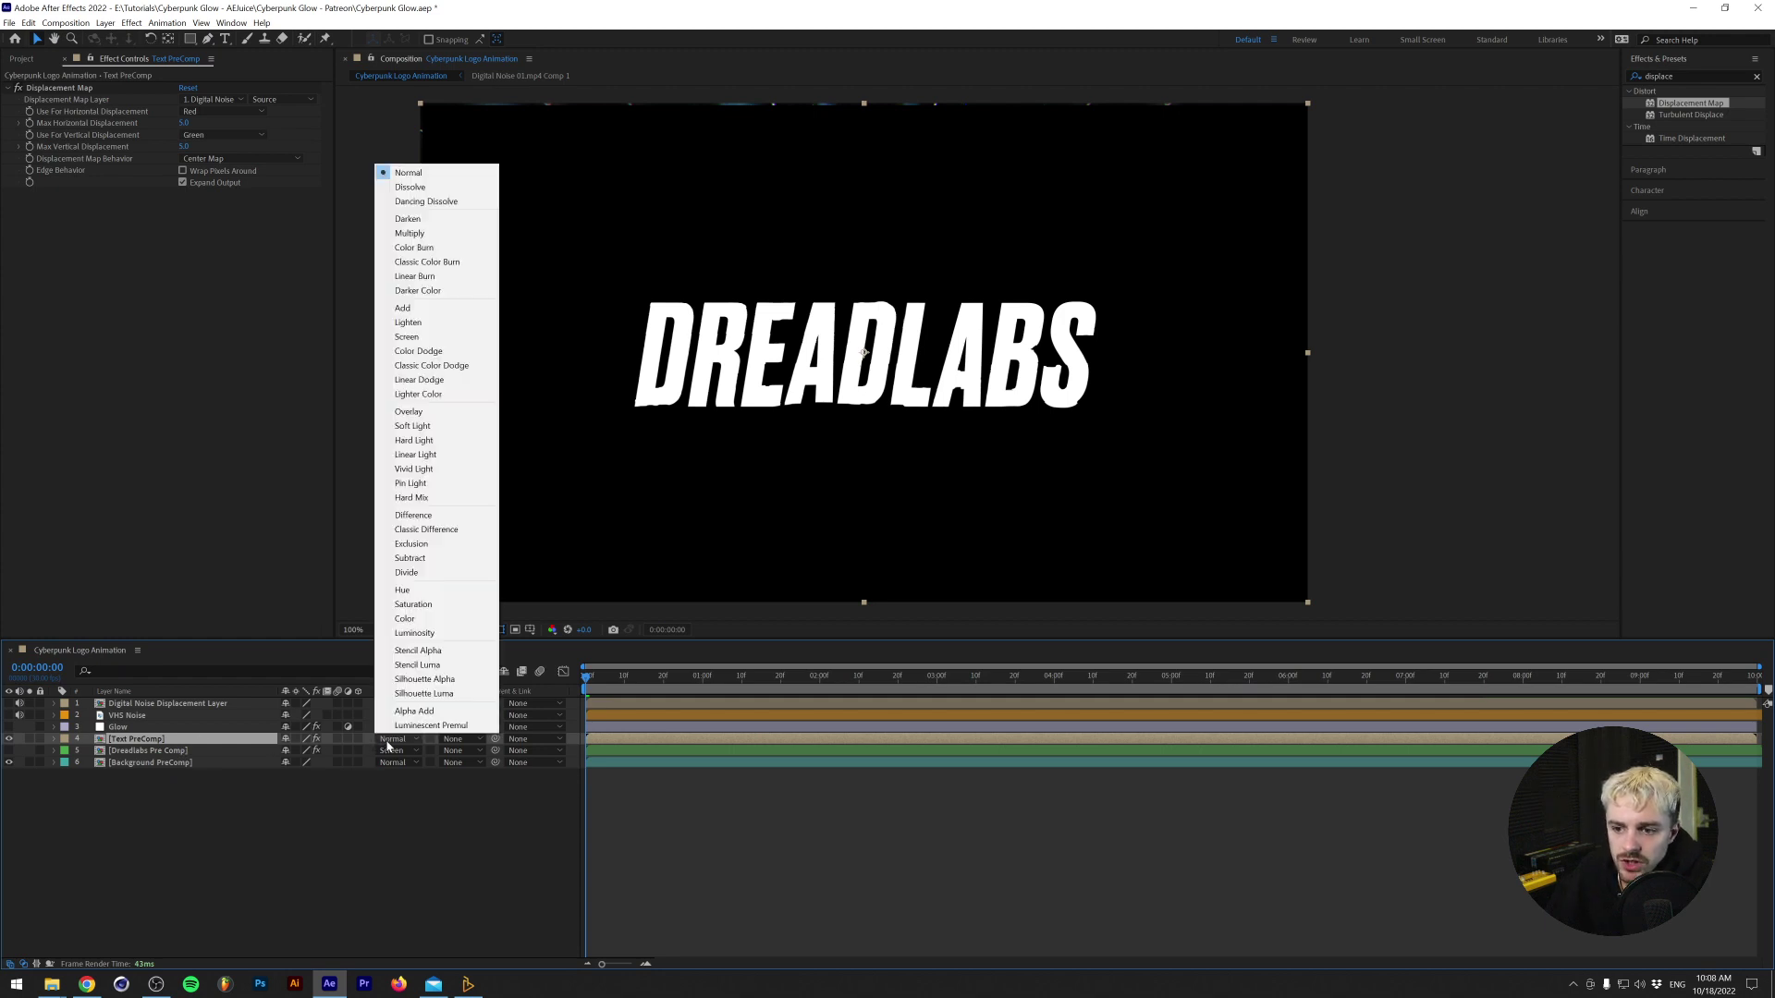
pyautogui.click(432, 338)
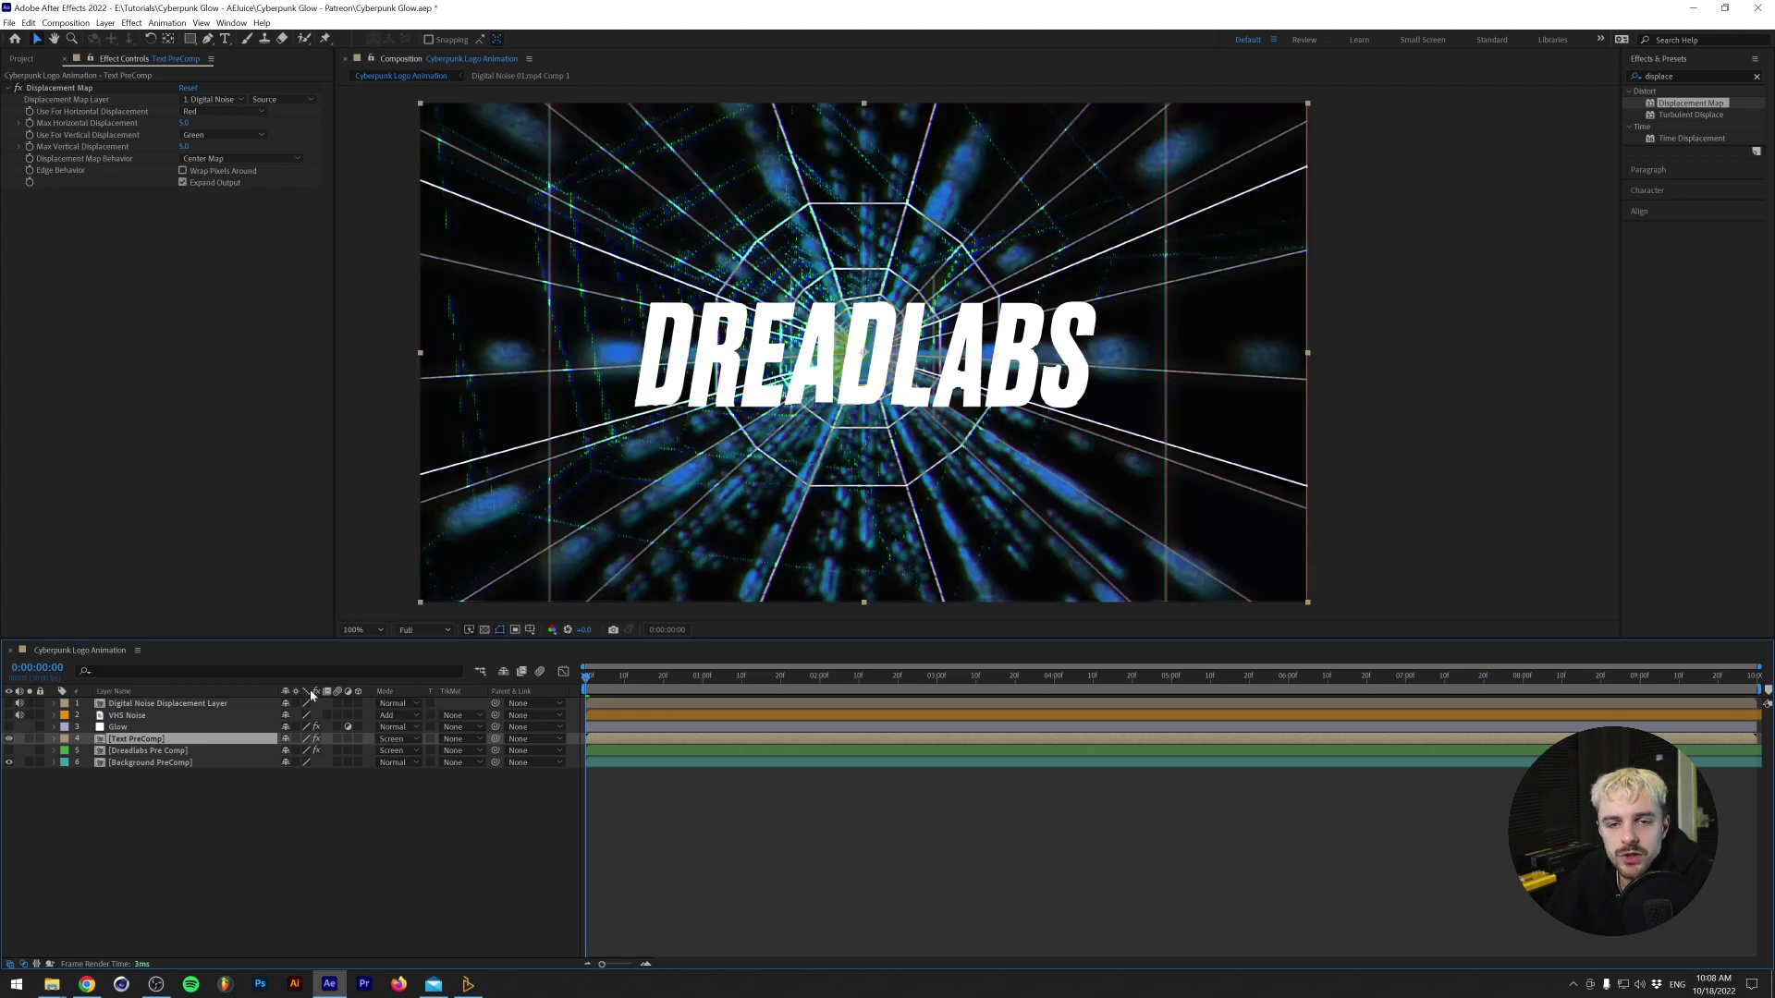
# Inspect the black solid inside the Text PreComp and check the Modes column option in the main composition's timeline.
pyautogui.doubleClick(148, 740)
pyautogui.click(158, 716)
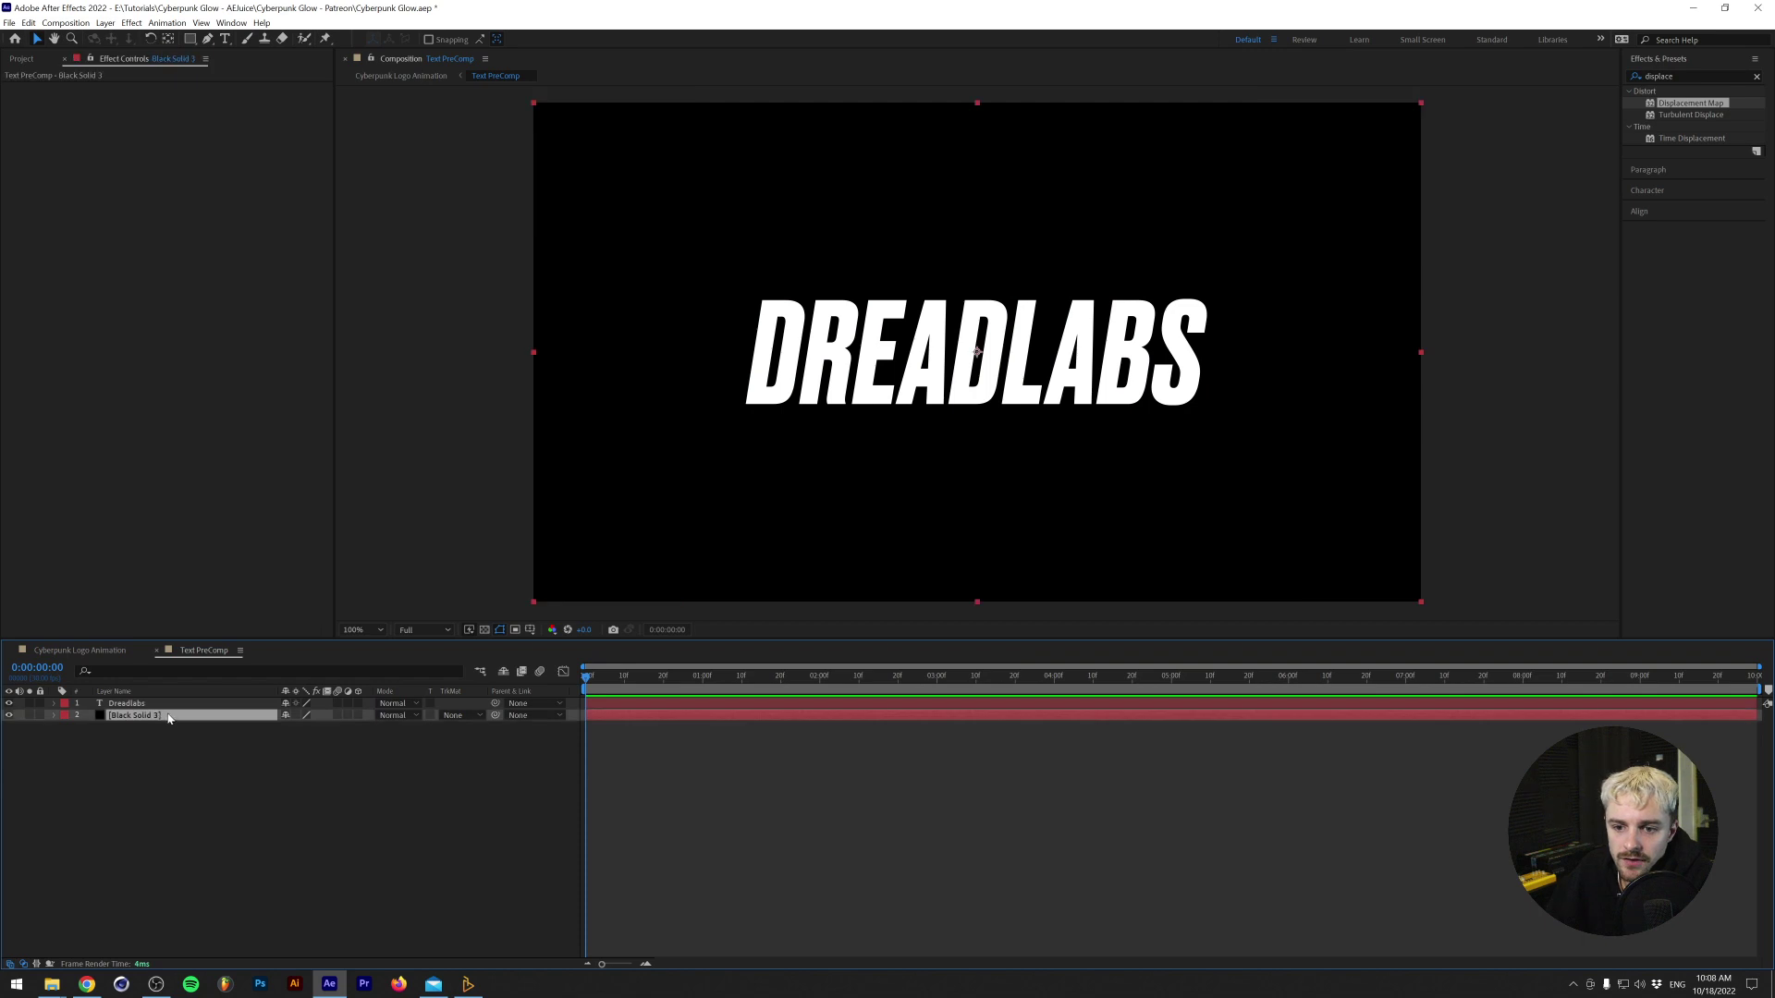
pyautogui.click(158, 653)
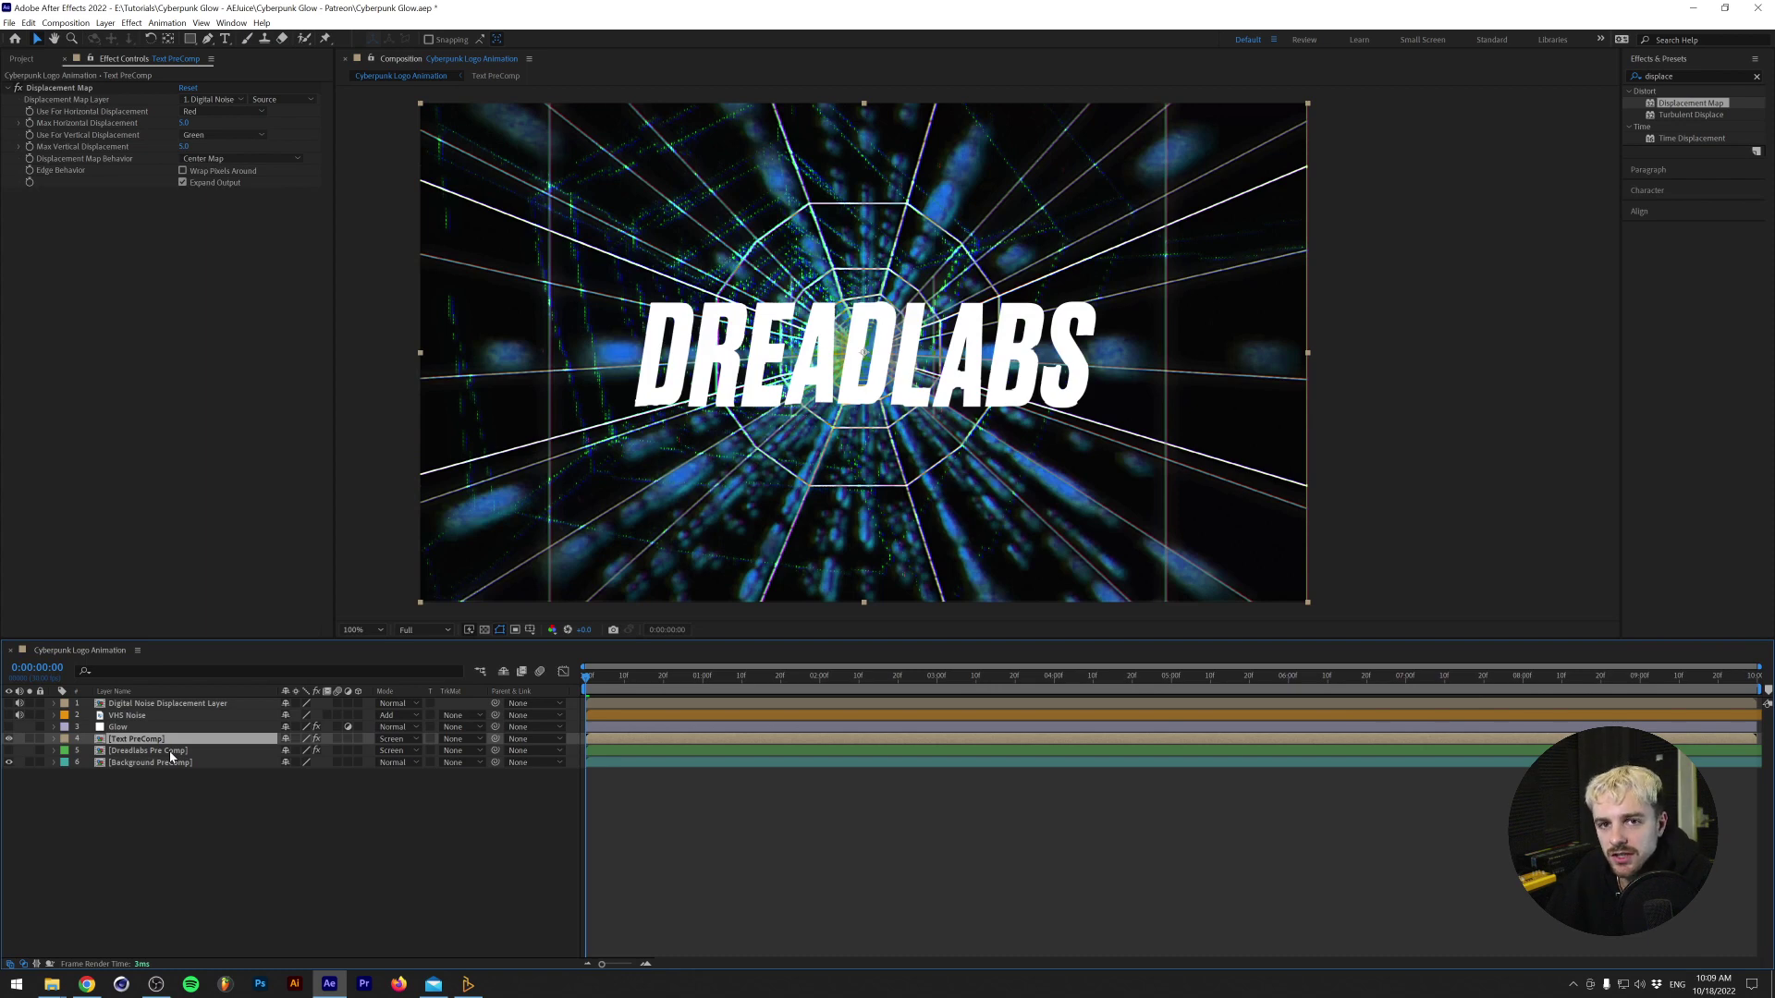
pyautogui.rightClick(397, 691)
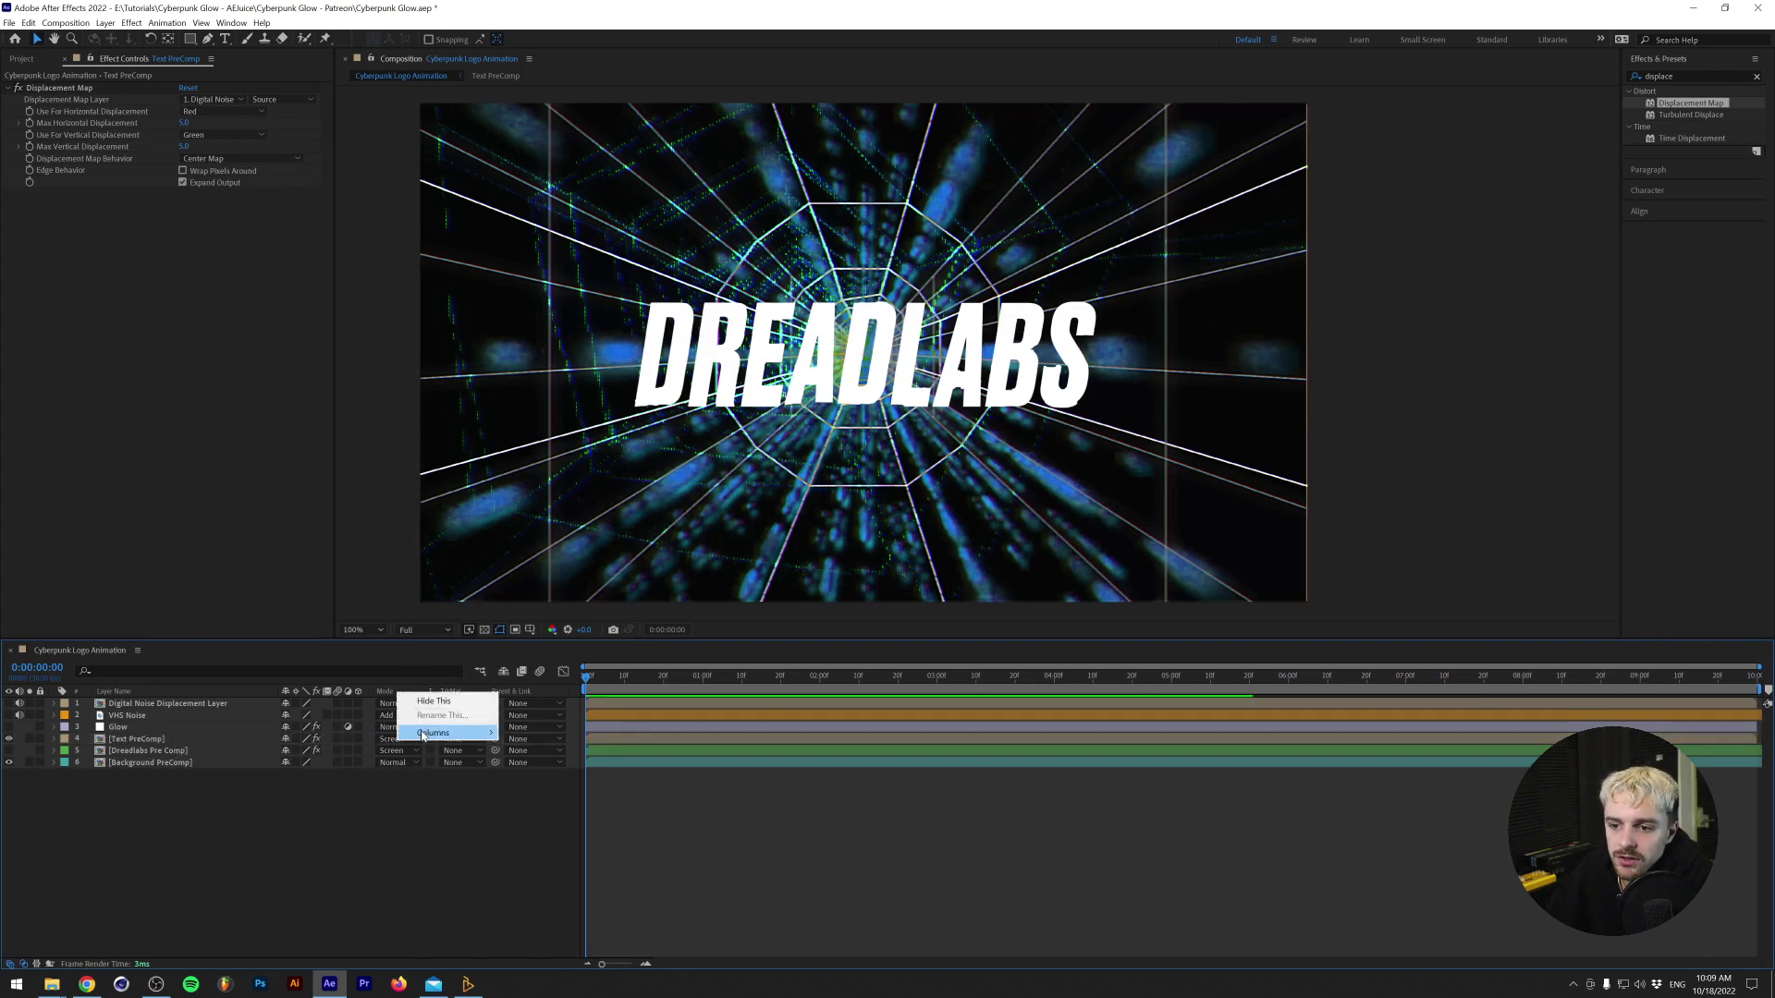
pyautogui.moveTo(466, 732)
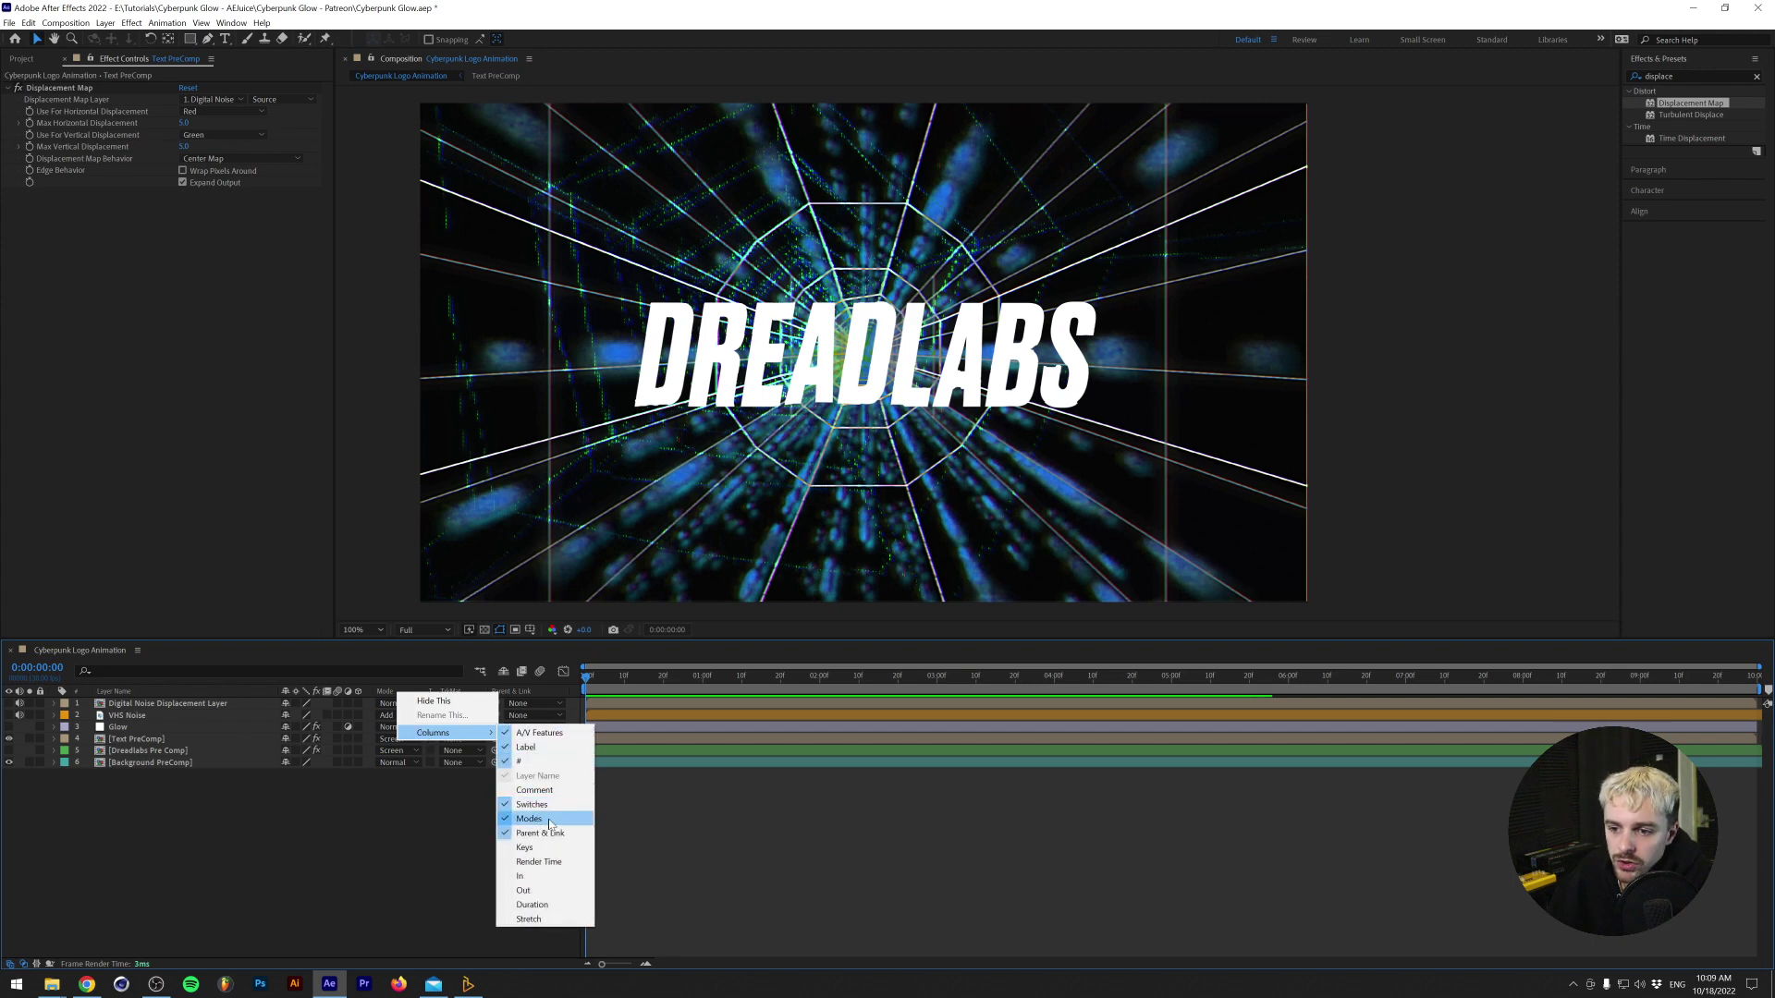
pyautogui.click(355, 830)
# Apply a Gaussian Blur effect to the Text PreComp layer and set its Blurriness to 5.
pyautogui.click(126, 741)
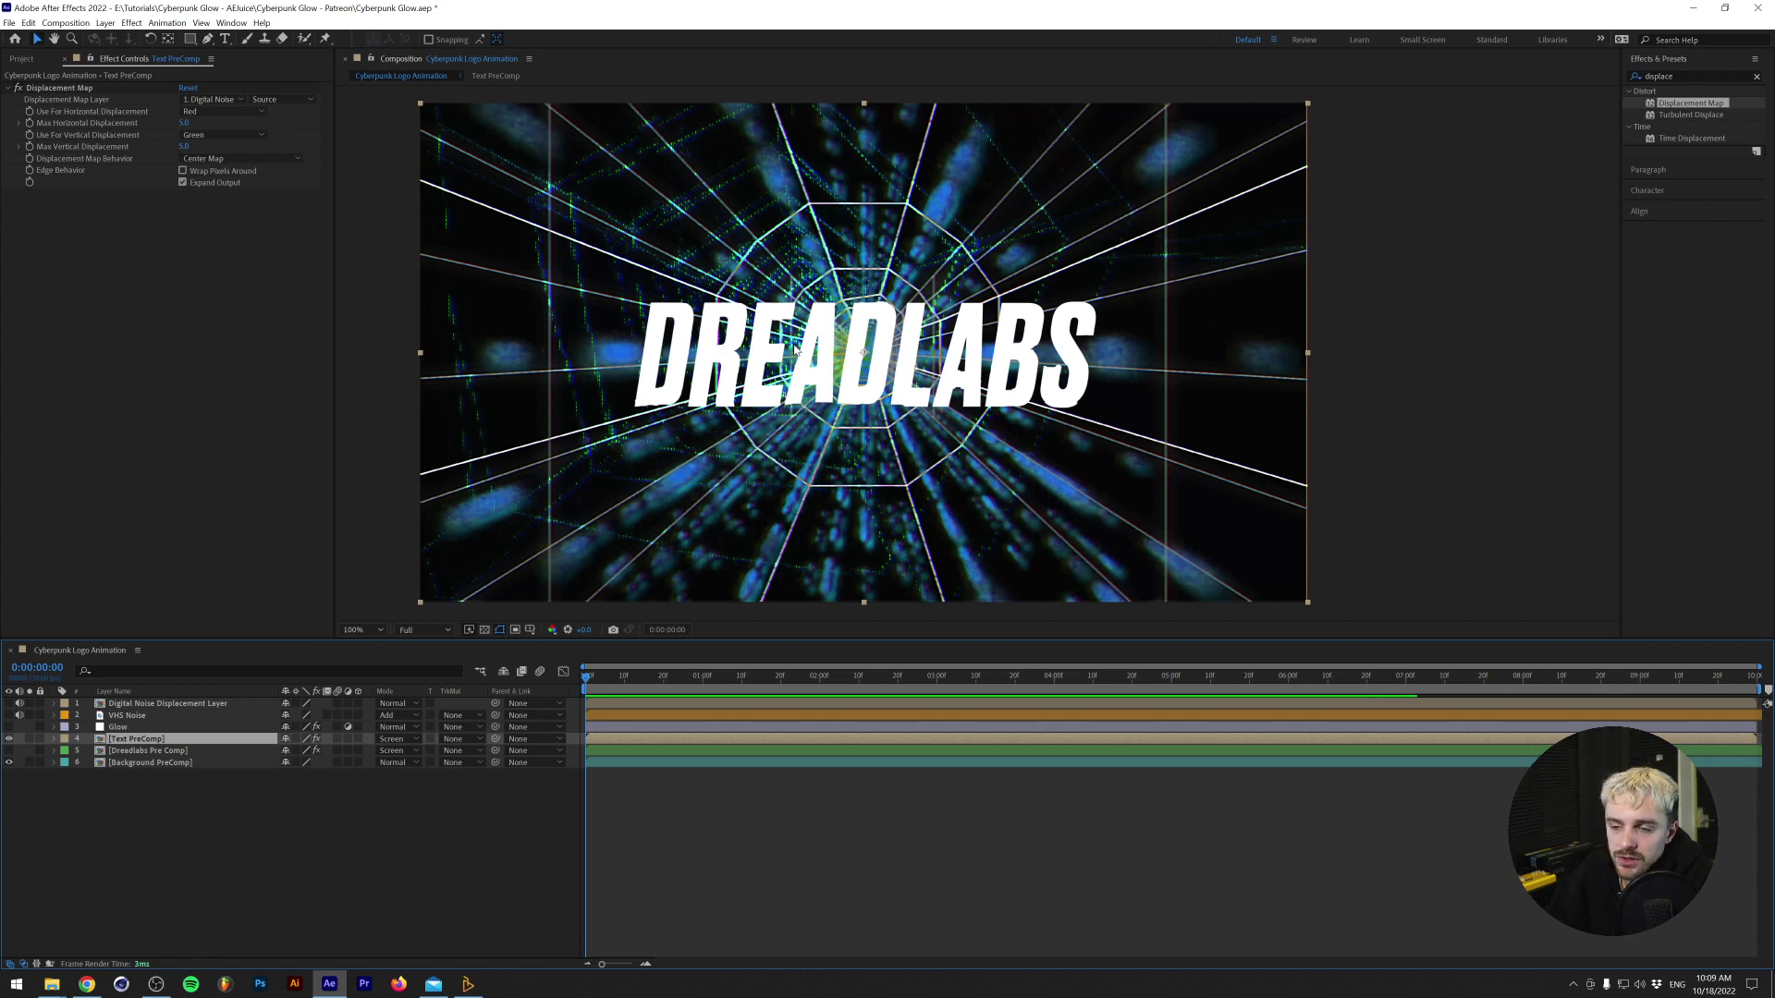
pyautogui.click(1694, 75)
pyautogui.write('gauss')
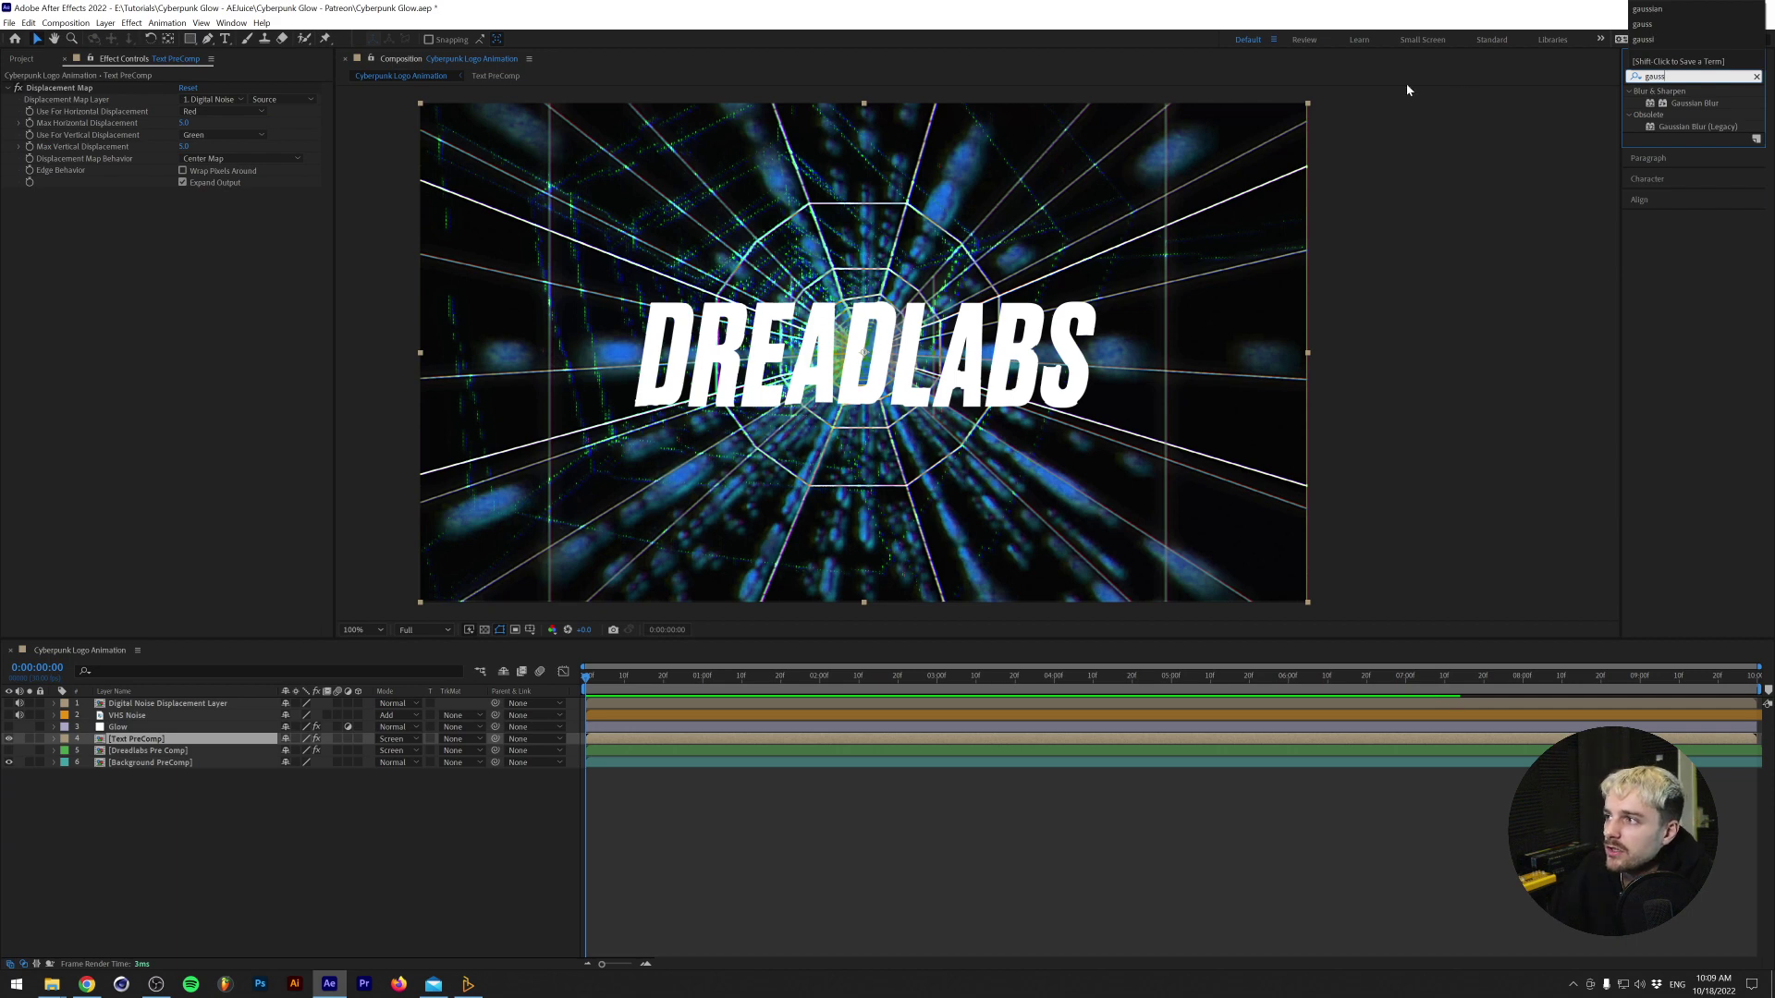
pyautogui.moveTo(1670, 105); pyautogui.dragTo(148, 743)
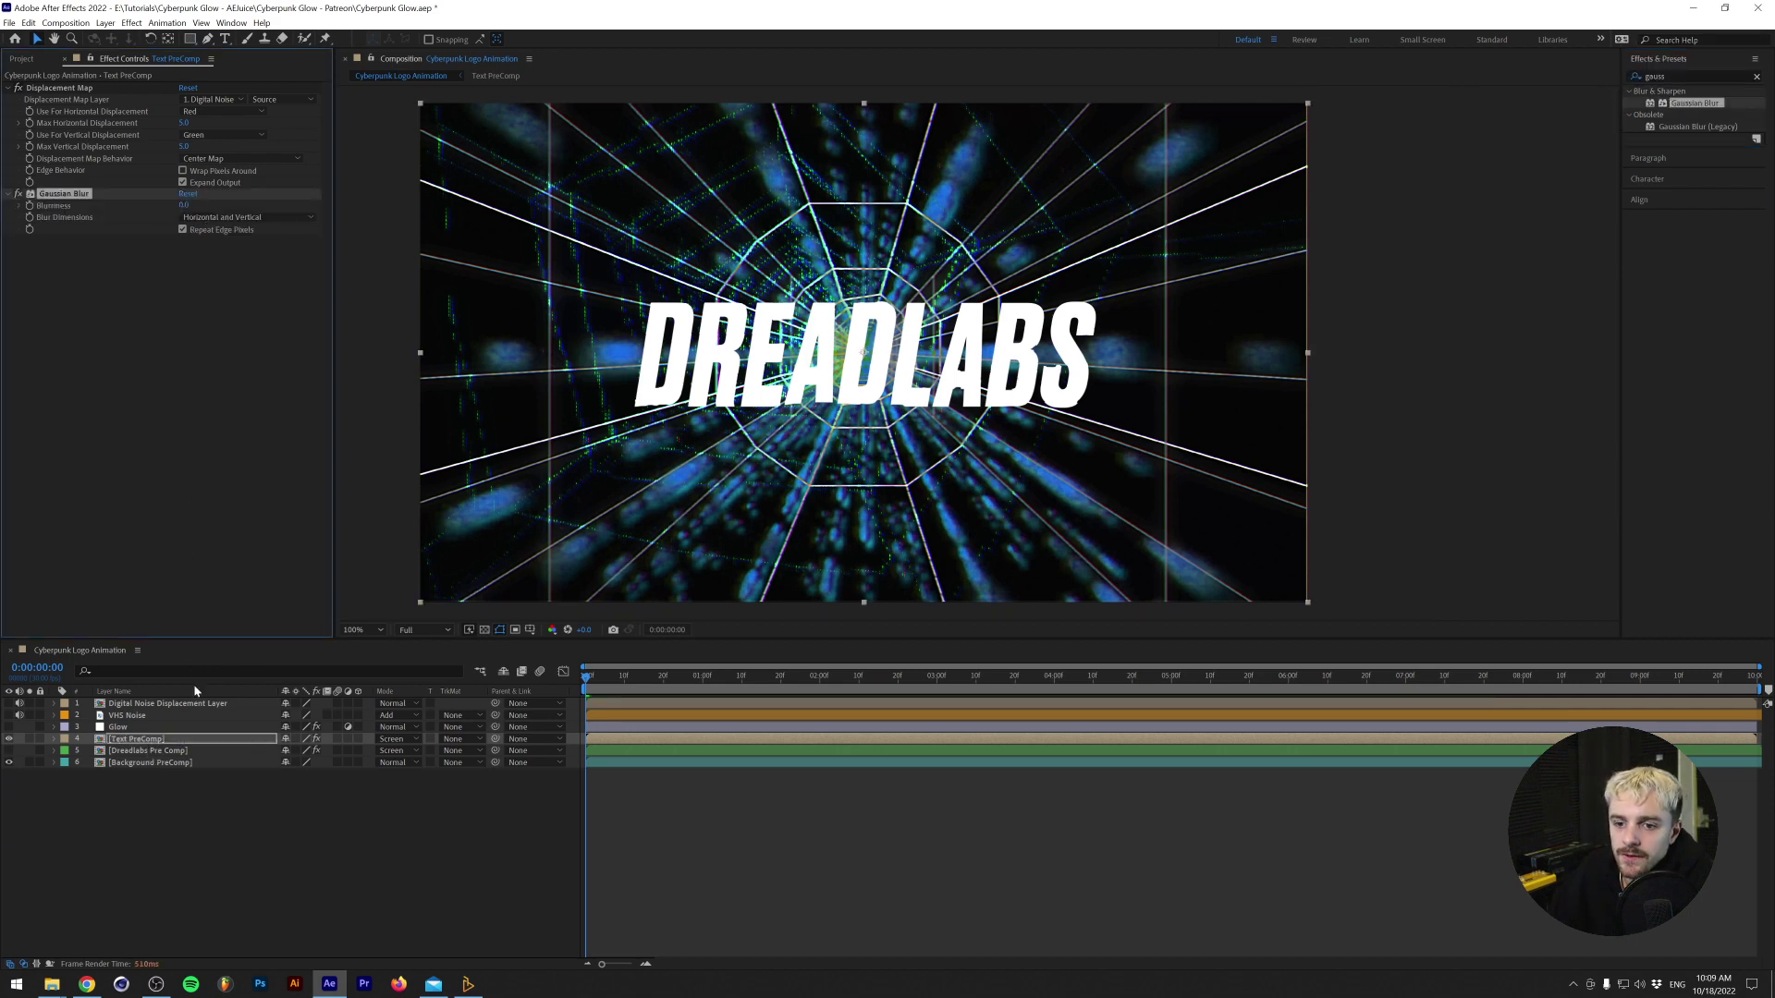
pyautogui.click(188, 751)
pyautogui.click(148, 738)
pyautogui.click(185, 205)
pyautogui.write('5')
pyautogui.press('Return')
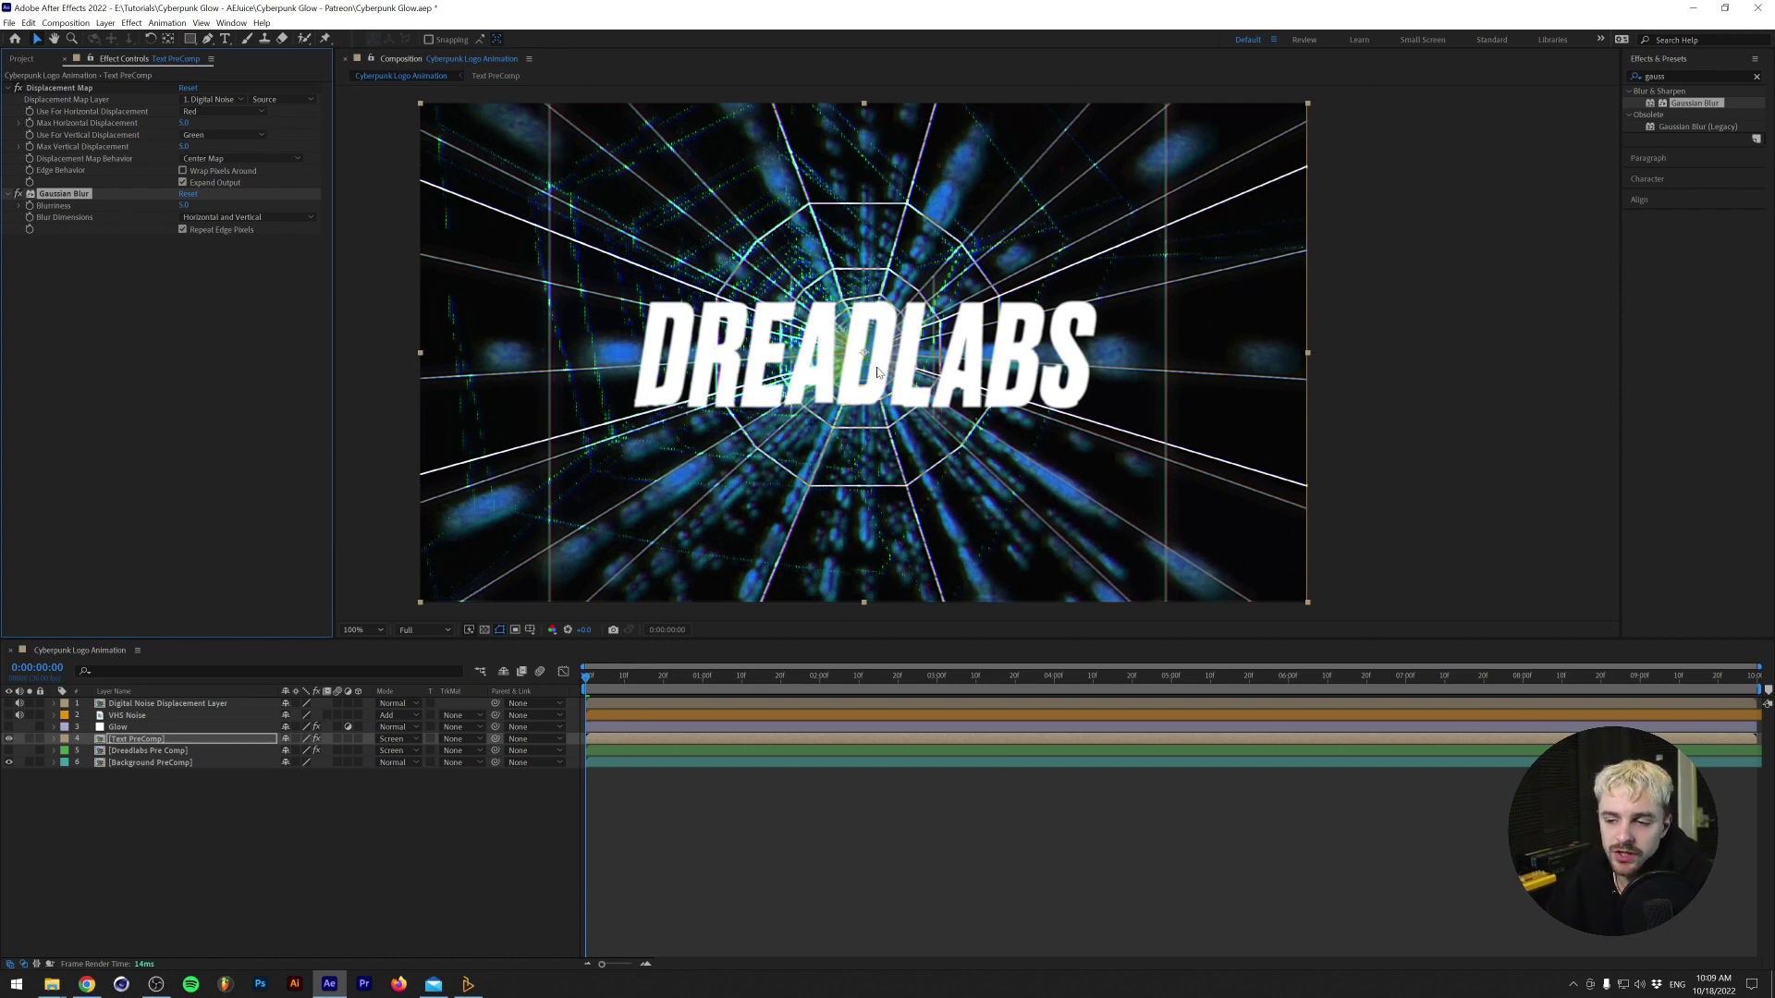
# Add the CC Toner effect to the Text PreComp below the Gaussian Blur and set its Tones to Pentone.
pyautogui.click(145, 361)
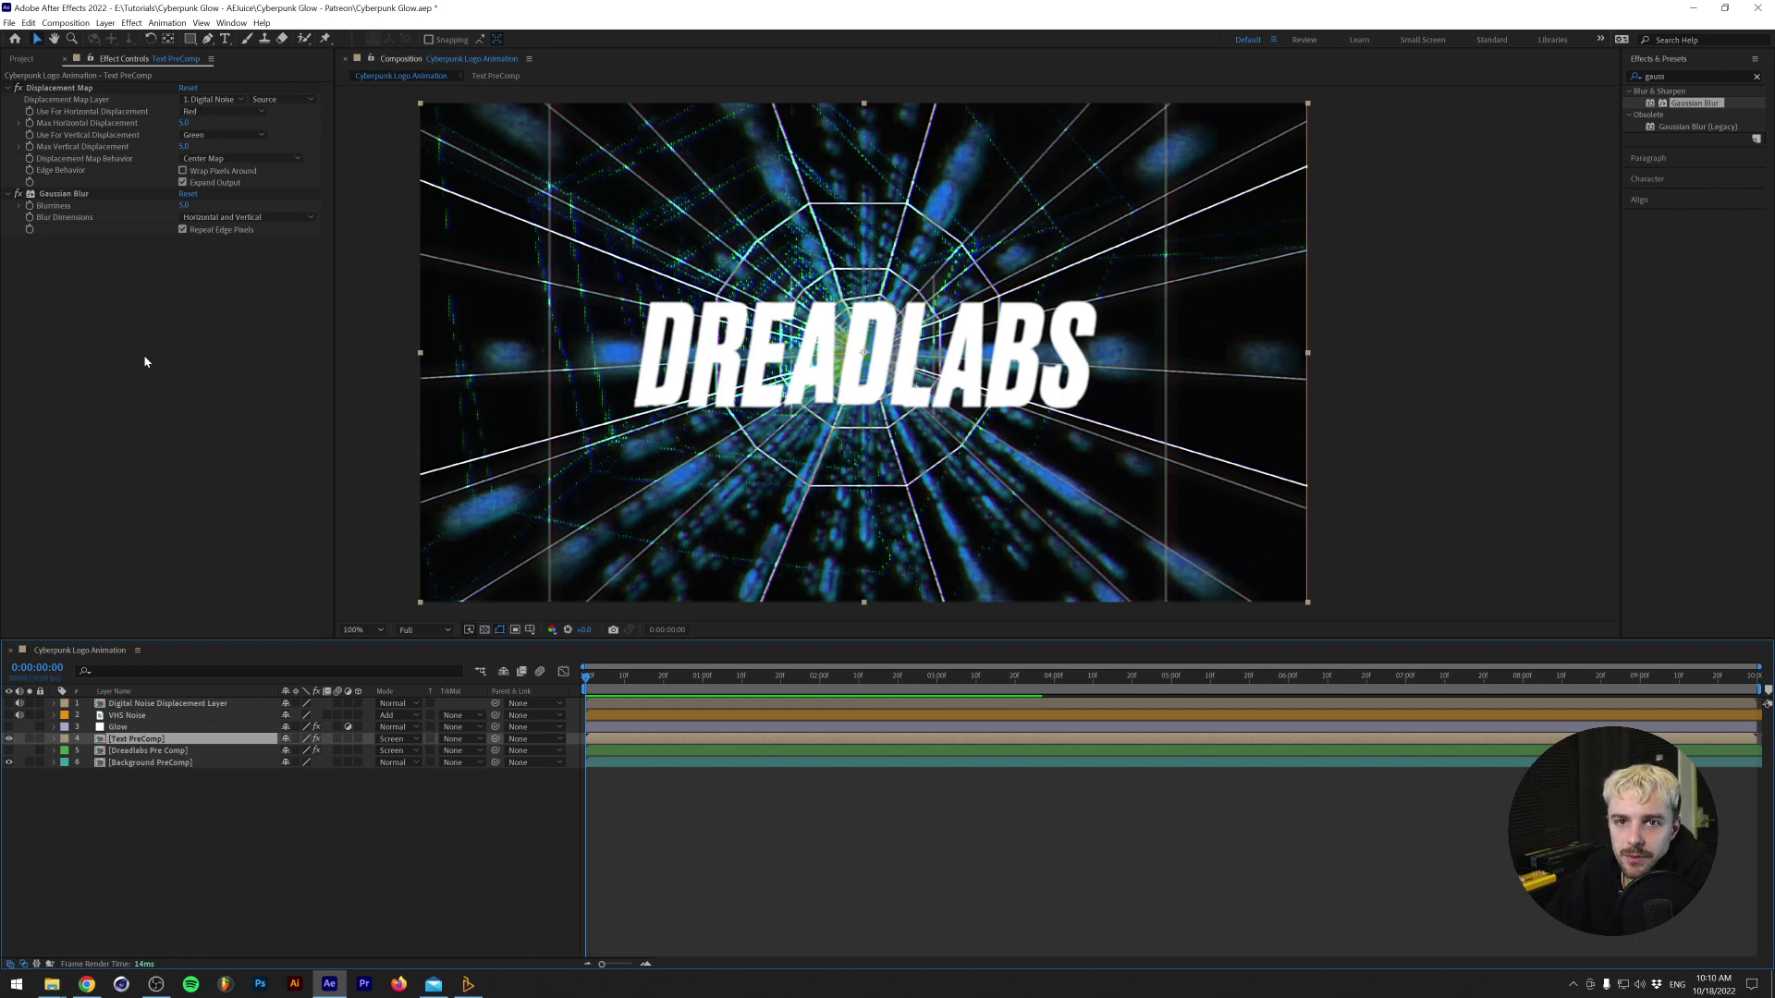
pyautogui.click(1688, 88)
pyautogui.click(1649, 76)
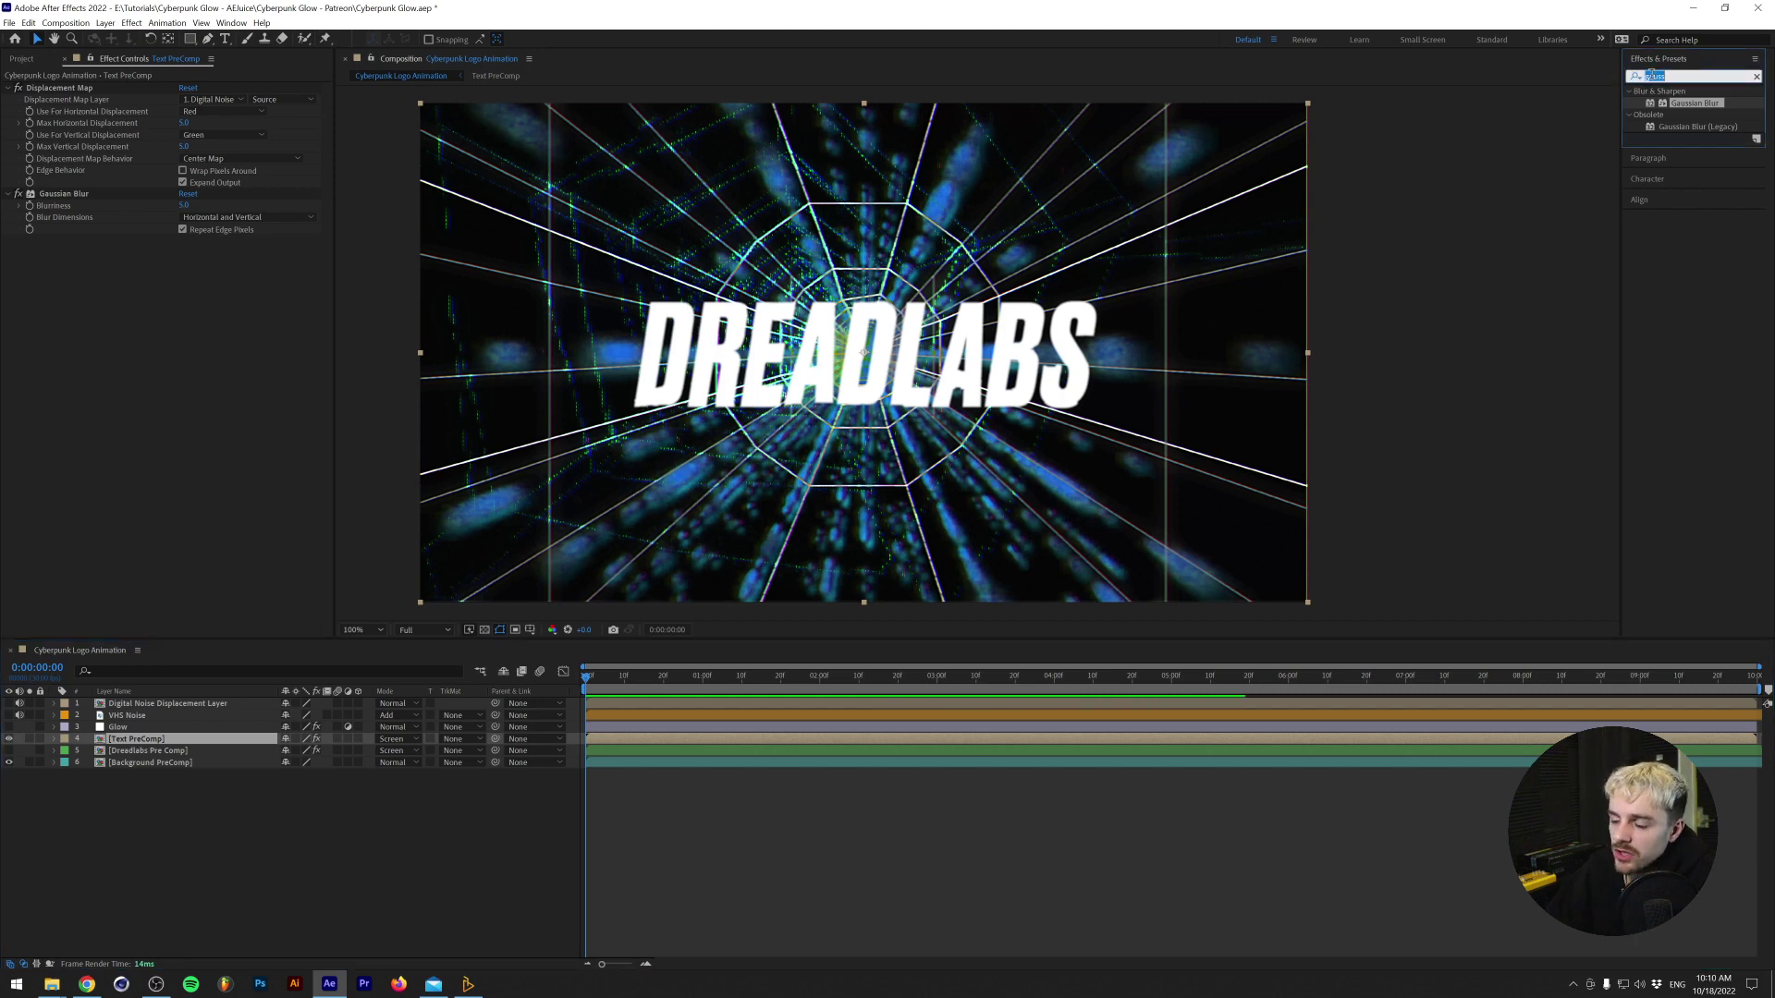
pyautogui.write('toner')
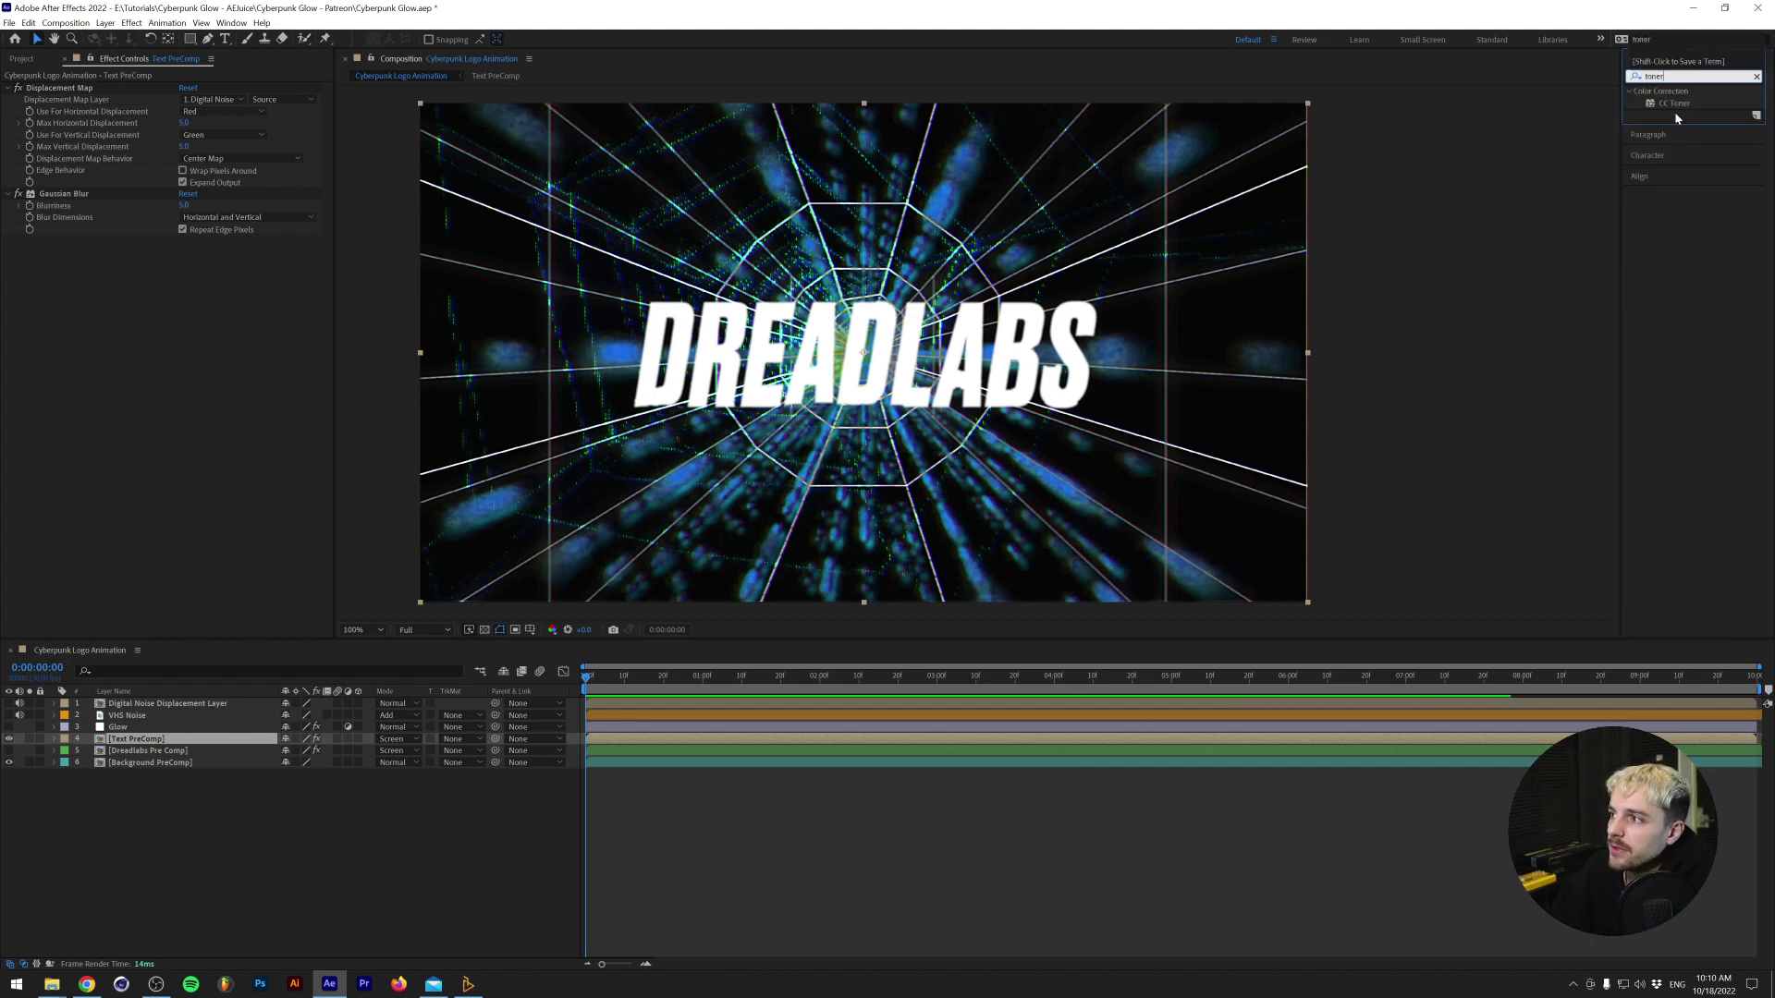
pyautogui.moveTo(1673, 103); pyautogui.dragTo(111, 296)
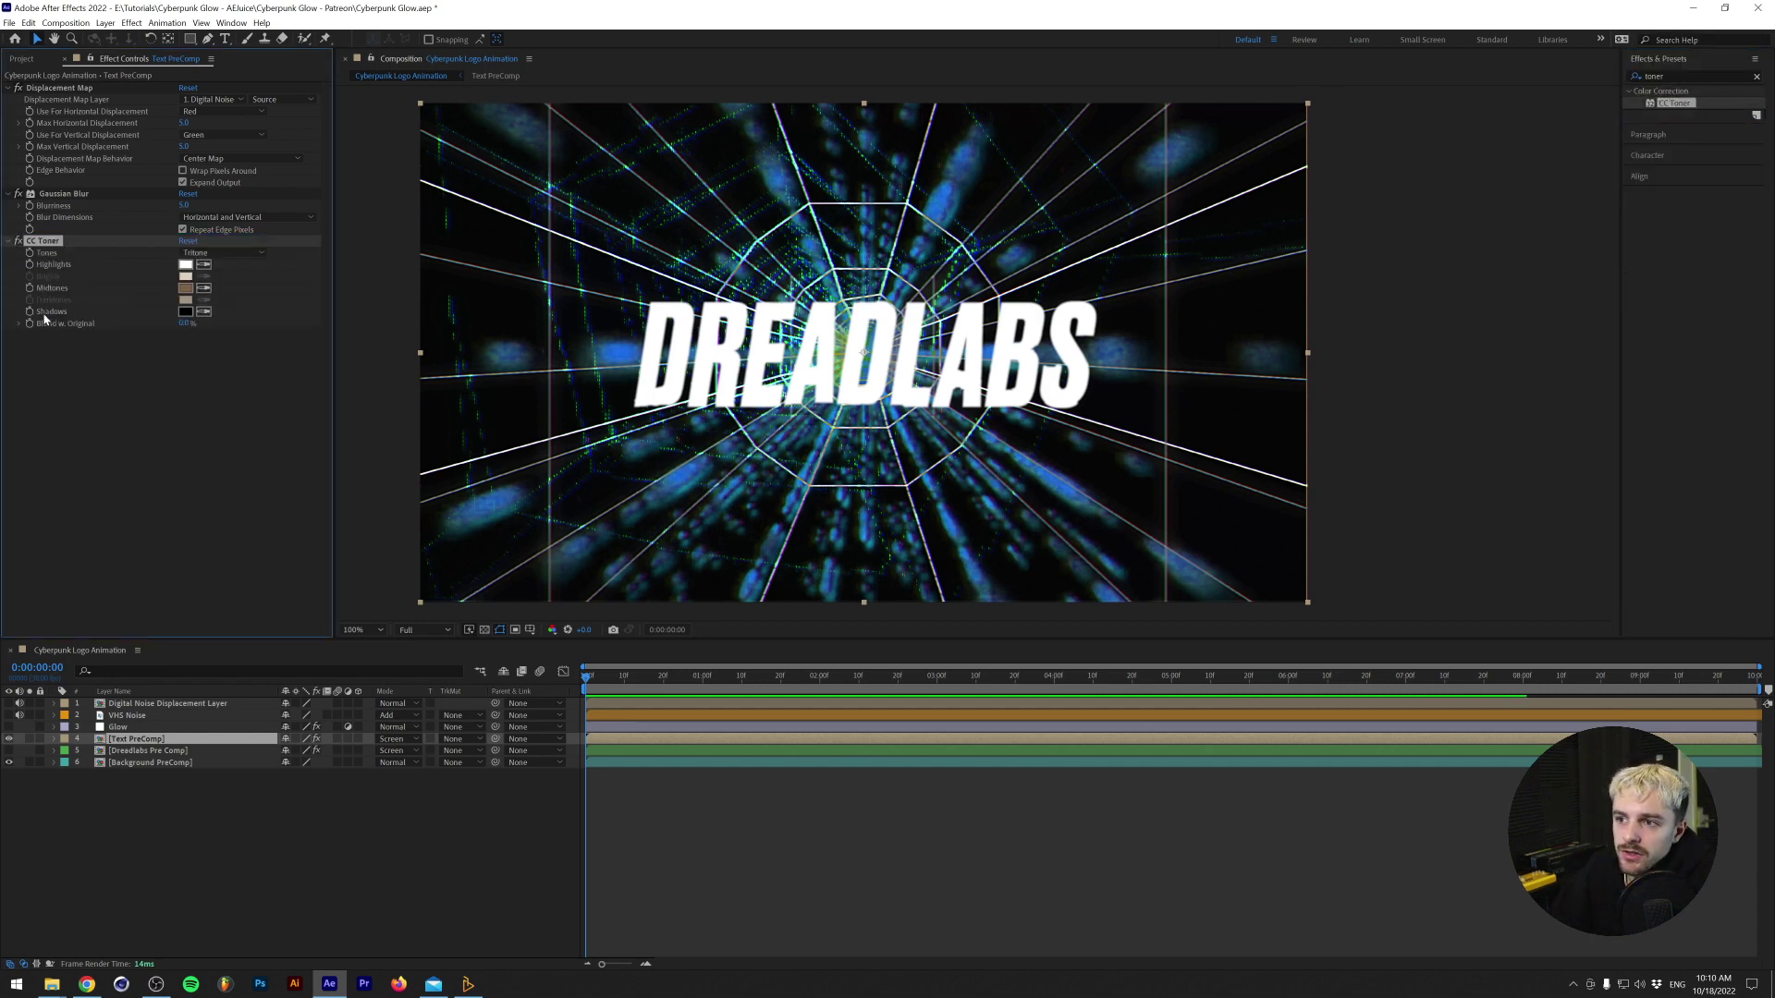
pyautogui.click(220, 252)
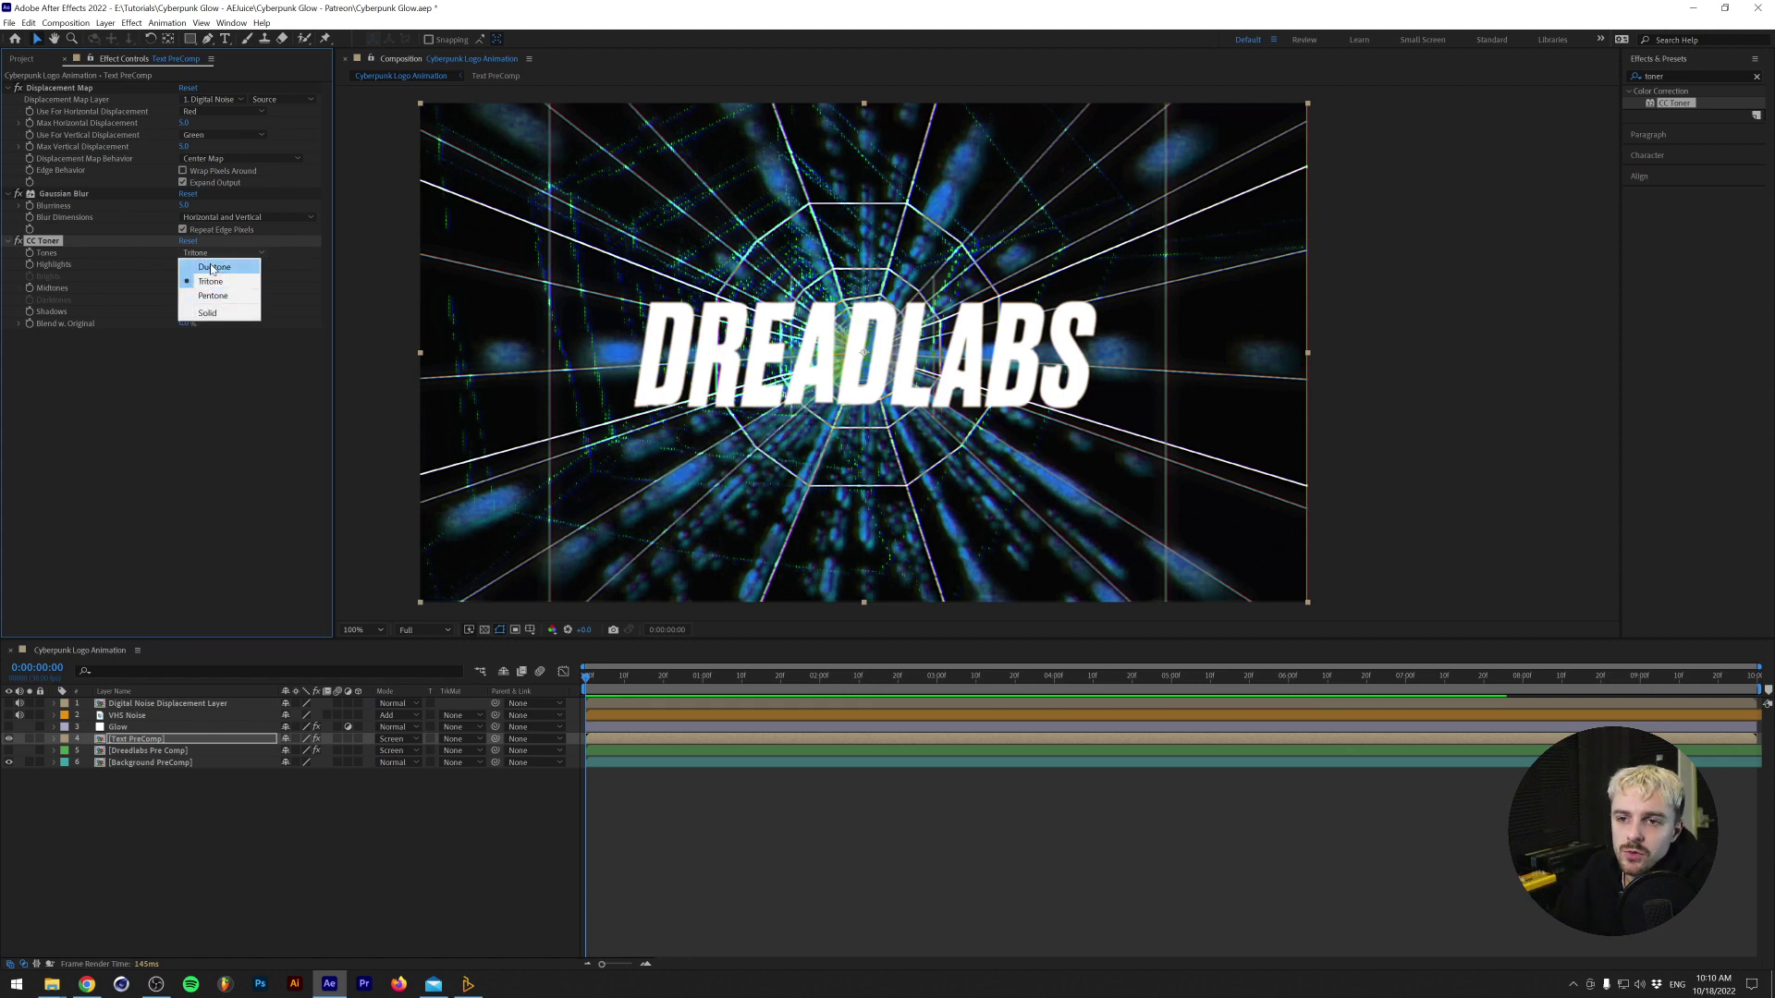
pyautogui.click(213, 268)
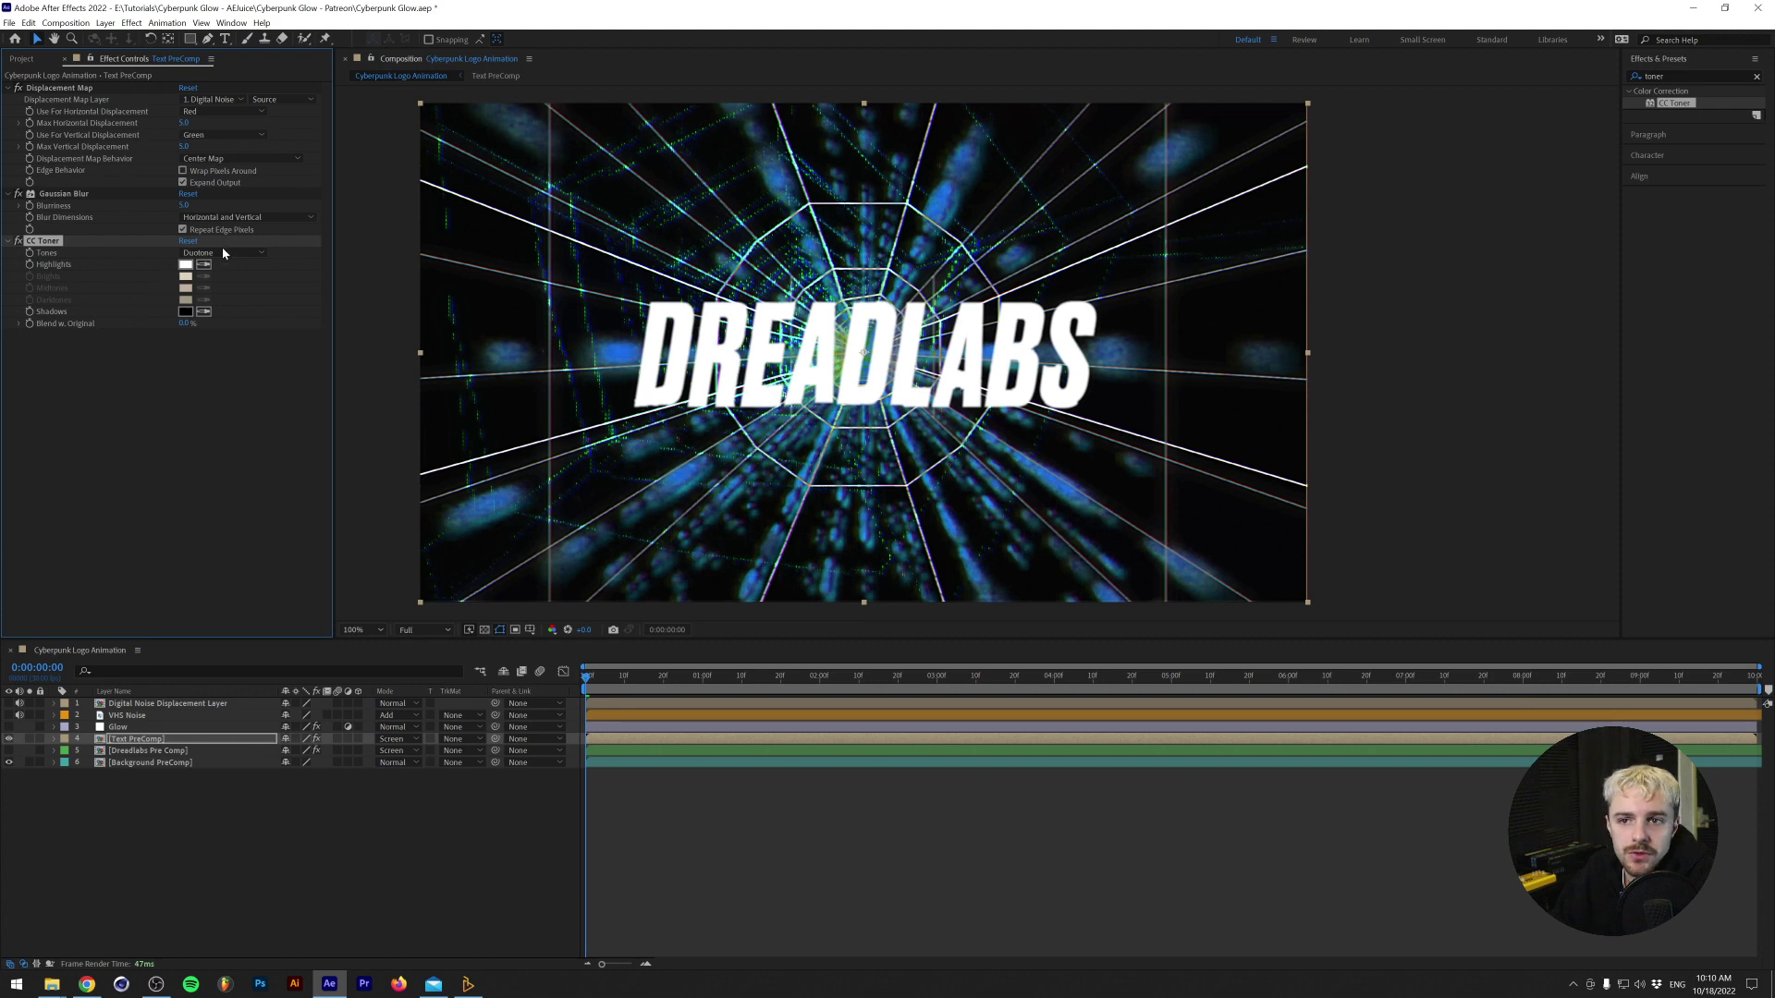
pyautogui.click(222, 253)
pyautogui.click(214, 290)
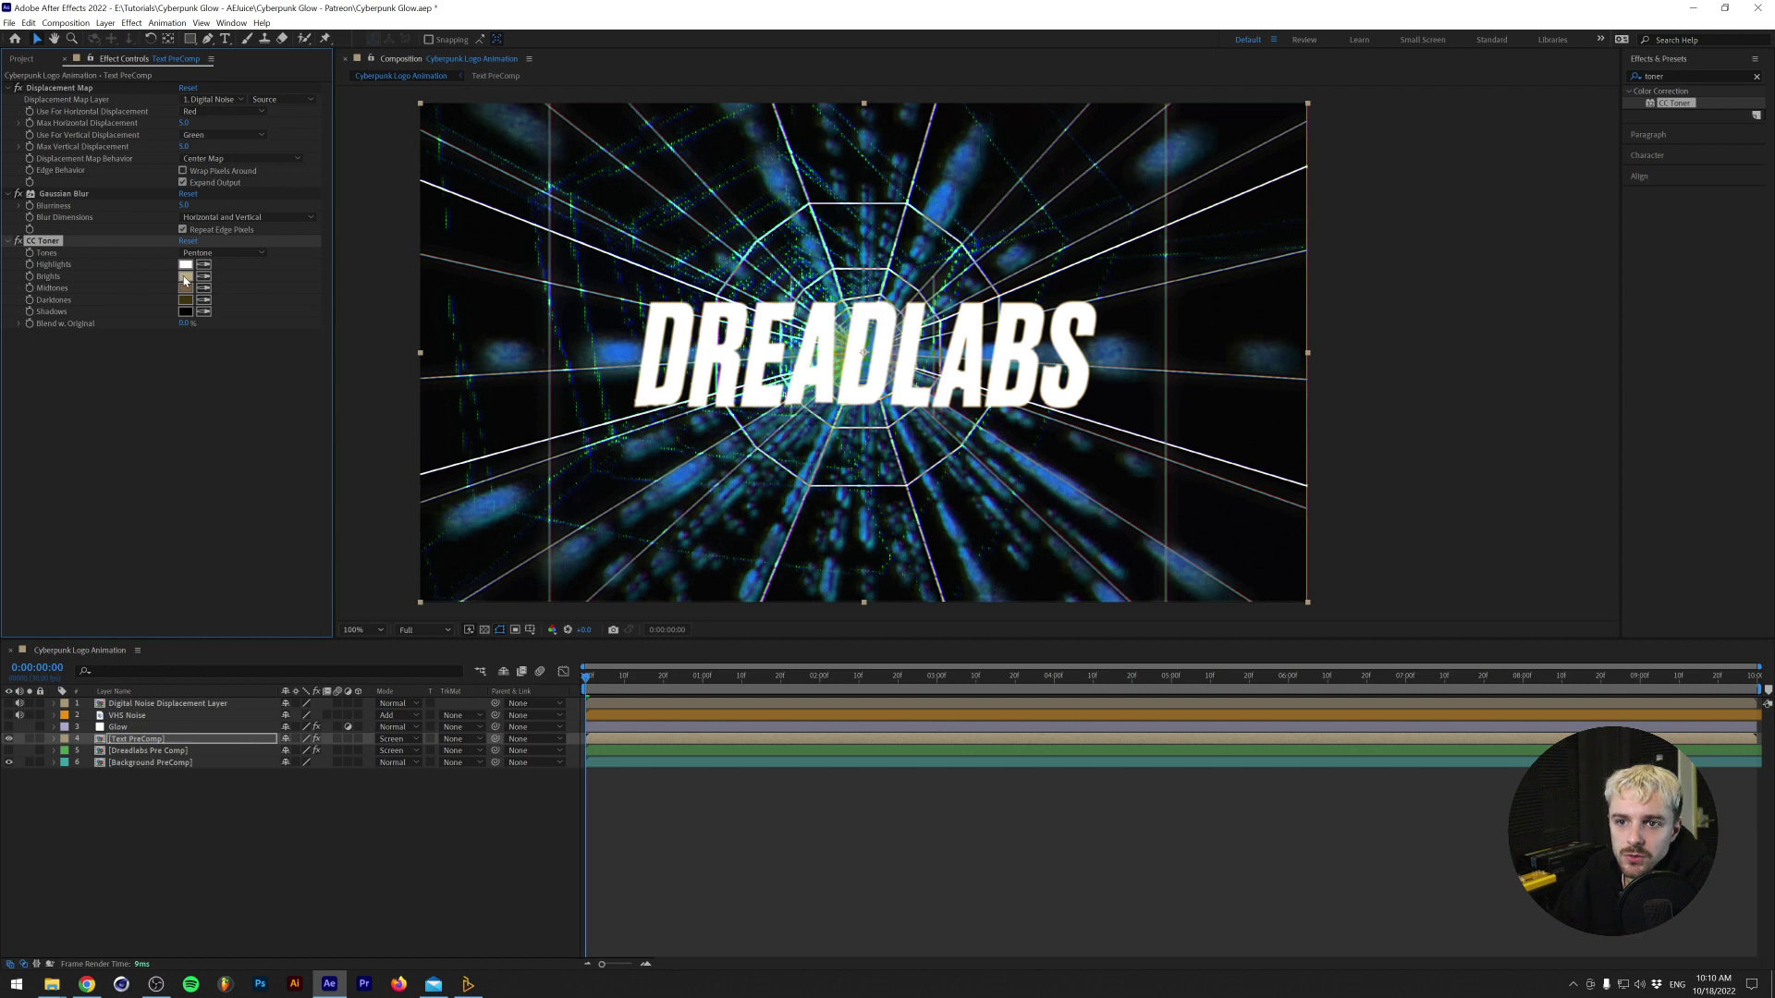
# Hide the Background PreComp layer and set the CC Toner Brights color to light cyan.
pyautogui.scroll(5, 614, 337)
pyautogui.moveTo(592, 349); pyautogui.dragTo(664, 338)
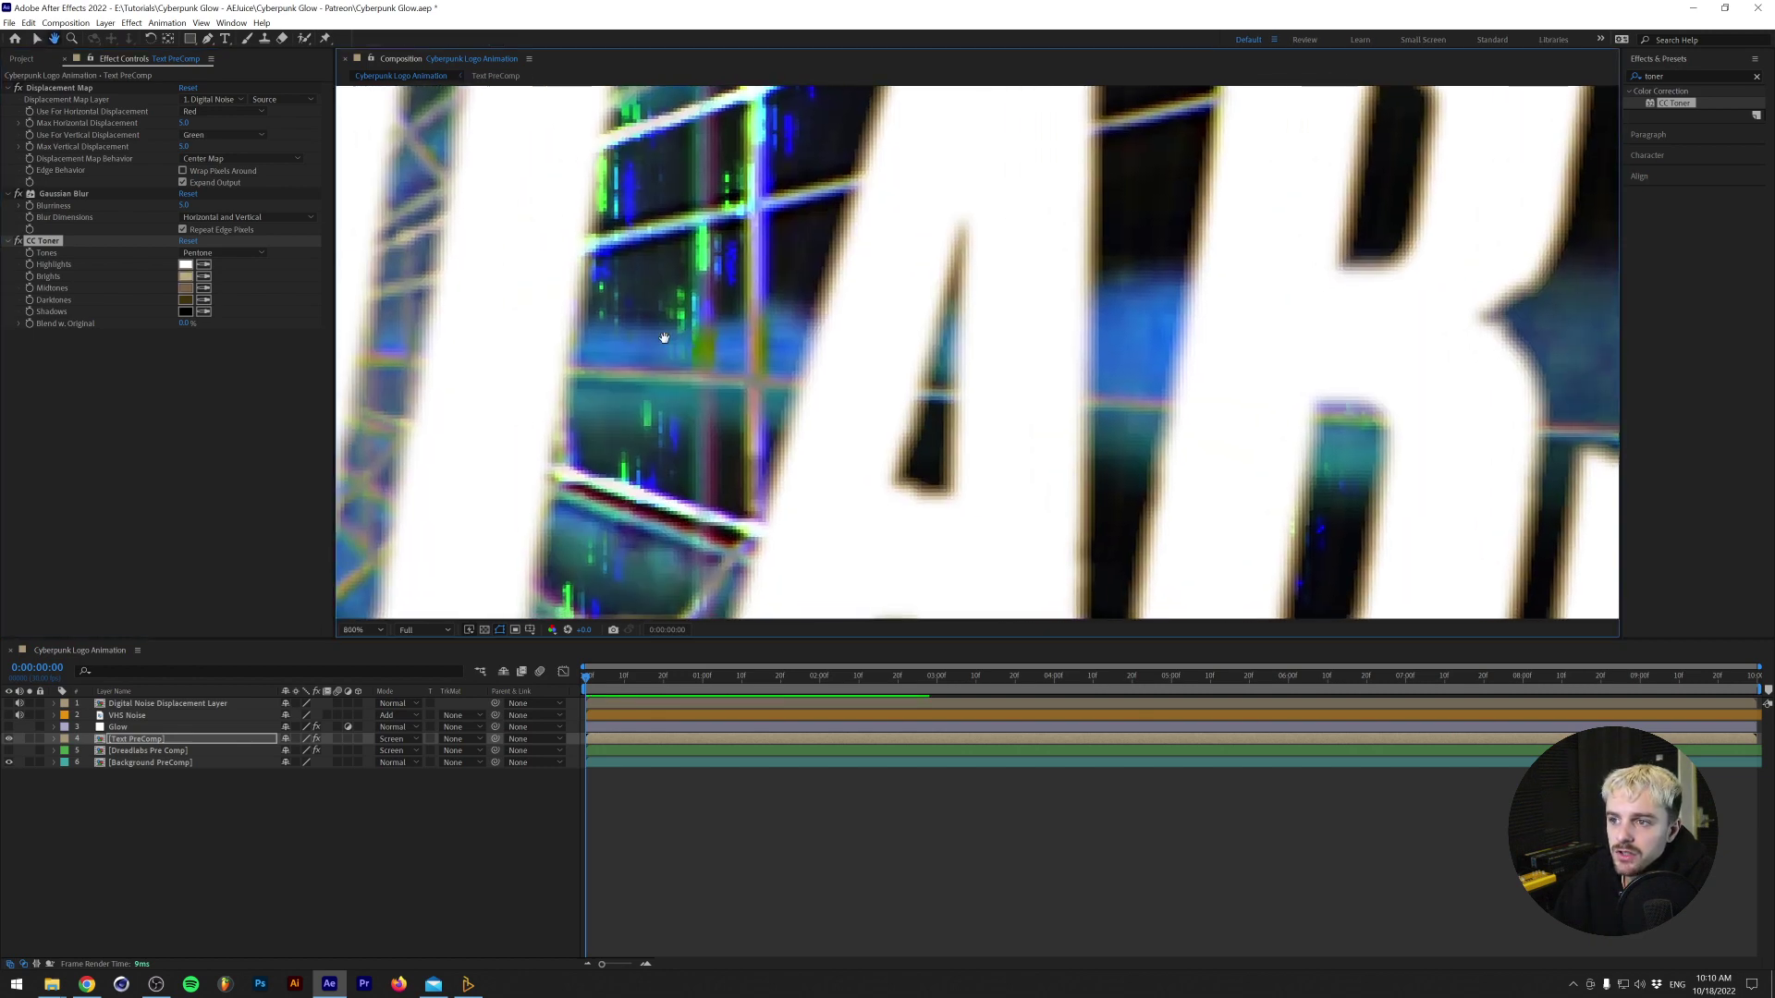
pyautogui.click(9, 764)
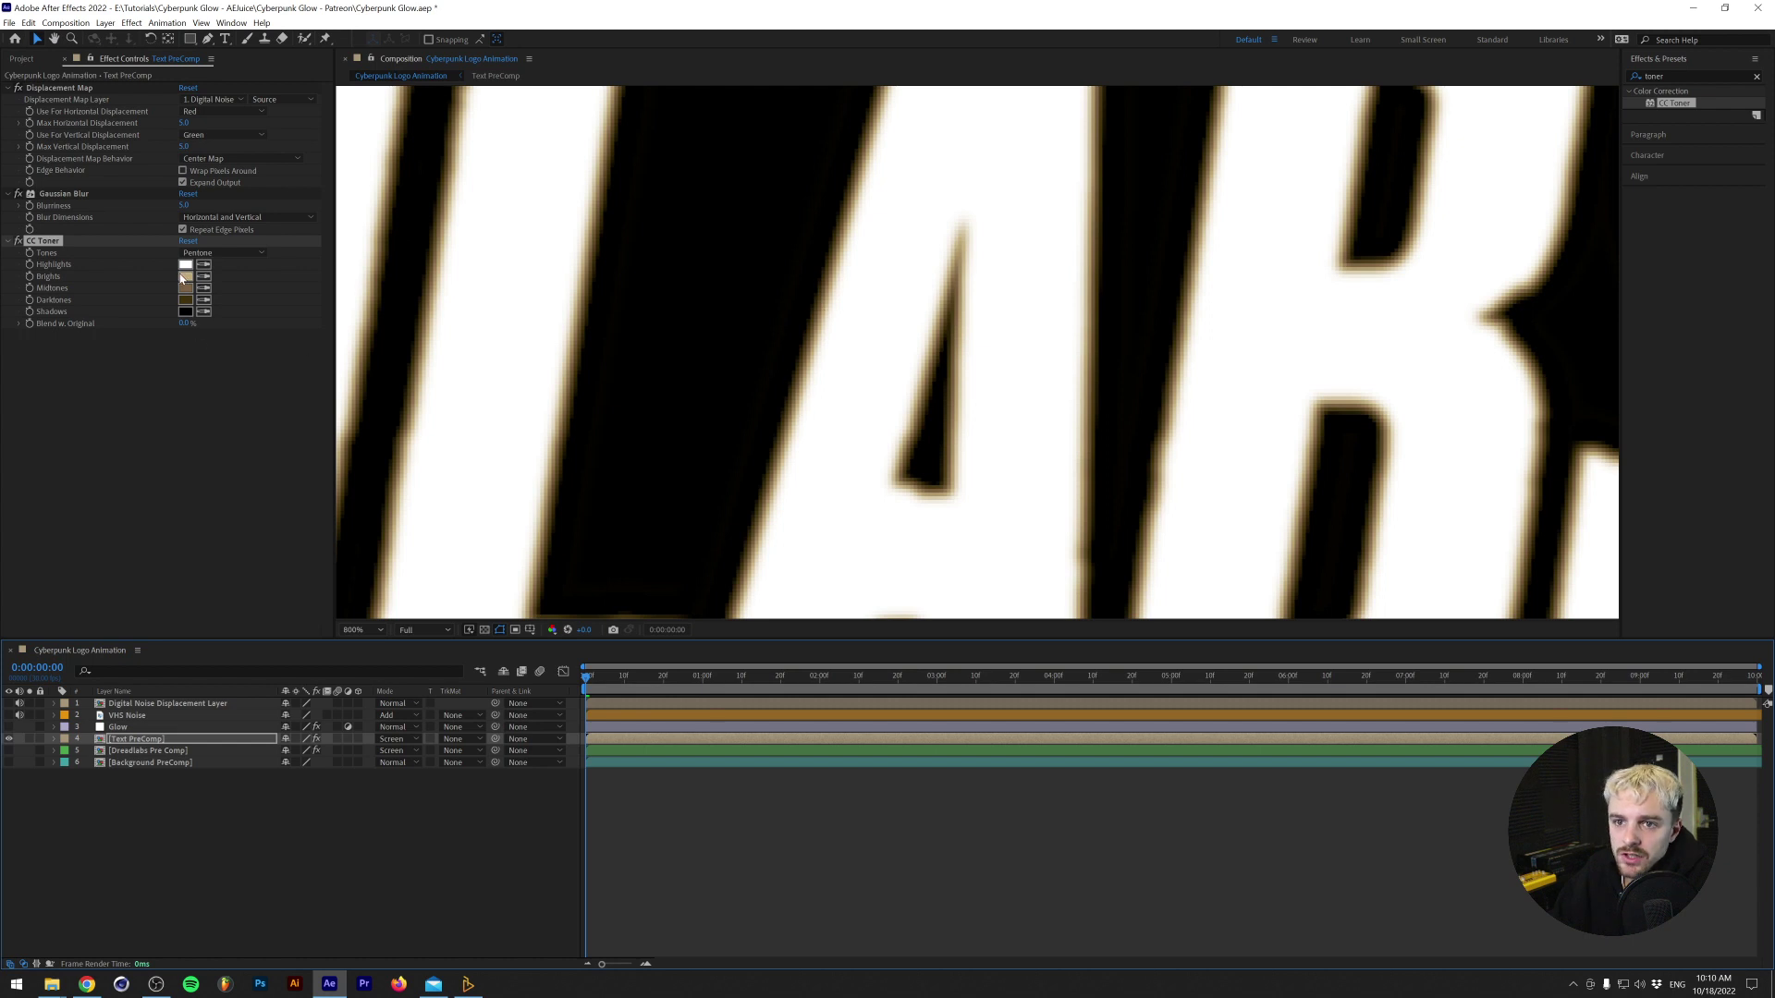
pyautogui.click(185, 277)
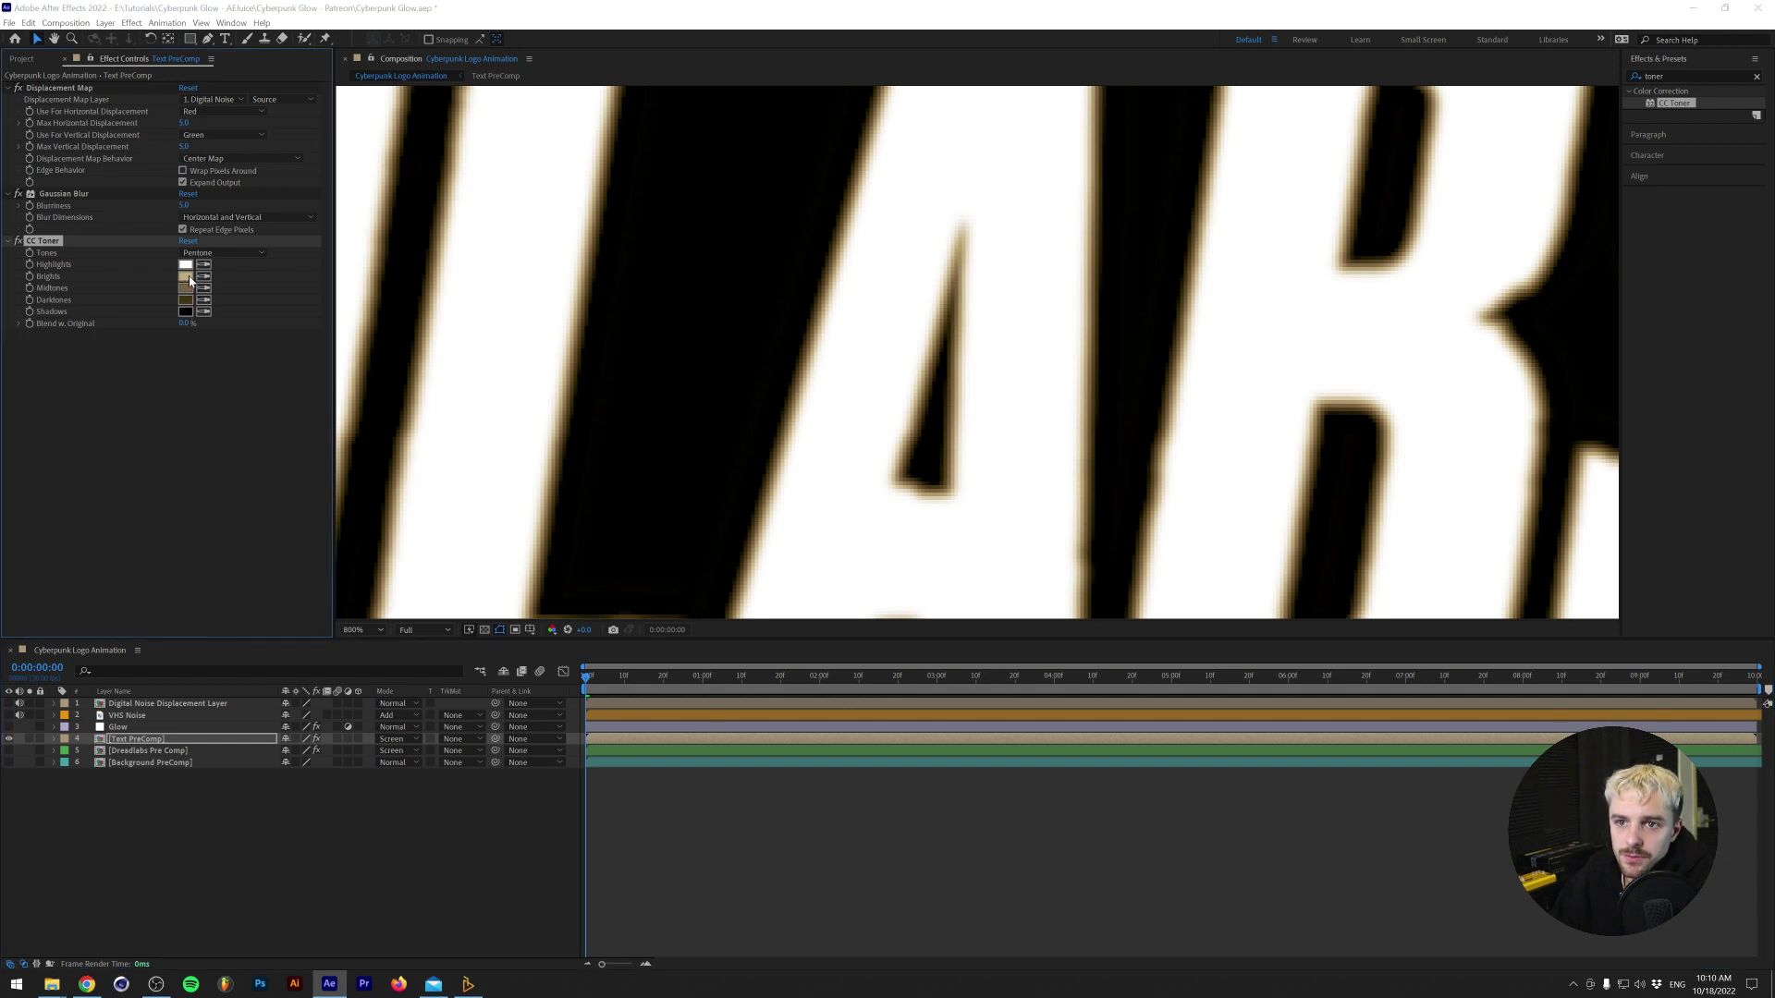
pyautogui.click(915, 497)
pyautogui.click(792, 407)
pyautogui.click(1024, 408)
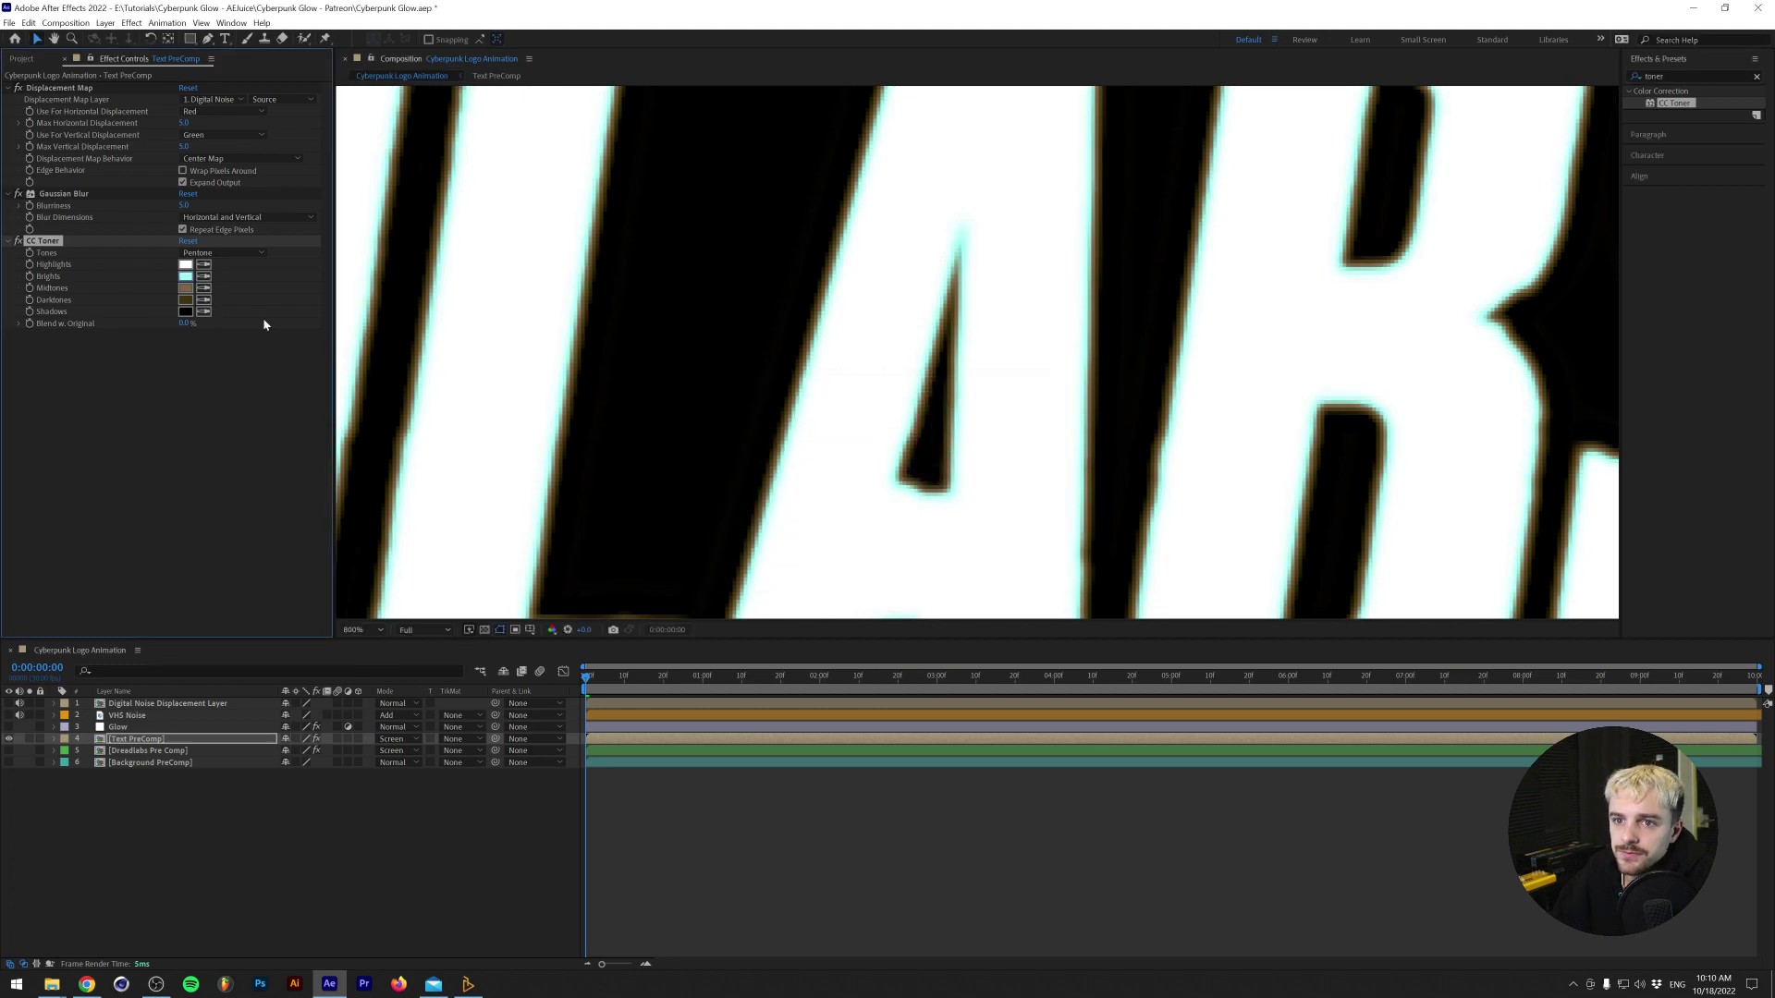
# Set the CC Toner Midtones color to bright cyan and the Darktones color to dark teal-blue.
pyautogui.click(186, 287)
pyautogui.click(914, 493)
pyautogui.click(864, 458)
pyautogui.click(1024, 408)
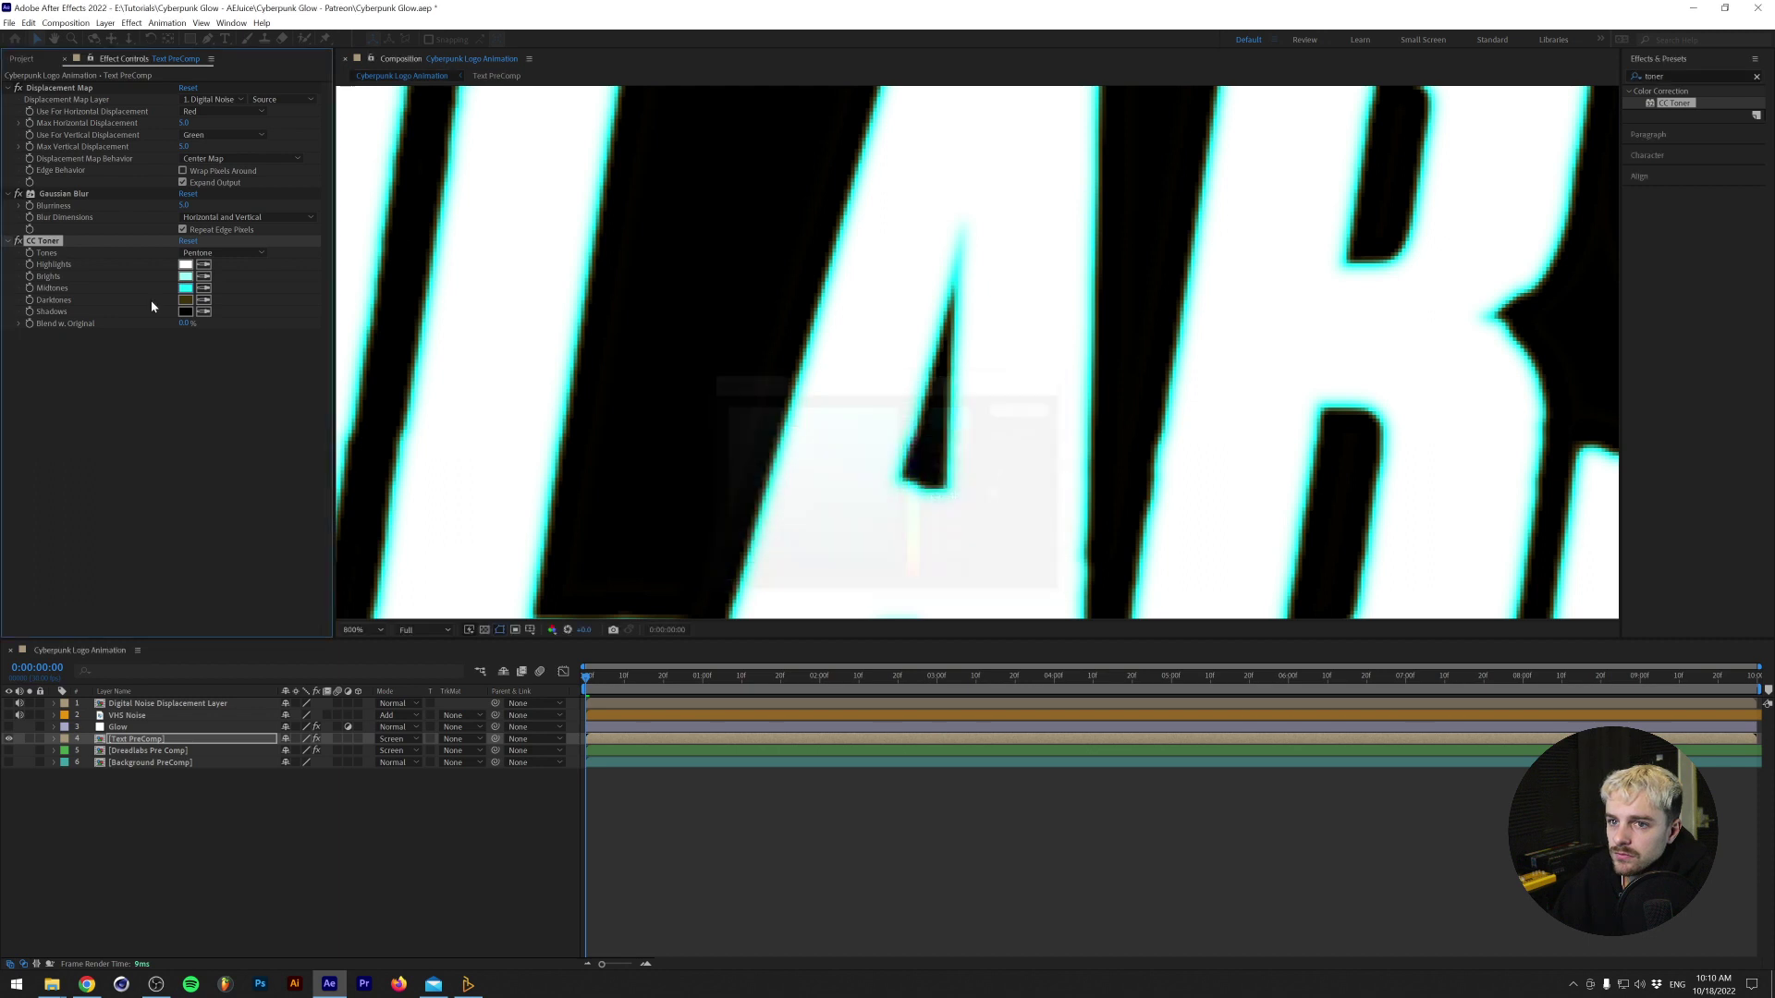
pyautogui.click(186, 301)
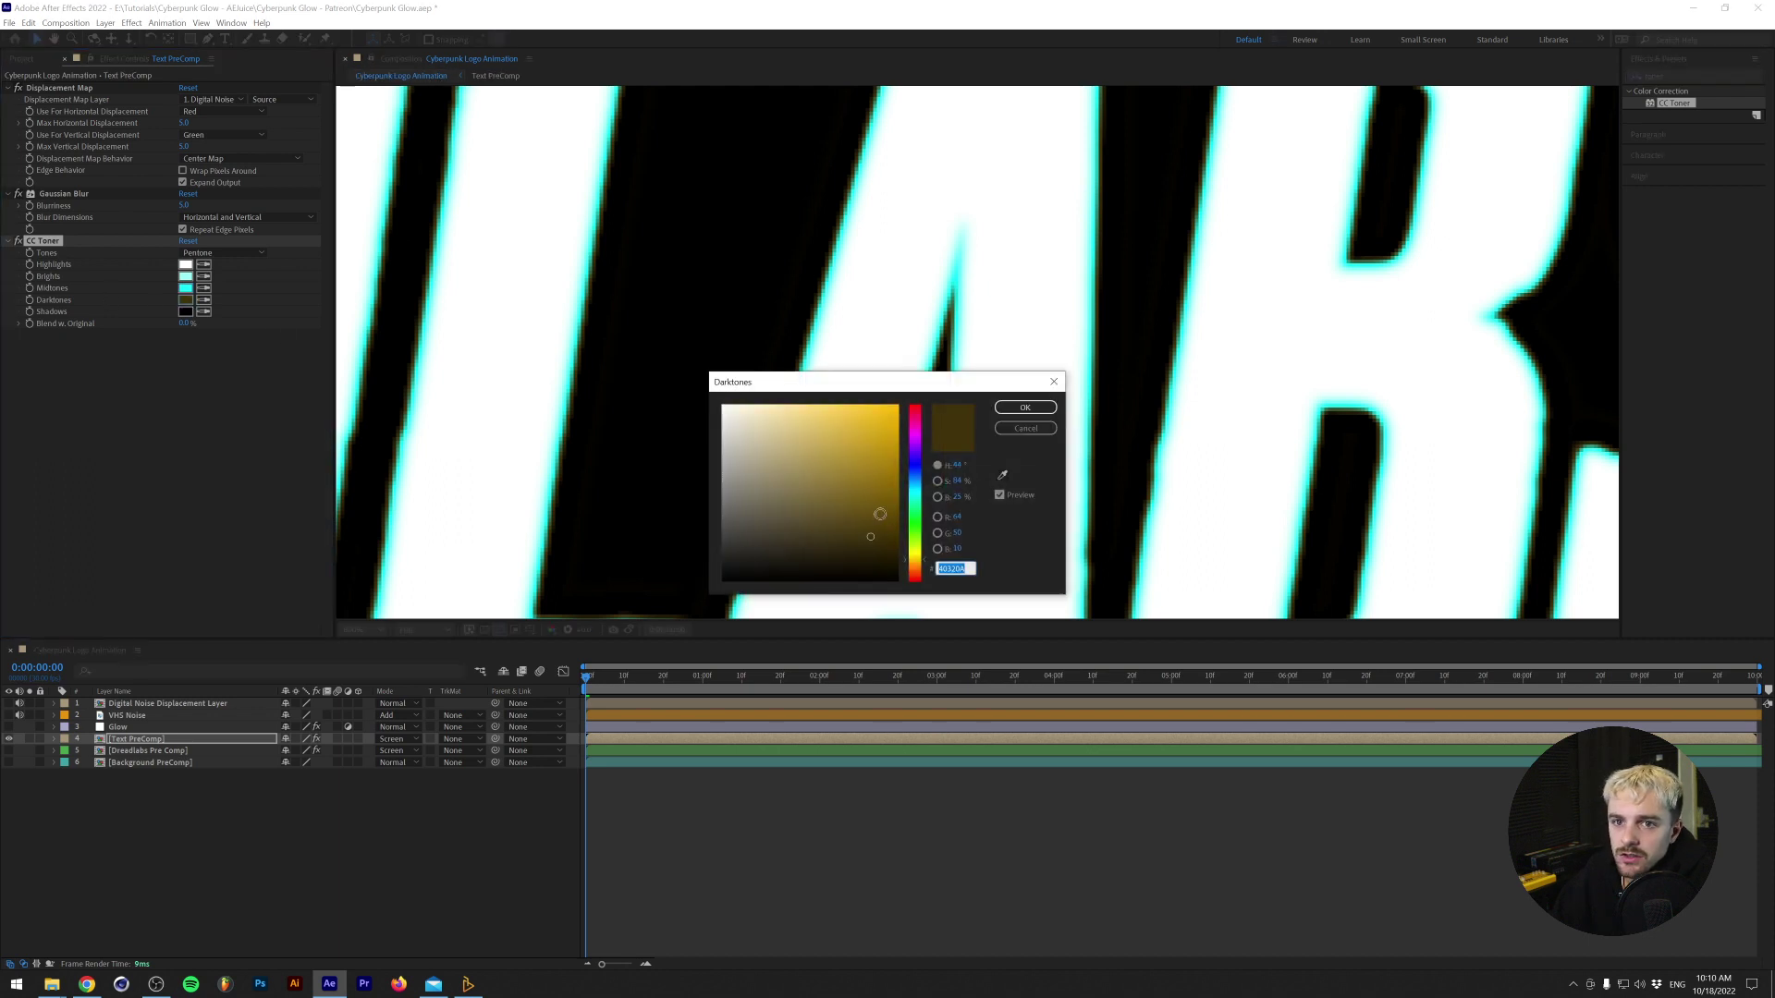
pyautogui.click(918, 480)
pyautogui.moveTo(918, 480)
pyautogui.mouseDown()
pyautogui.moveTo(874, 490)
pyautogui.moveTo(888, 474)
pyautogui.moveTo(898, 493)
pyautogui.mouseUp()
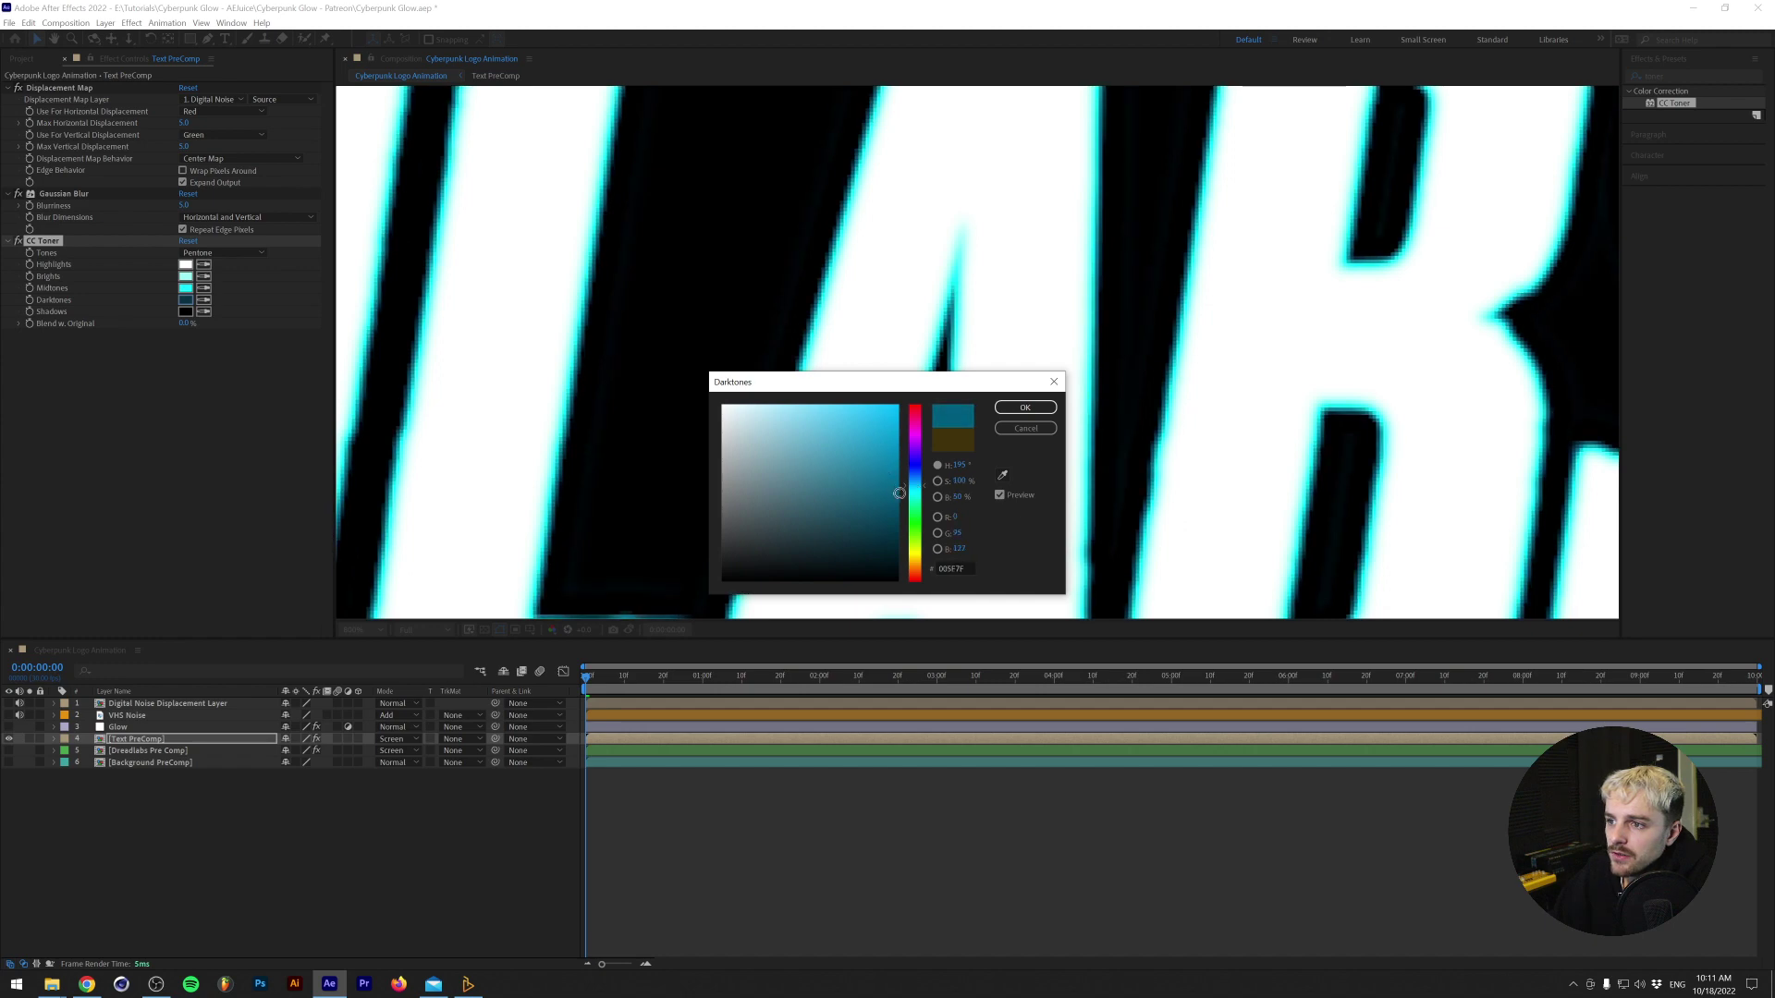
pyautogui.click(1024, 408)
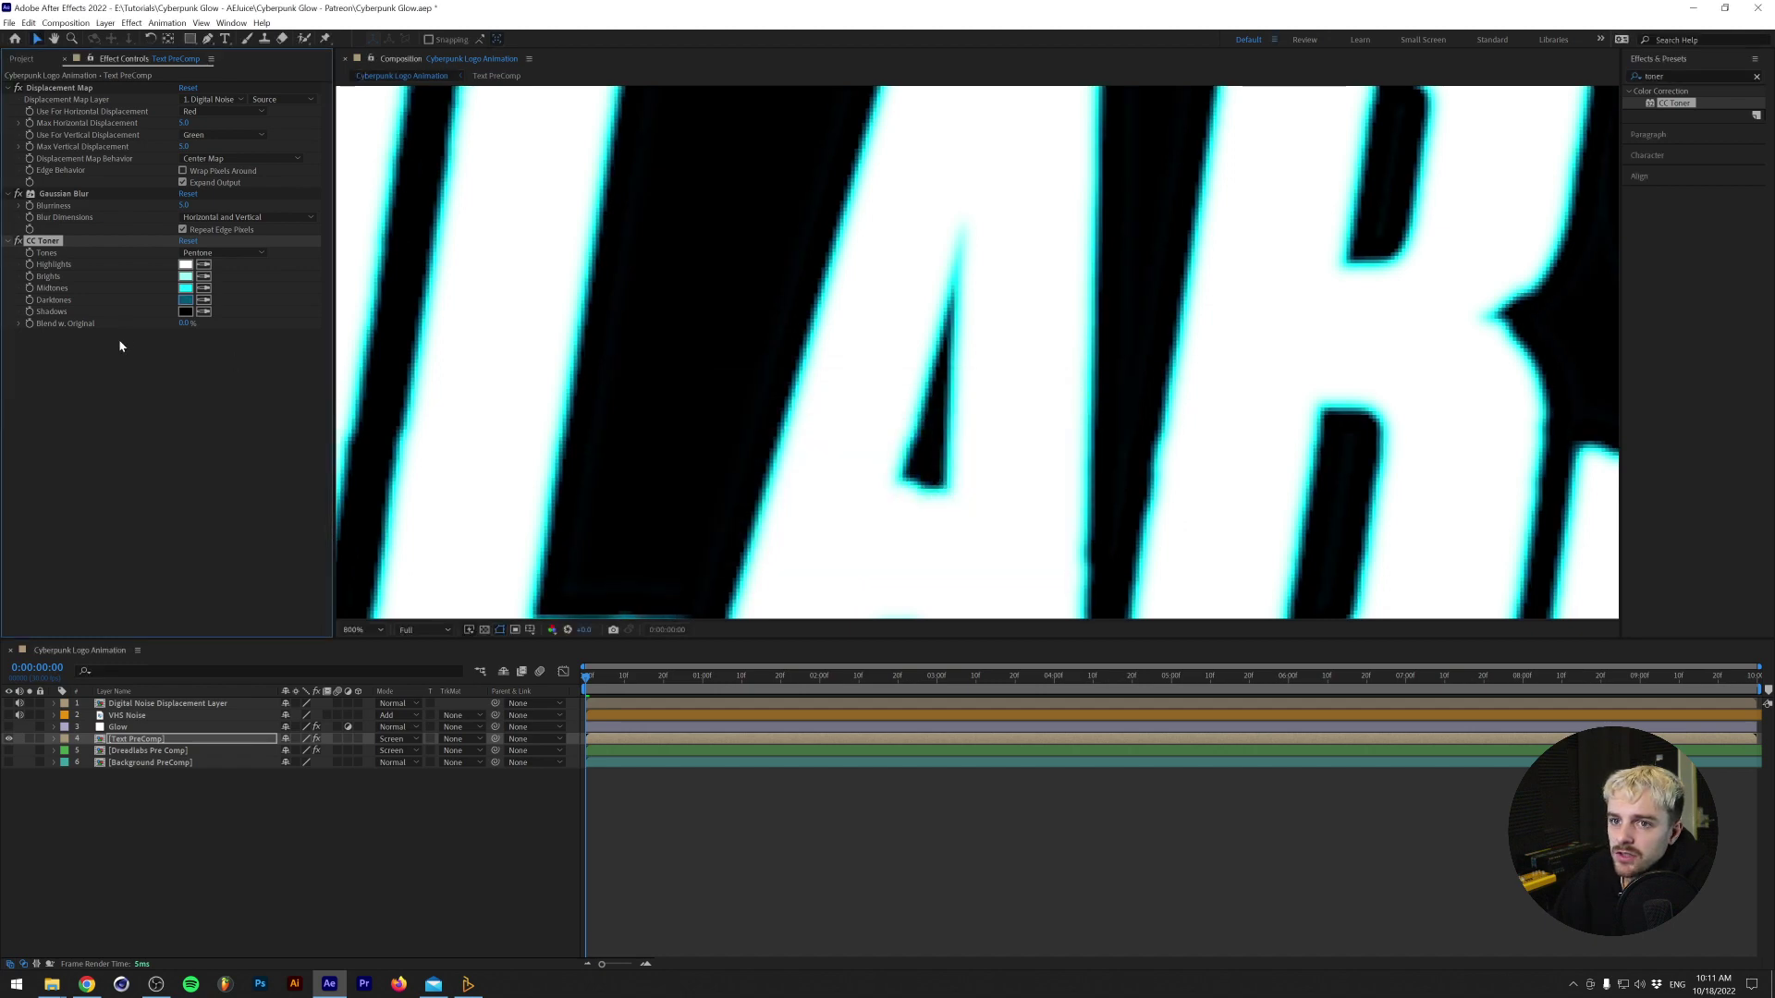
# Try a cyan-blue tint for the CC Toner Shadows color.
pyautogui.scroll(-2, 756, 426)
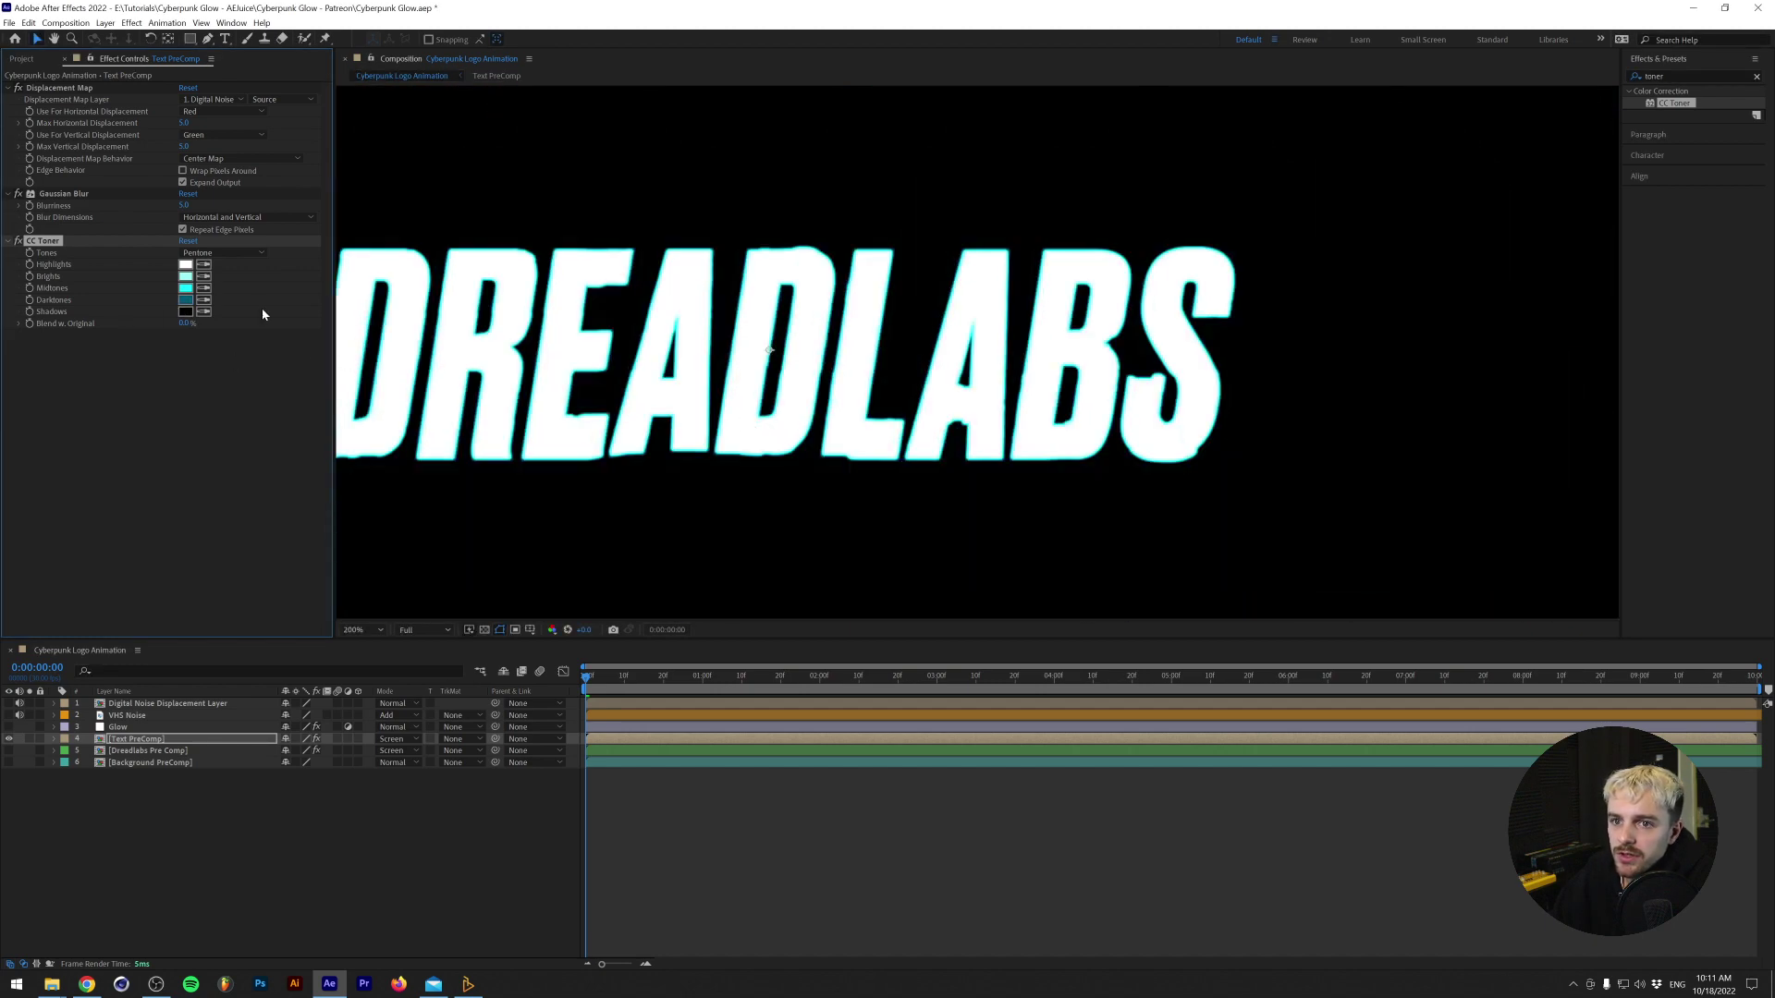
pyautogui.click(185, 312)
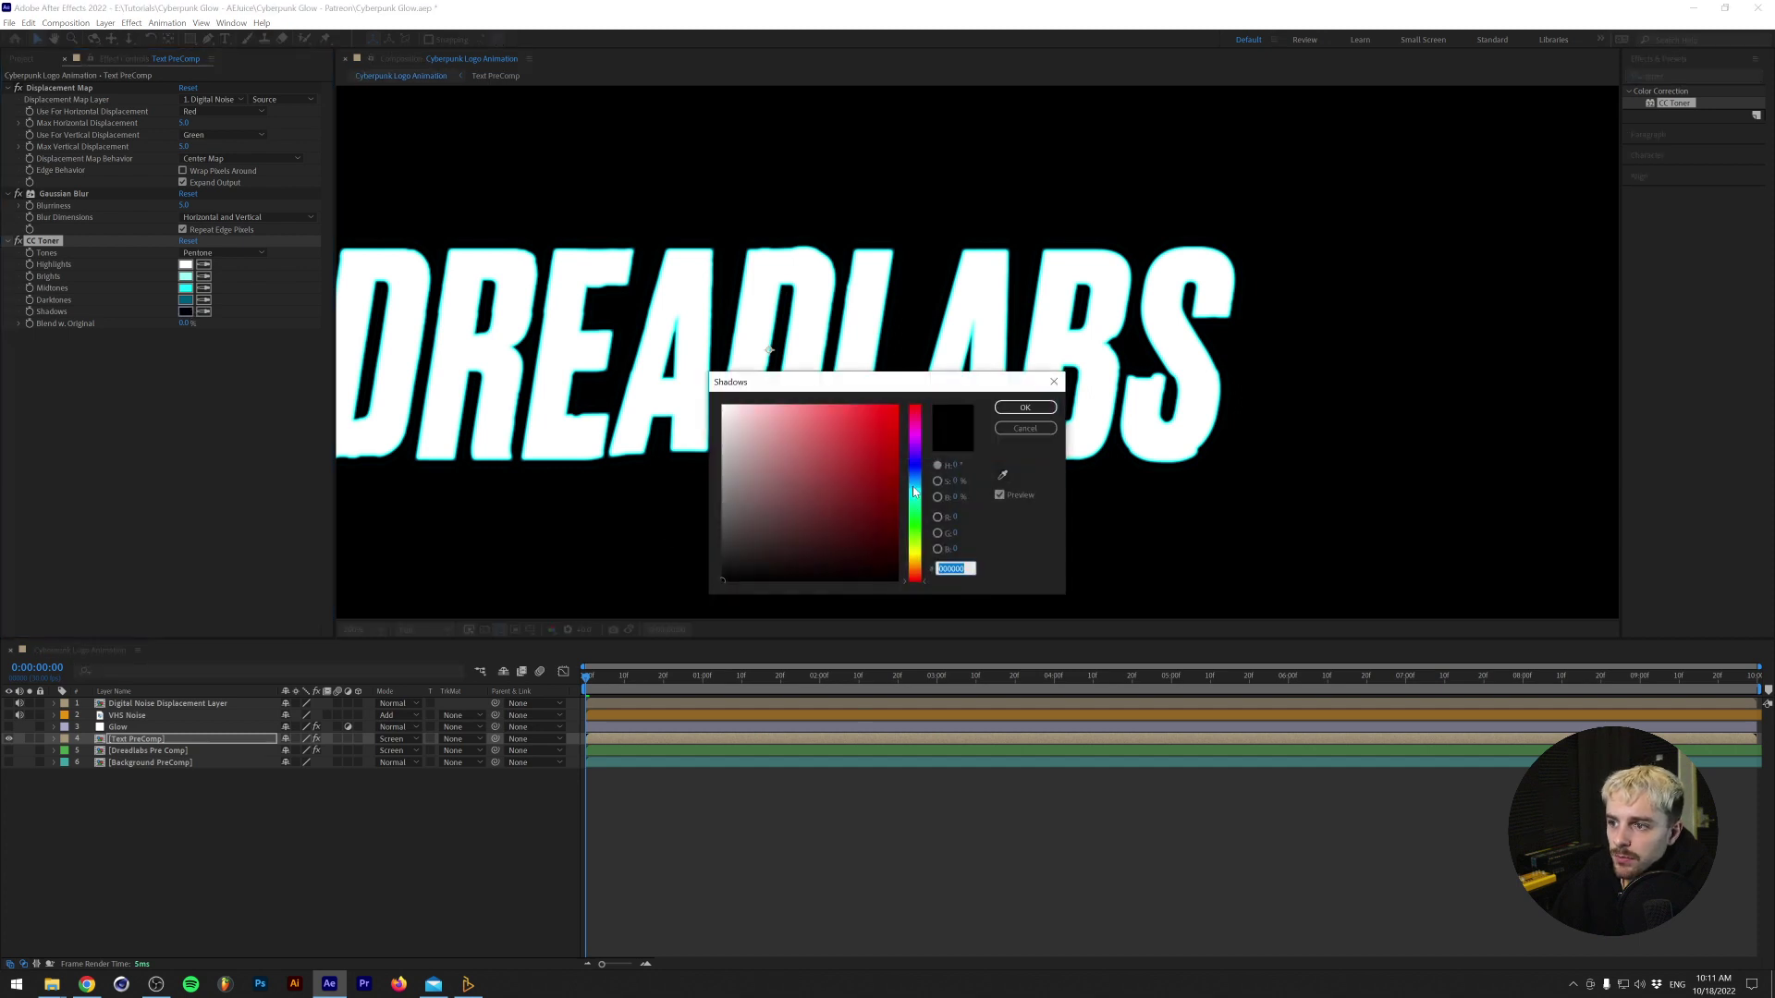
pyautogui.click(913, 495)
pyautogui.click(874, 488)
pyautogui.press('Return')
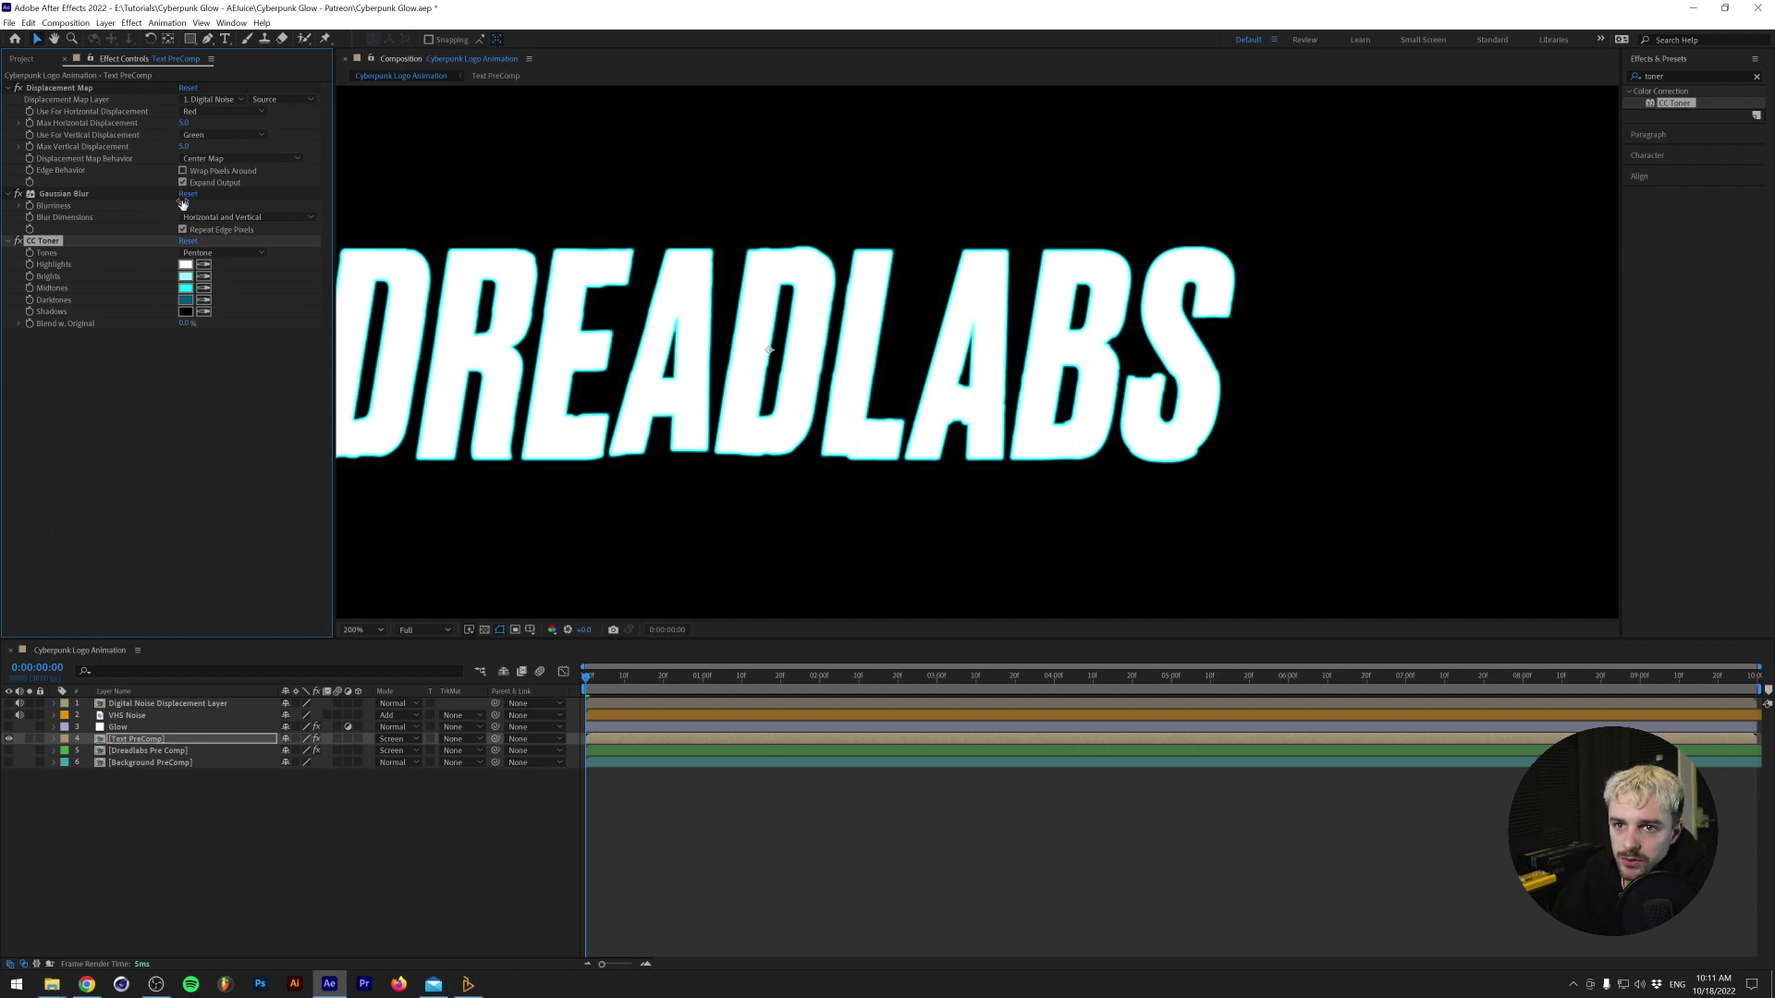
# Increase the Text PreComp's Gaussian Blur Blurriness slightly and make the Background PreComp layer visible again.
pyautogui.moveTo(184, 205)
pyautogui.mouseDown()
pyautogui.moveTo(268, 204)
pyautogui.moveTo(215, 202)
pyautogui.mouseUp()
pyautogui.press(',')
pyautogui.press('space')
pyautogui.press('space')
pyautogui.click(8, 762)
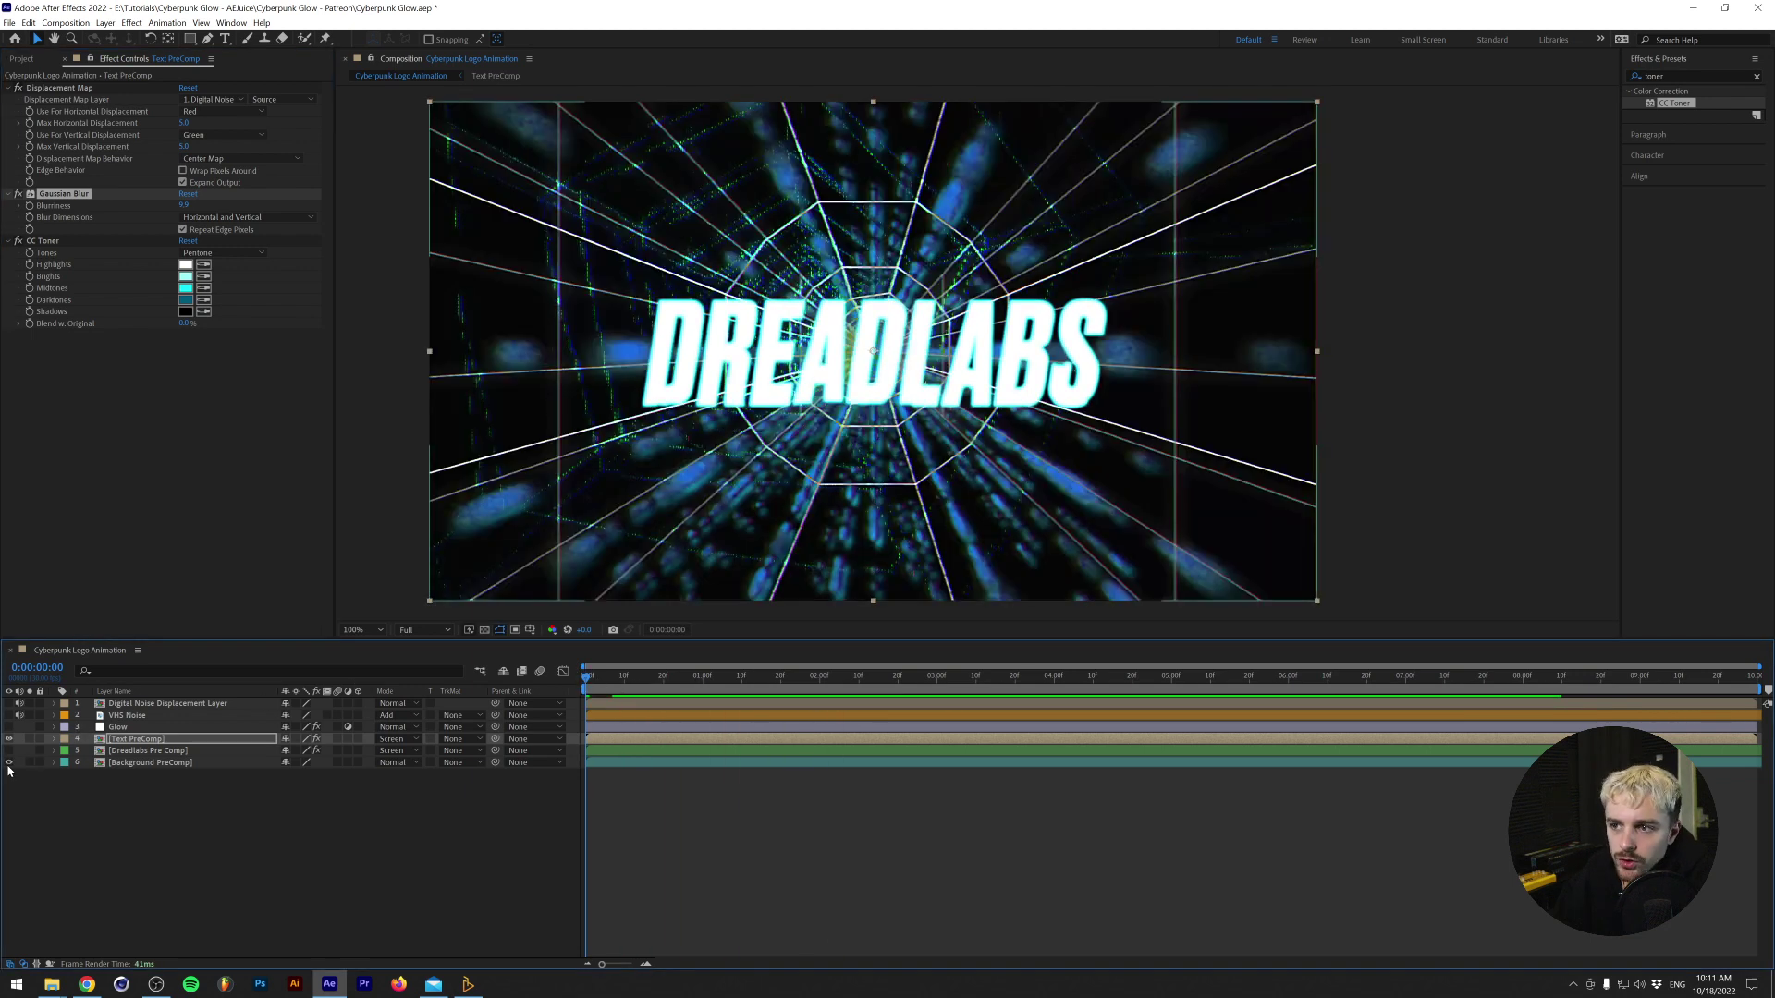
pyautogui.click(59, 313)
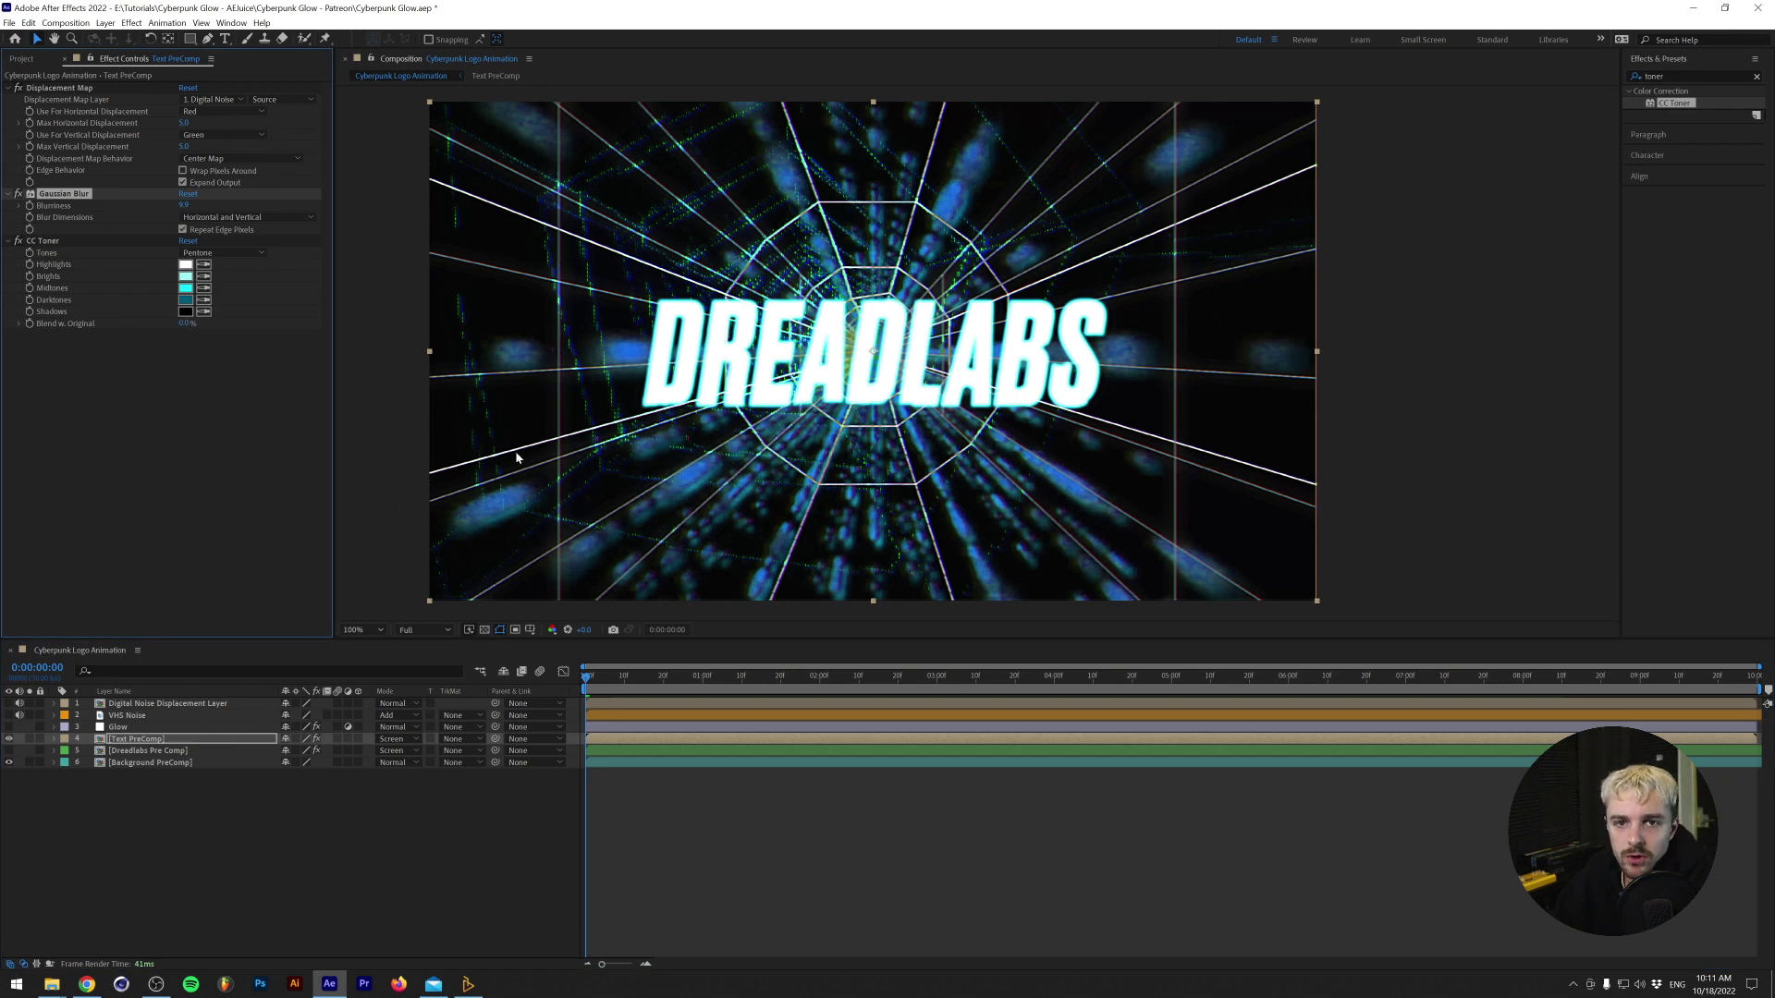
# Replace the hidden Glow layer with a new adjustment layer named Glow above the Text PreComp.
pyautogui.click(127, 728)
pyautogui.press('Delete')
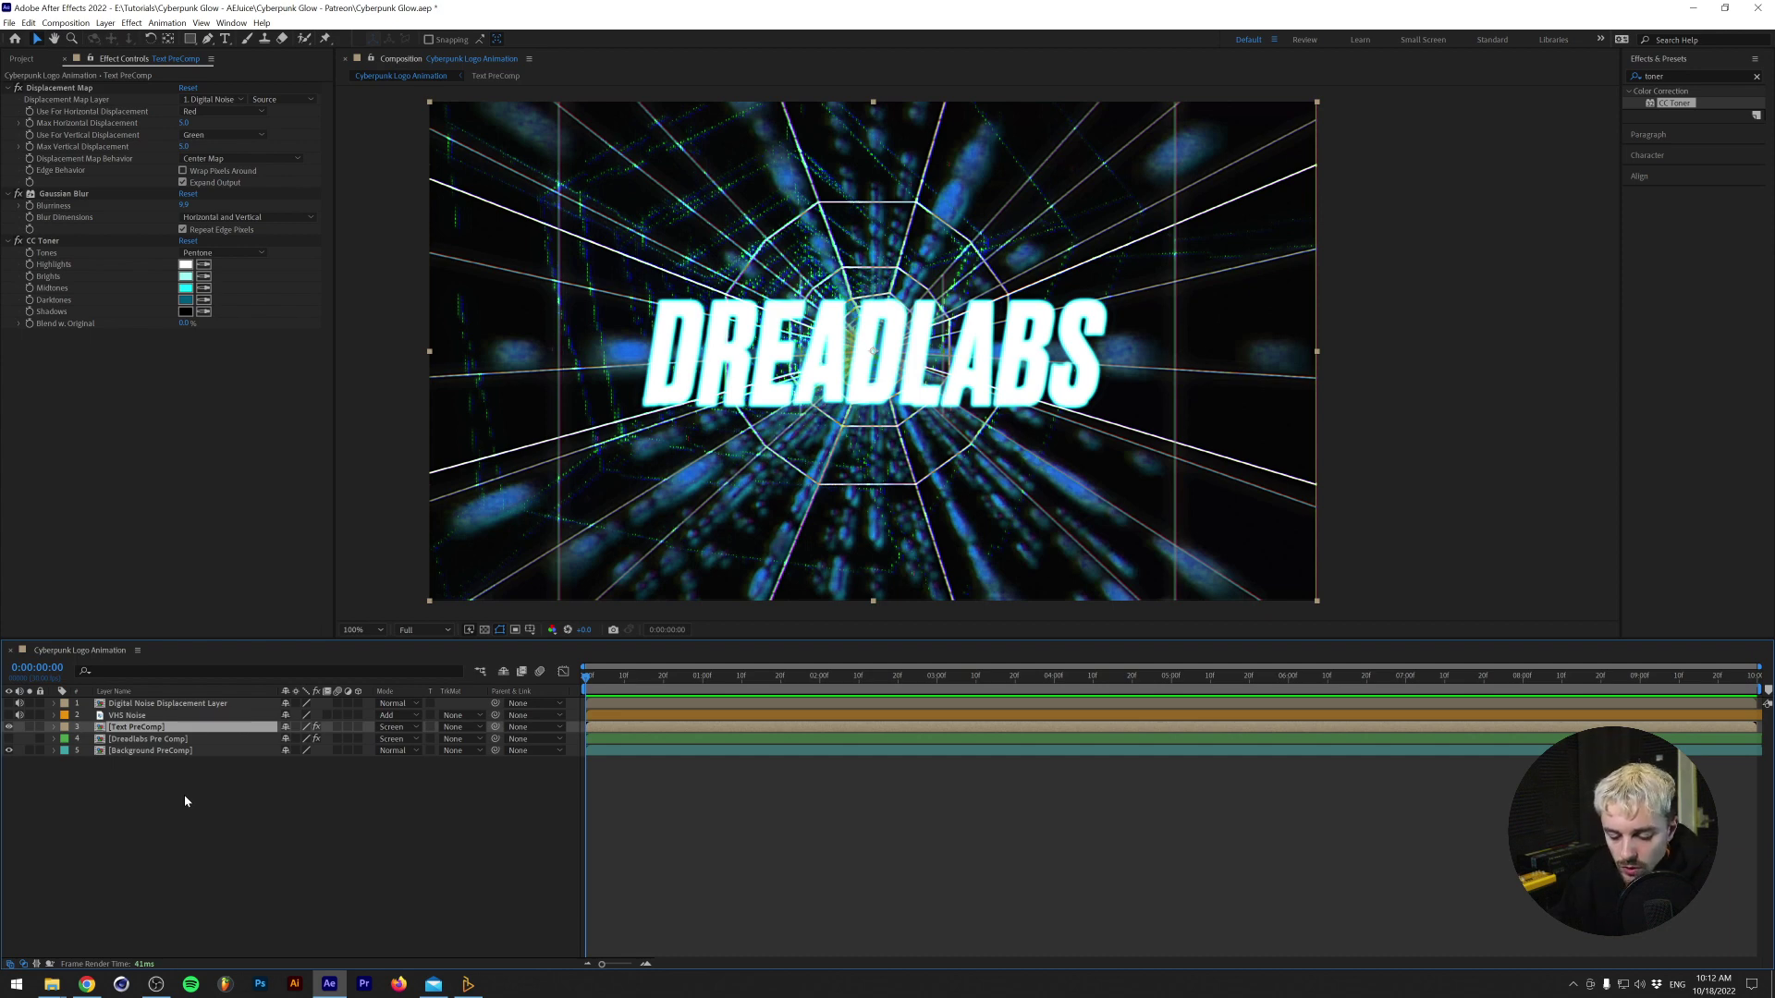
pyautogui.hotkey('ctrl', 'alt', 'y')
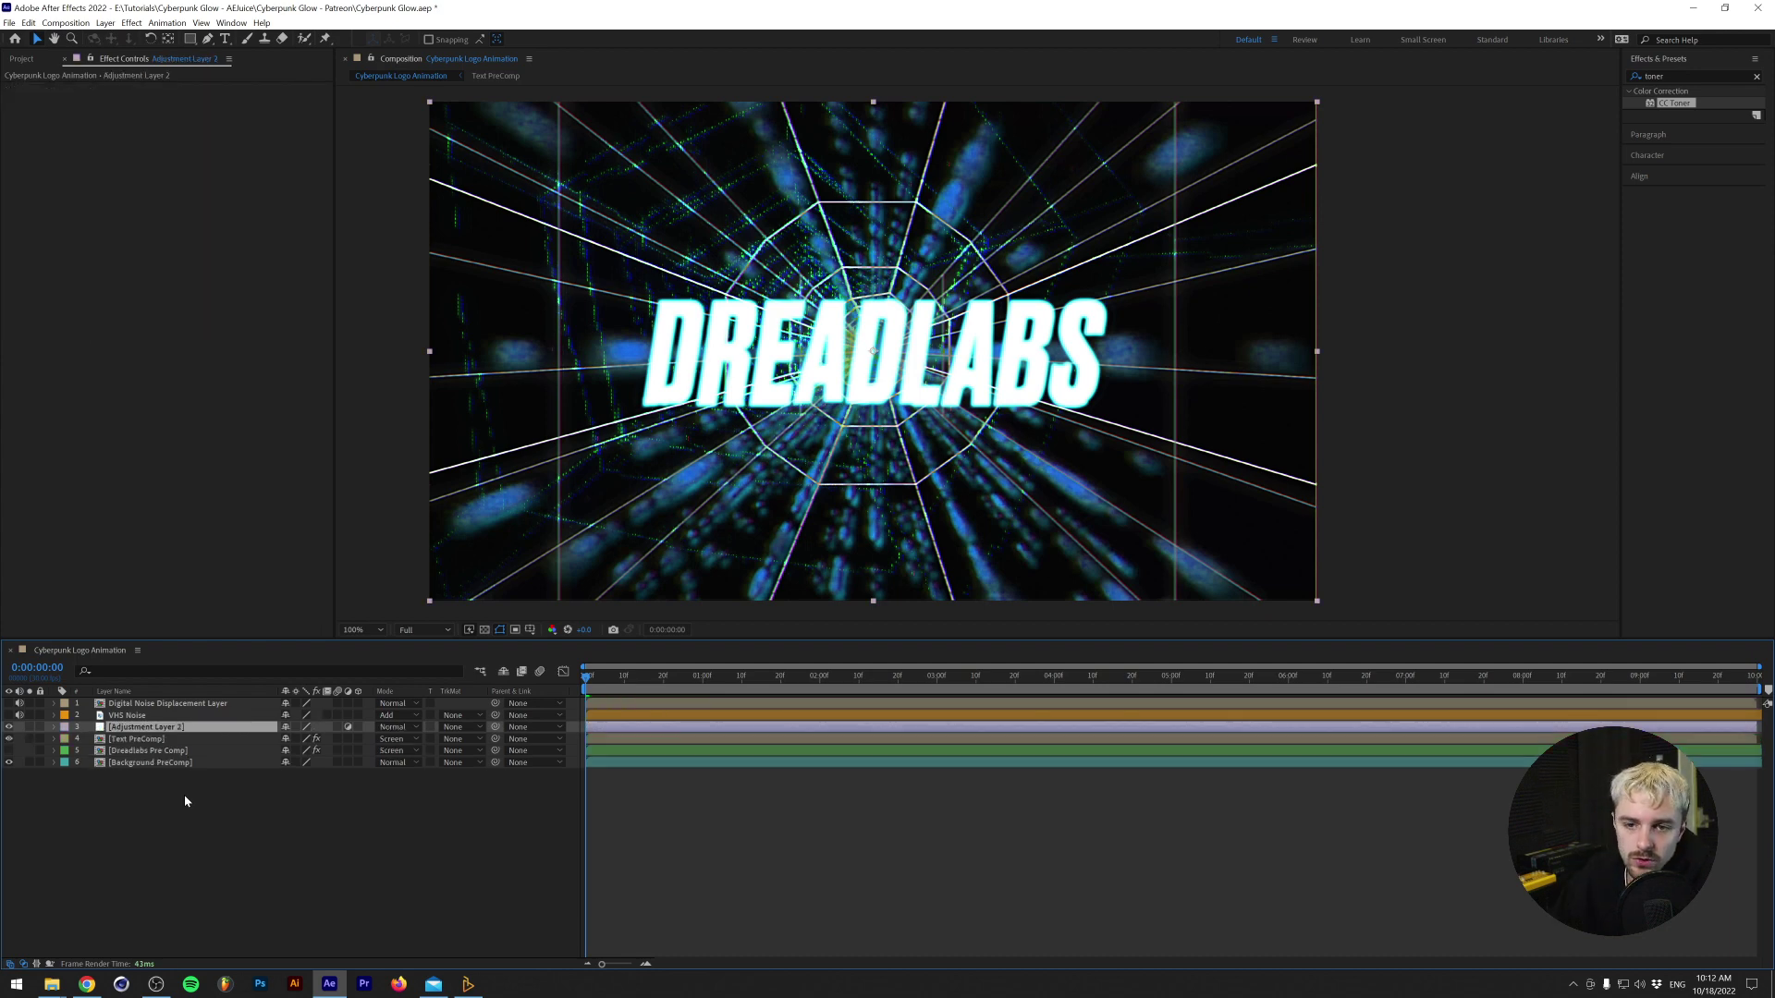
pyautogui.press('Return')
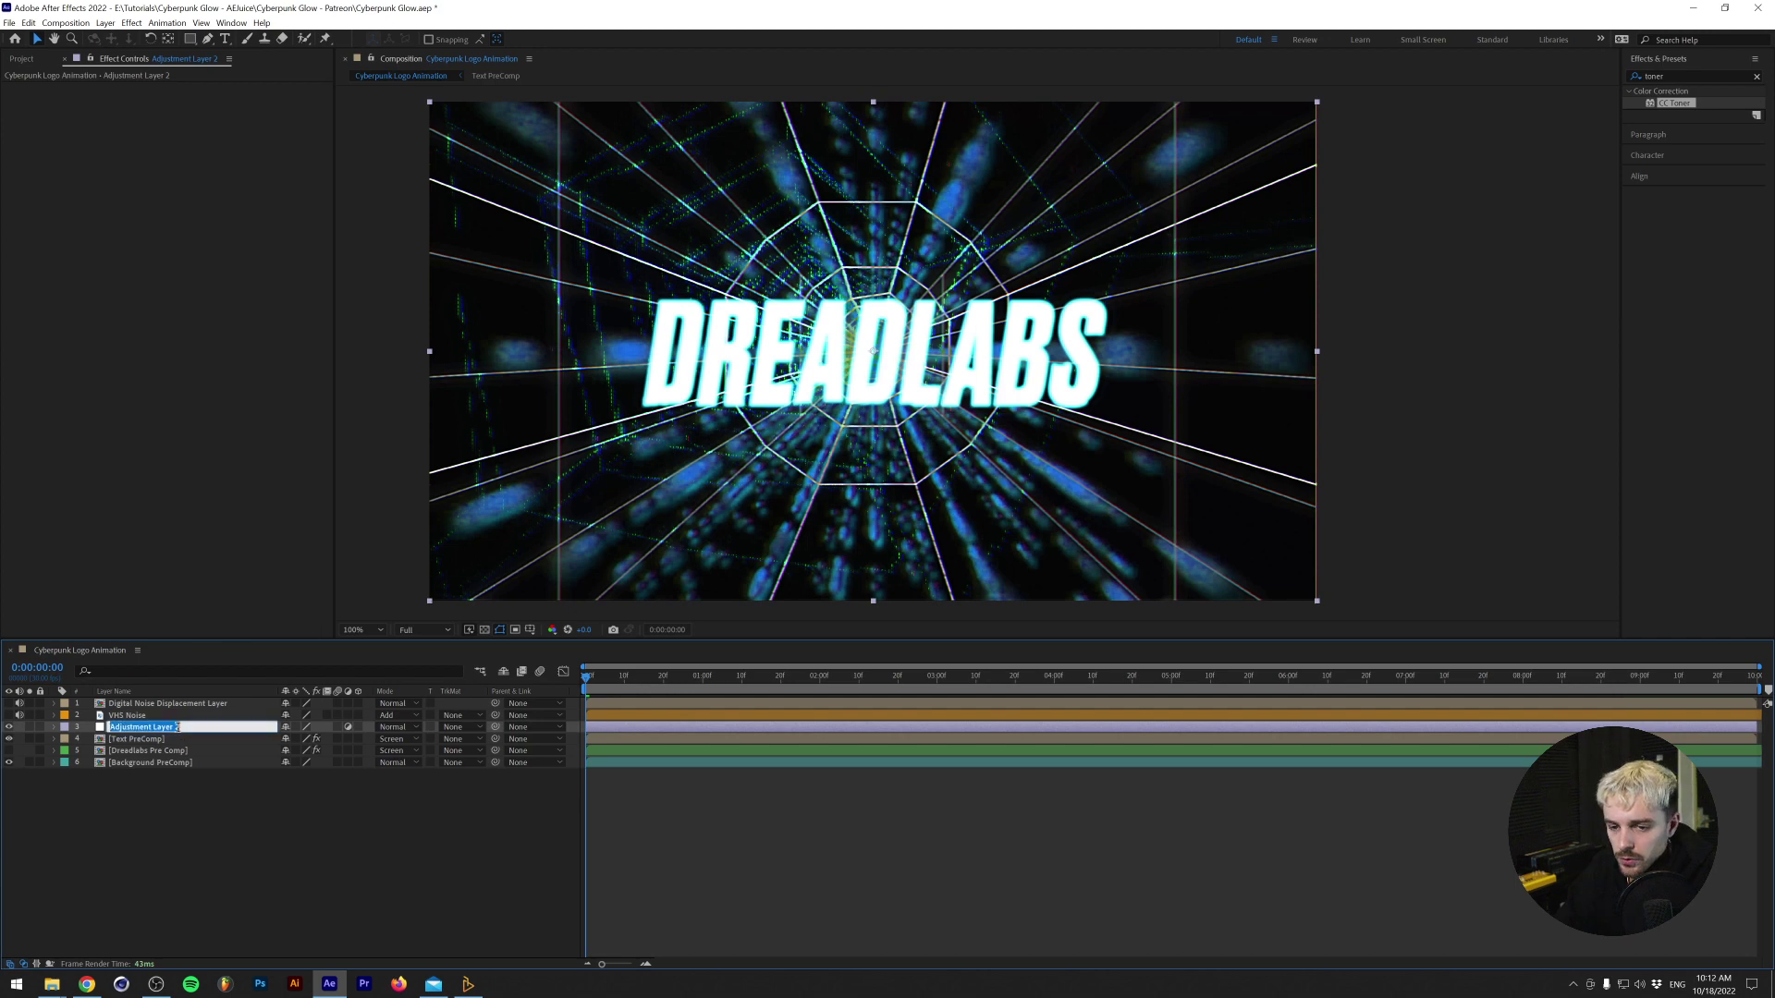
pyautogui.write('Glow')
# Apply the Stylize Glow effect to the Glow adjustment layer and raise its Glow Threshold slightly.
pyautogui.click(1677, 76)
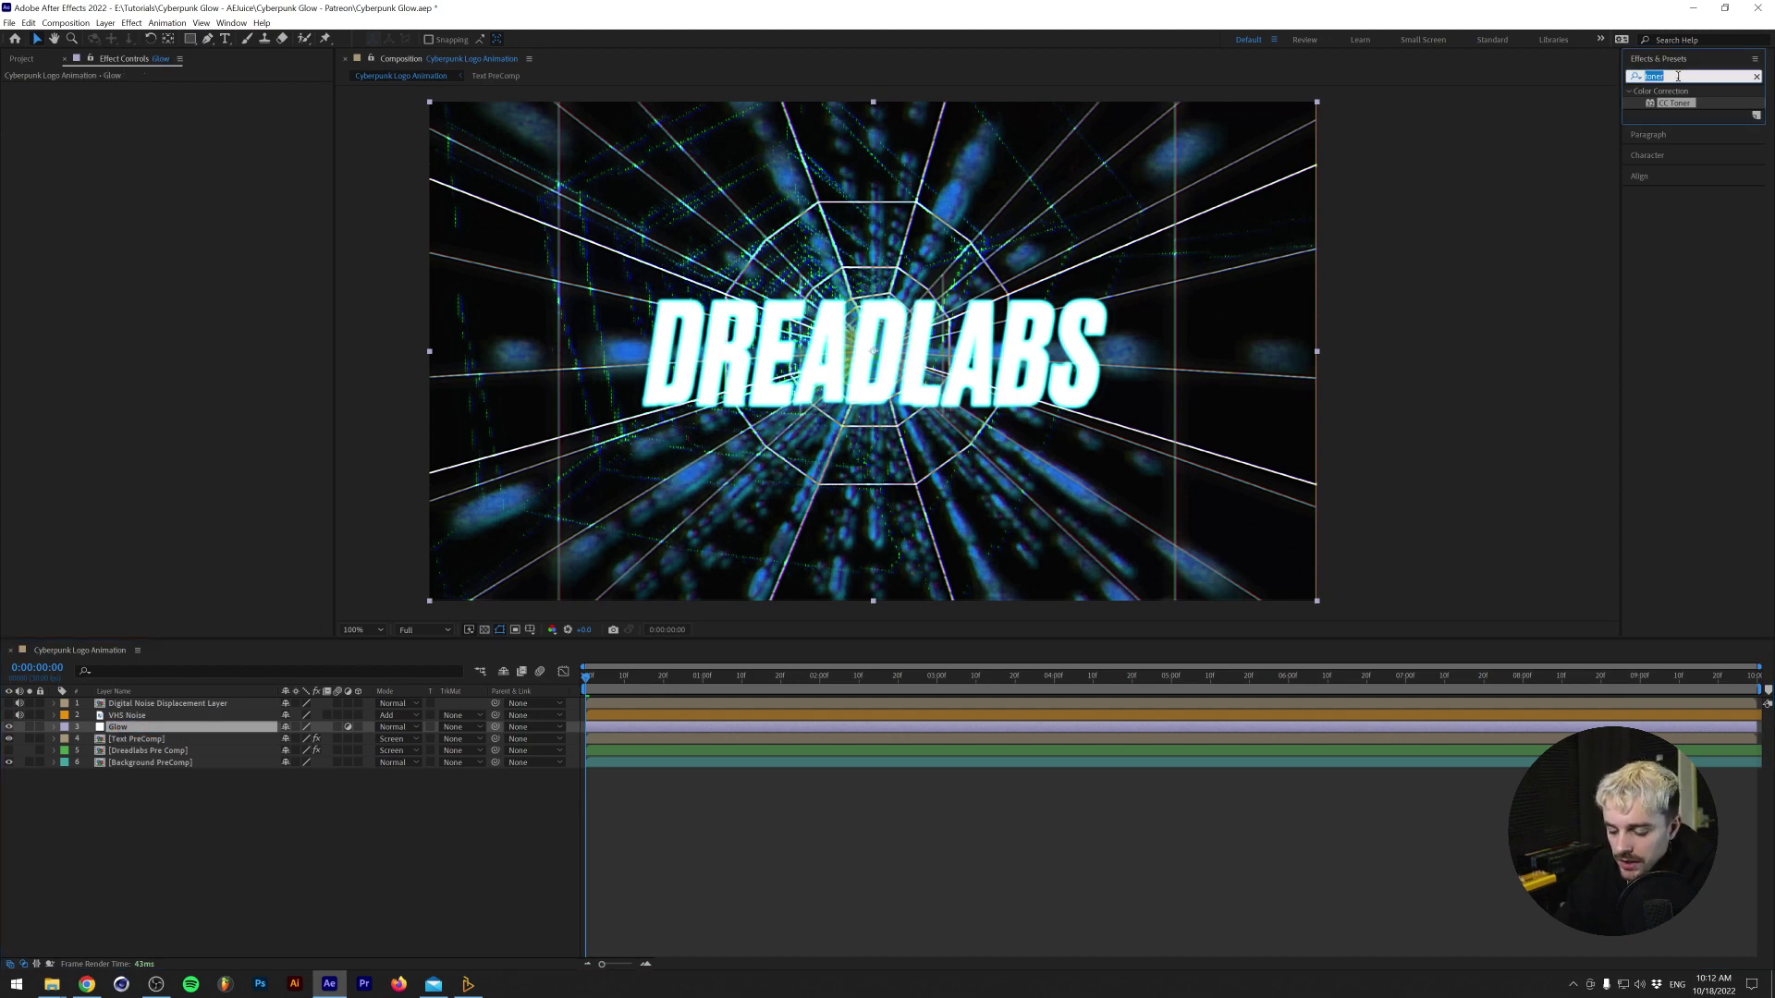
pyautogui.write('glow')
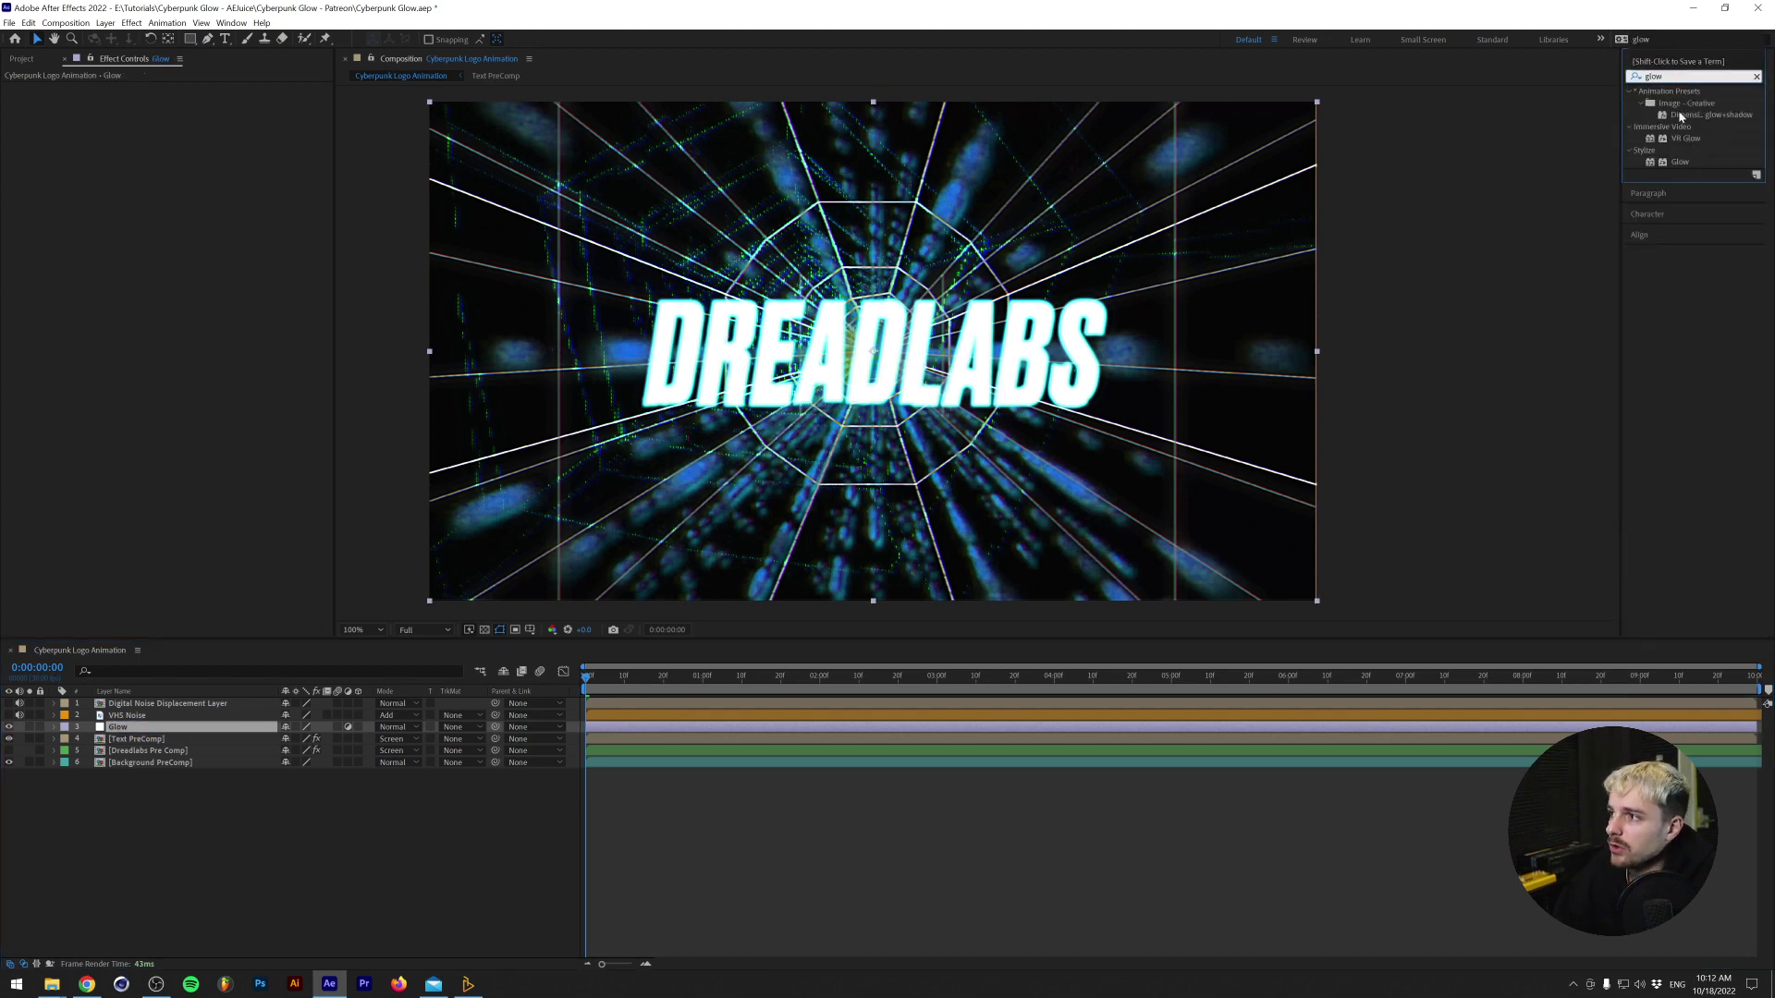
pyautogui.moveTo(1679, 163); pyautogui.dragTo(159, 732)
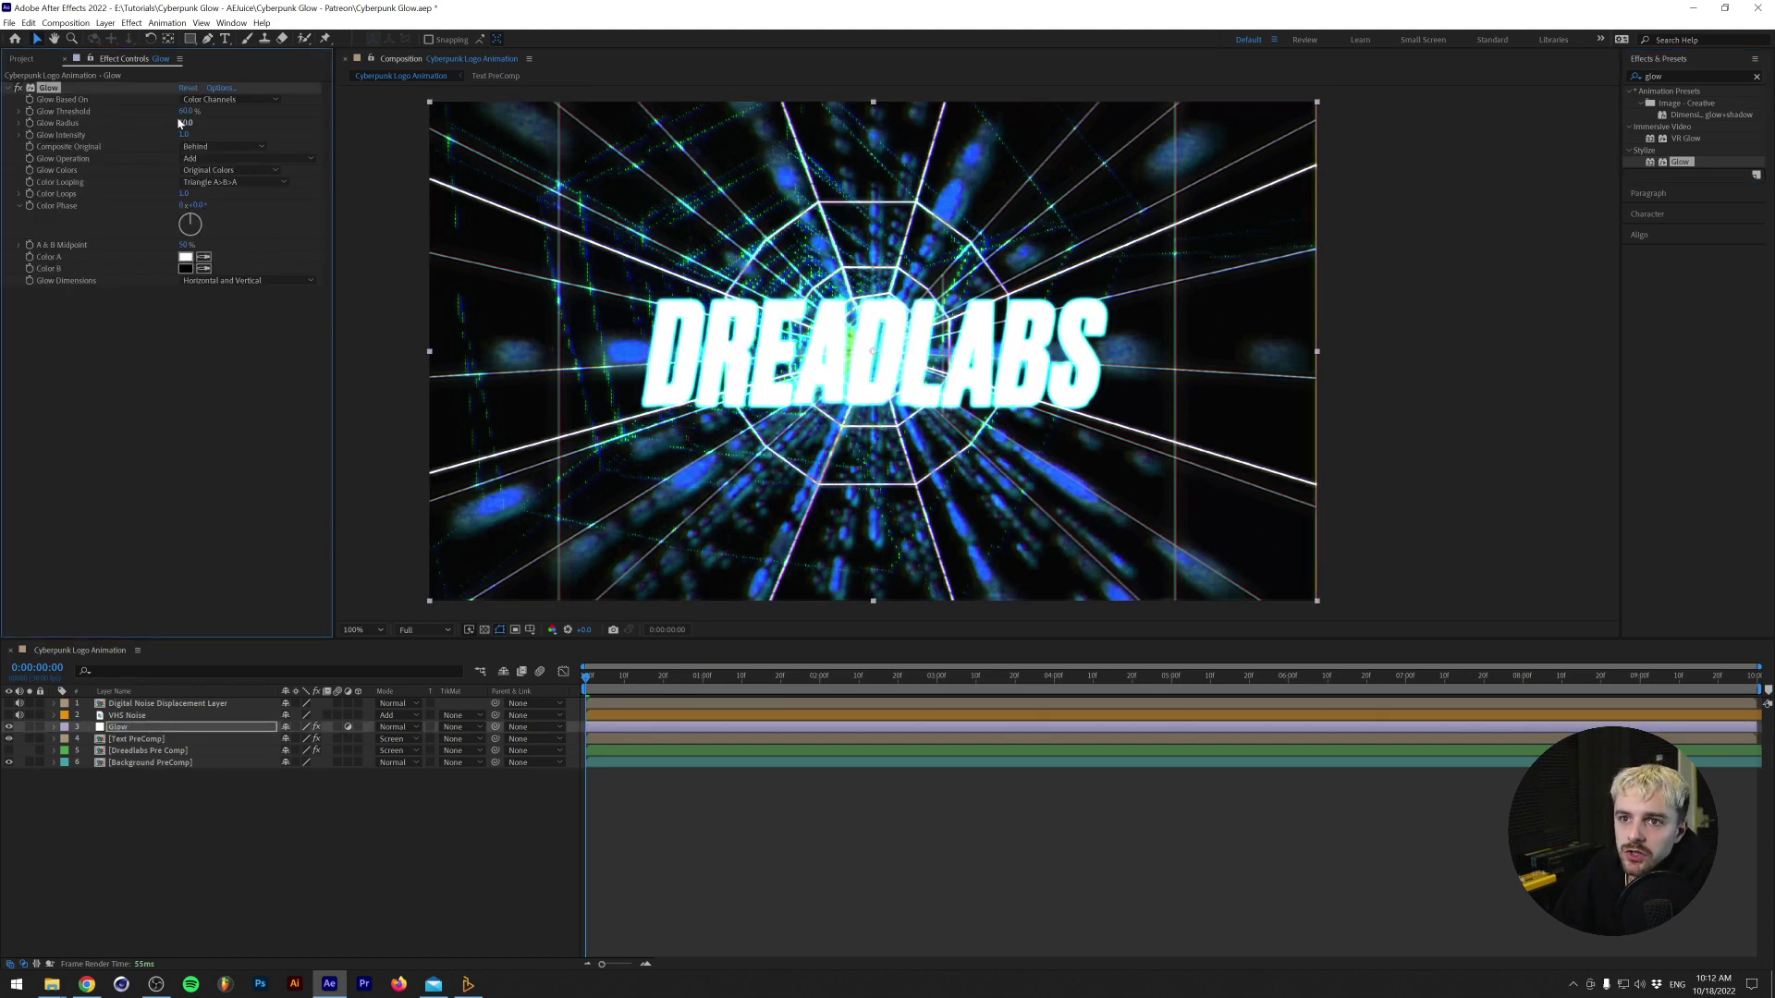
pyautogui.moveTo(185, 110)
pyautogui.mouseDown()
pyautogui.moveTo(100, 118)
pyautogui.moveTo(199, 112)
pyautogui.mouseUp()
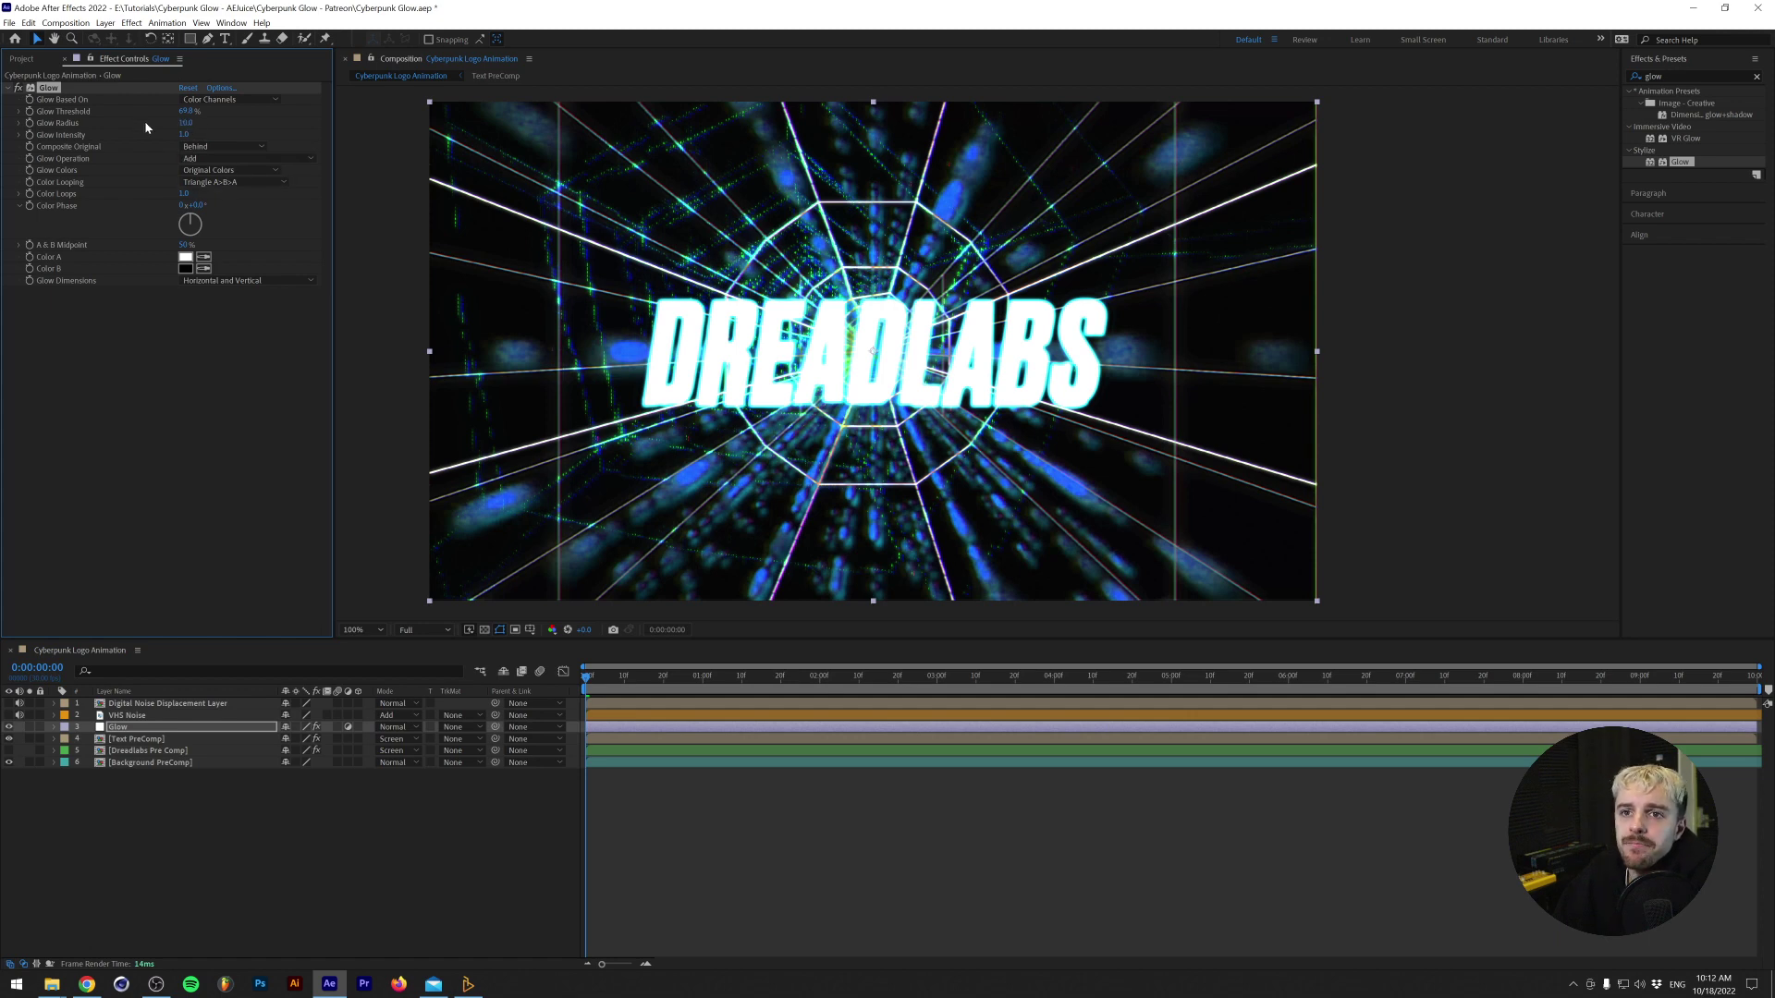
# Lower the Glow effect's Glow Radius and Glow Intensity, and compare the image with the Glow layer off and on.
pyautogui.moveTo(195, 122); pyautogui.dragTo(159, 140)
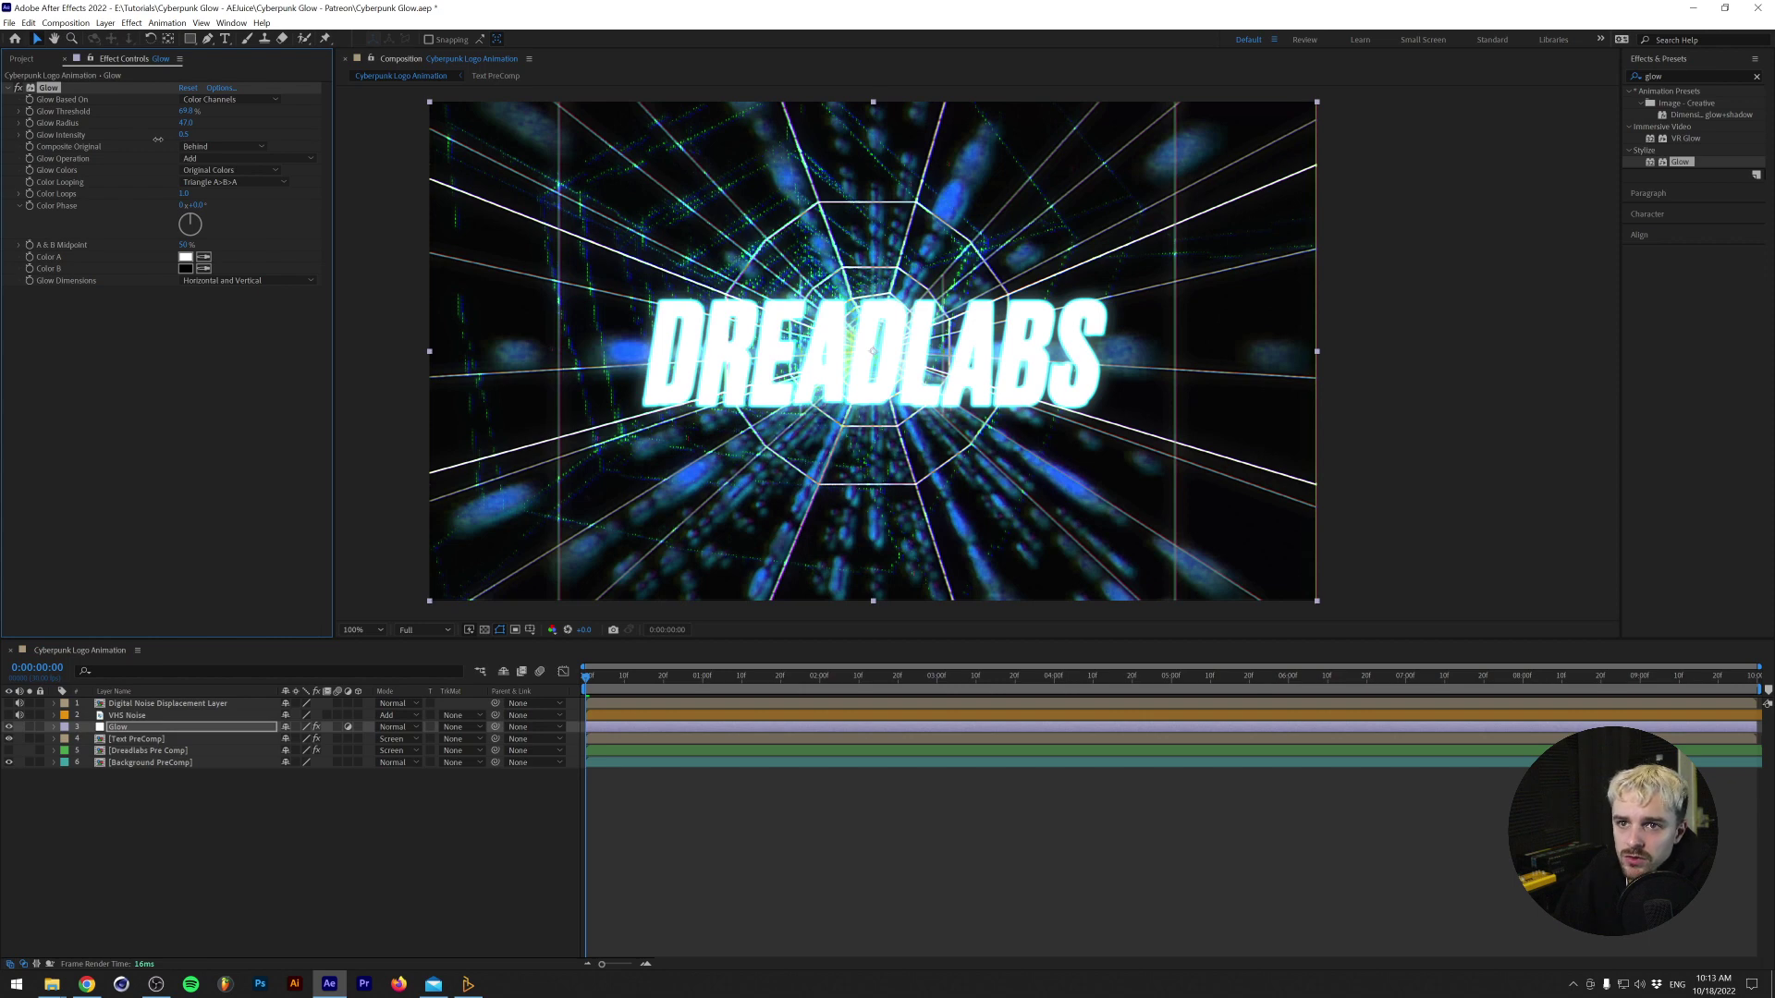
pyautogui.moveTo(185, 123); pyautogui.dragTo(165, 124)
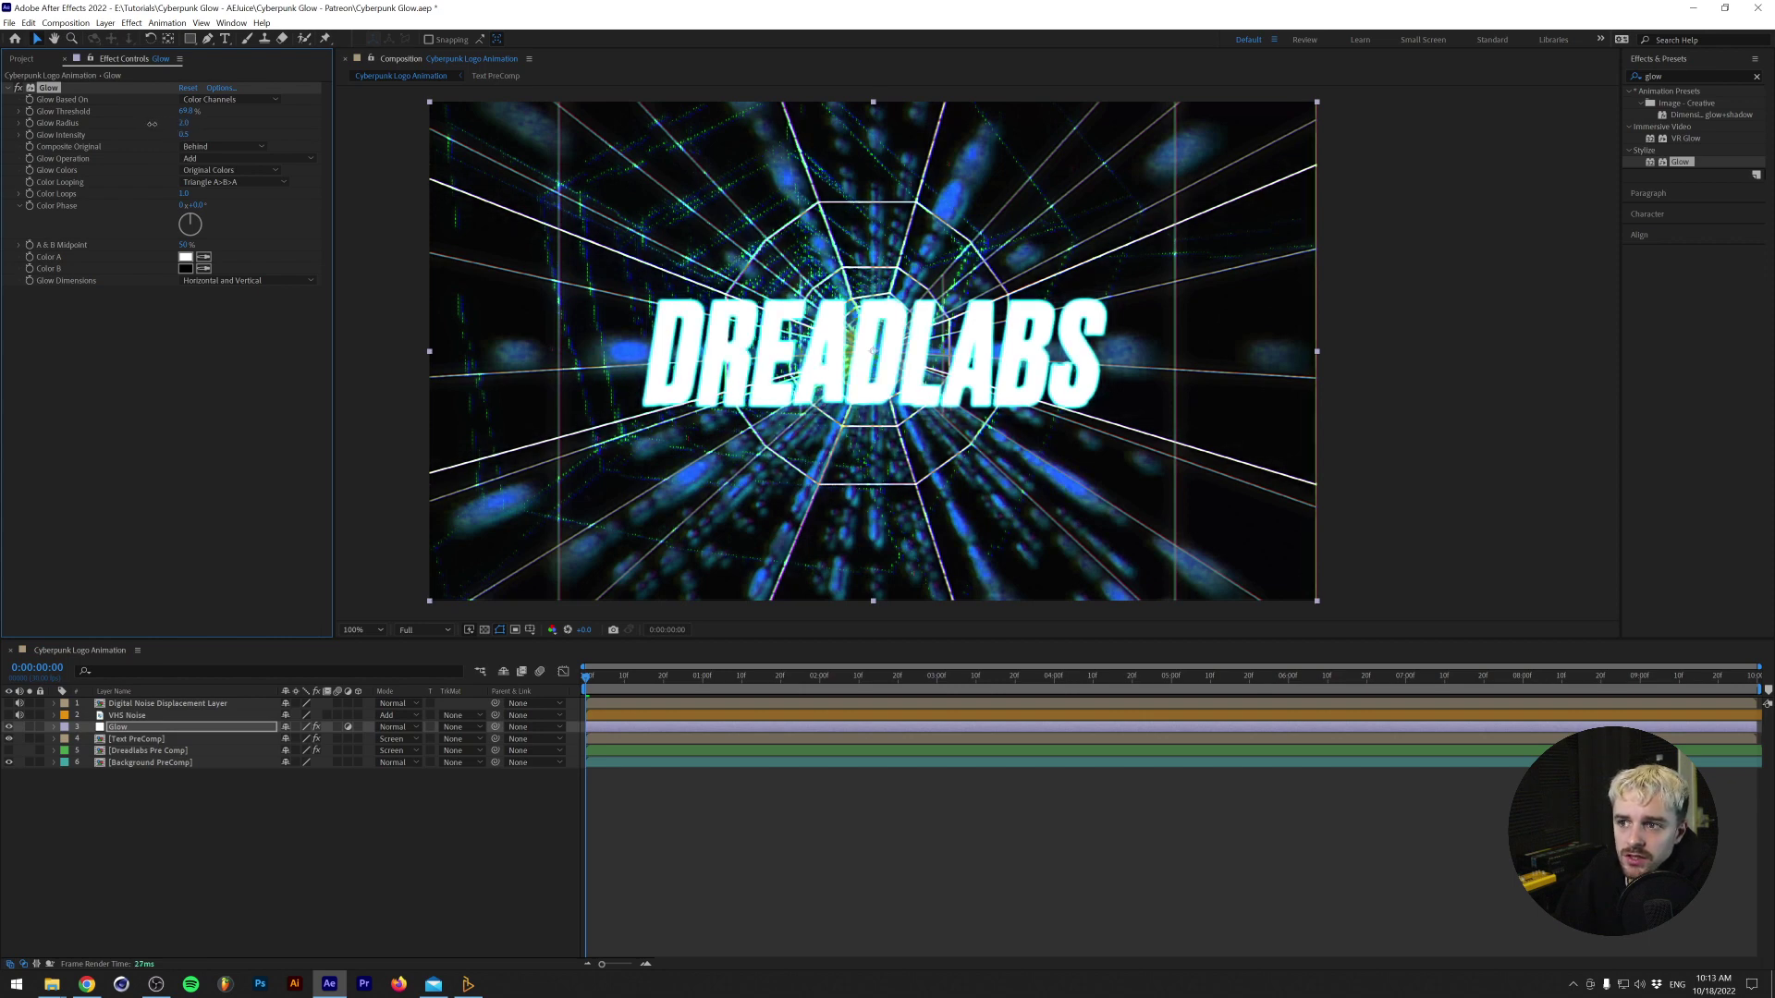
pyautogui.click(8, 727)
pyautogui.click(9, 727)
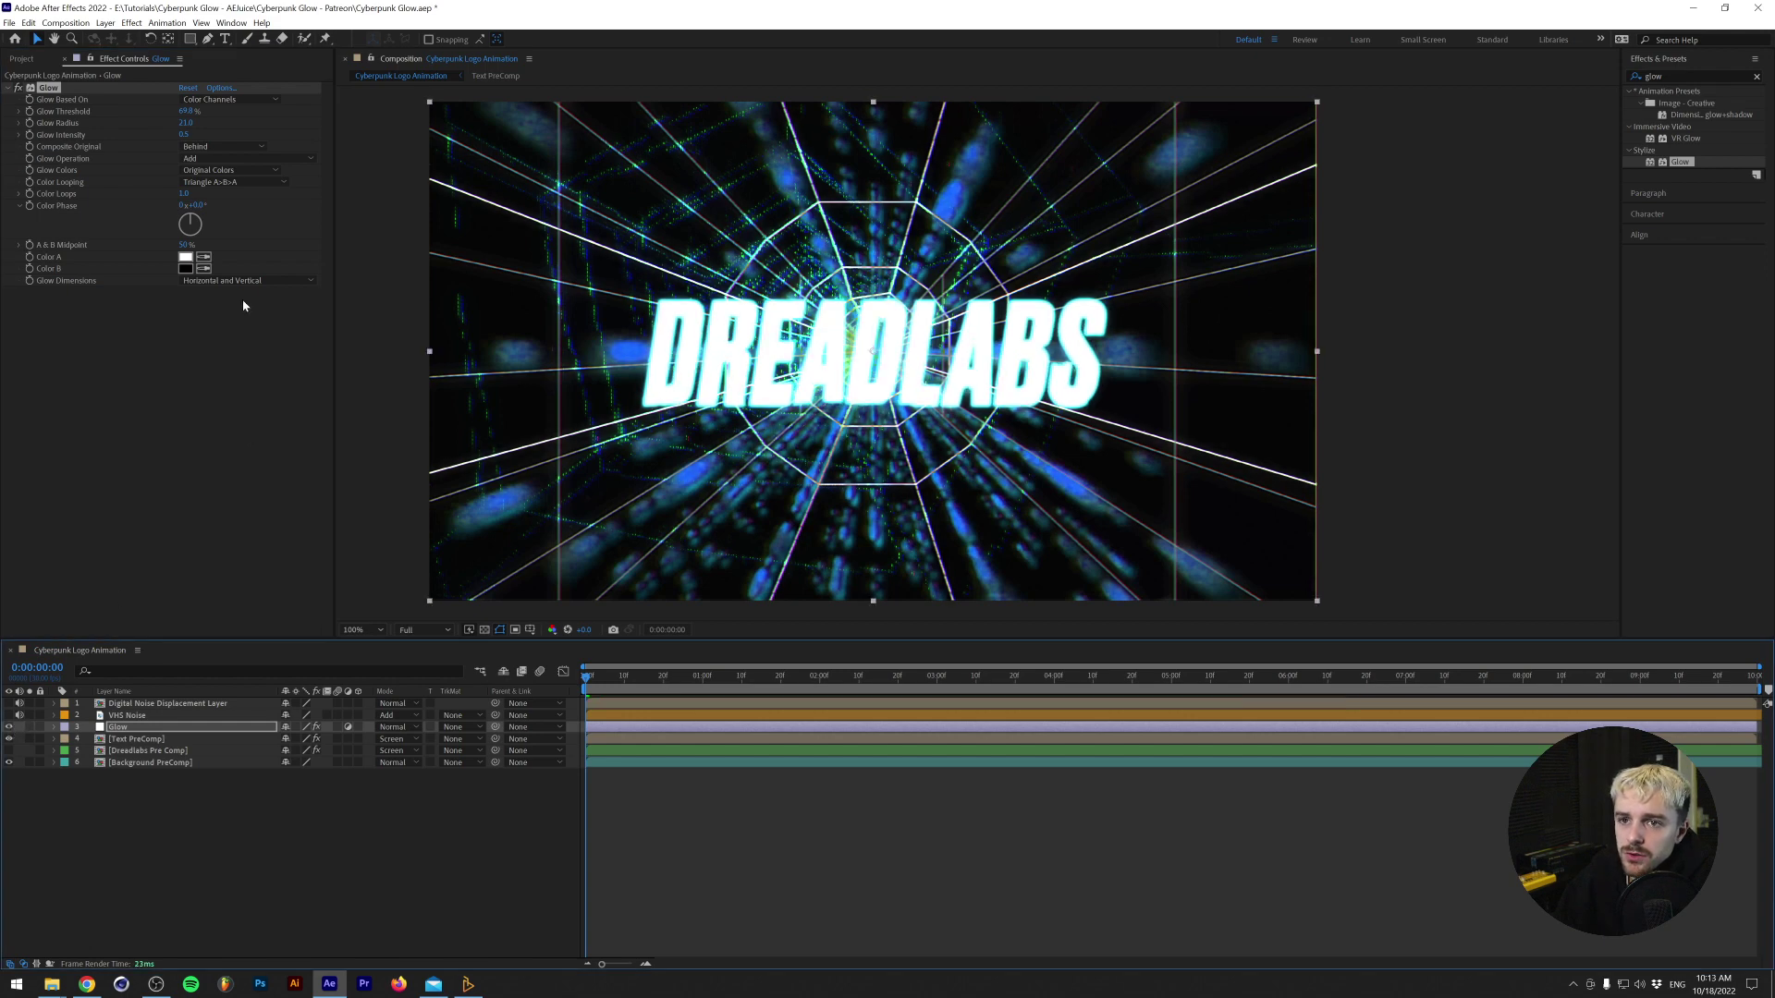
# Replace the VHS Noise layer with the Analog Noise VHS 05 clip from the Radical Retro pack in AEJuice Pack Manager, placed above all layers.
pyautogui.click(163, 714)
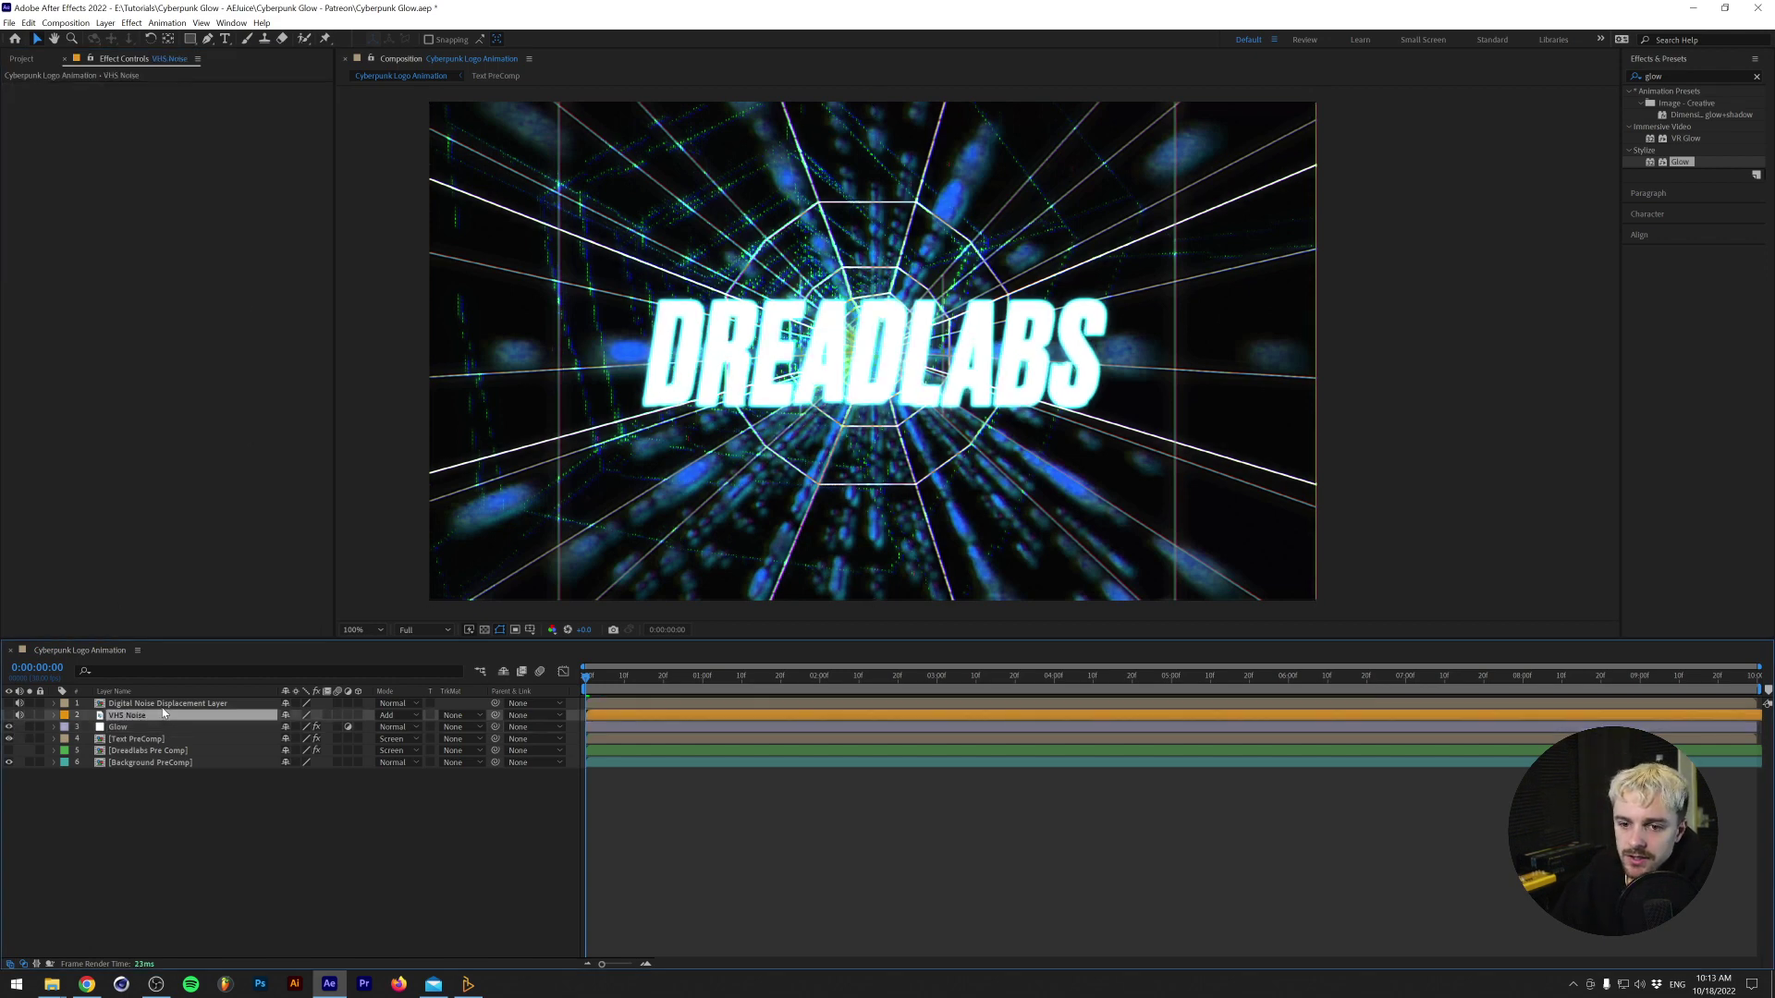
pyautogui.press('Delete')
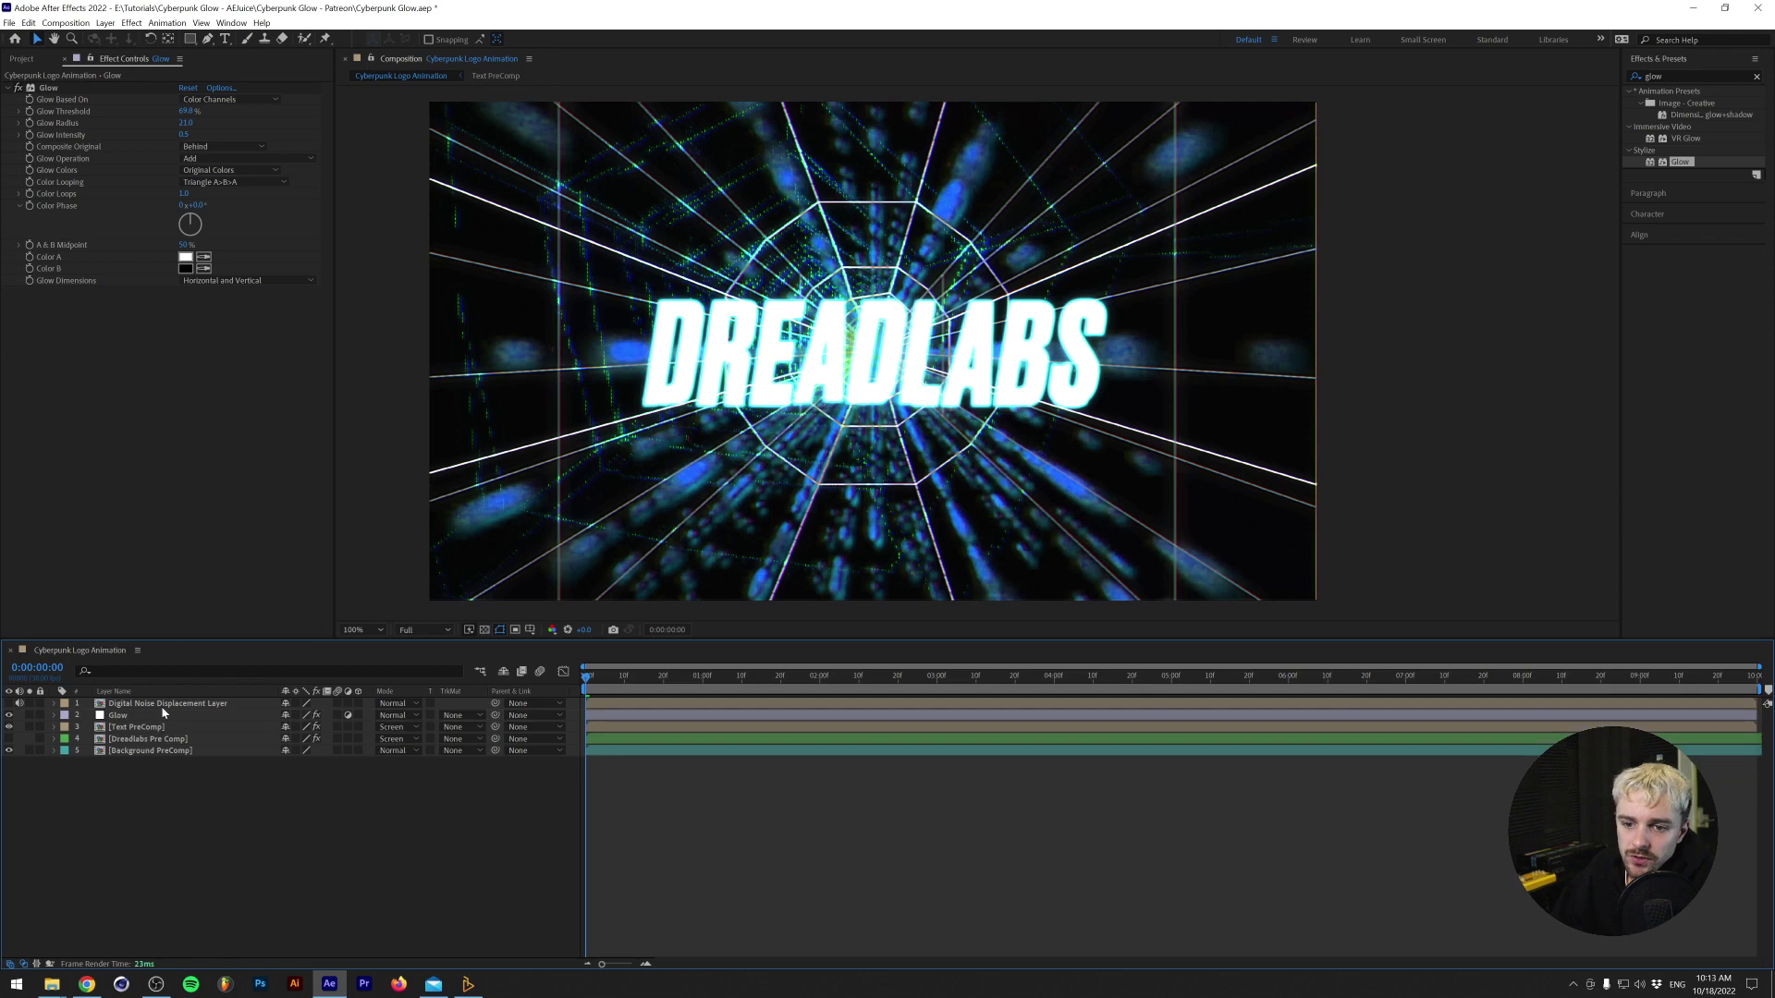
pyautogui.click(468, 984)
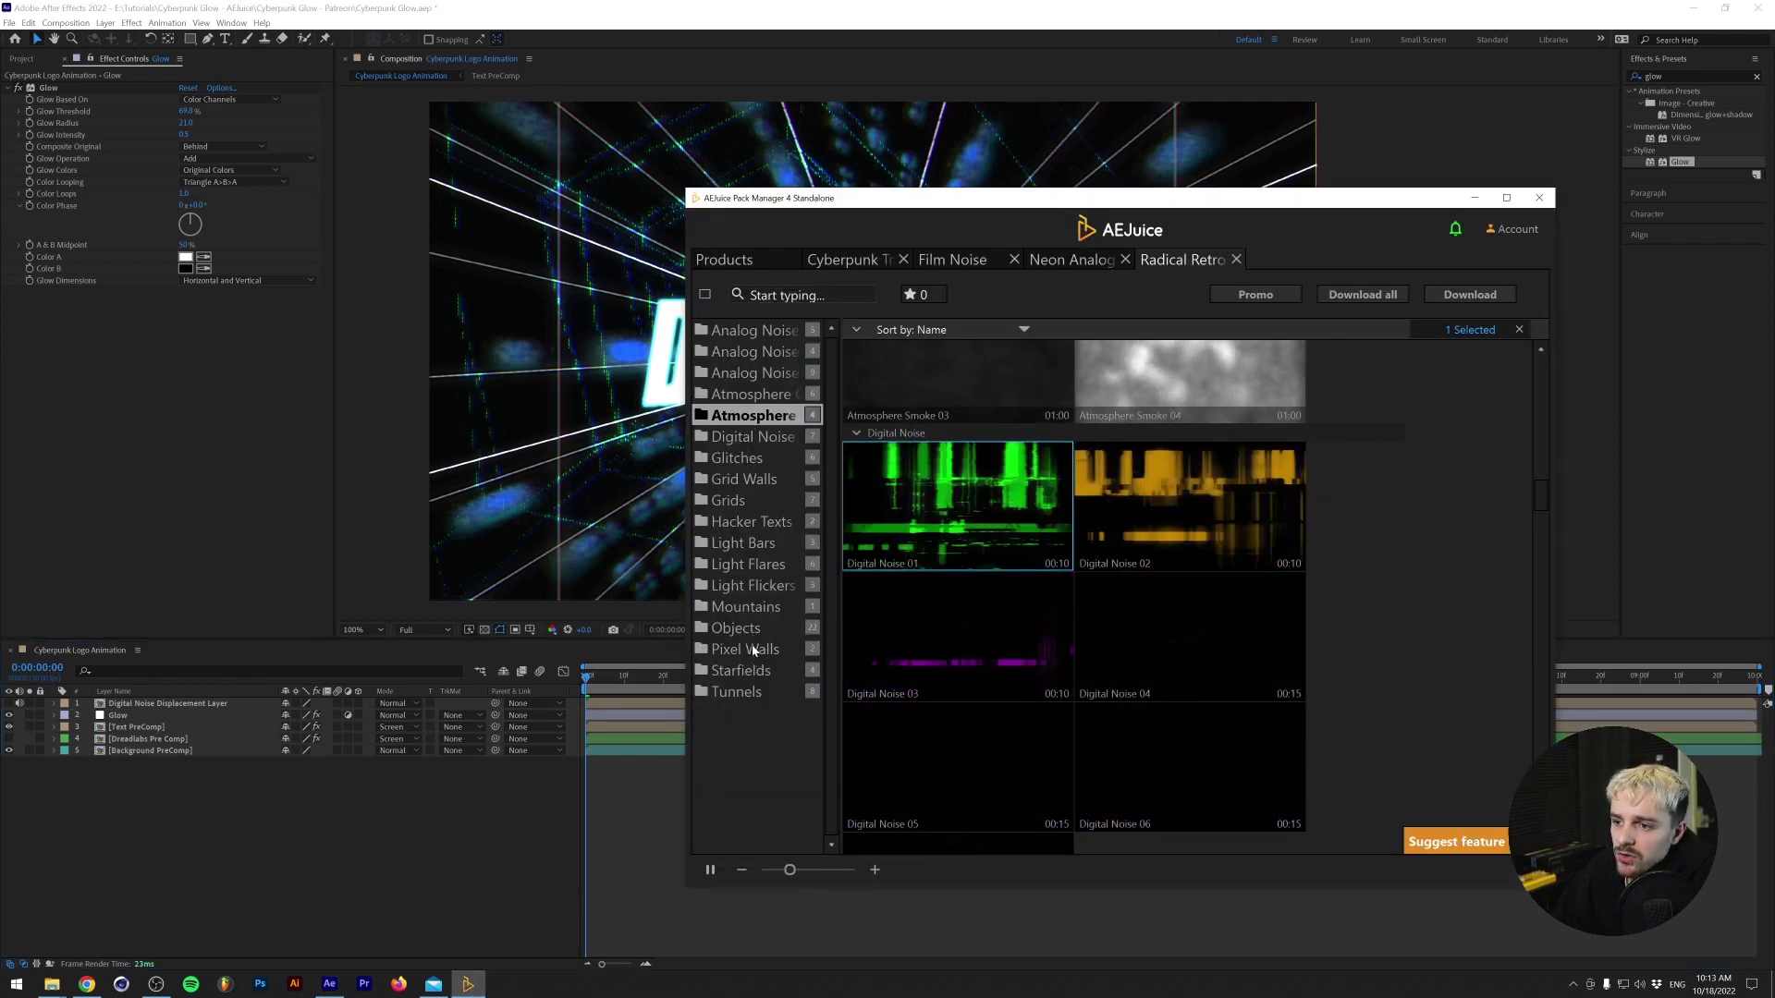
pyautogui.scroll(8, 1172, 364)
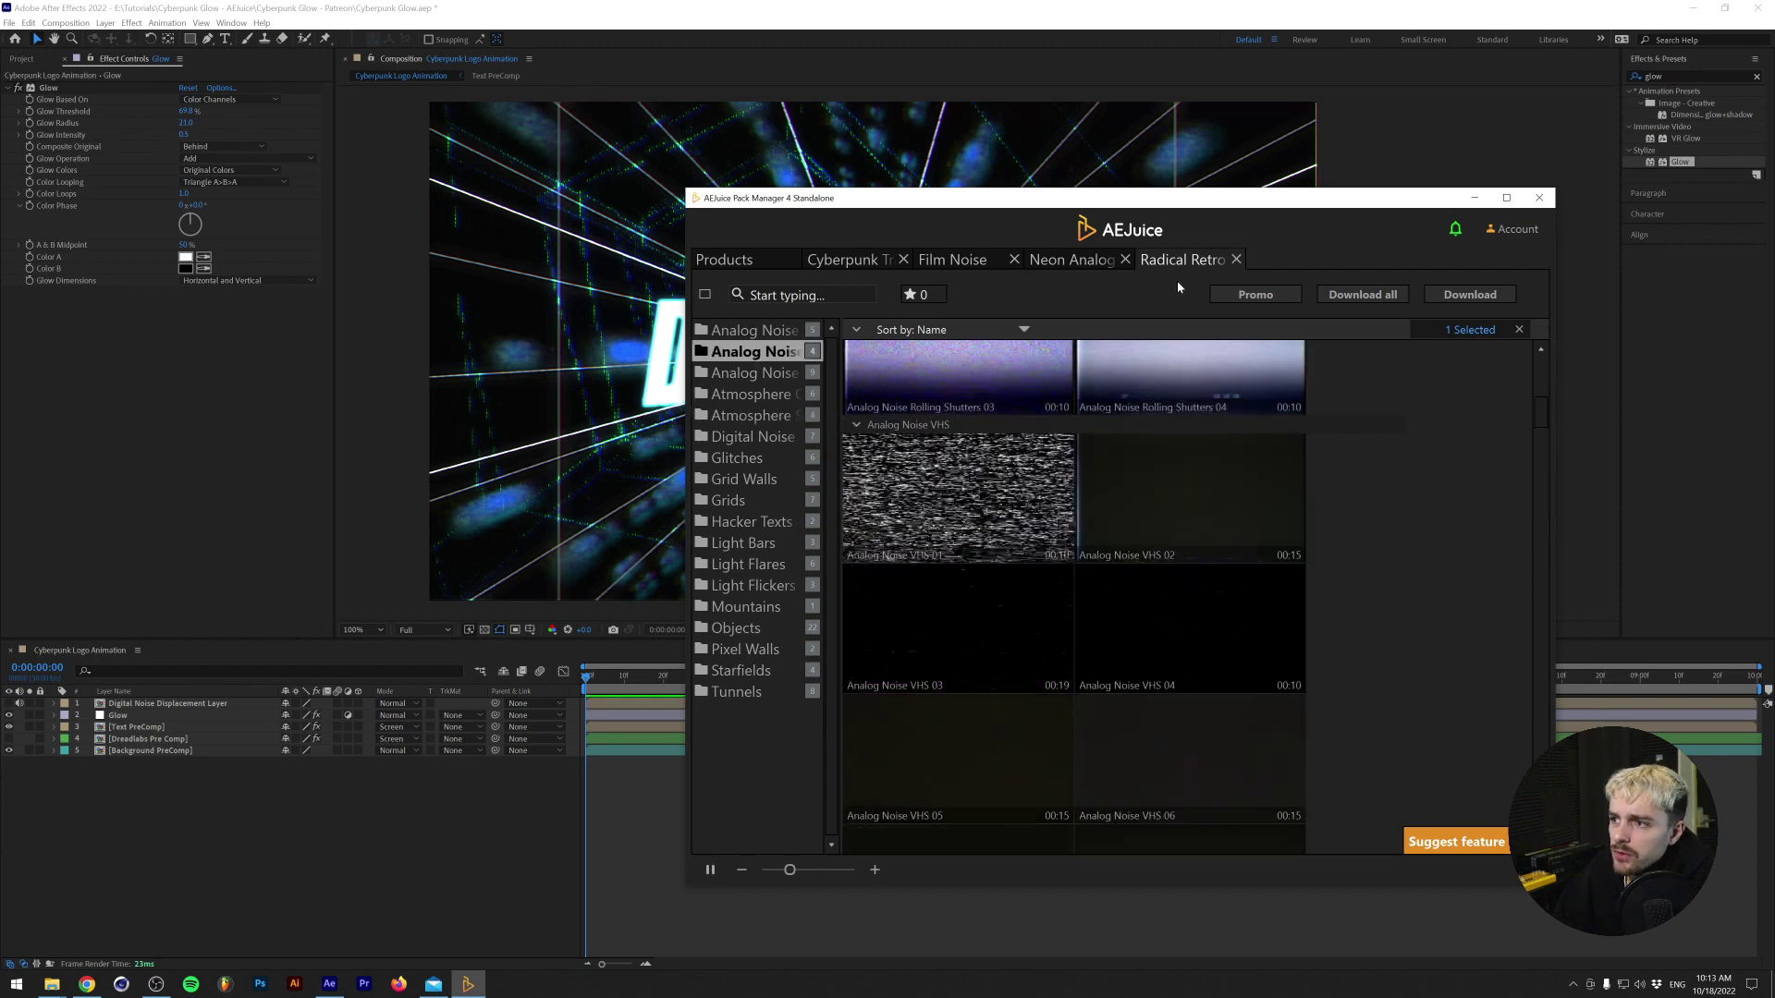
pyautogui.moveTo(1288, 501)
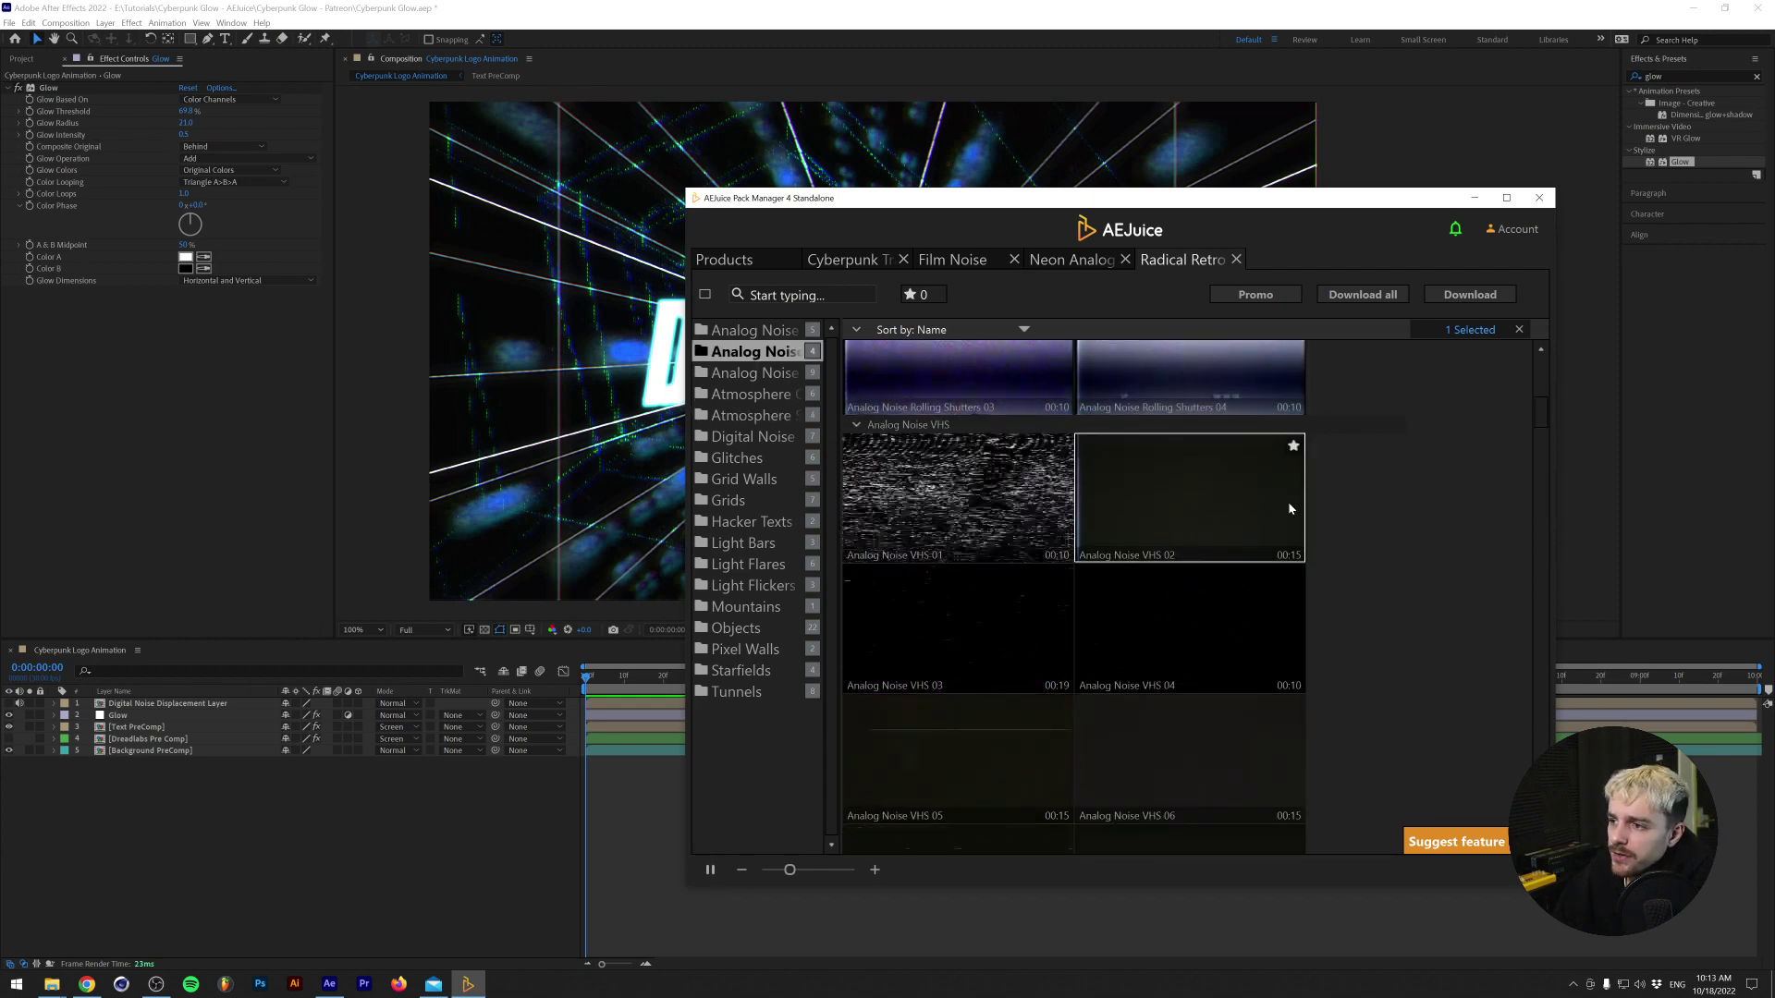
pyautogui.scroll(-1, 1031, 619)
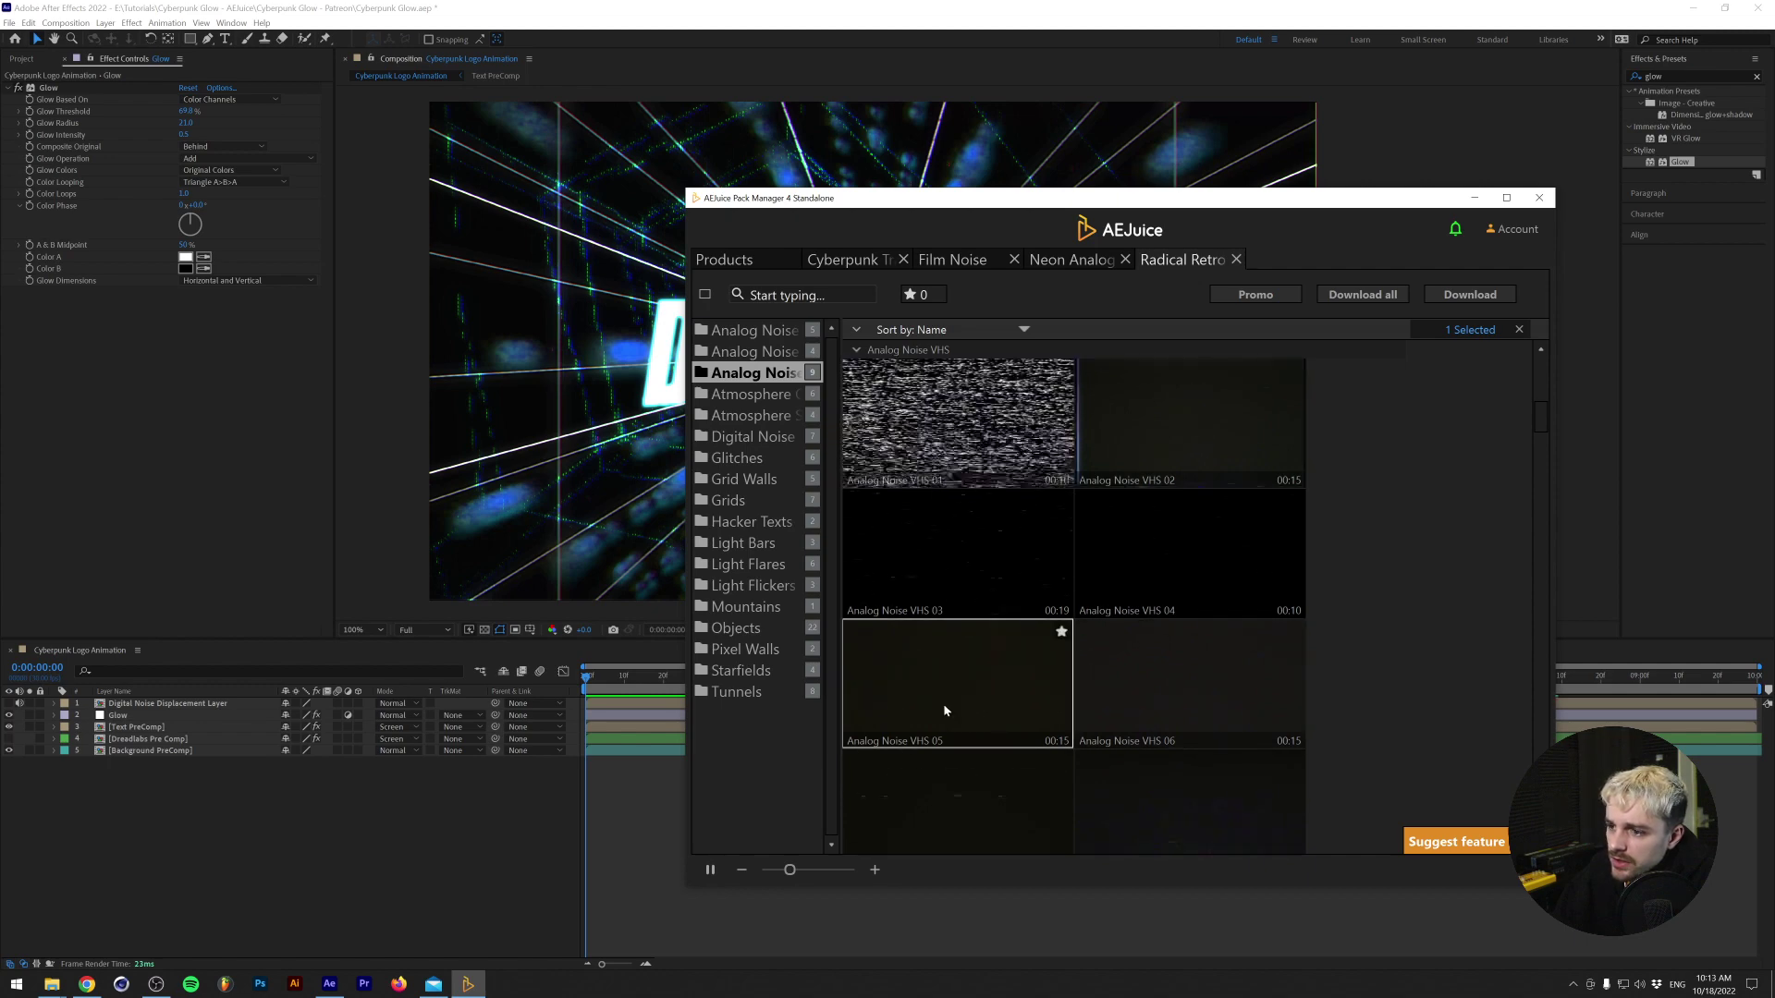
pyautogui.scroll(-1, 939, 701)
pyautogui.scroll(1, 962, 675)
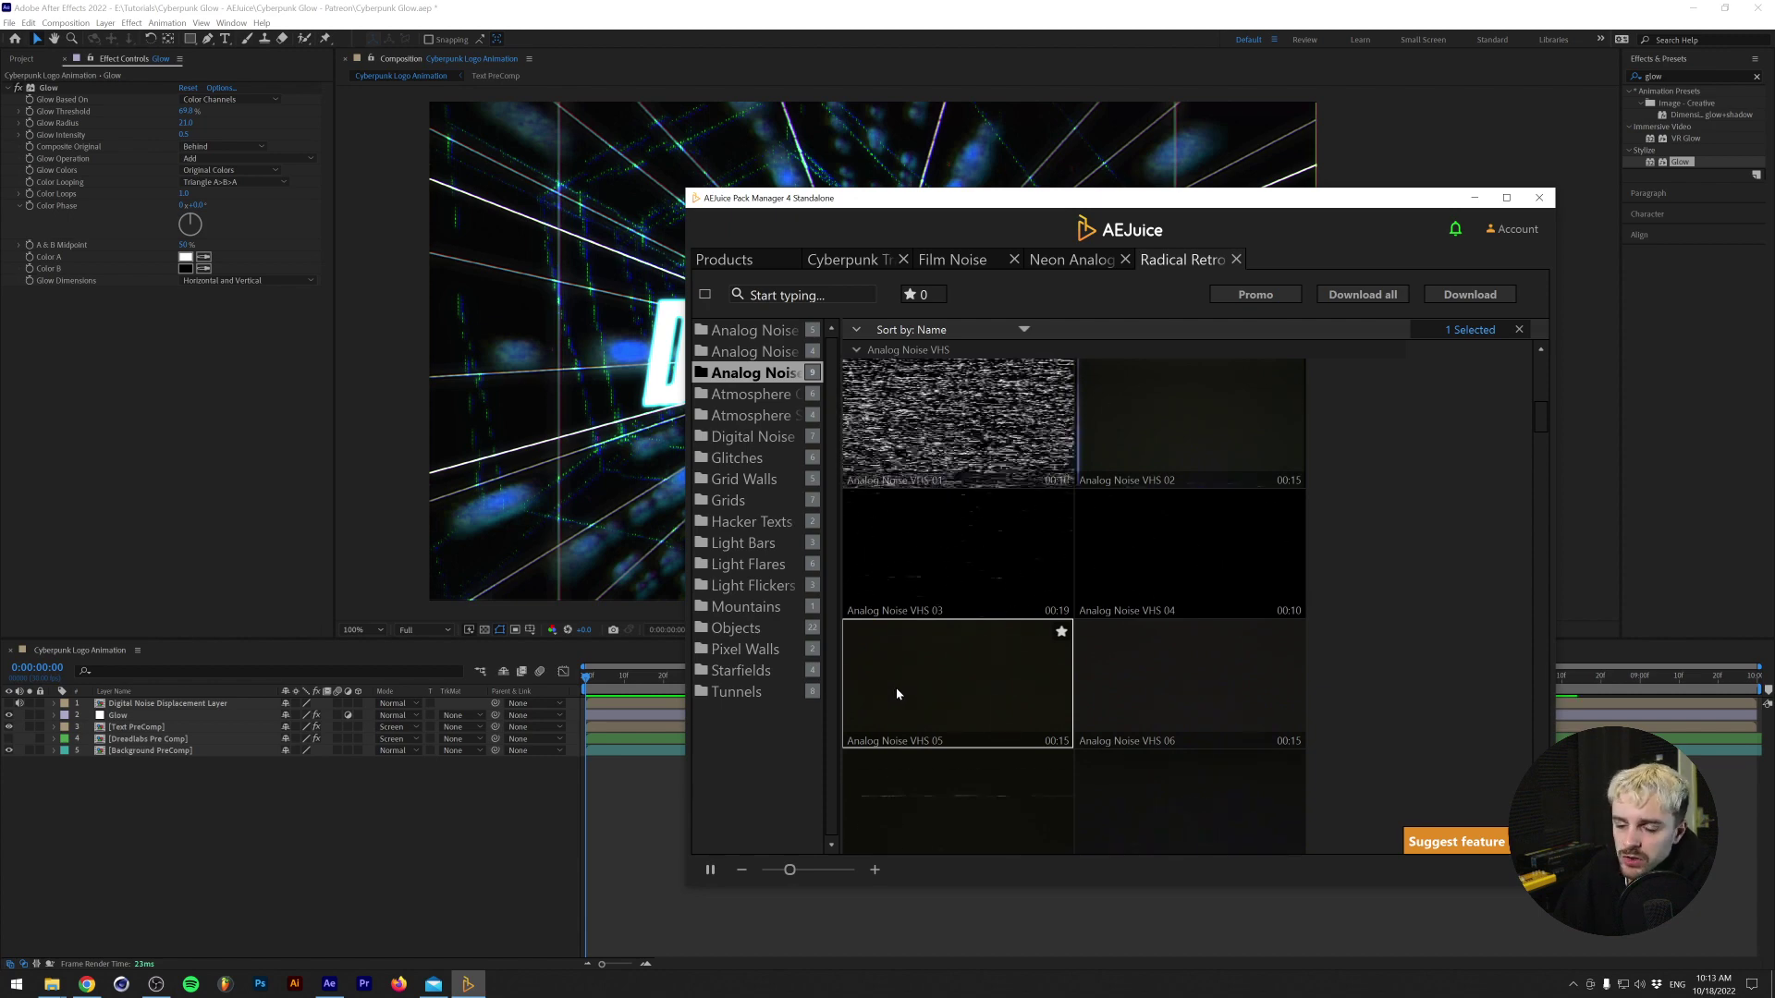
pyautogui.moveTo(987, 676); pyautogui.dragTo(297, 869)
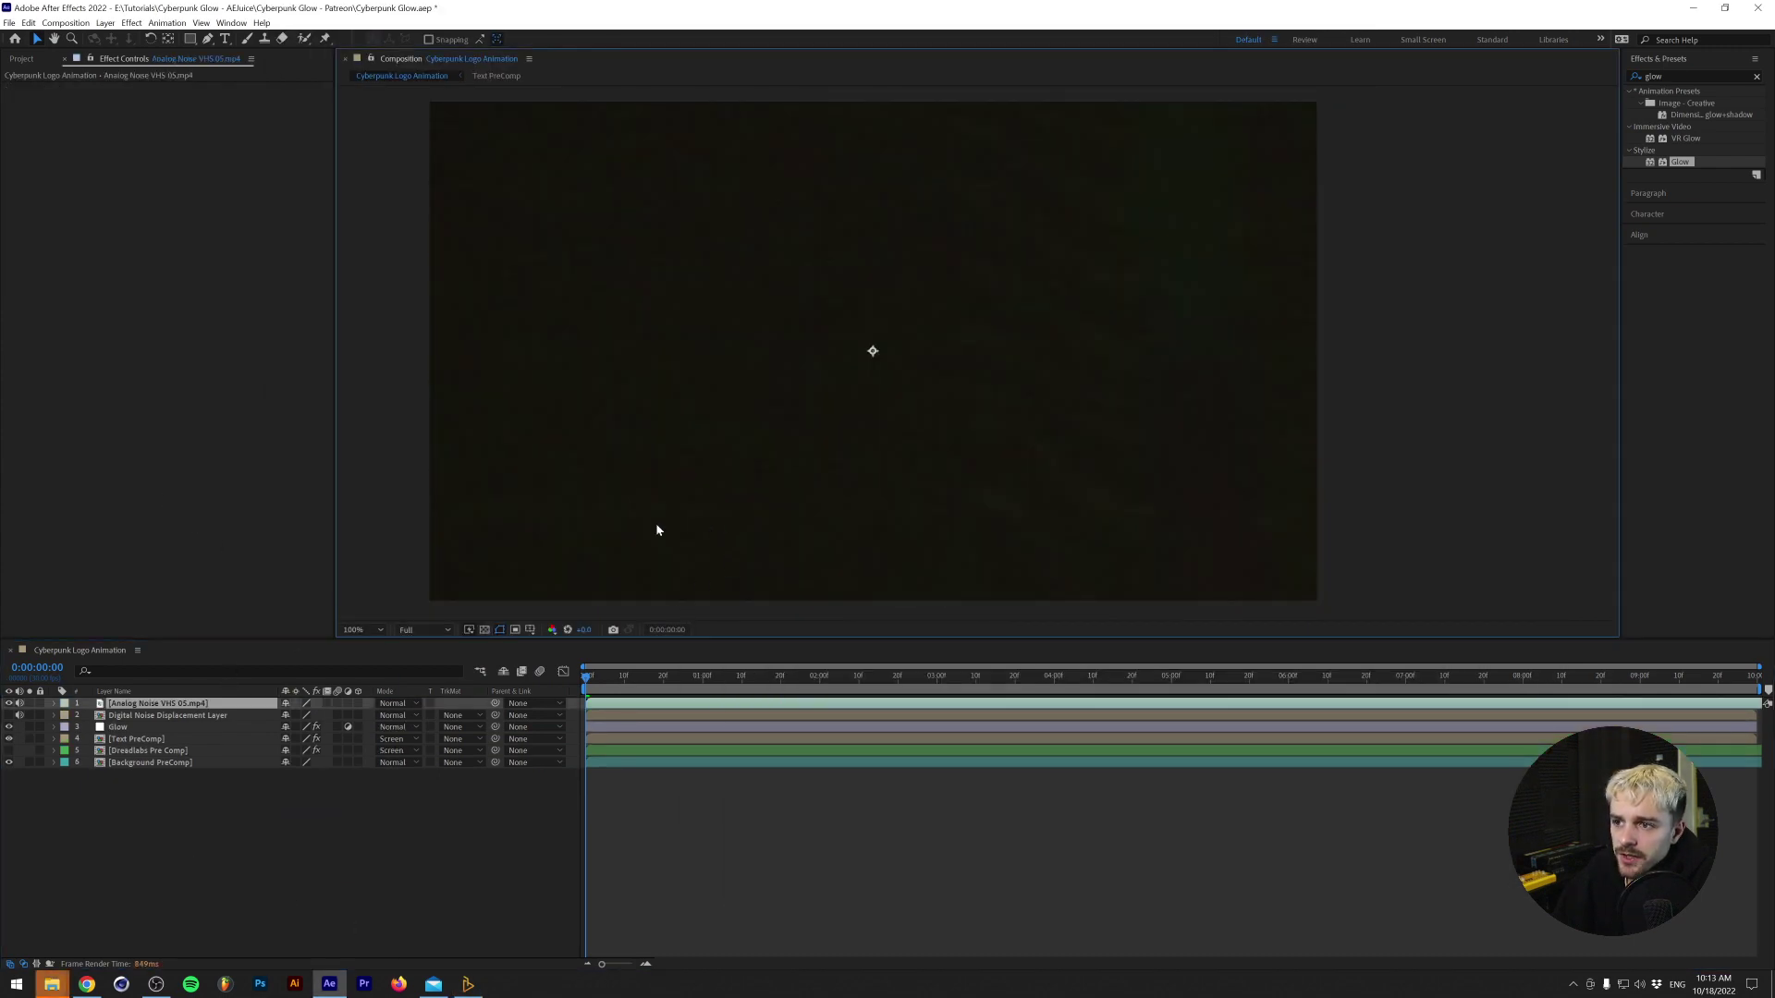
# Scale the Analog Noise VHS 05 layer to 50%, set its blending mode to Add, and preview the overlay.
pyautogui.press('s')
pyautogui.click(305, 715)
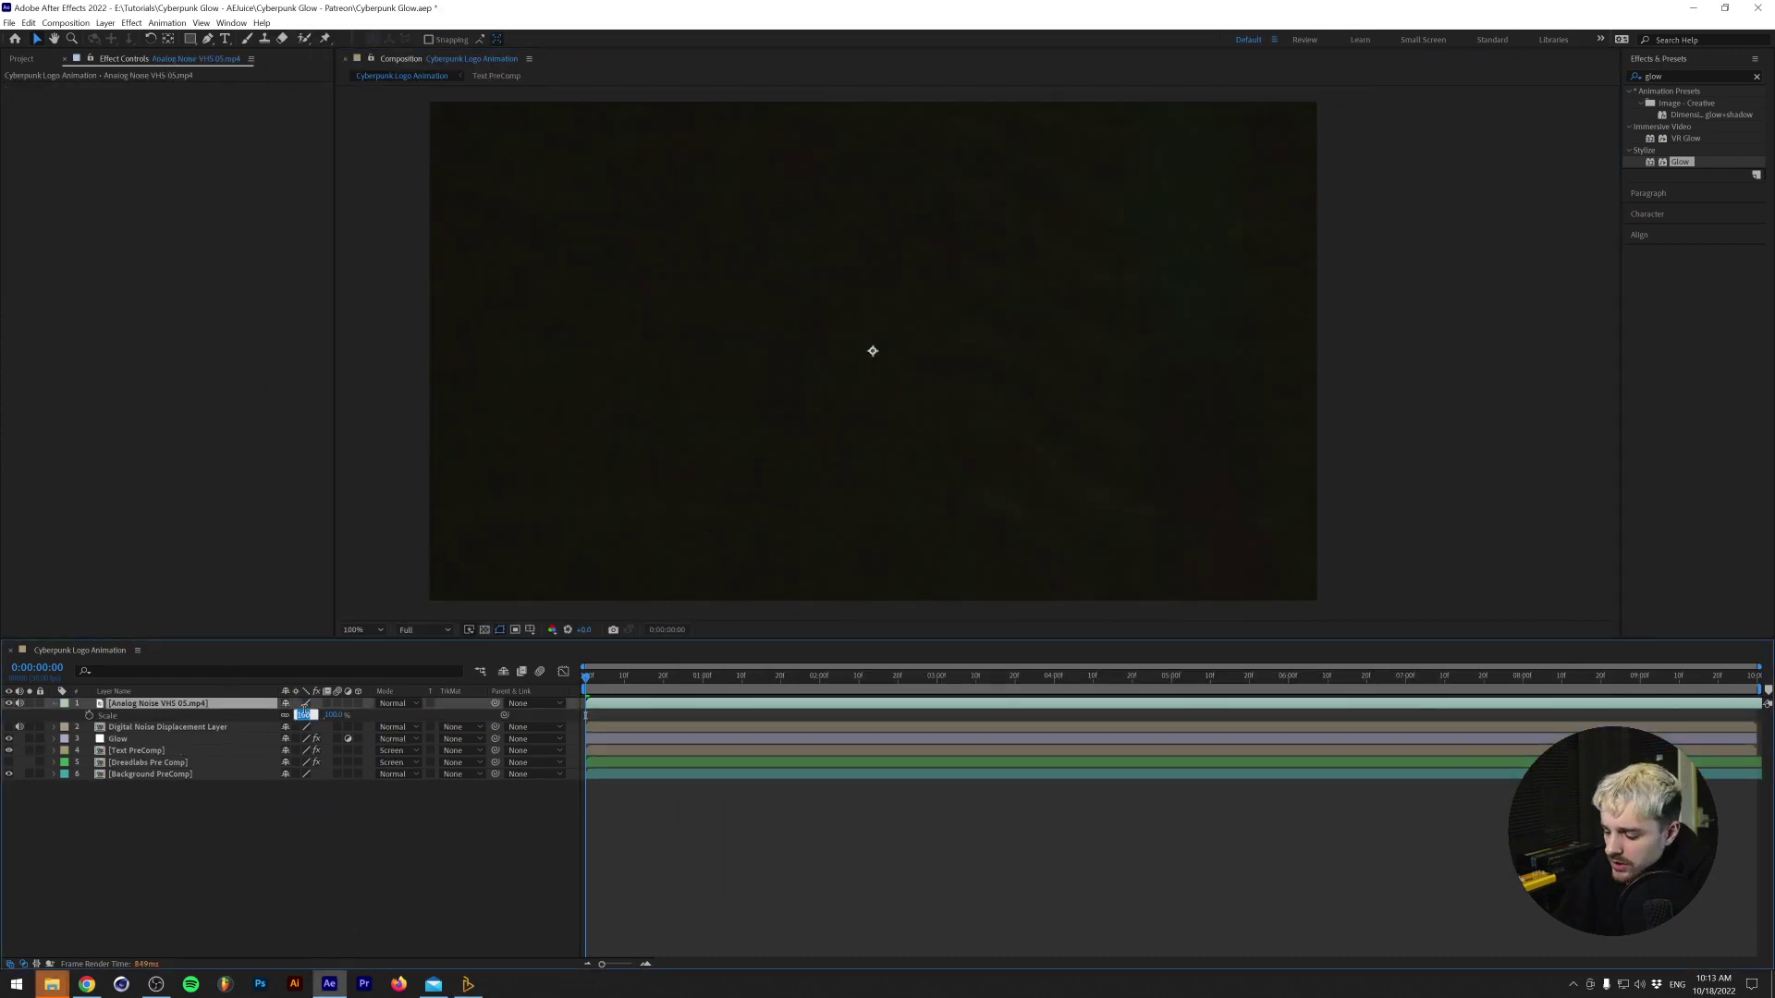
pyautogui.write('50')
pyautogui.press('Return')
pyautogui.click(395, 703)
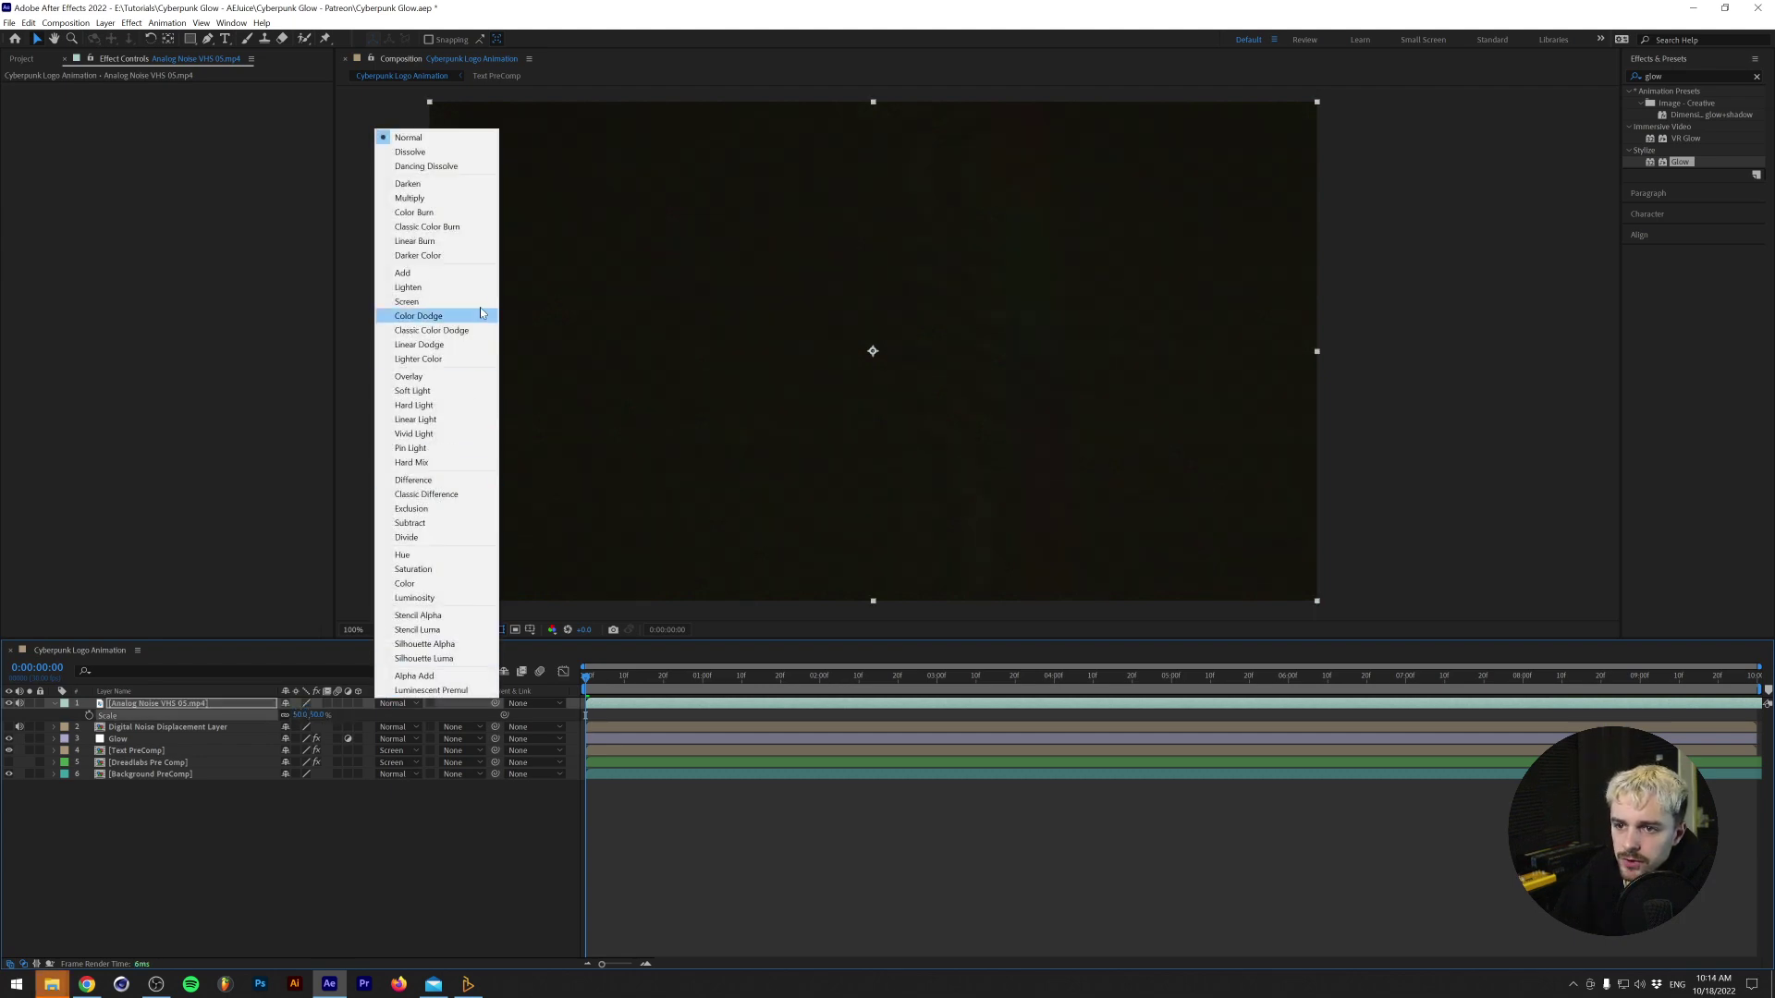
pyautogui.click(478, 273)
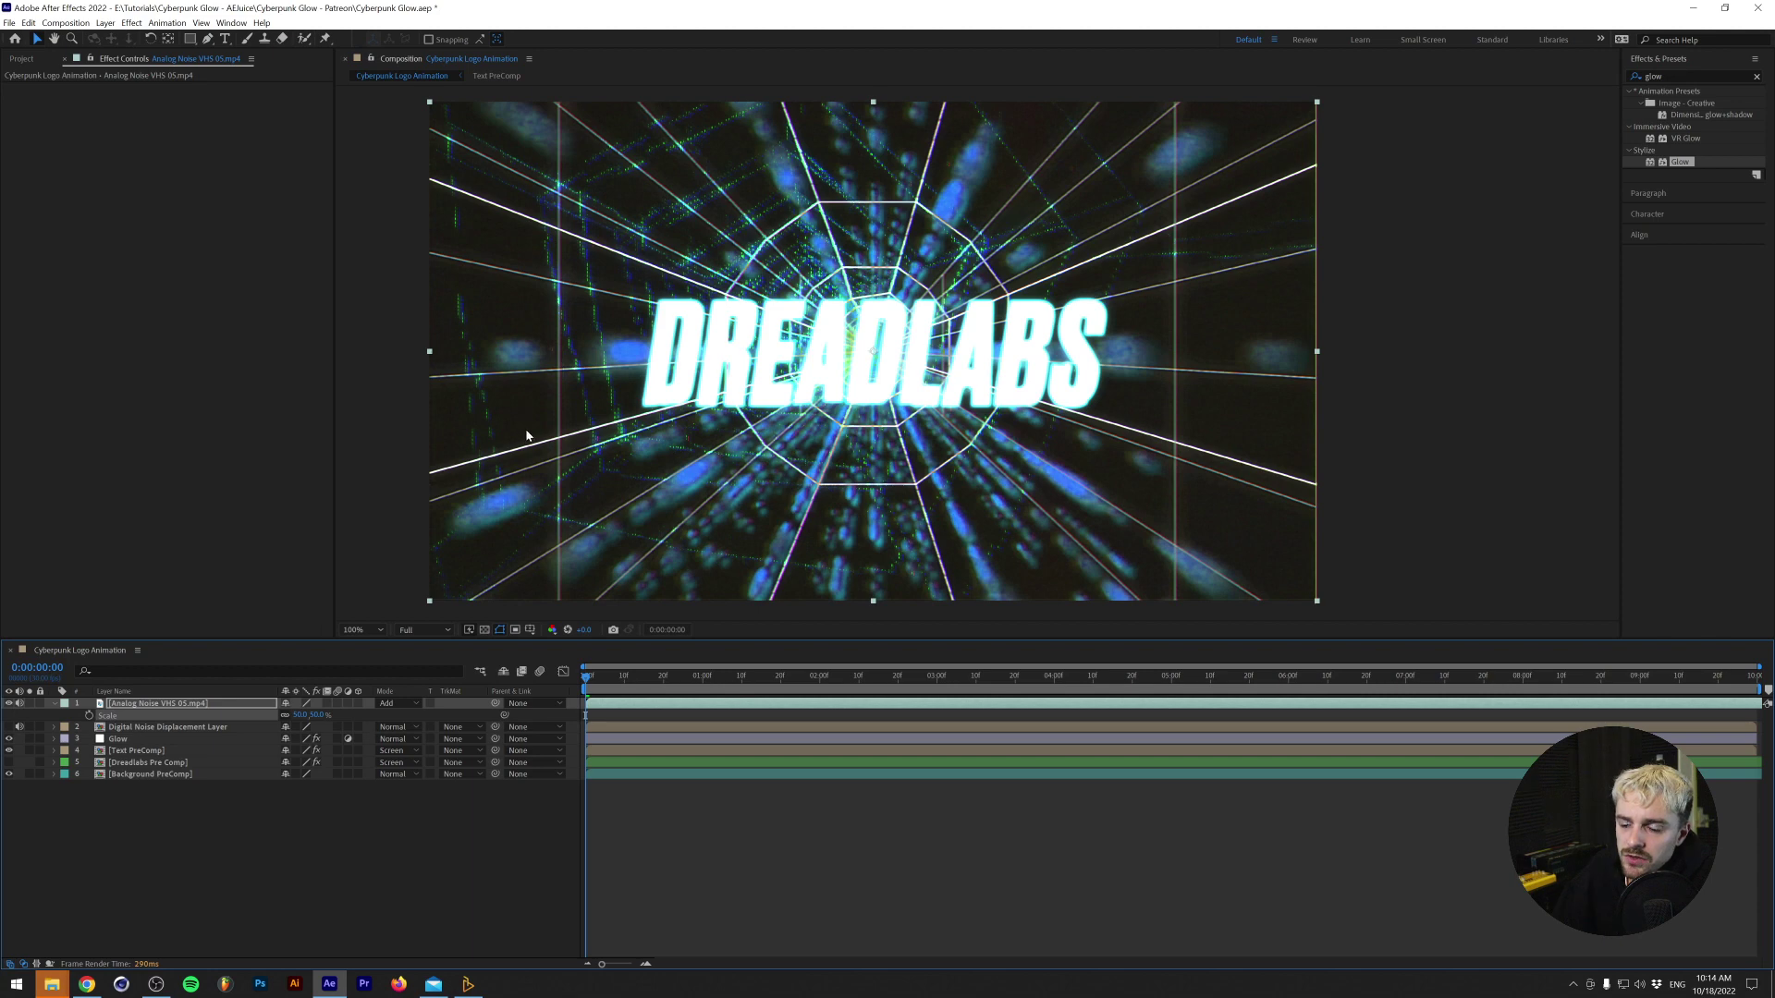
pyautogui.click(9, 703)
pyautogui.click(9, 703)
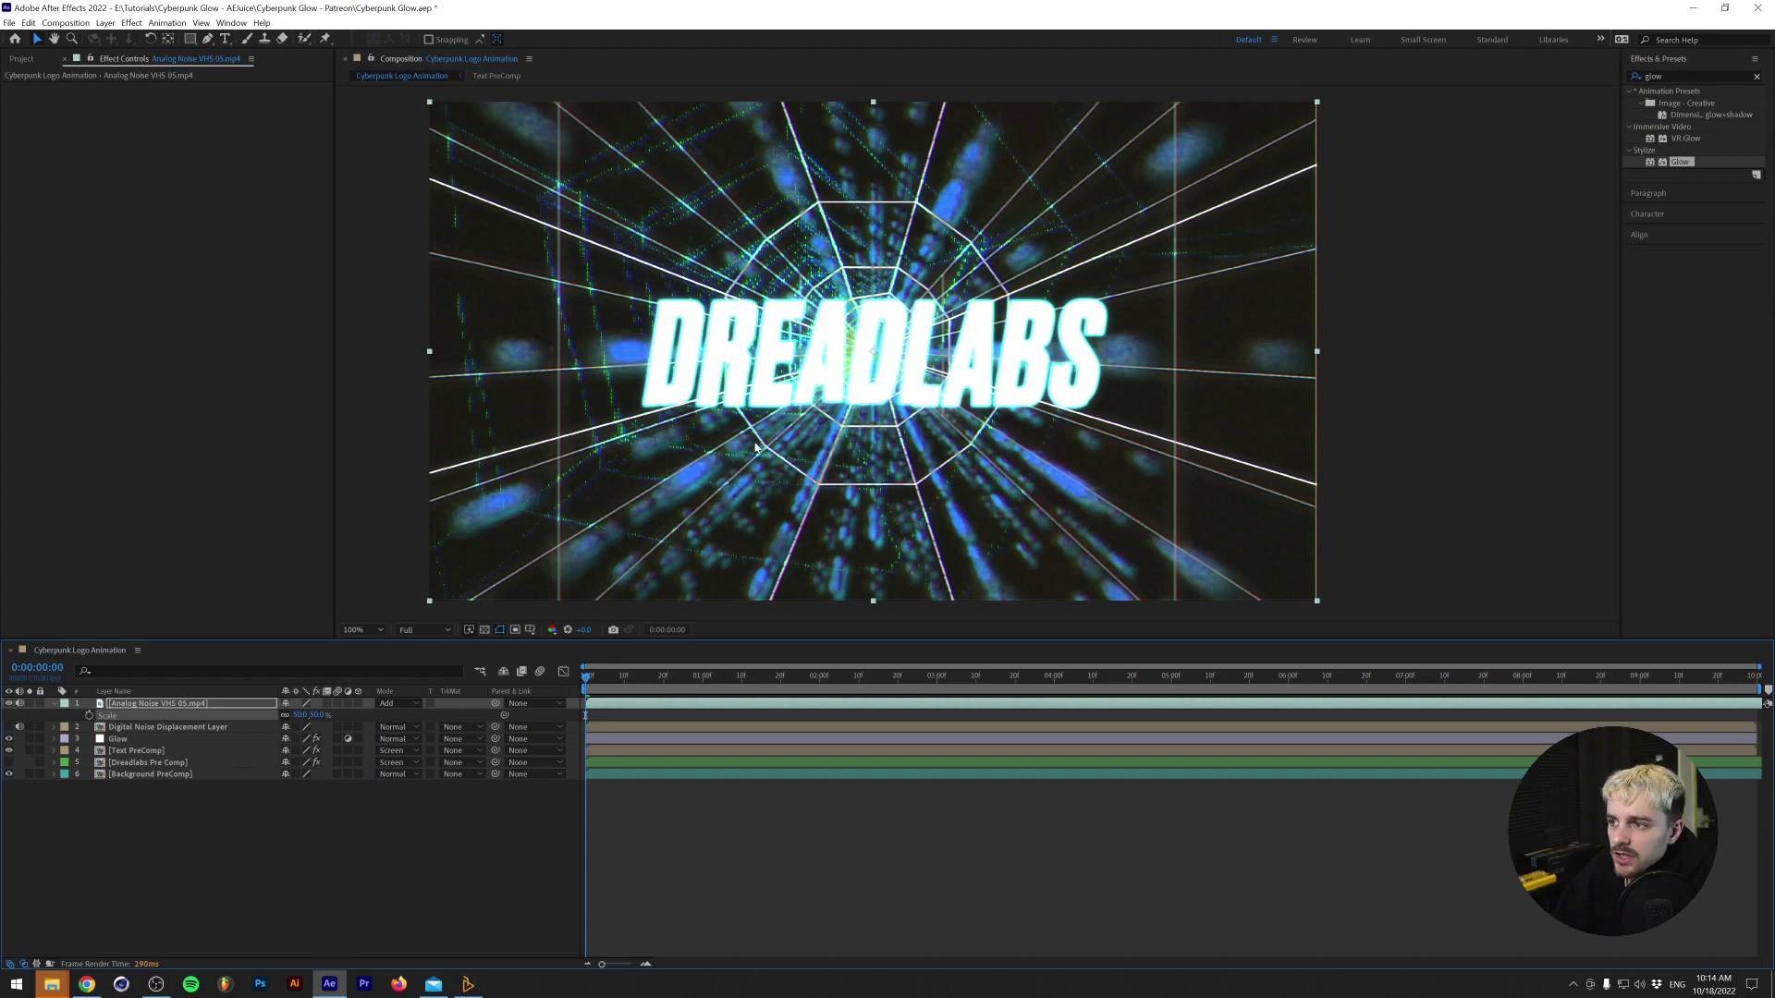
pyautogui.press('space')
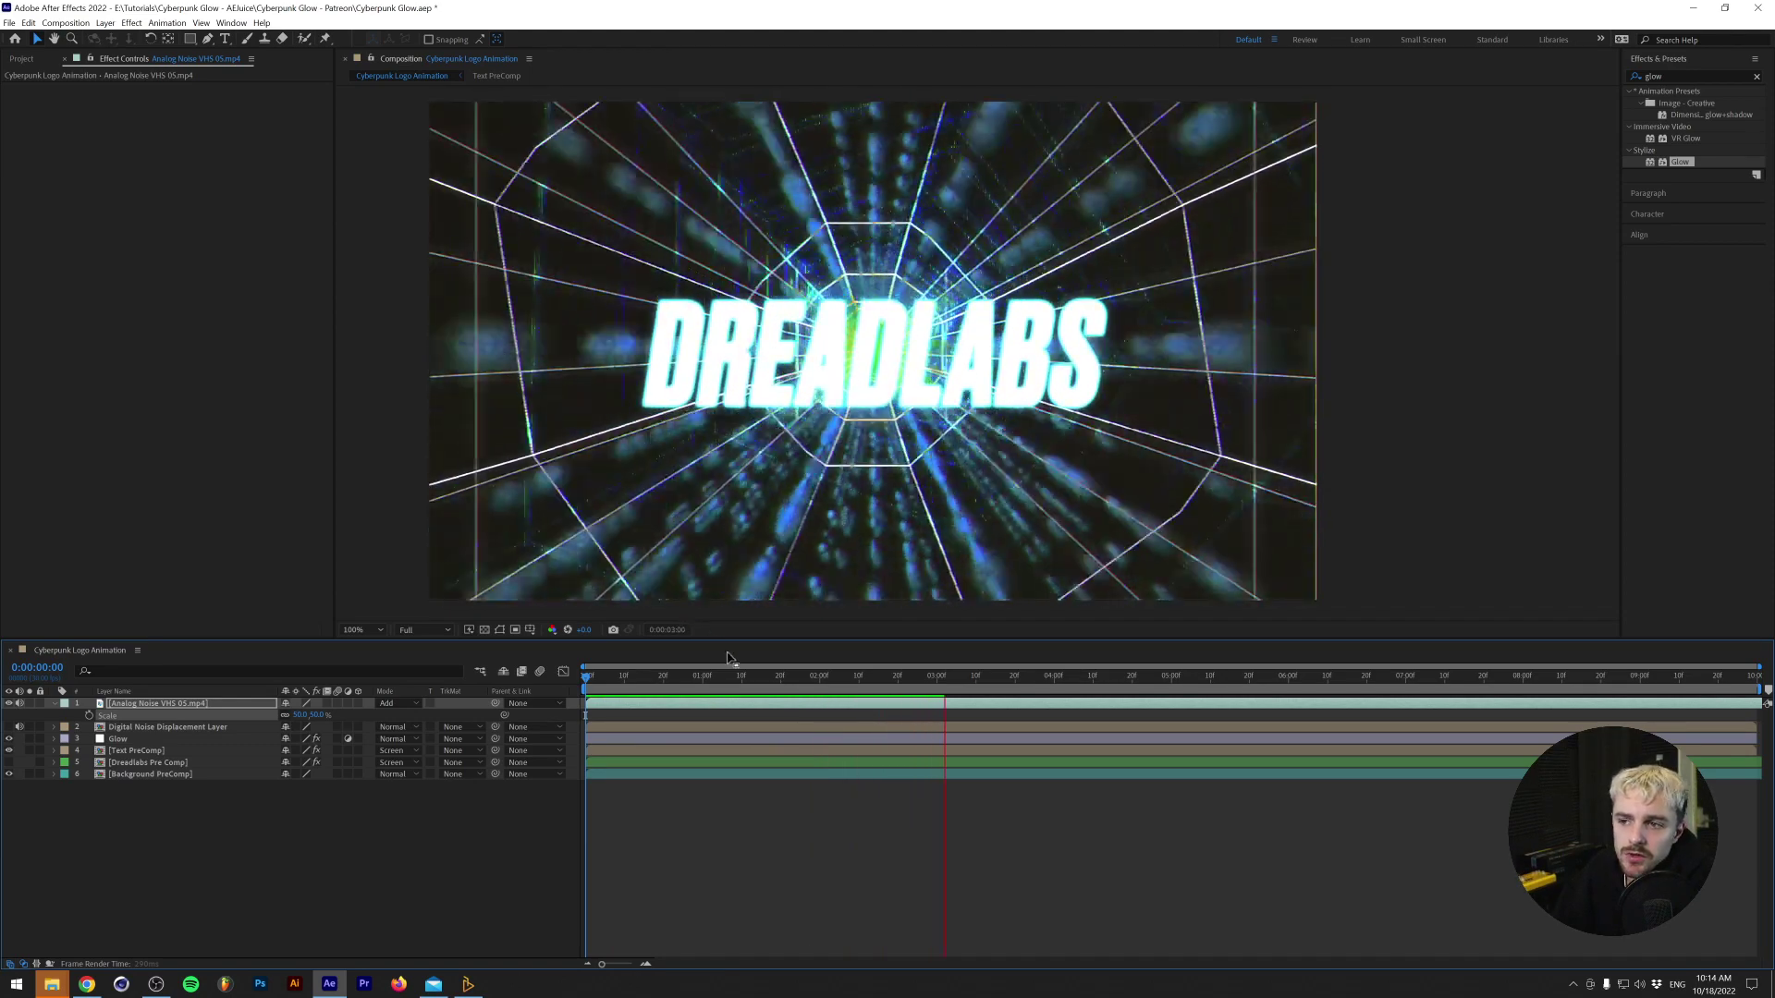
# Replace the Digital Noise 01 clip inside the Digital Noise Displacement Layer precomp with Analog Noise VHS 03 from AEJuice Pack Manager.
pyautogui.click(207, 729)
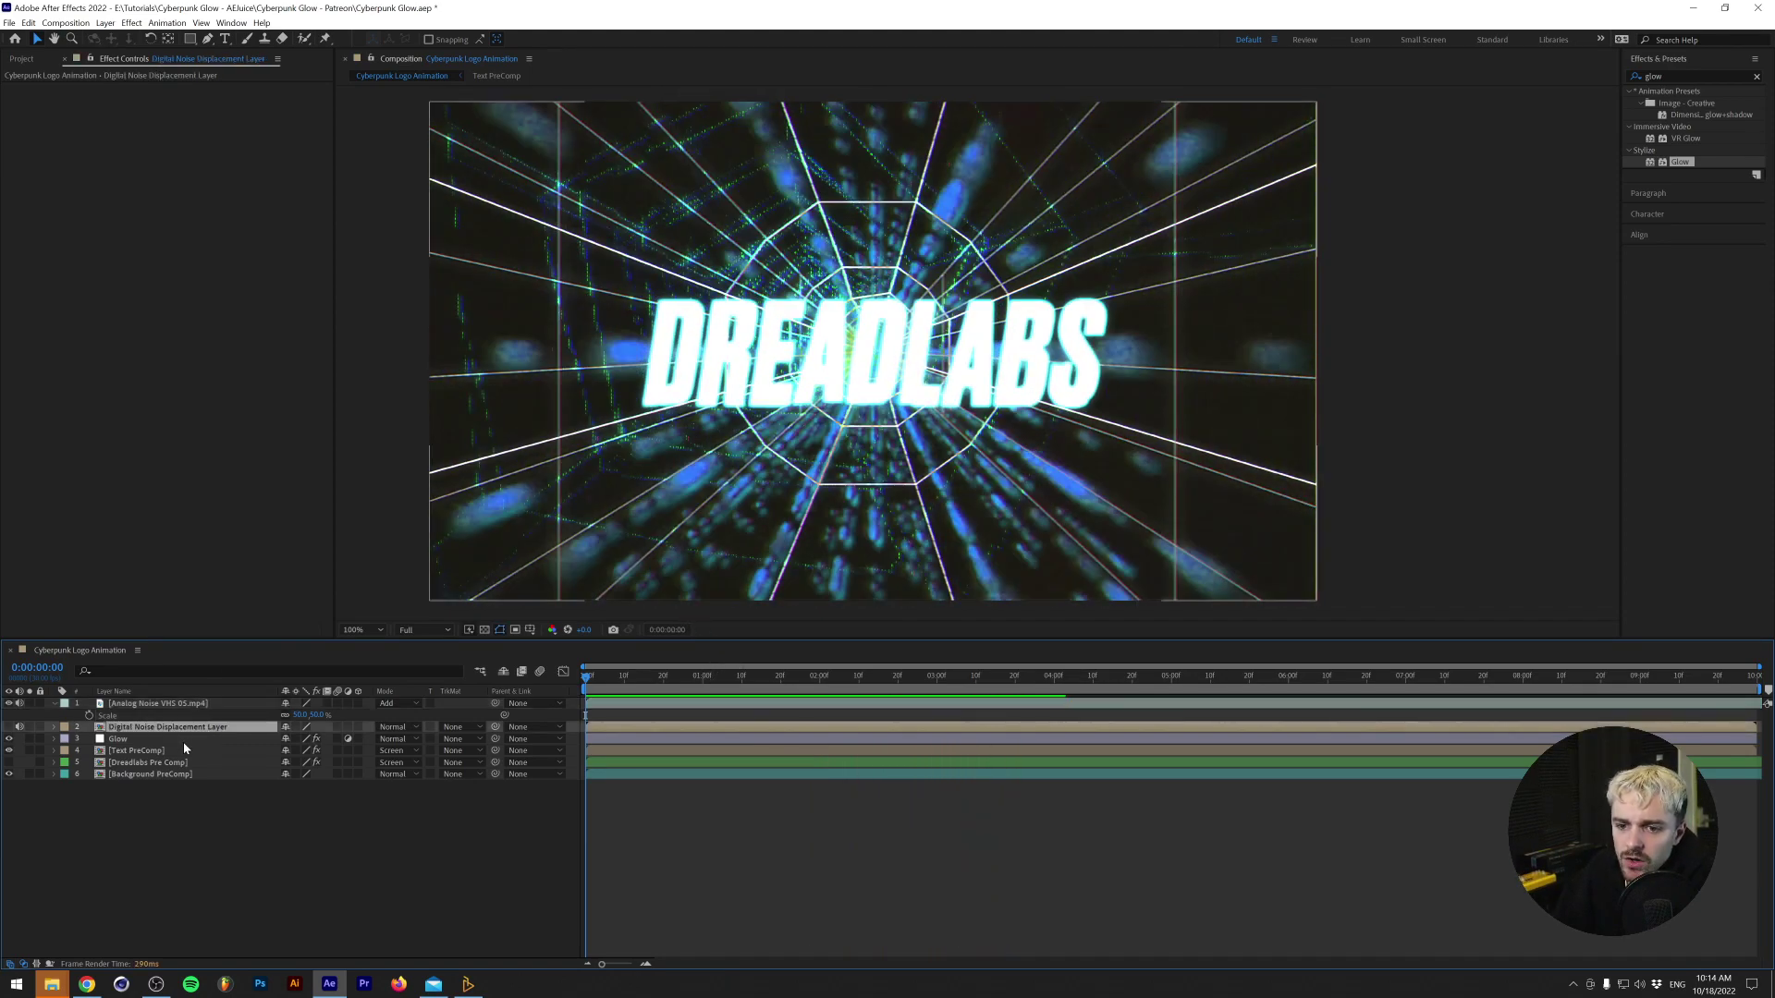
pyautogui.click(468, 984)
pyautogui.scroll(1, 1007, 560)
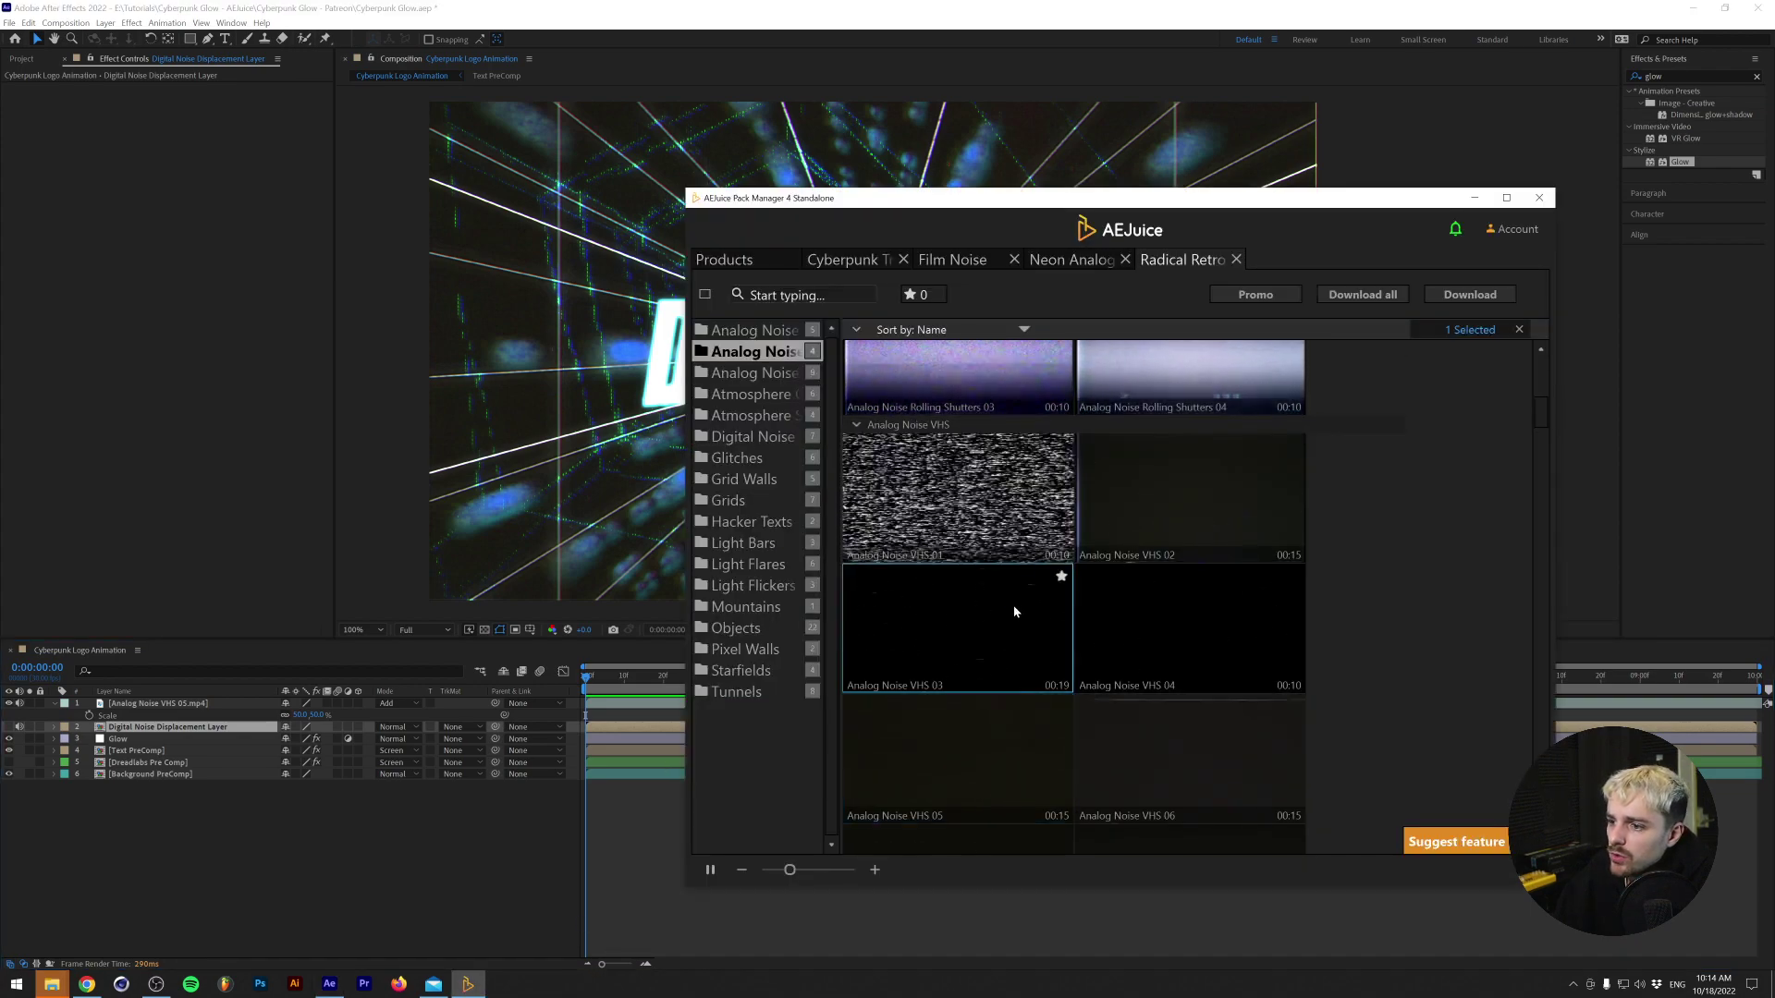
pyautogui.moveTo(991, 621); pyautogui.dragTo(93, 397)
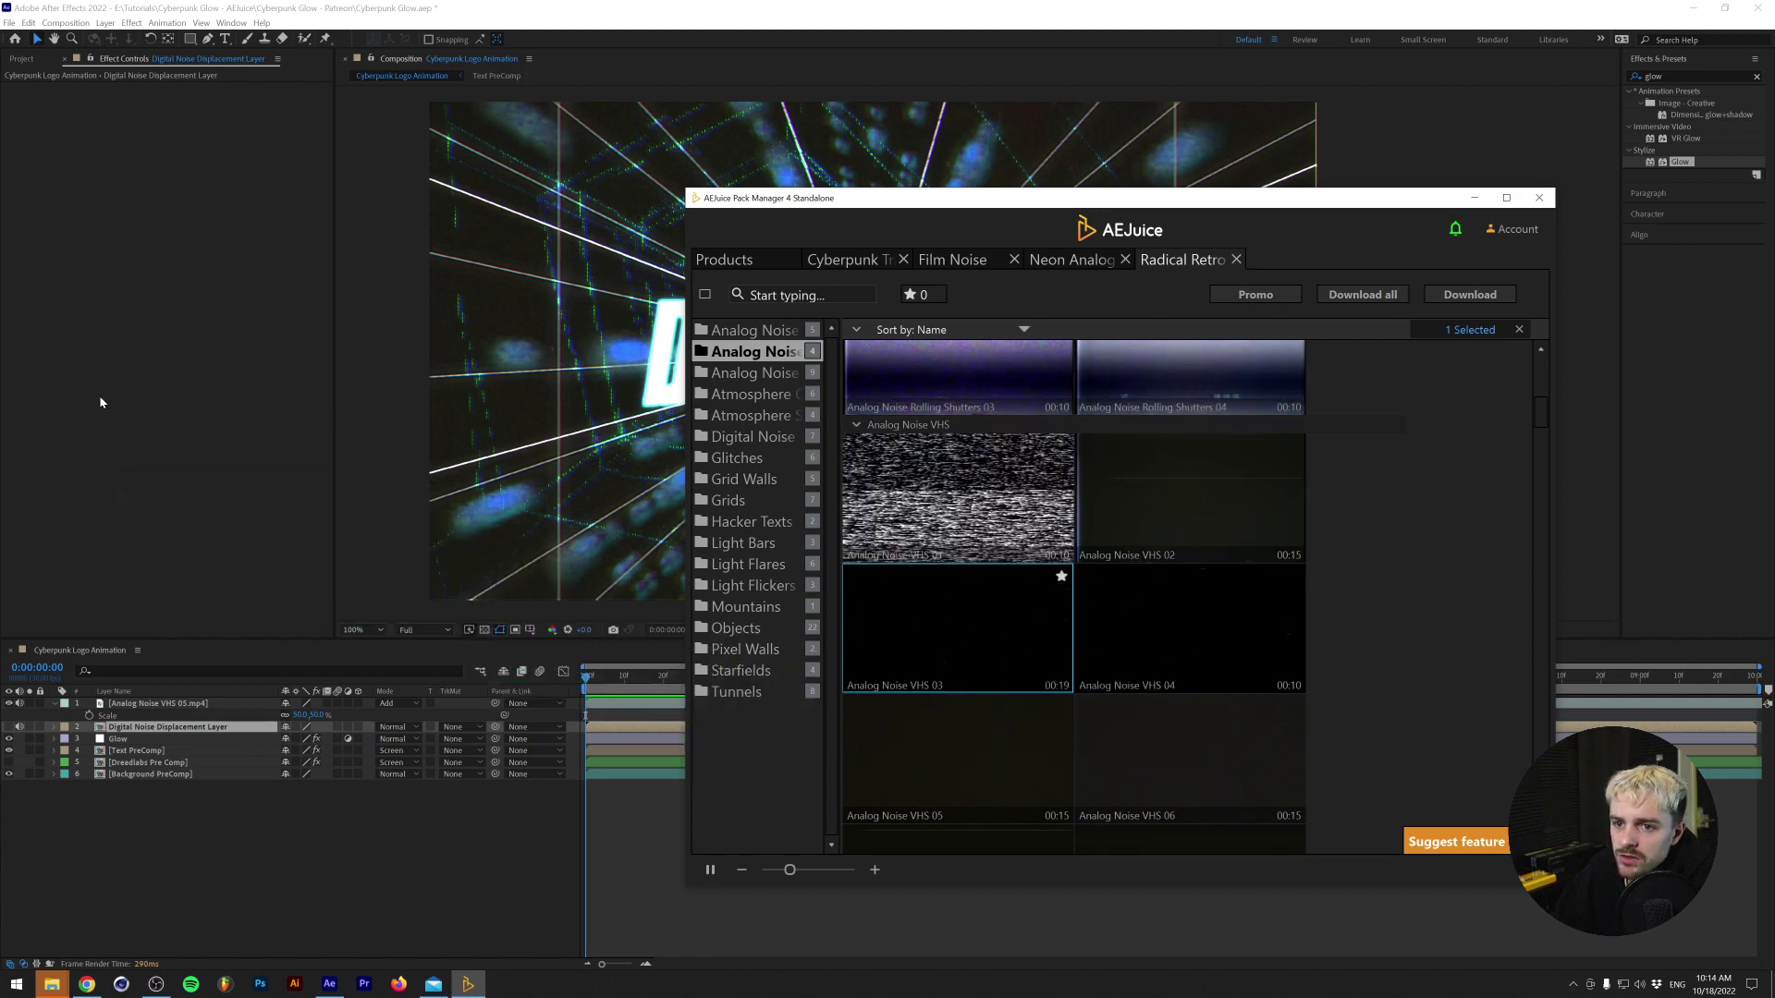
pyautogui.click(266, 562)
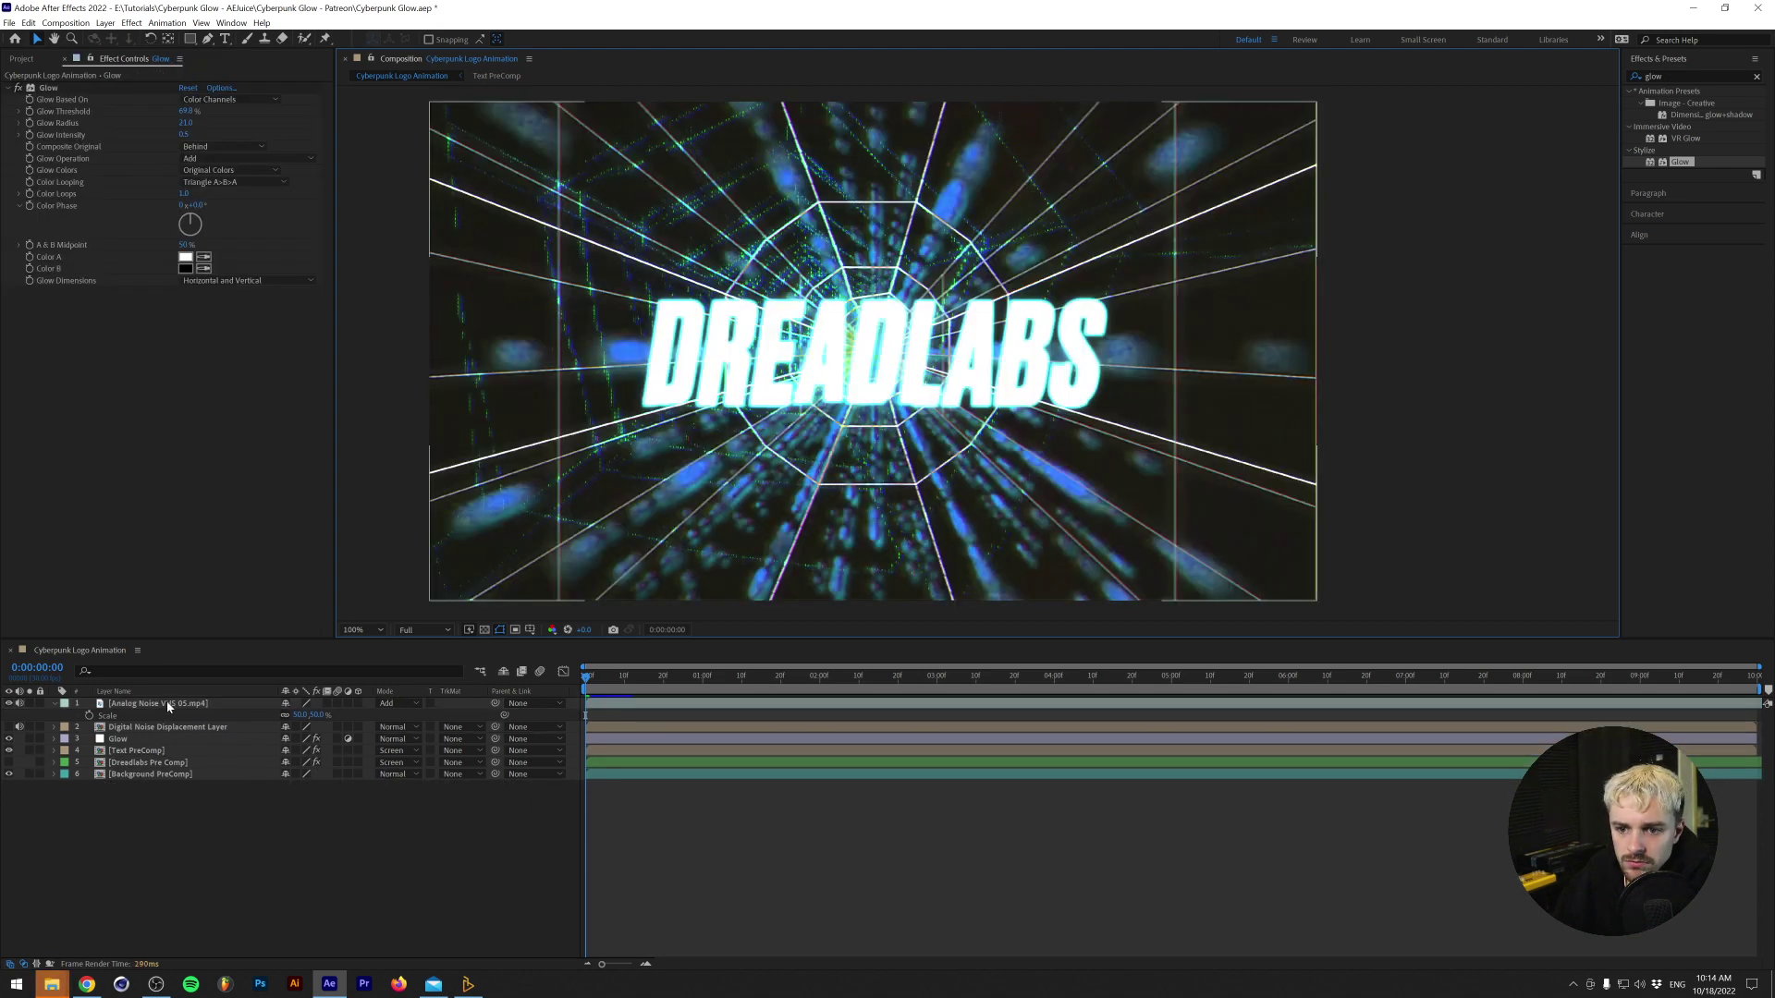
pyautogui.hotkey('ctrl', 'v')
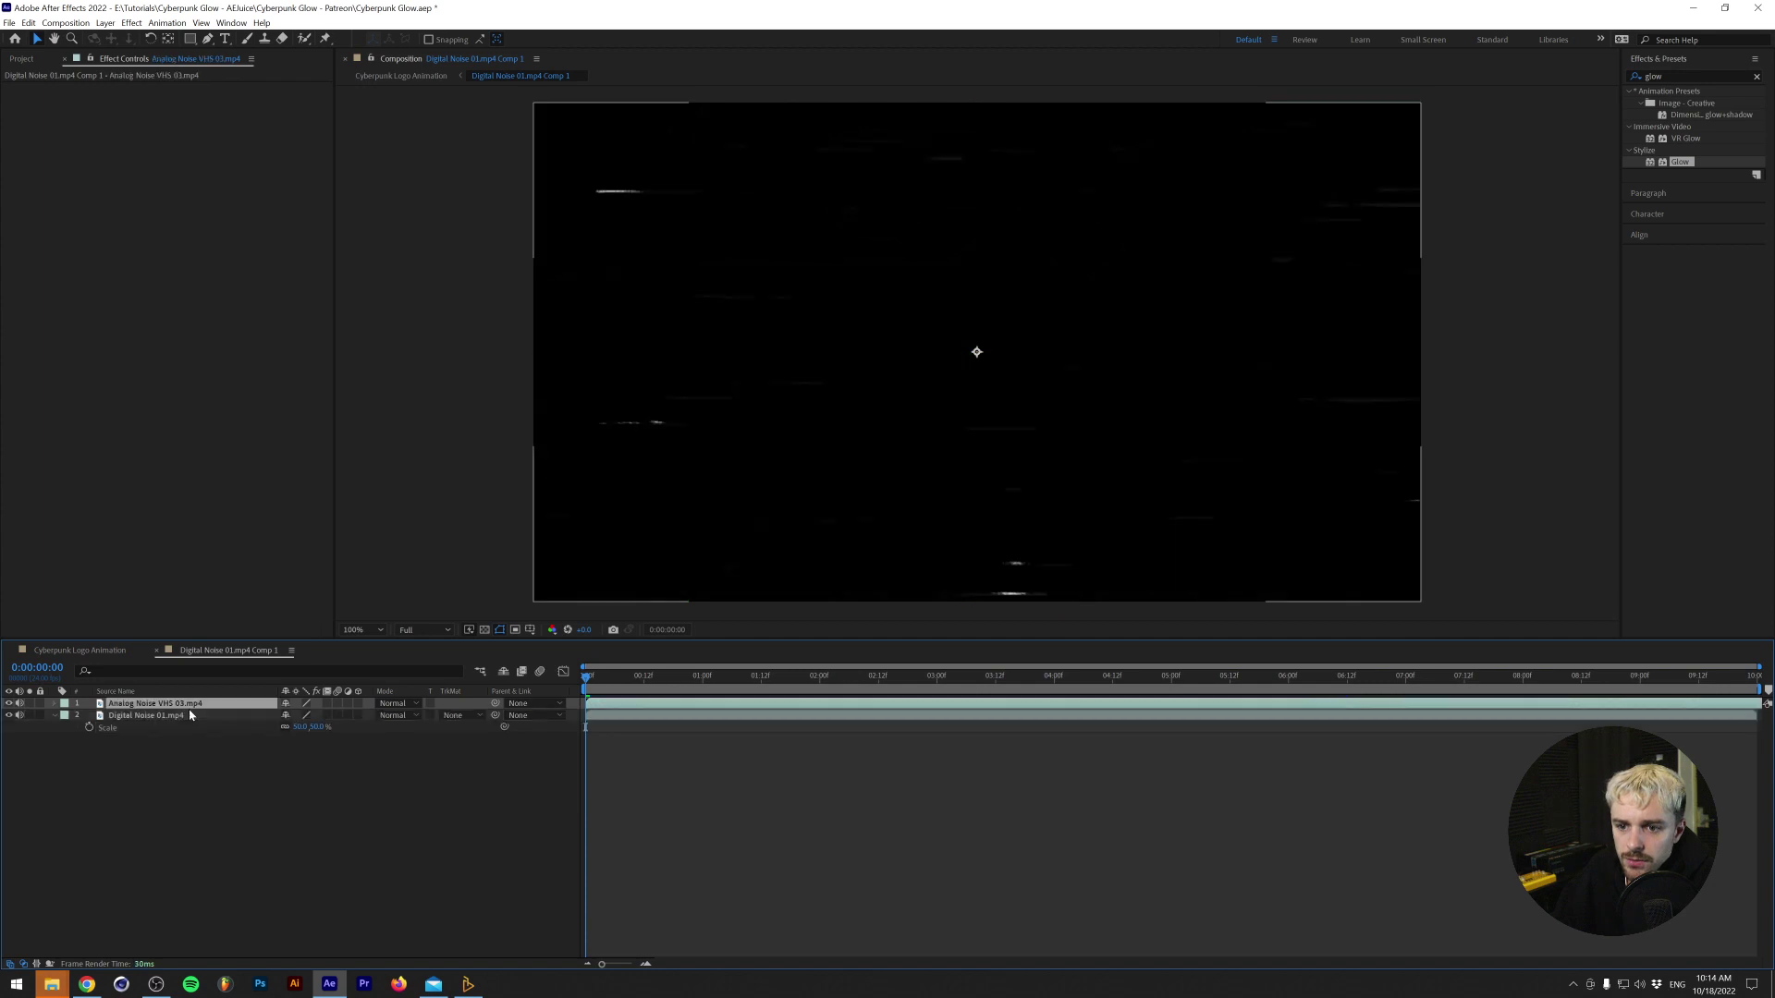
pyautogui.click(236, 720)
pyautogui.press('Delete')
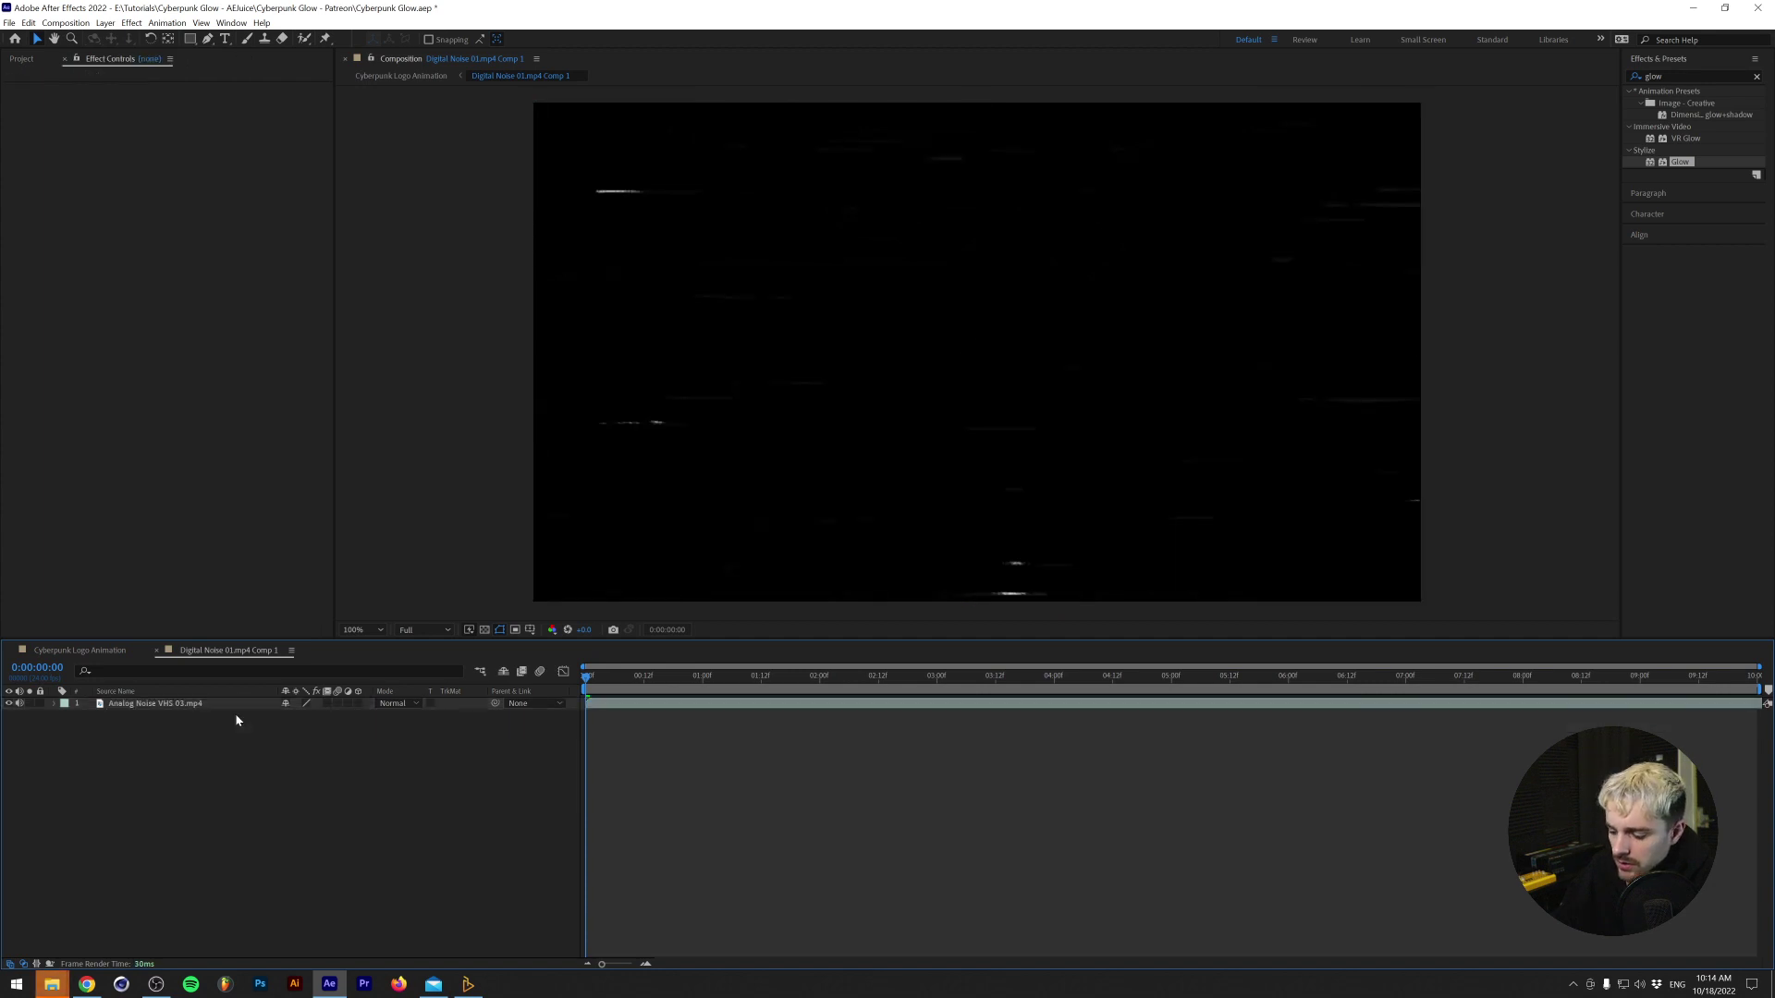
# Scale the Analog Noise VHS 03 clip to 50% and preview the displacement in the Cyberpunk Logo Animation composition.
pyautogui.click(230, 706)
pyautogui.press('s')
pyautogui.click(312, 720)
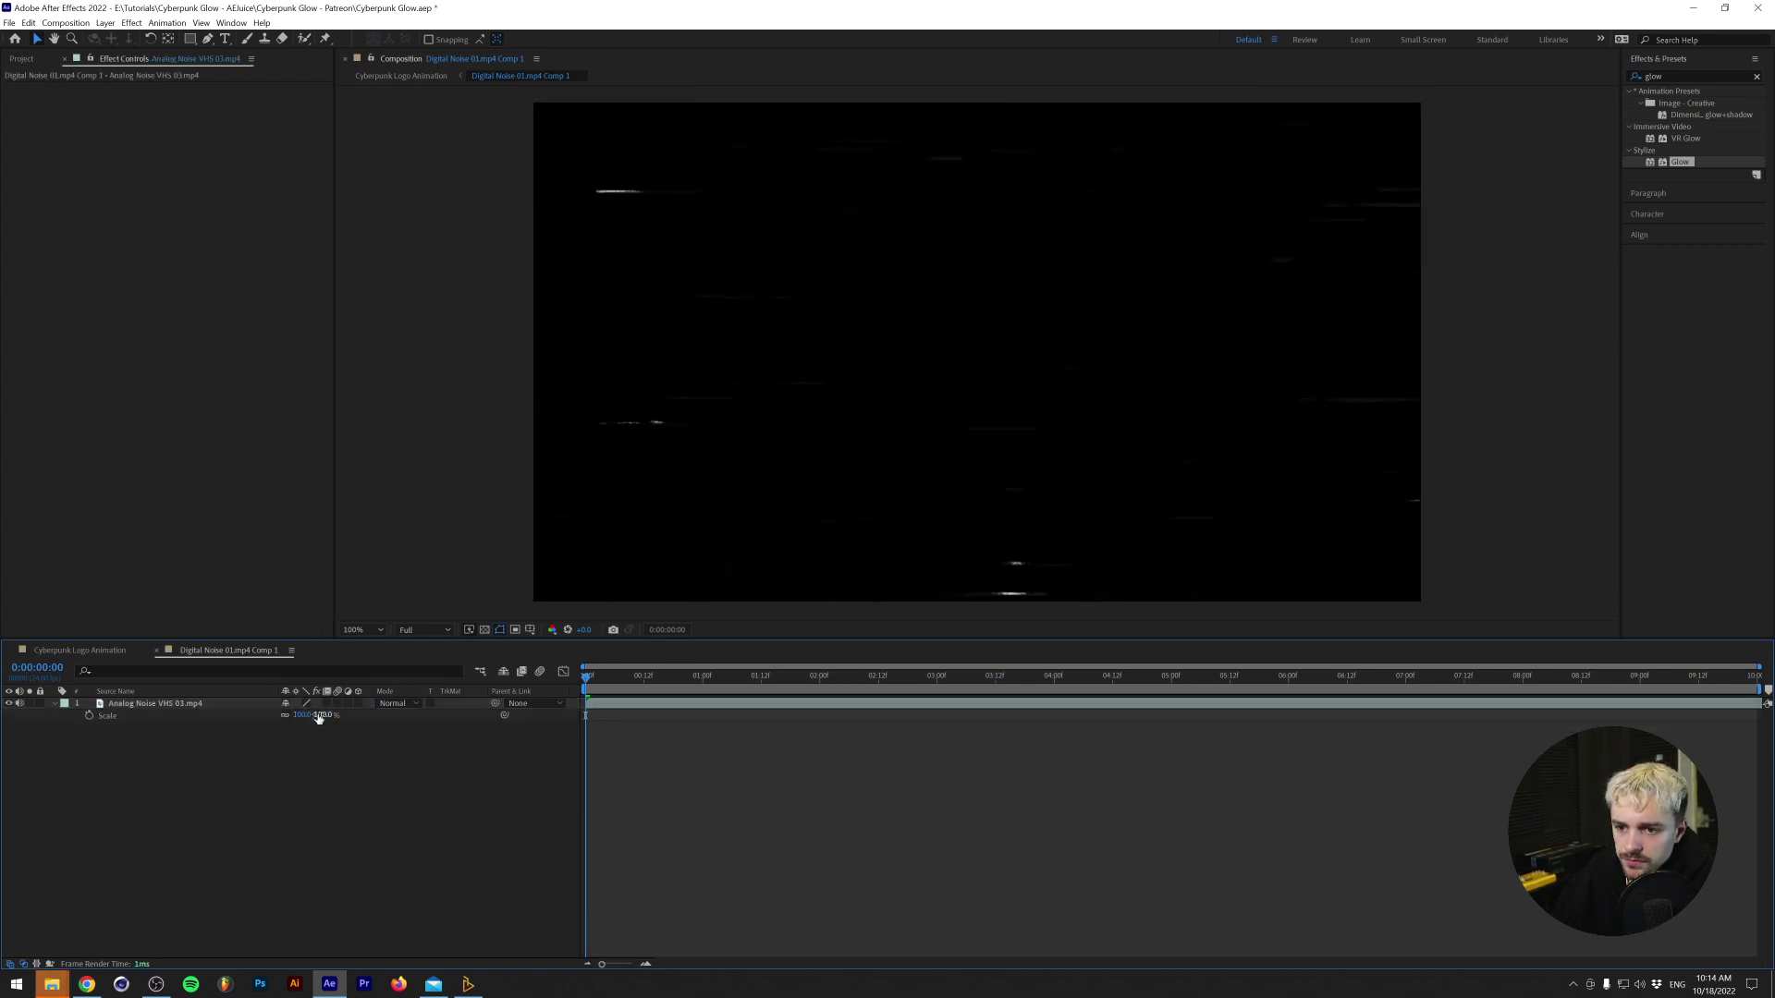
pyautogui.write('50')
pyautogui.press('Return')
pyautogui.click(92, 651)
pyautogui.press('.')
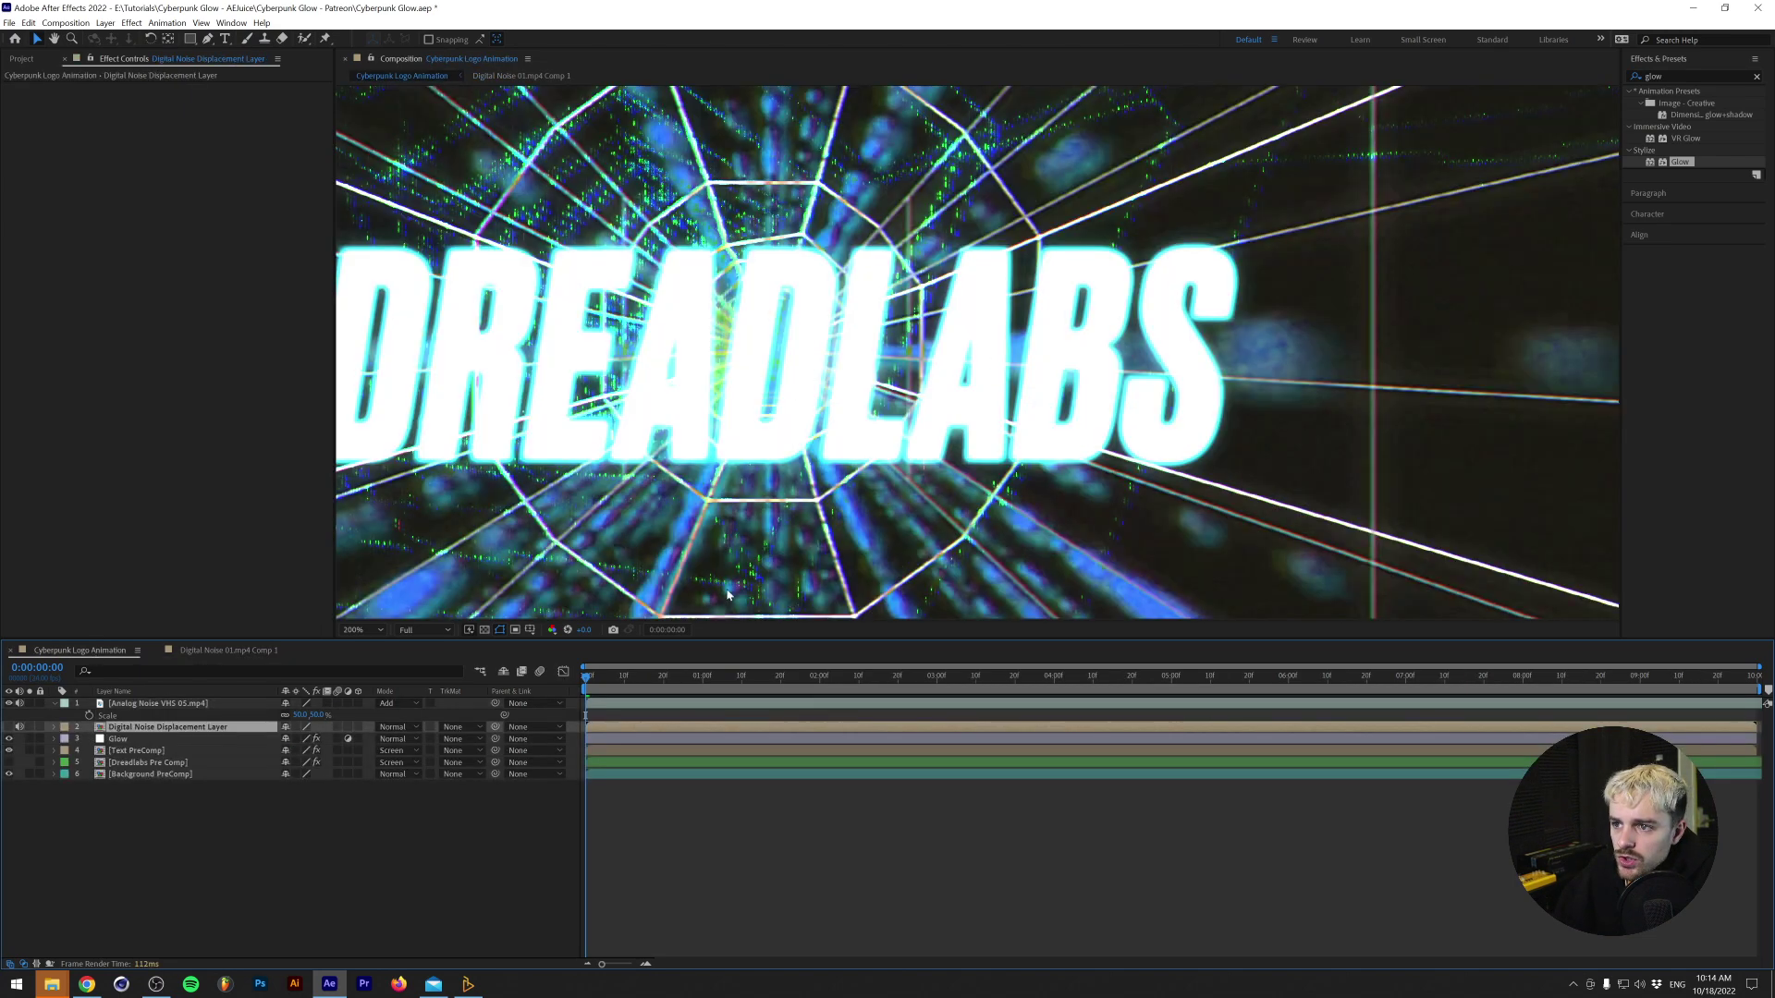
pyautogui.press('space')
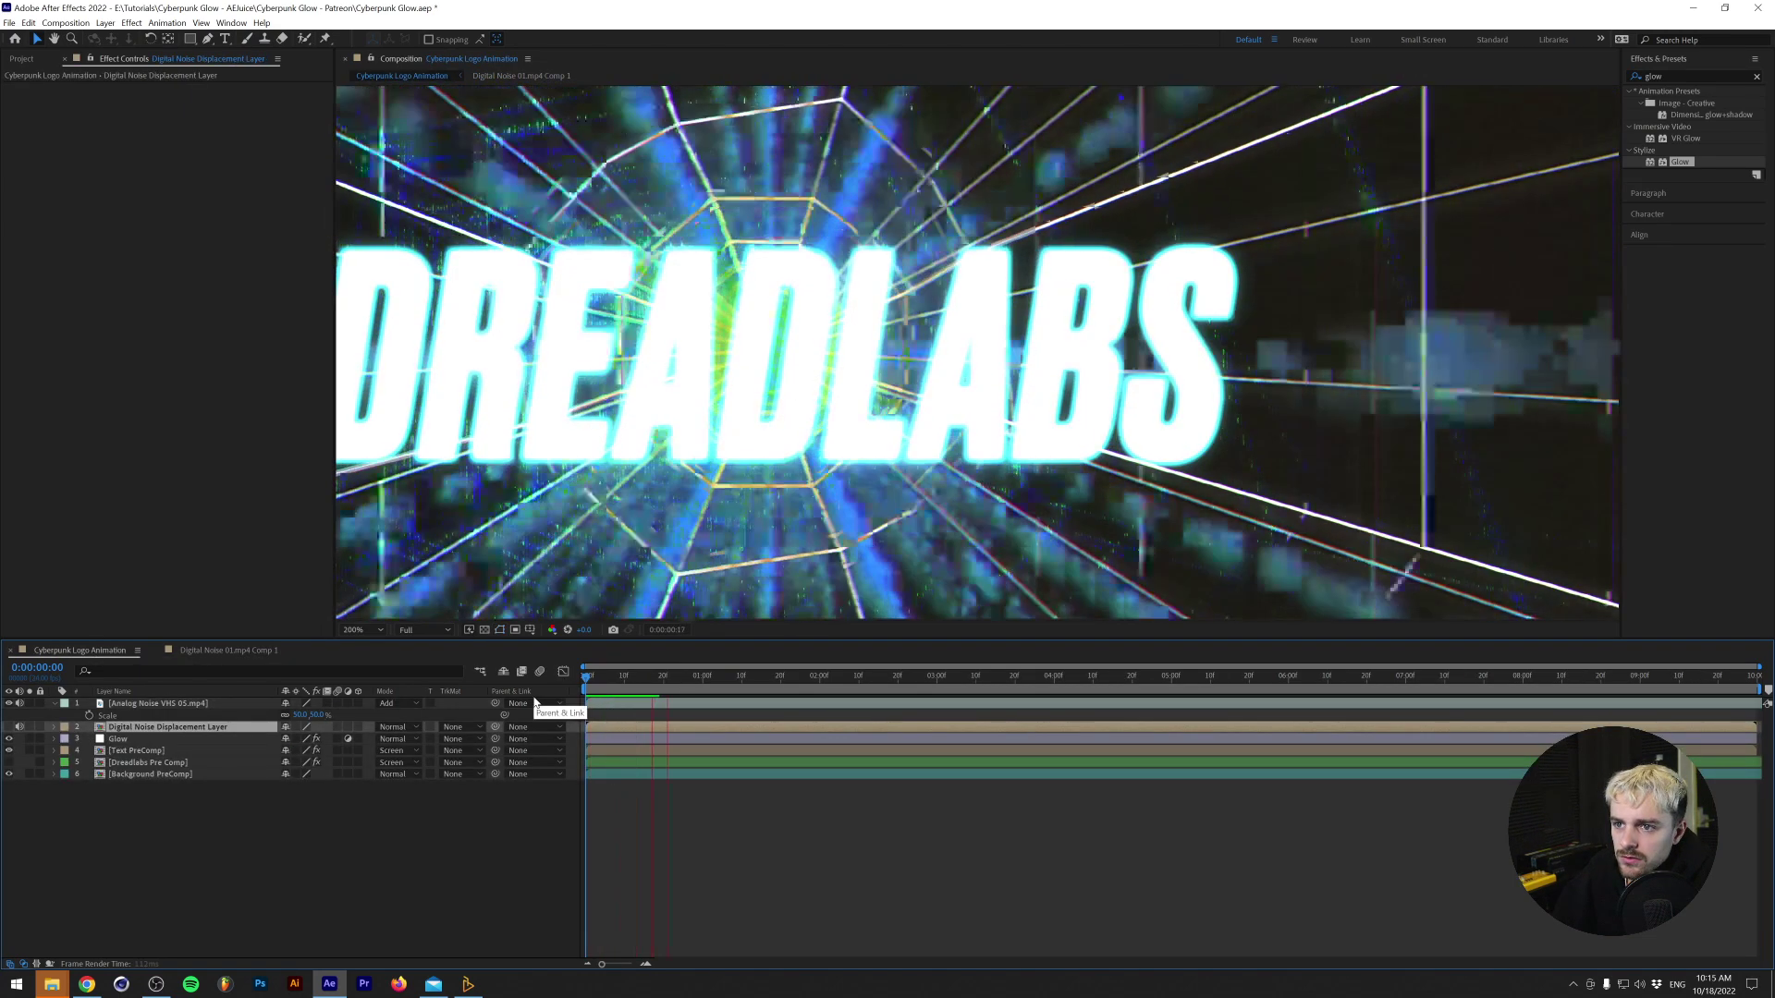
pyautogui.press('space')
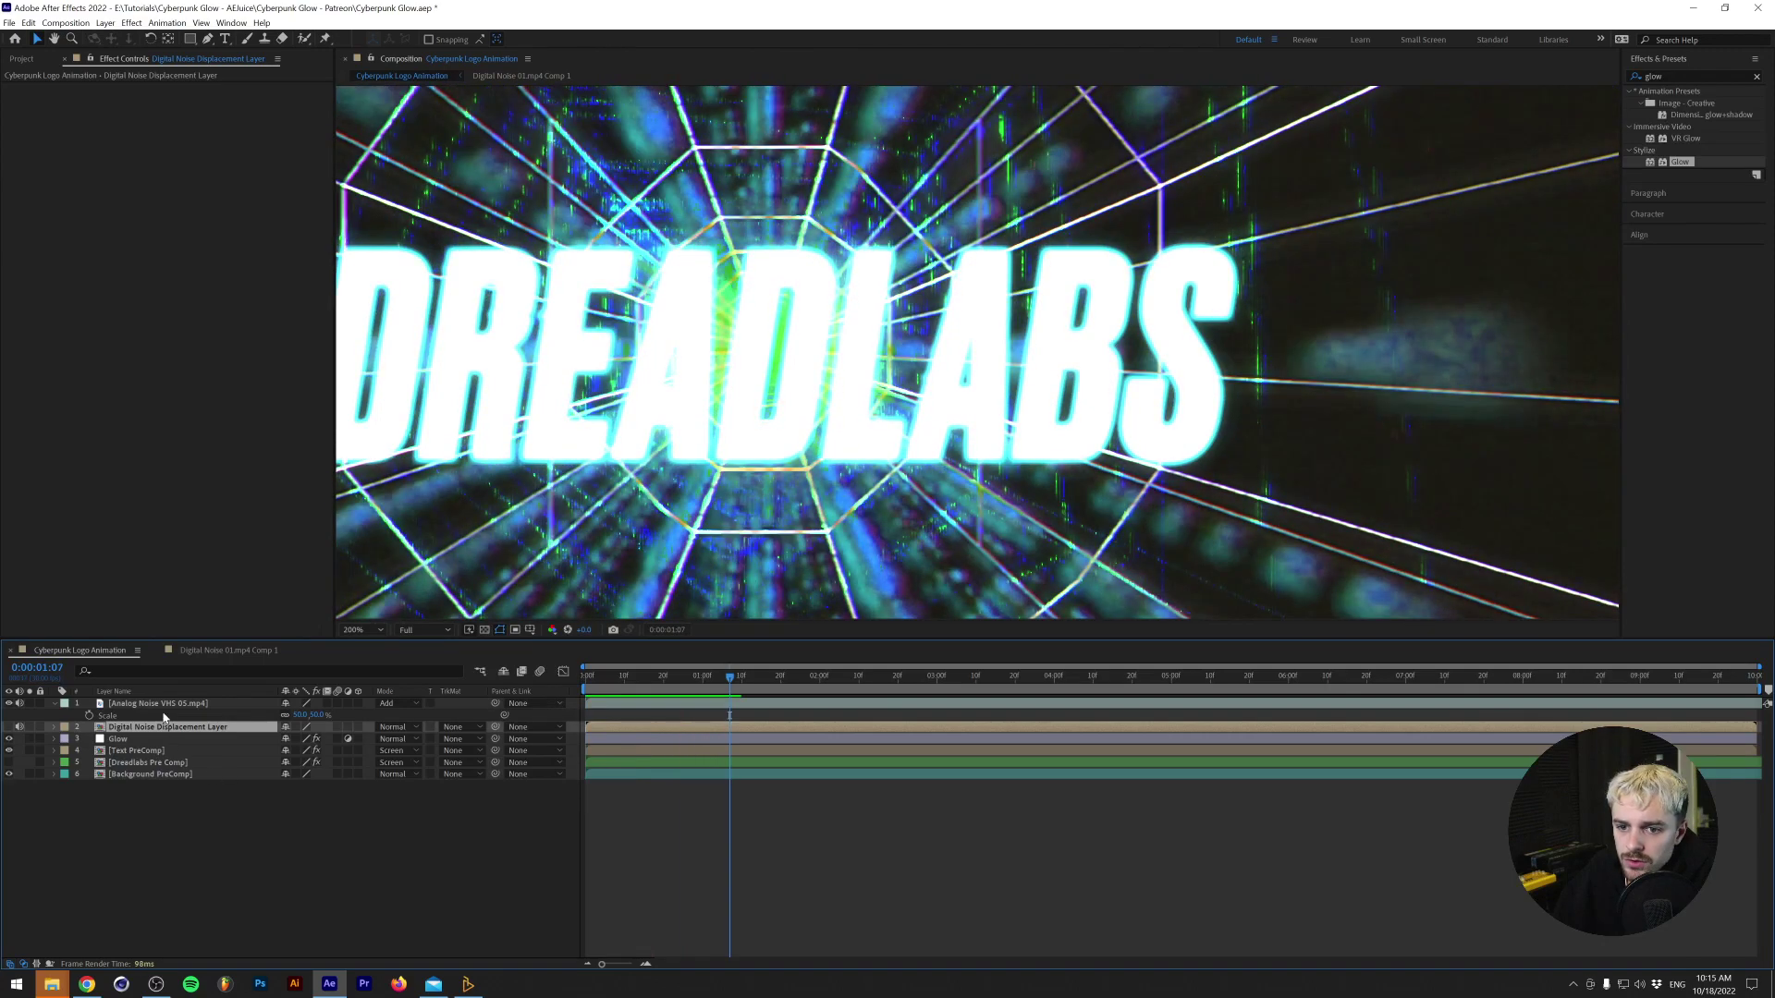
# Apply Curves to Analog Noise VHS 03 in the displacement precomp, steepening the RGB curve to brighten the streaks and slightly lifting the black point.
pyautogui.doubleClick(169, 704)
pyautogui.click(216, 650)
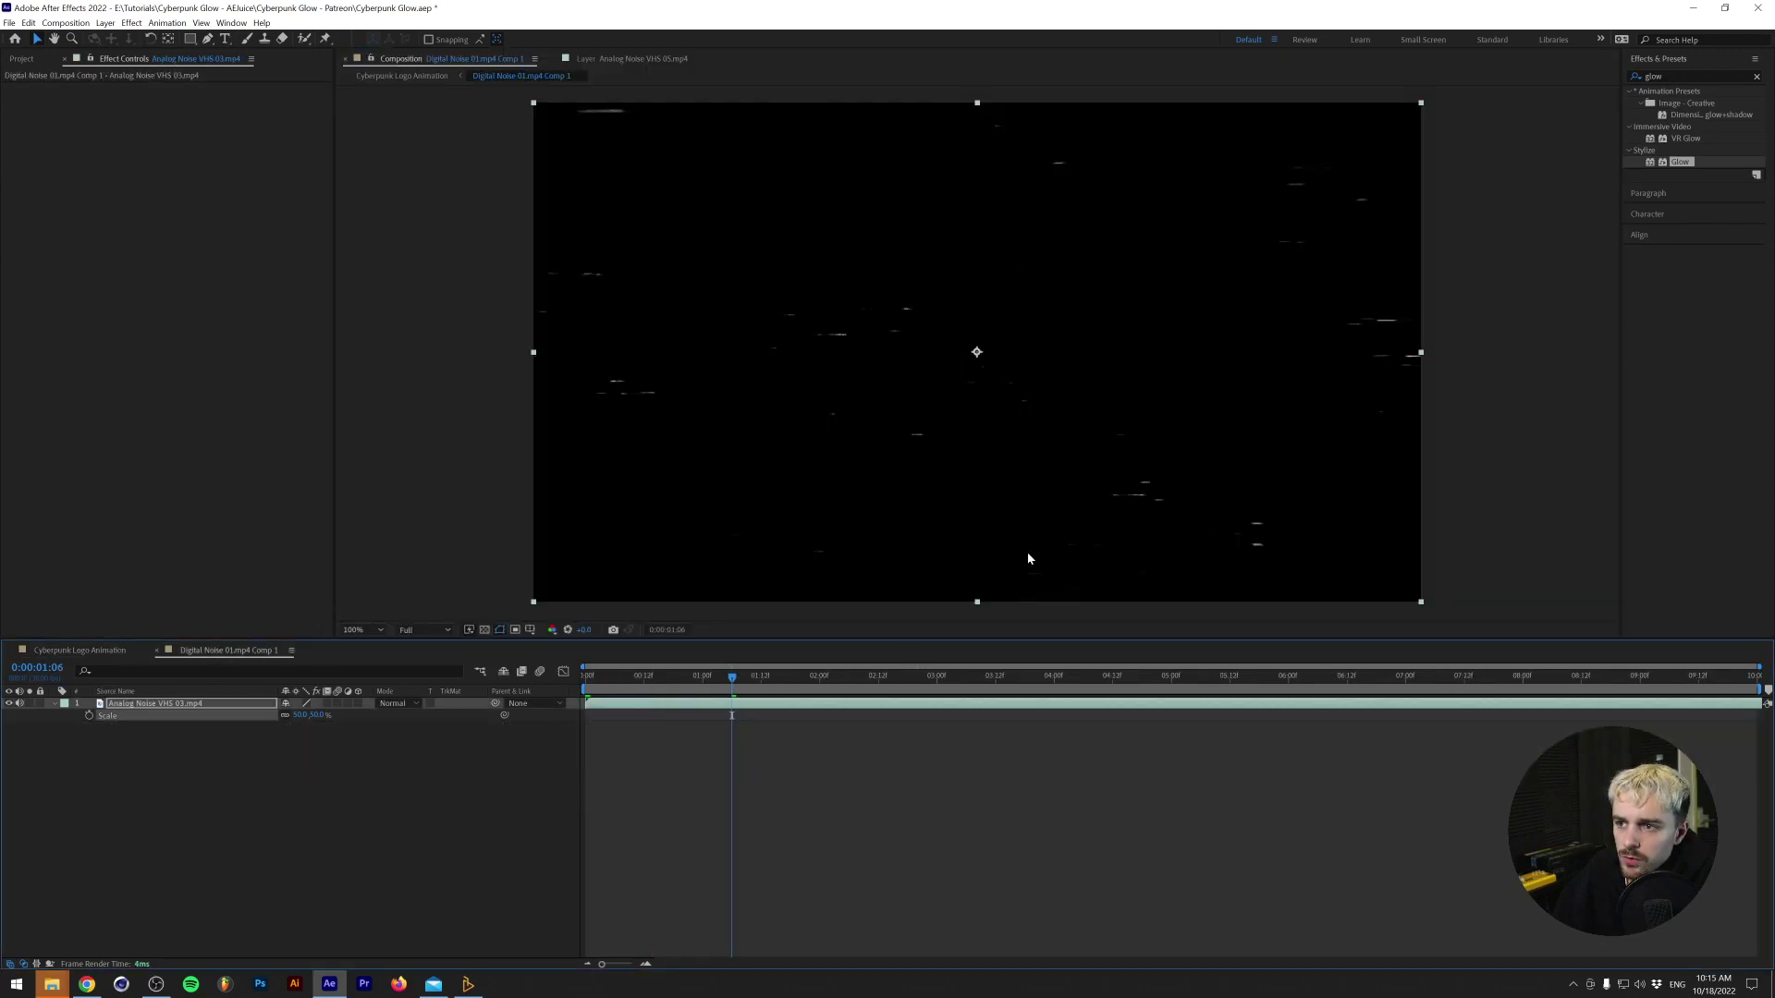
pyautogui.click(1634, 76)
pyautogui.click(1659, 92)
pyautogui.moveTo(1681, 138); pyautogui.dragTo(212, 703)
pyautogui.moveTo(127, 234); pyautogui.dragTo(39, 122)
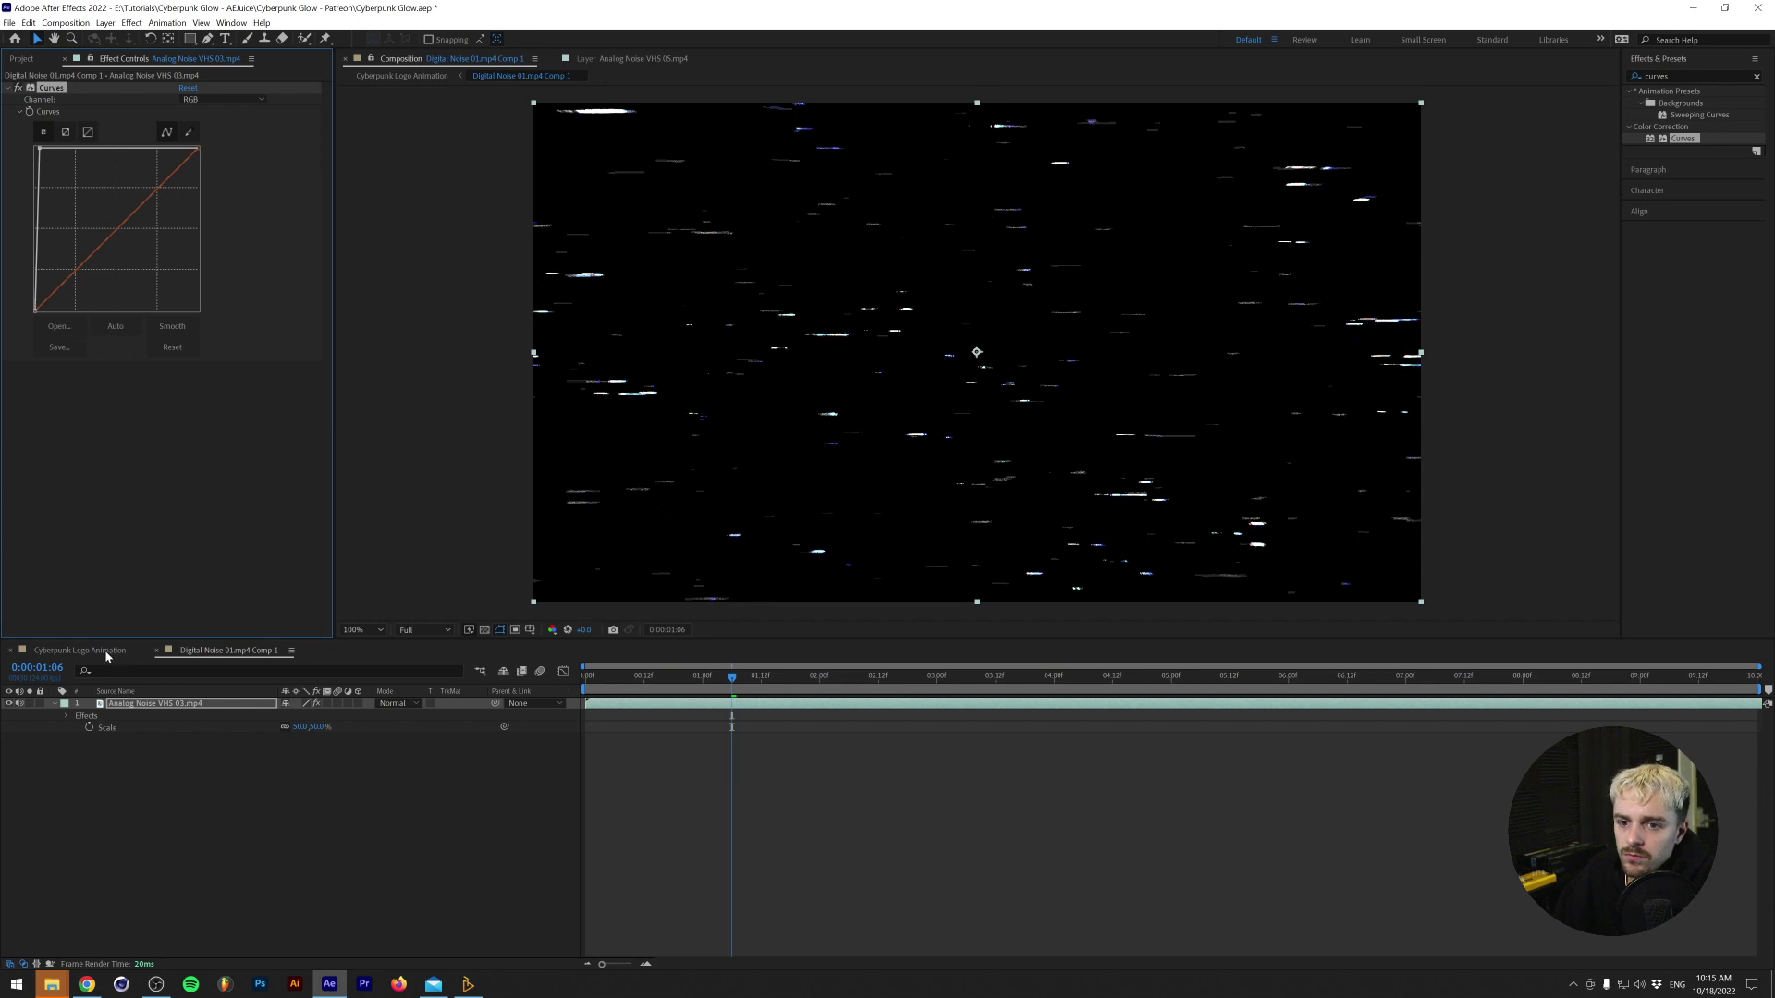
pyautogui.moveTo(32, 289)
pyautogui.mouseDown()
pyautogui.moveTo(31, 269)
pyautogui.moveTo(18, 288)
pyautogui.mouseUp()
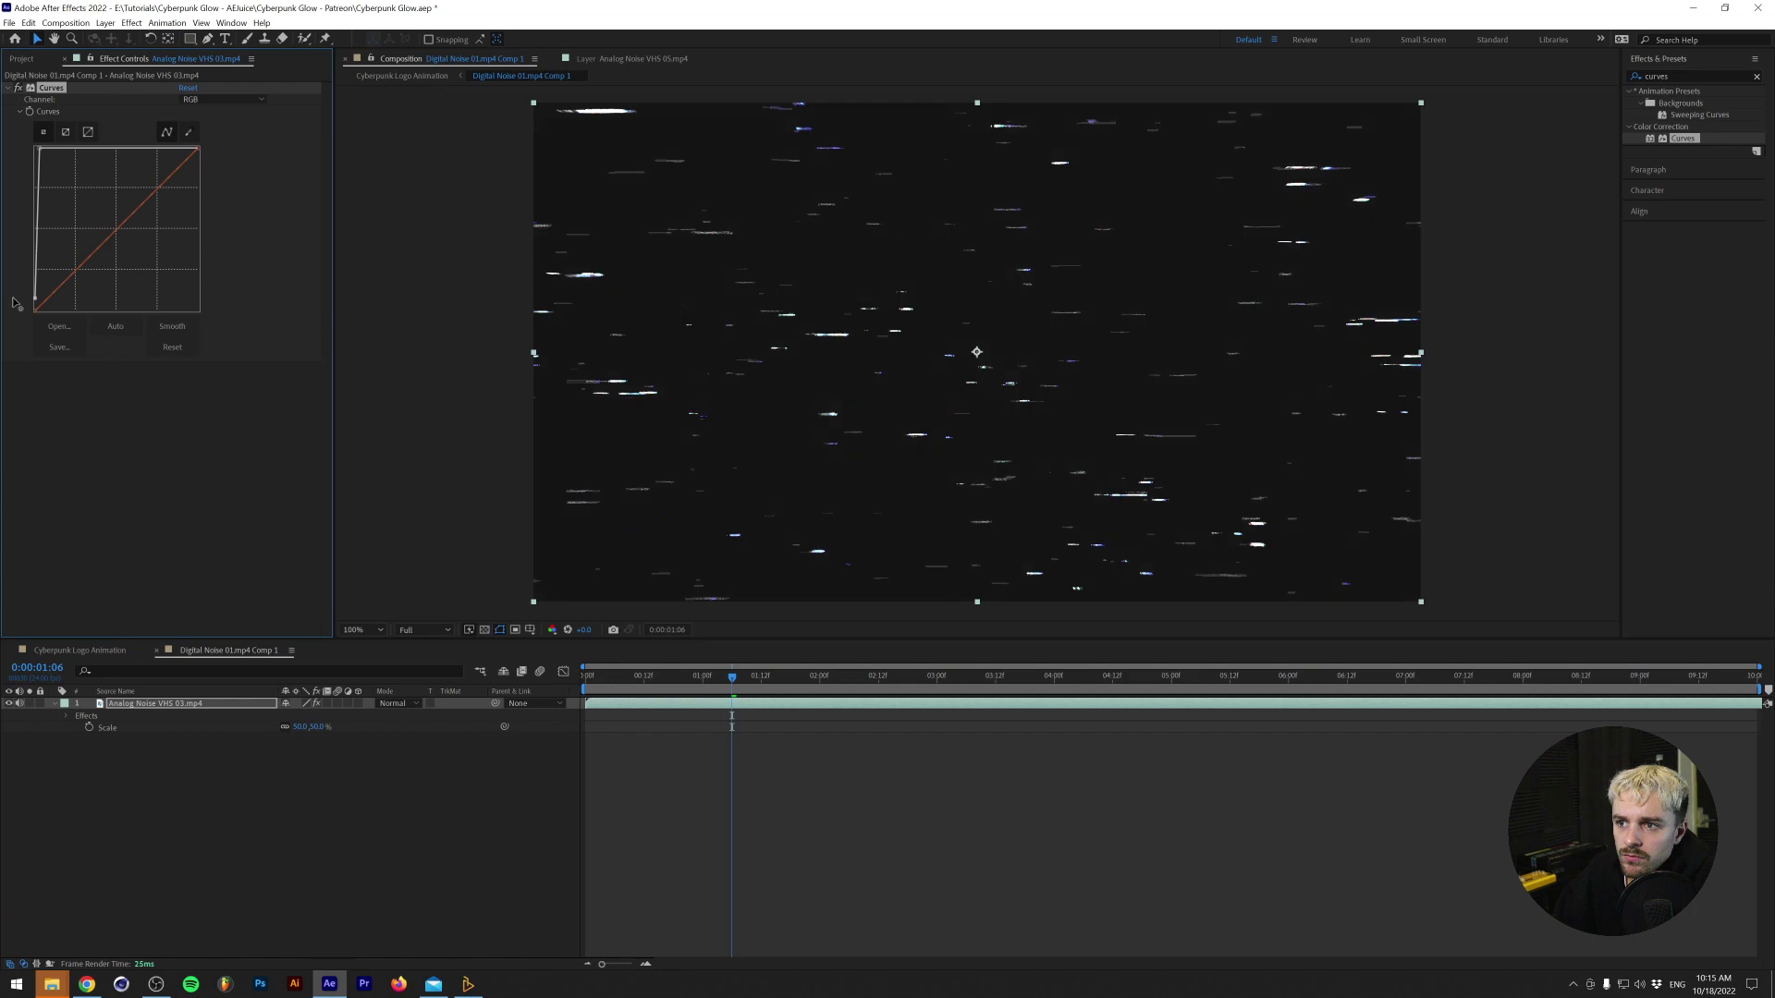
# Hide the Background PreComp and Analog Noise VHS 05 layers in the Cyberpunk Logo Animation composition and preview the text displacement alone.
pyautogui.click(82, 652)
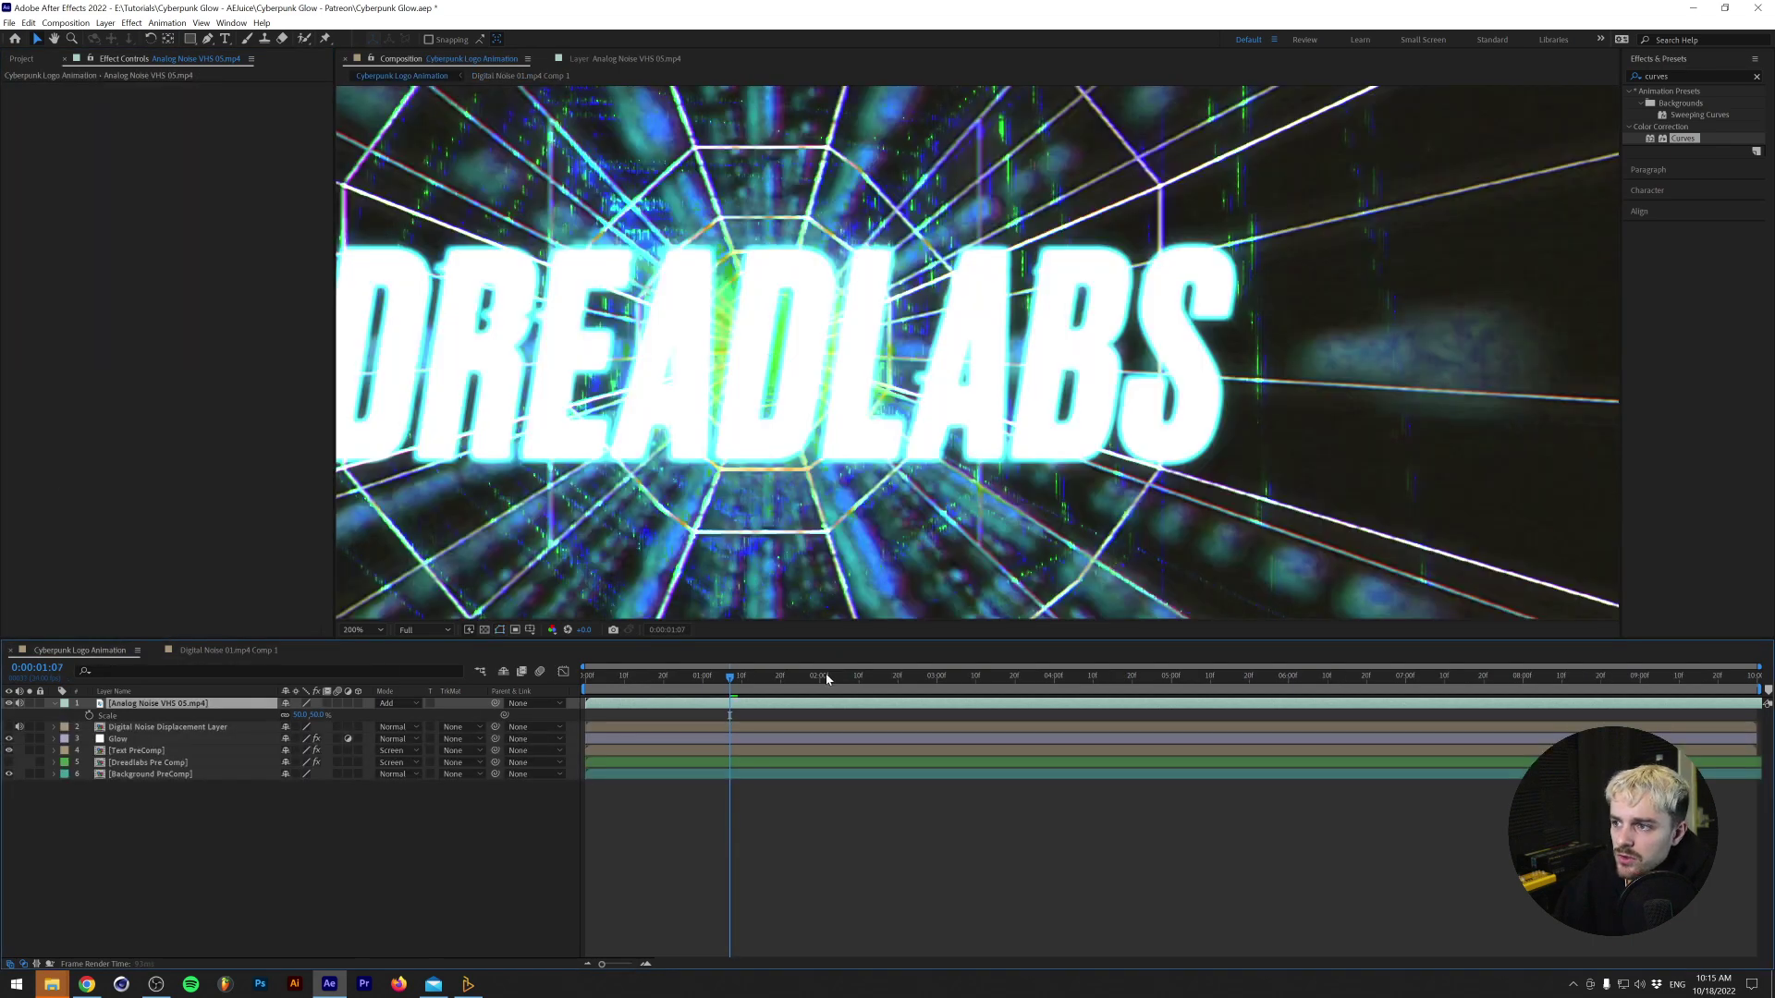
pyautogui.press('space')
pyautogui.press('space')
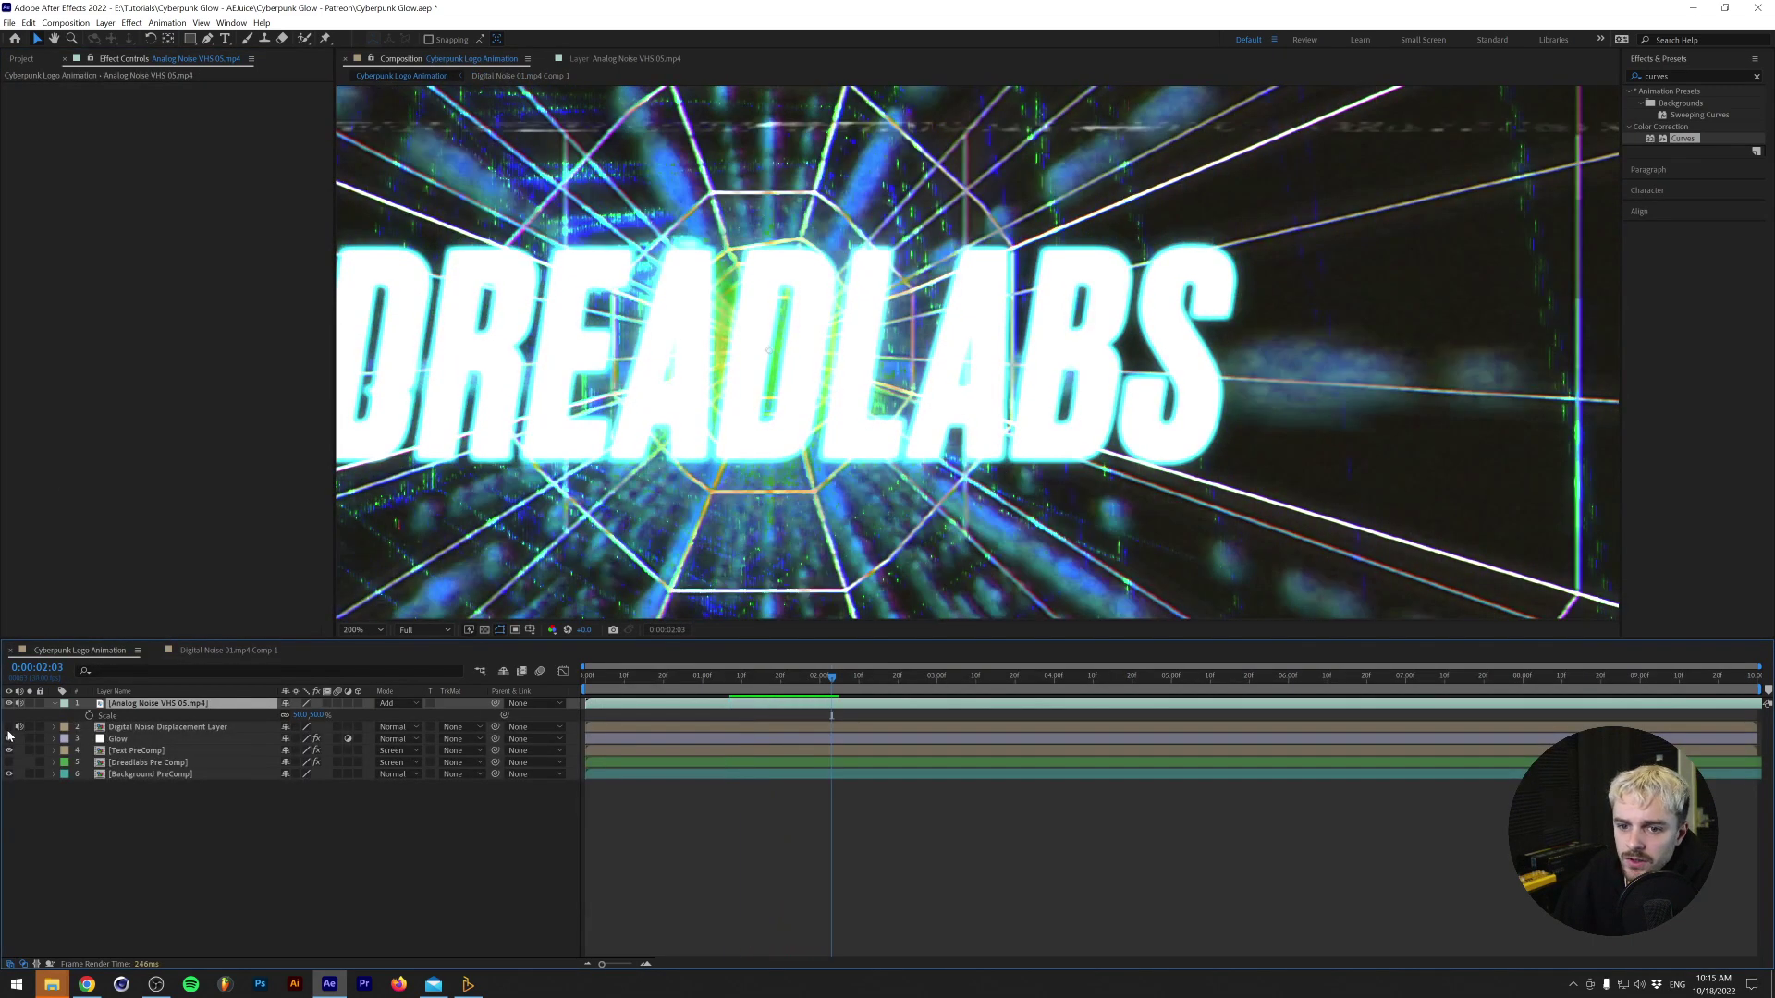
pyautogui.click(10, 775)
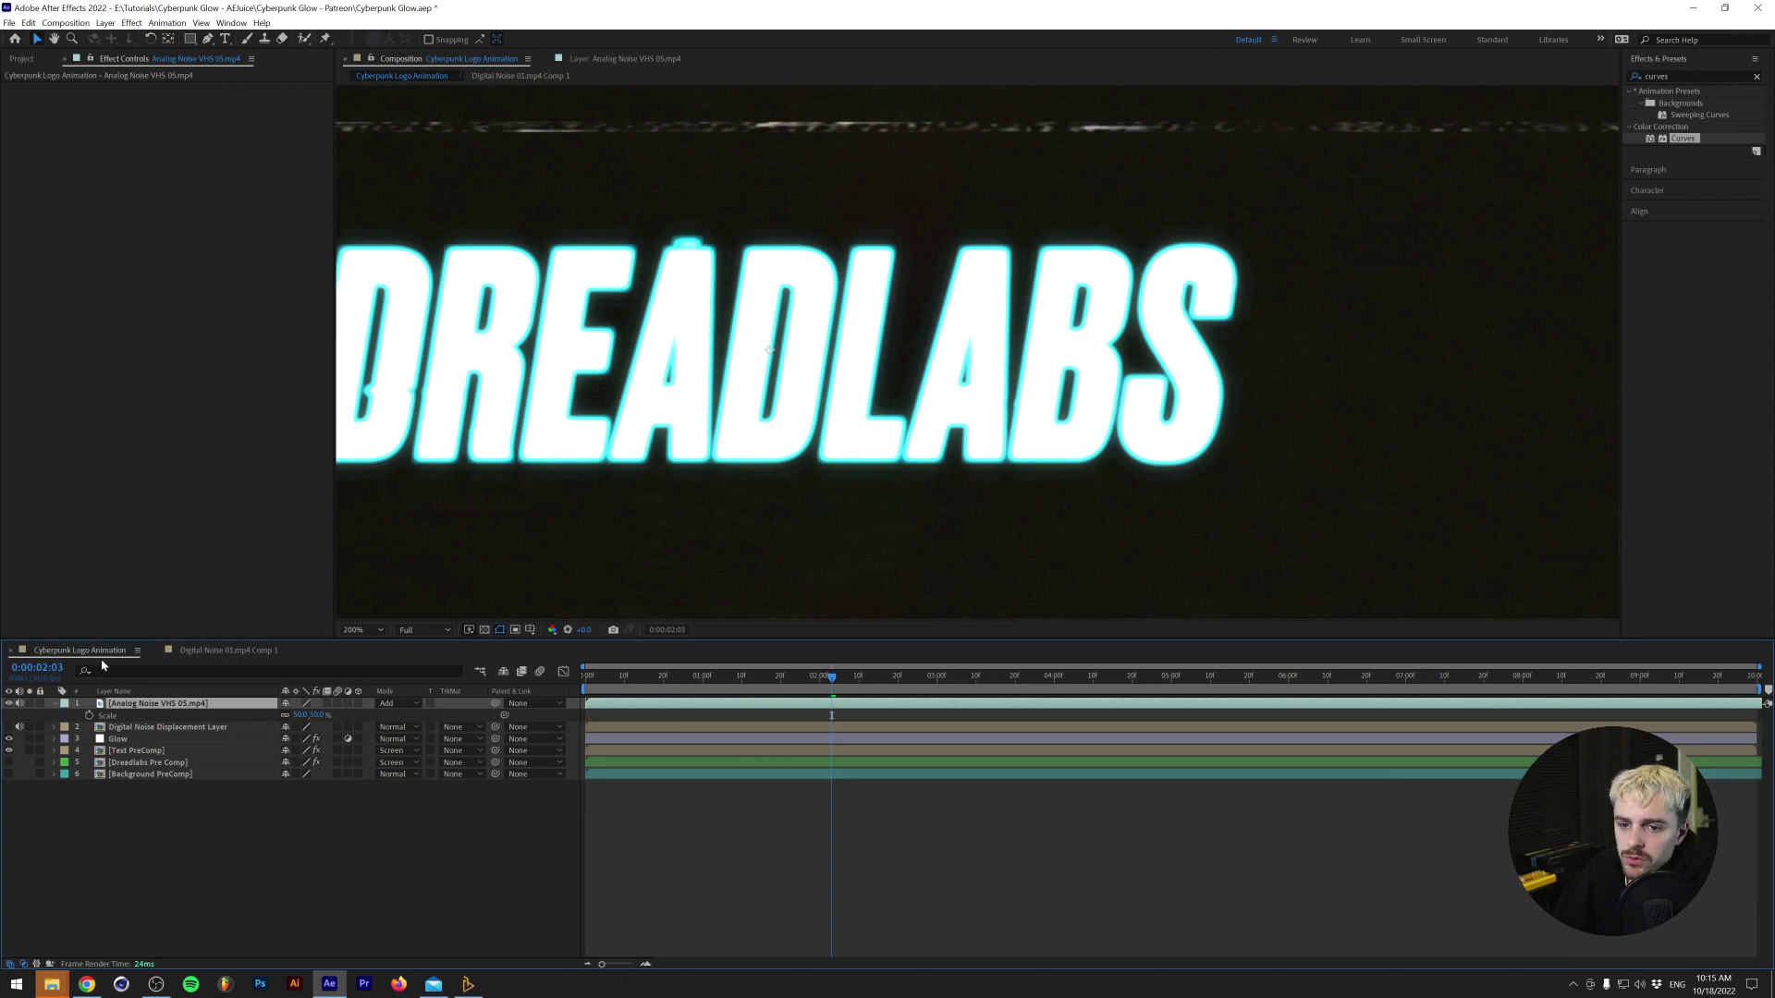
pyautogui.click(10, 704)
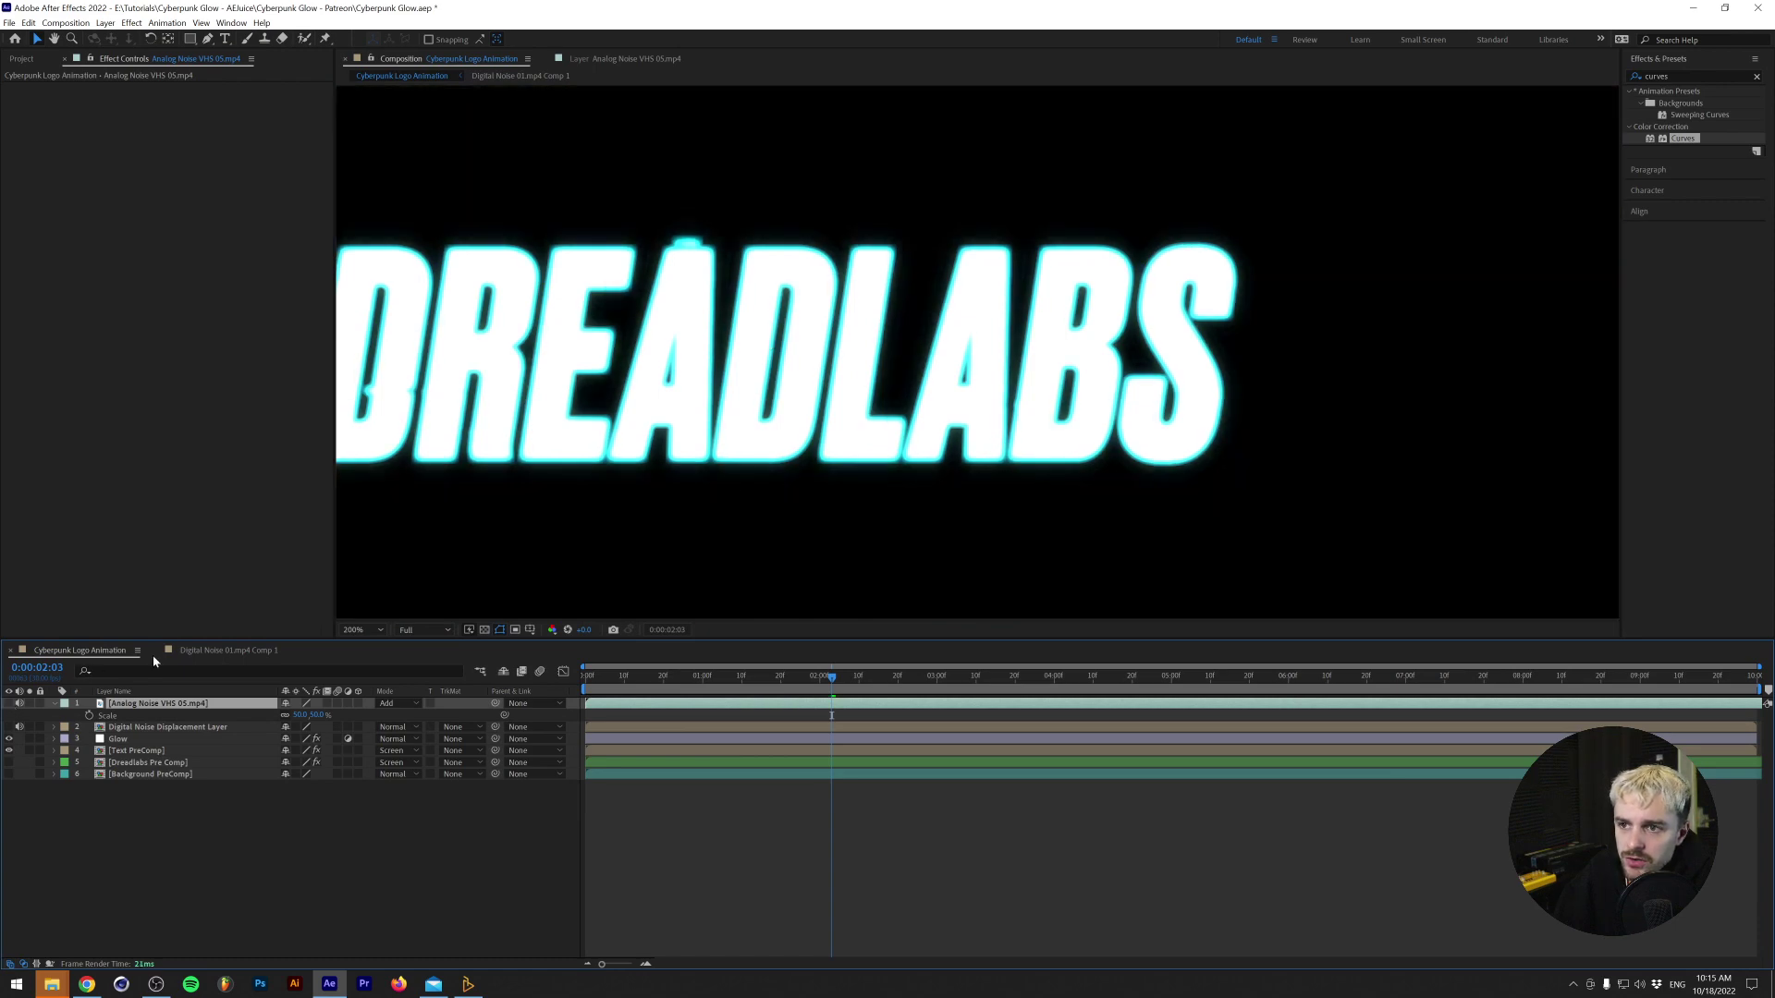
pyautogui.press('space')
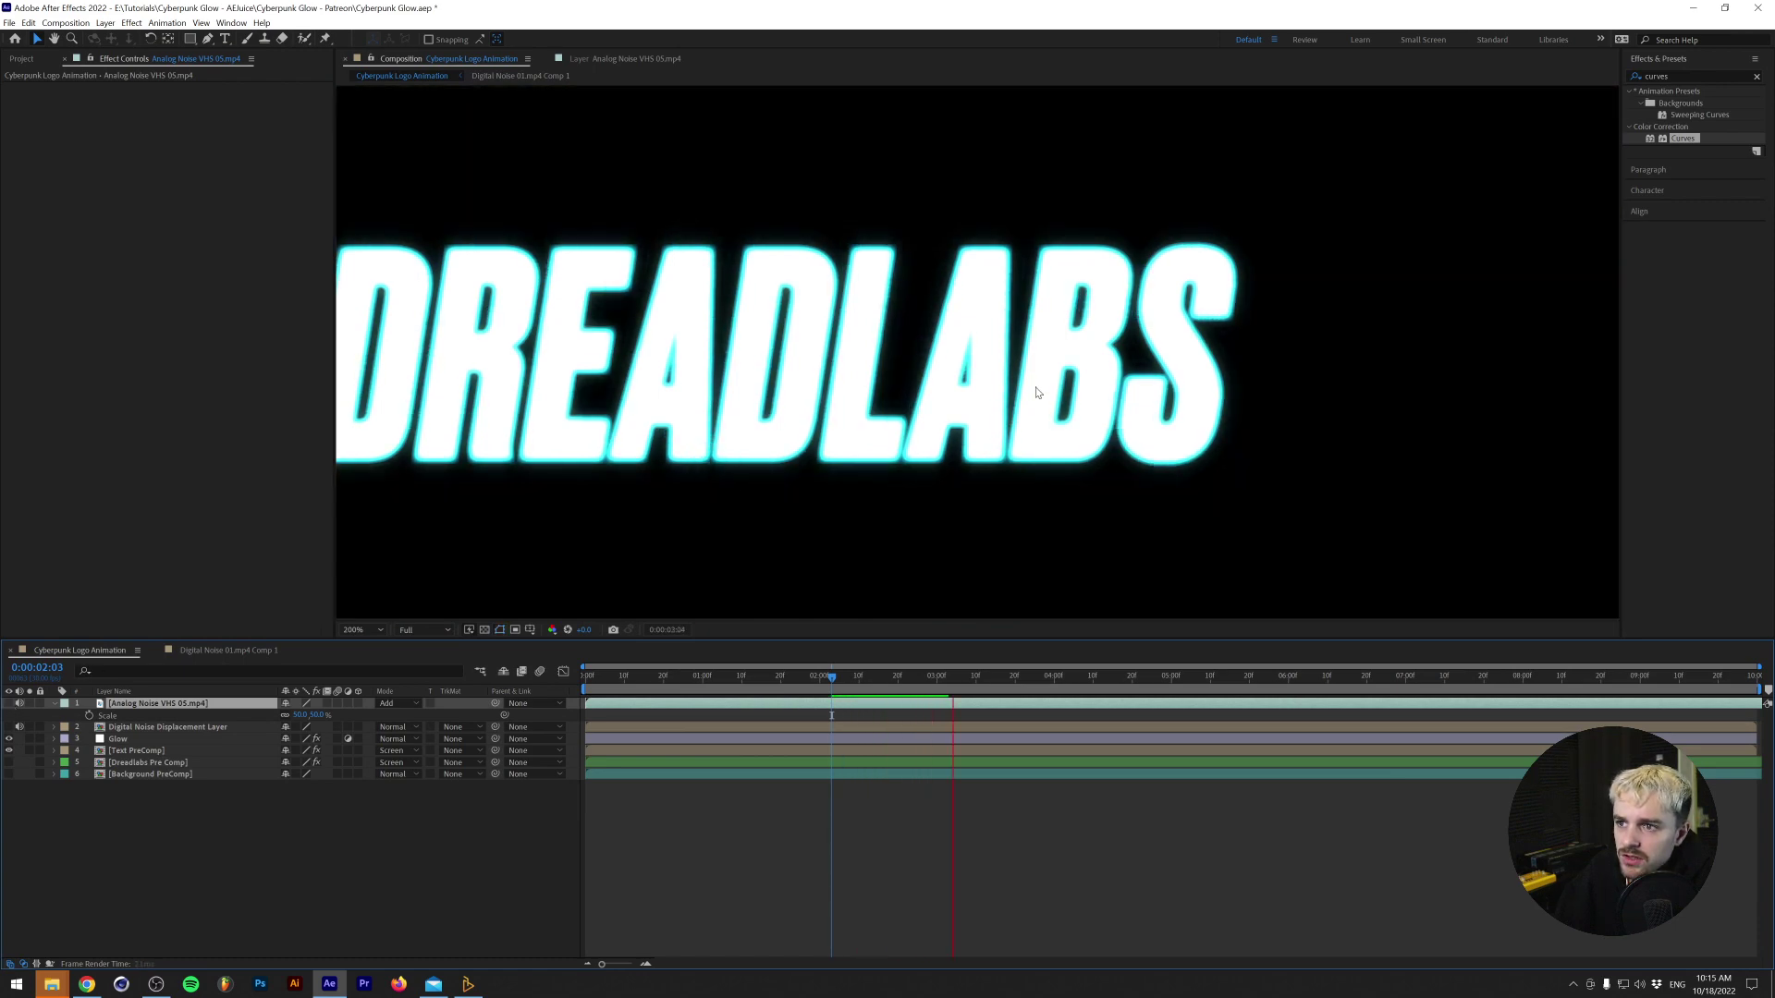
pyautogui.scroll(-3, 795, 361)
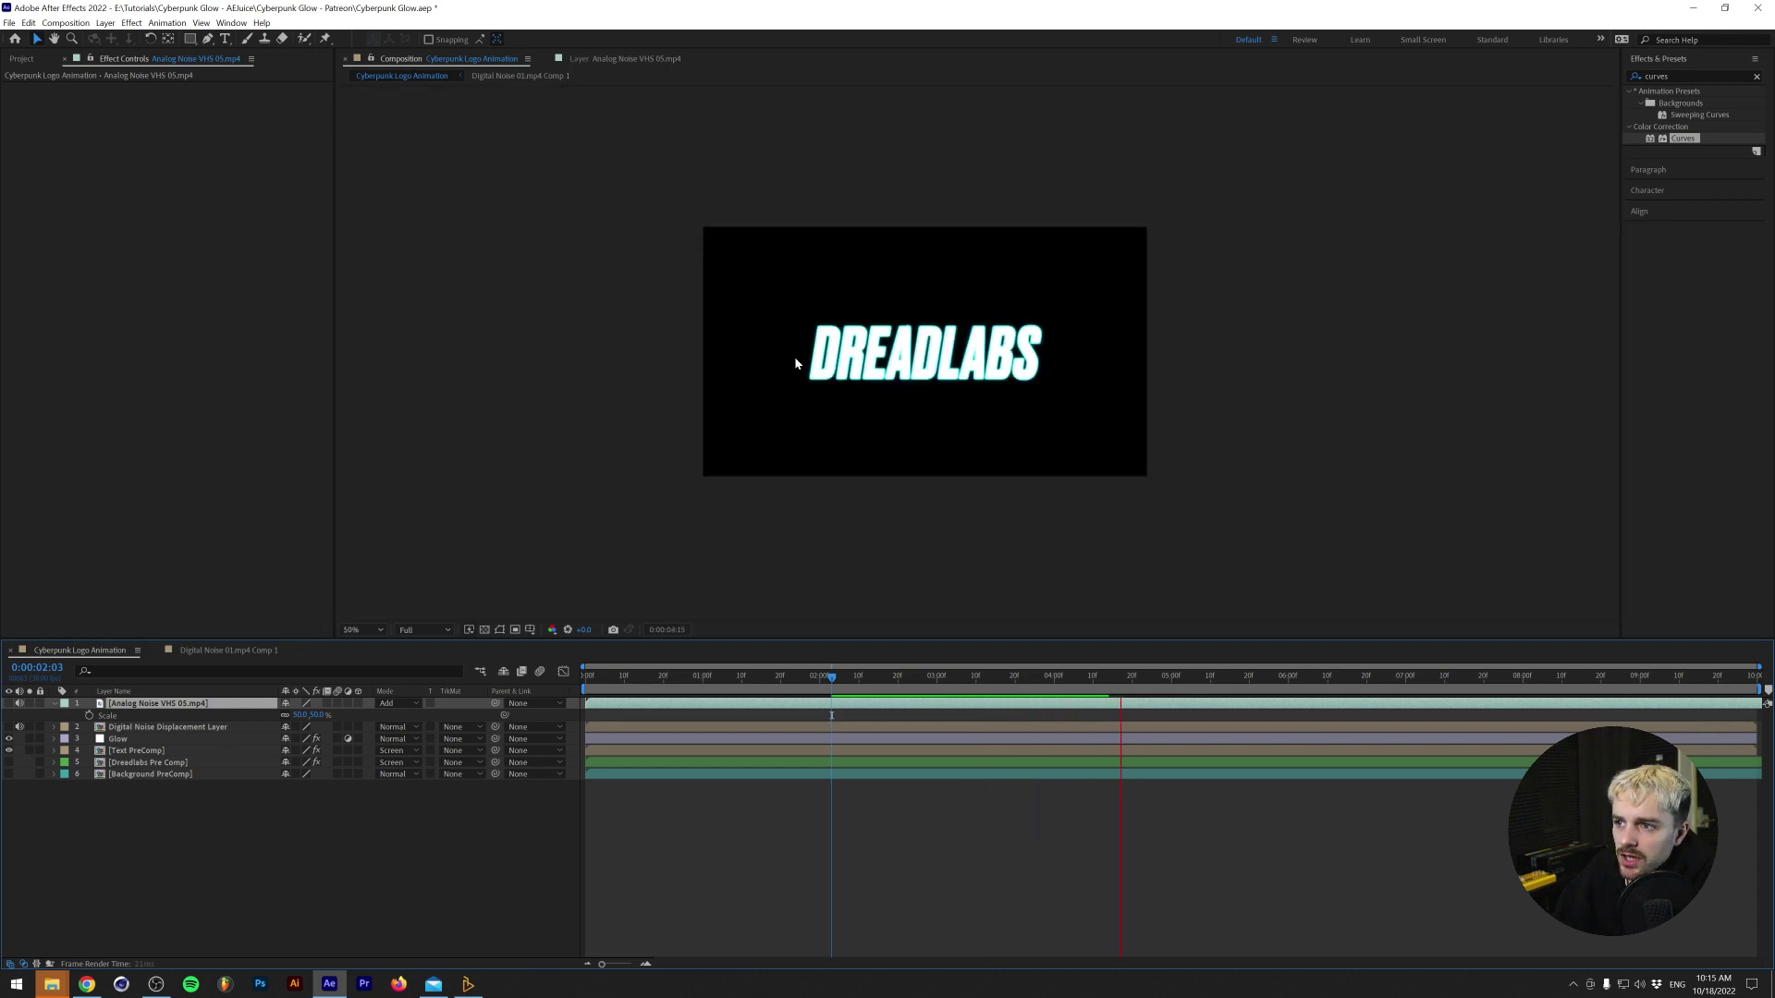
# Try much stronger horizontal and vertical displacement on Text PreComp, moving the shifted text back to the frame centre and previewing it.
pyautogui.scroll(2, 795, 361)
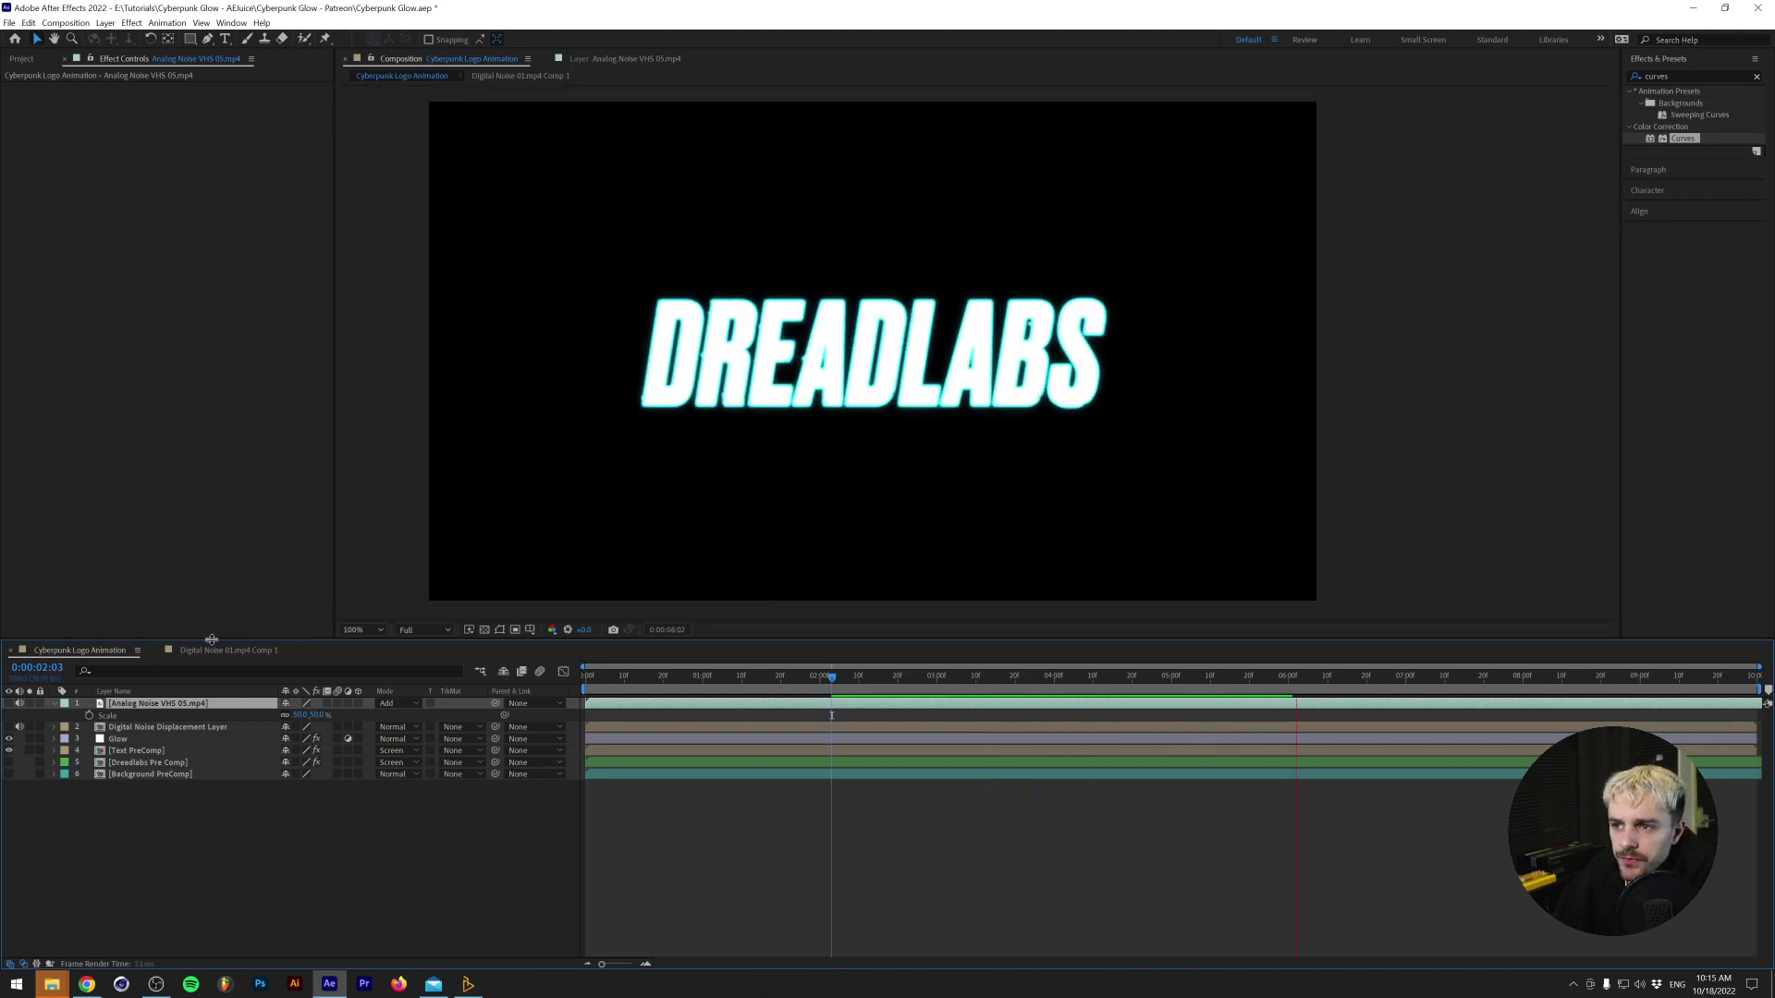
pyautogui.press('space')
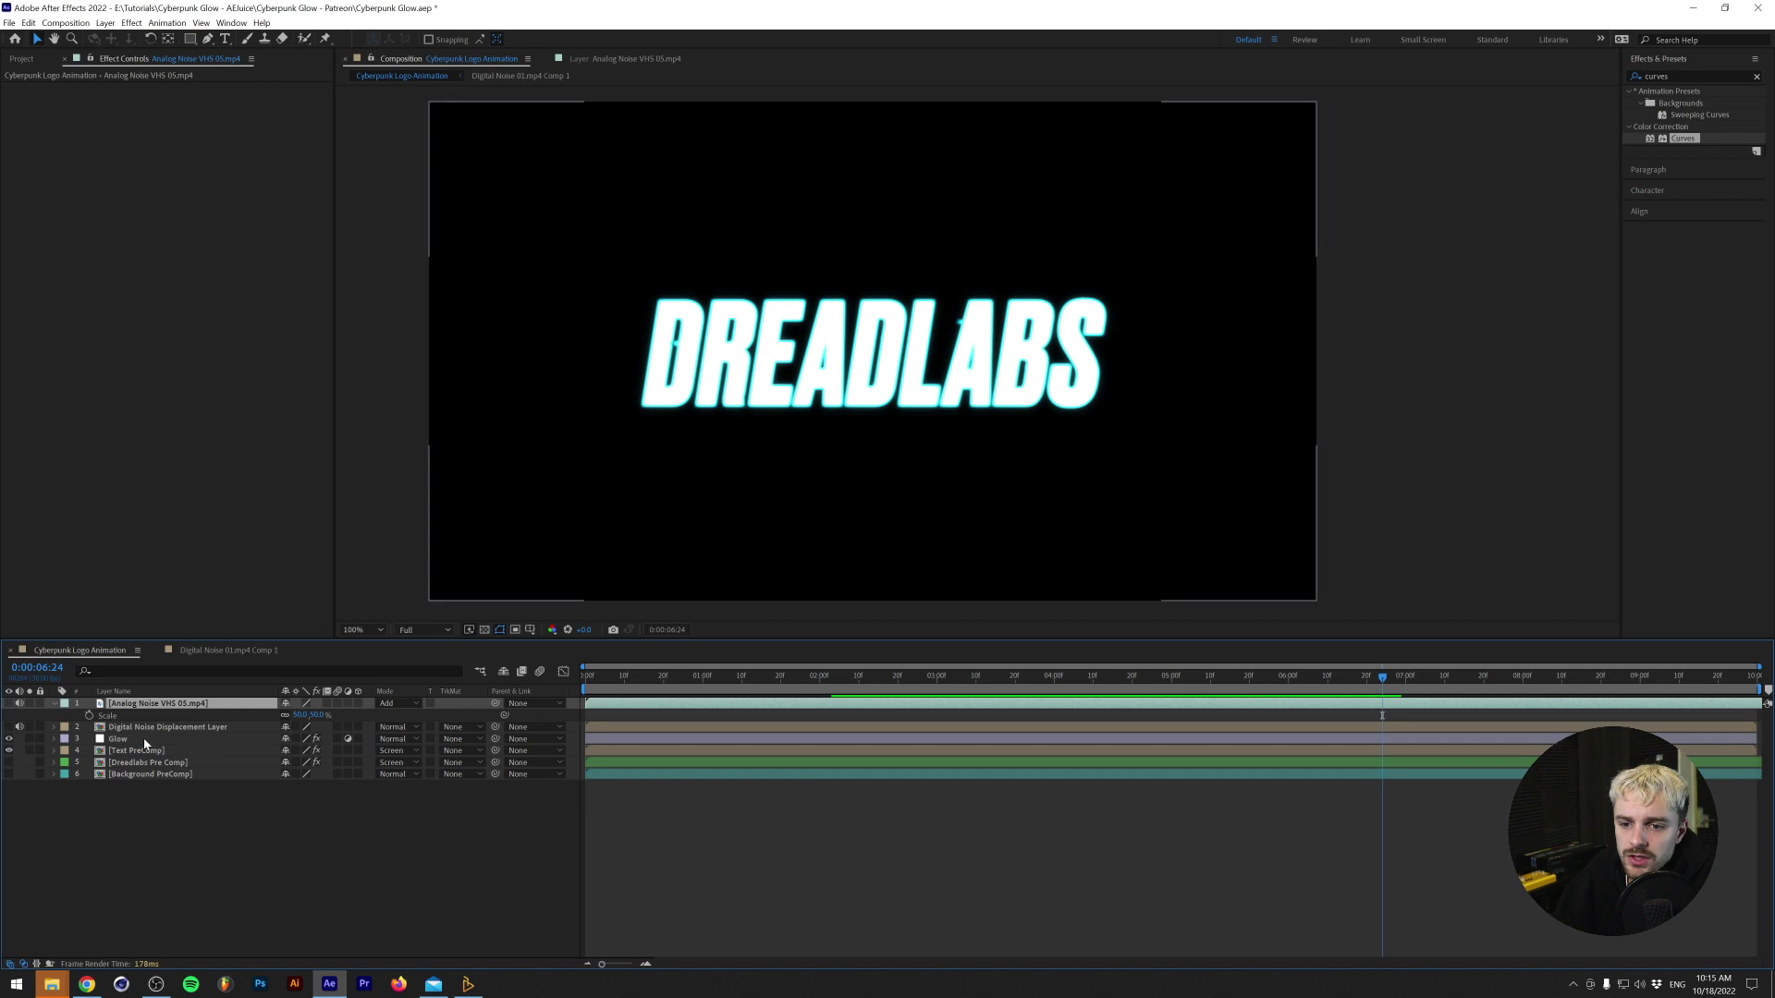
pyautogui.click(143, 751)
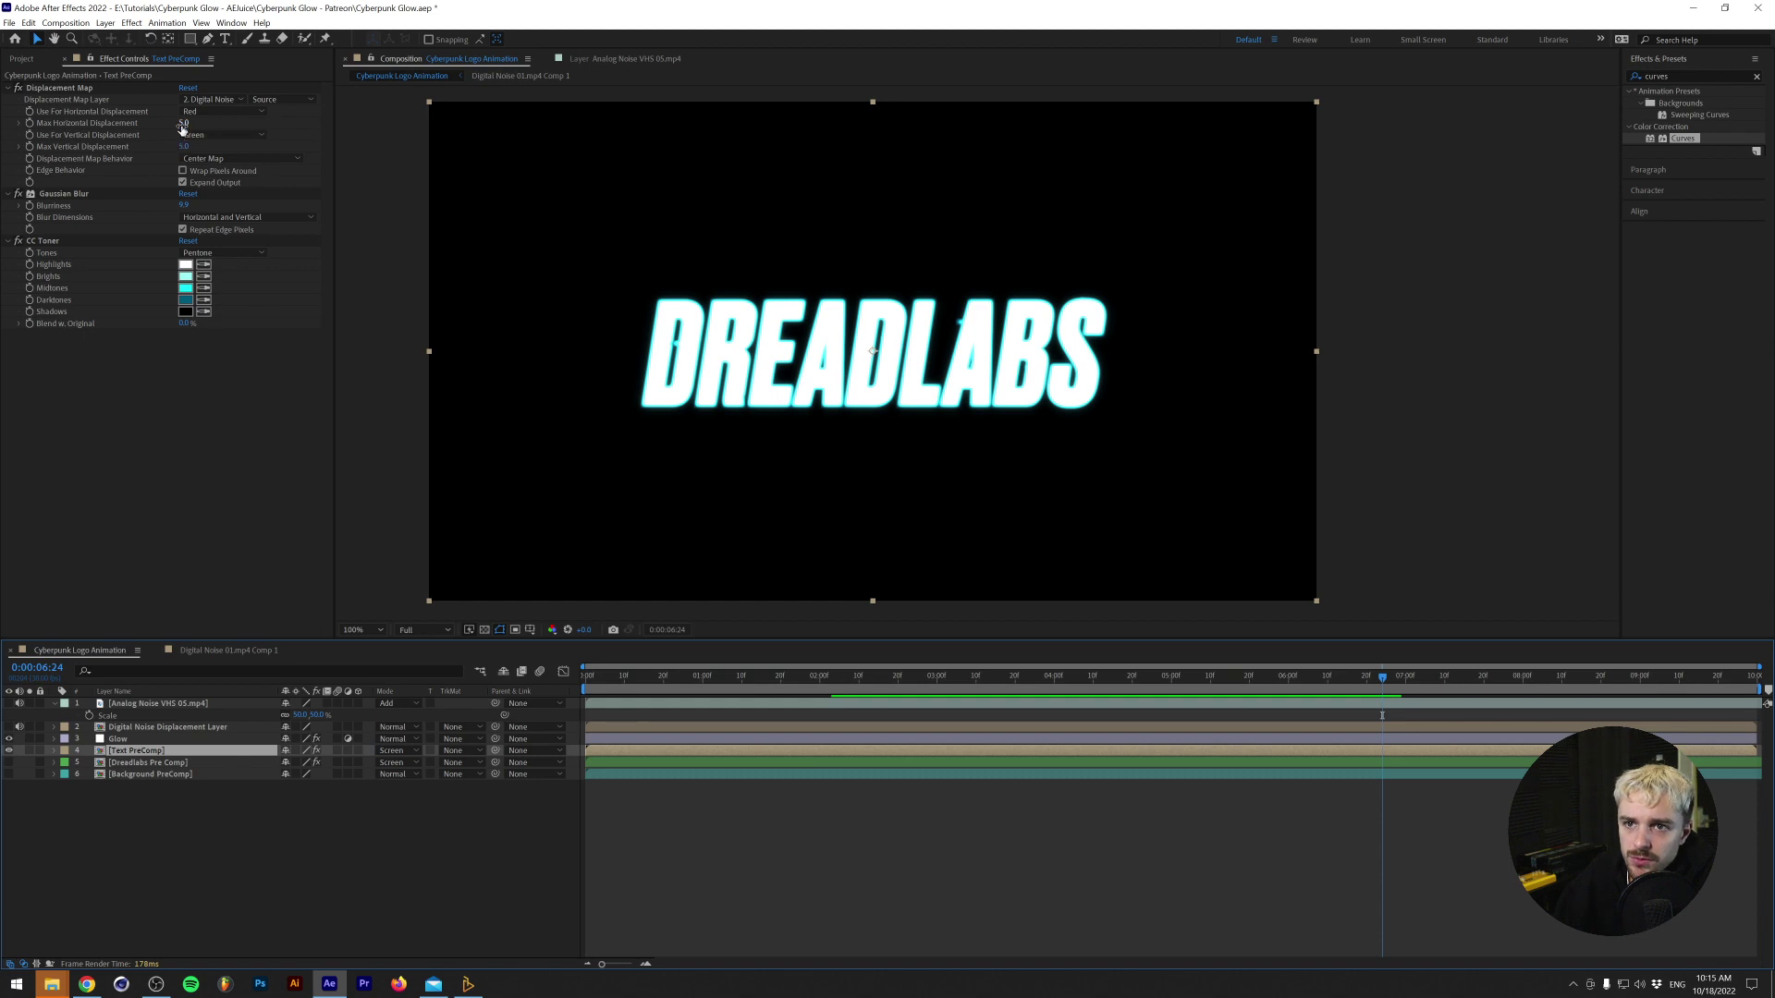
pyautogui.moveTo(184, 124)
pyautogui.mouseDown()
pyautogui.moveTo(271, 121)
pyautogui.moveTo(236, 135)
pyautogui.moveTo(241, 159)
pyautogui.moveTo(379, 201)
pyautogui.mouseUp()
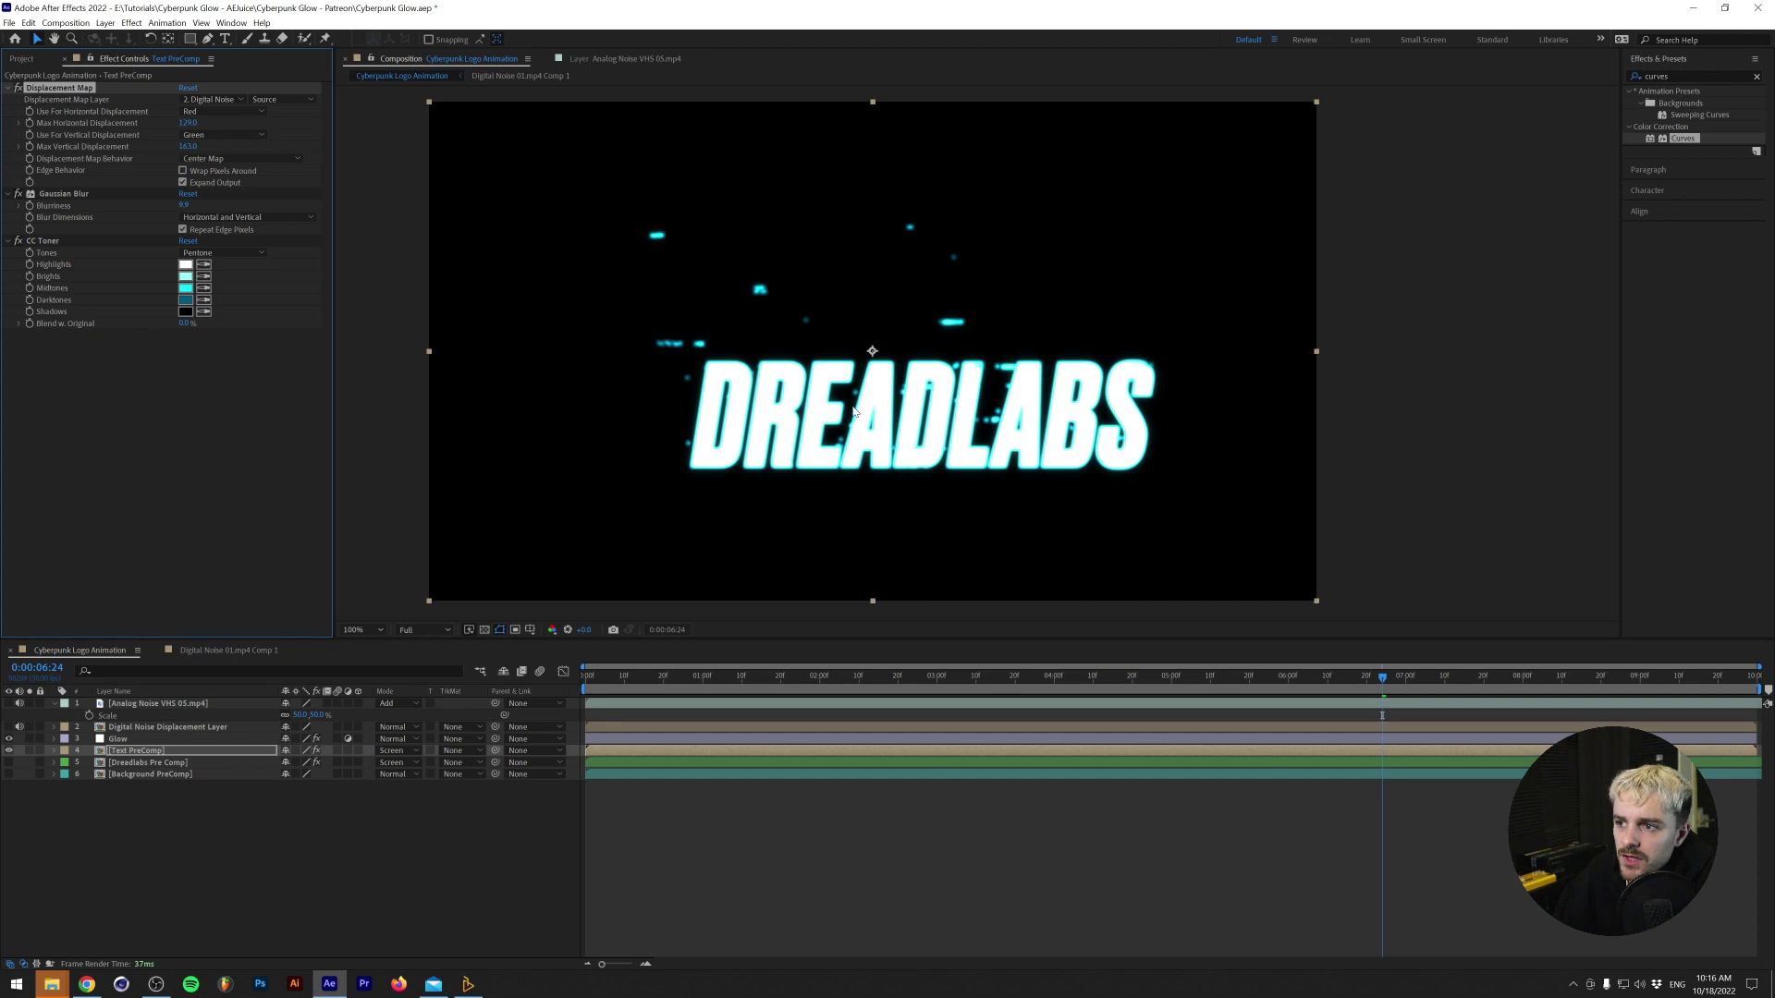
pyautogui.moveTo(844, 414); pyautogui.dragTo(798, 350)
pyautogui.press('space')
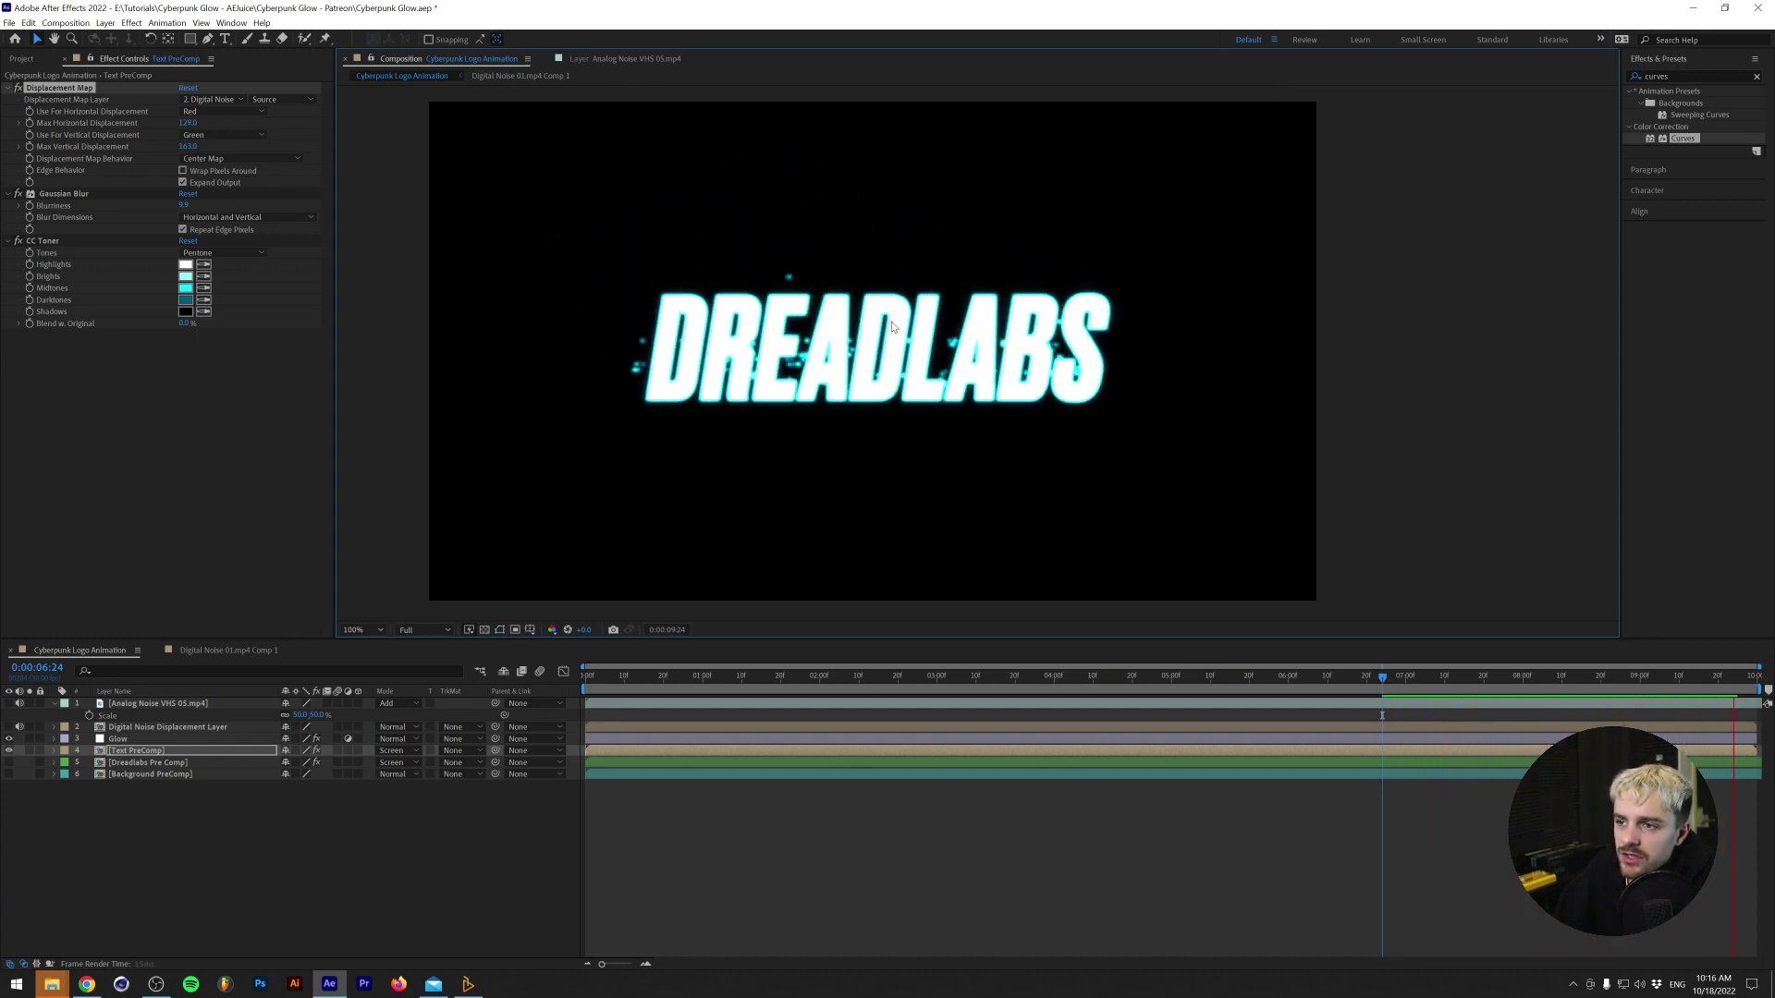
pyautogui.press('space')
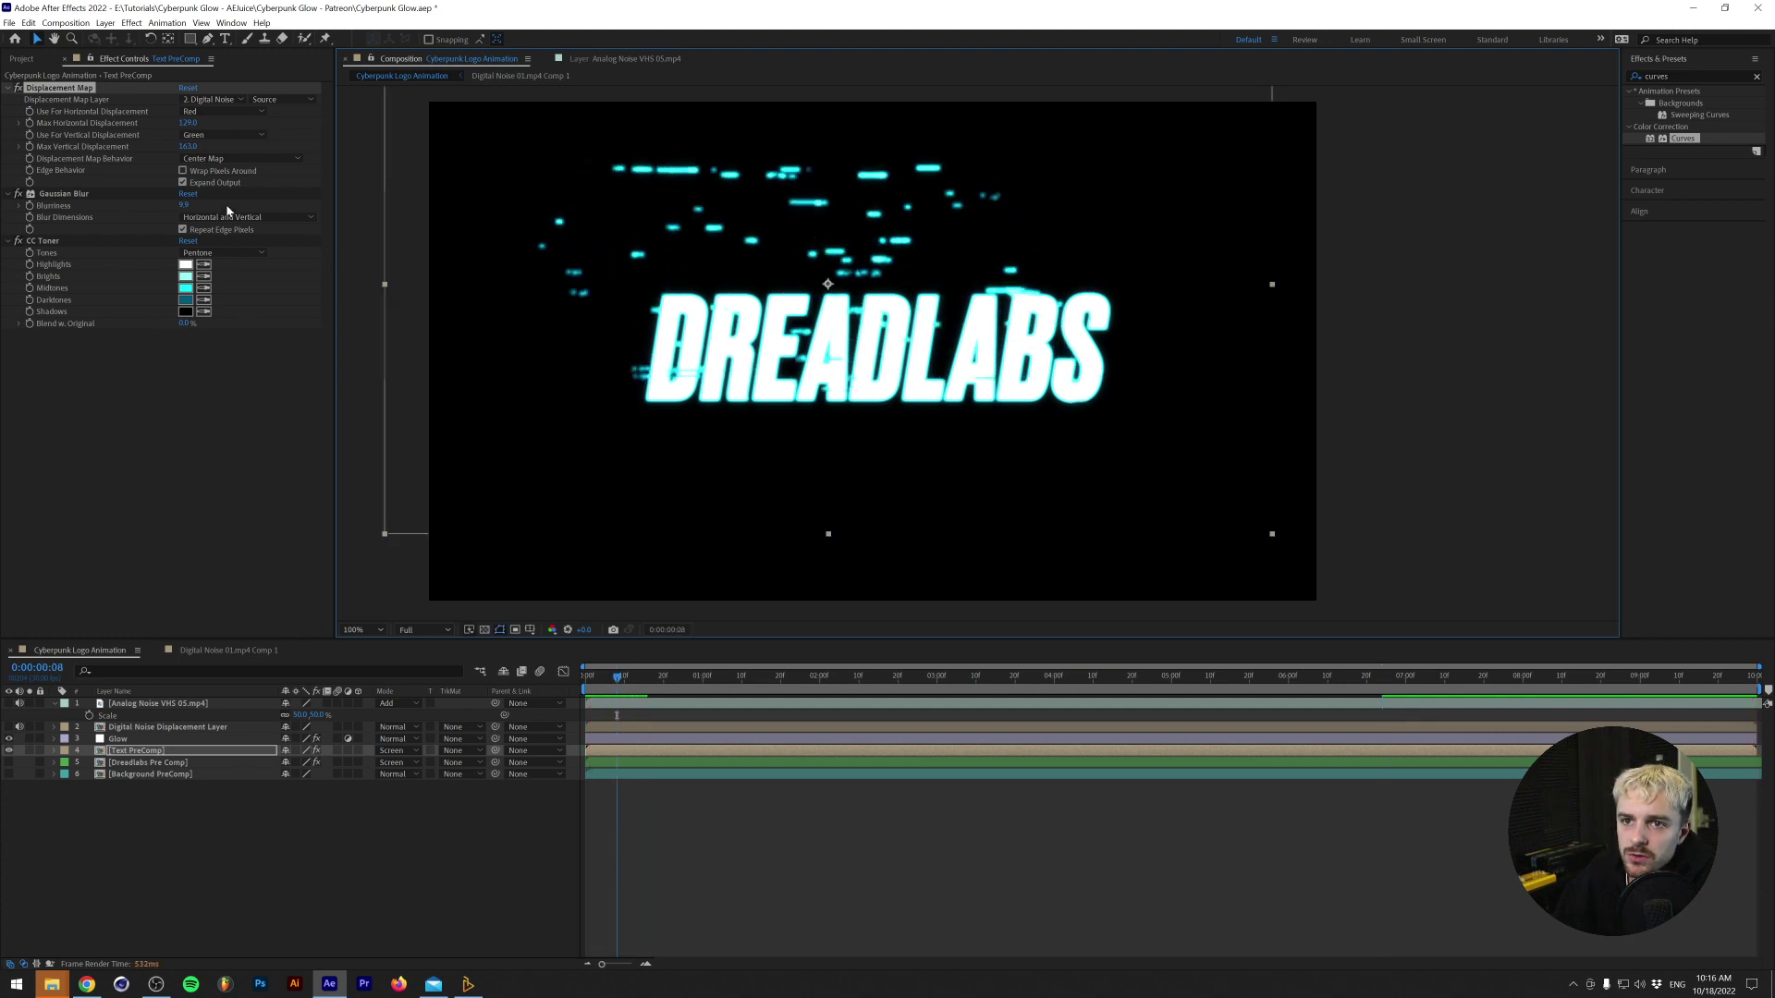
# Set the Text PreComp's maximum horizontal and vertical displacement to 30 each.
pyautogui.click(188, 123)
pyautogui.write('30')
pyautogui.press('Tab')
pyautogui.write('30')
pyautogui.press('Return')
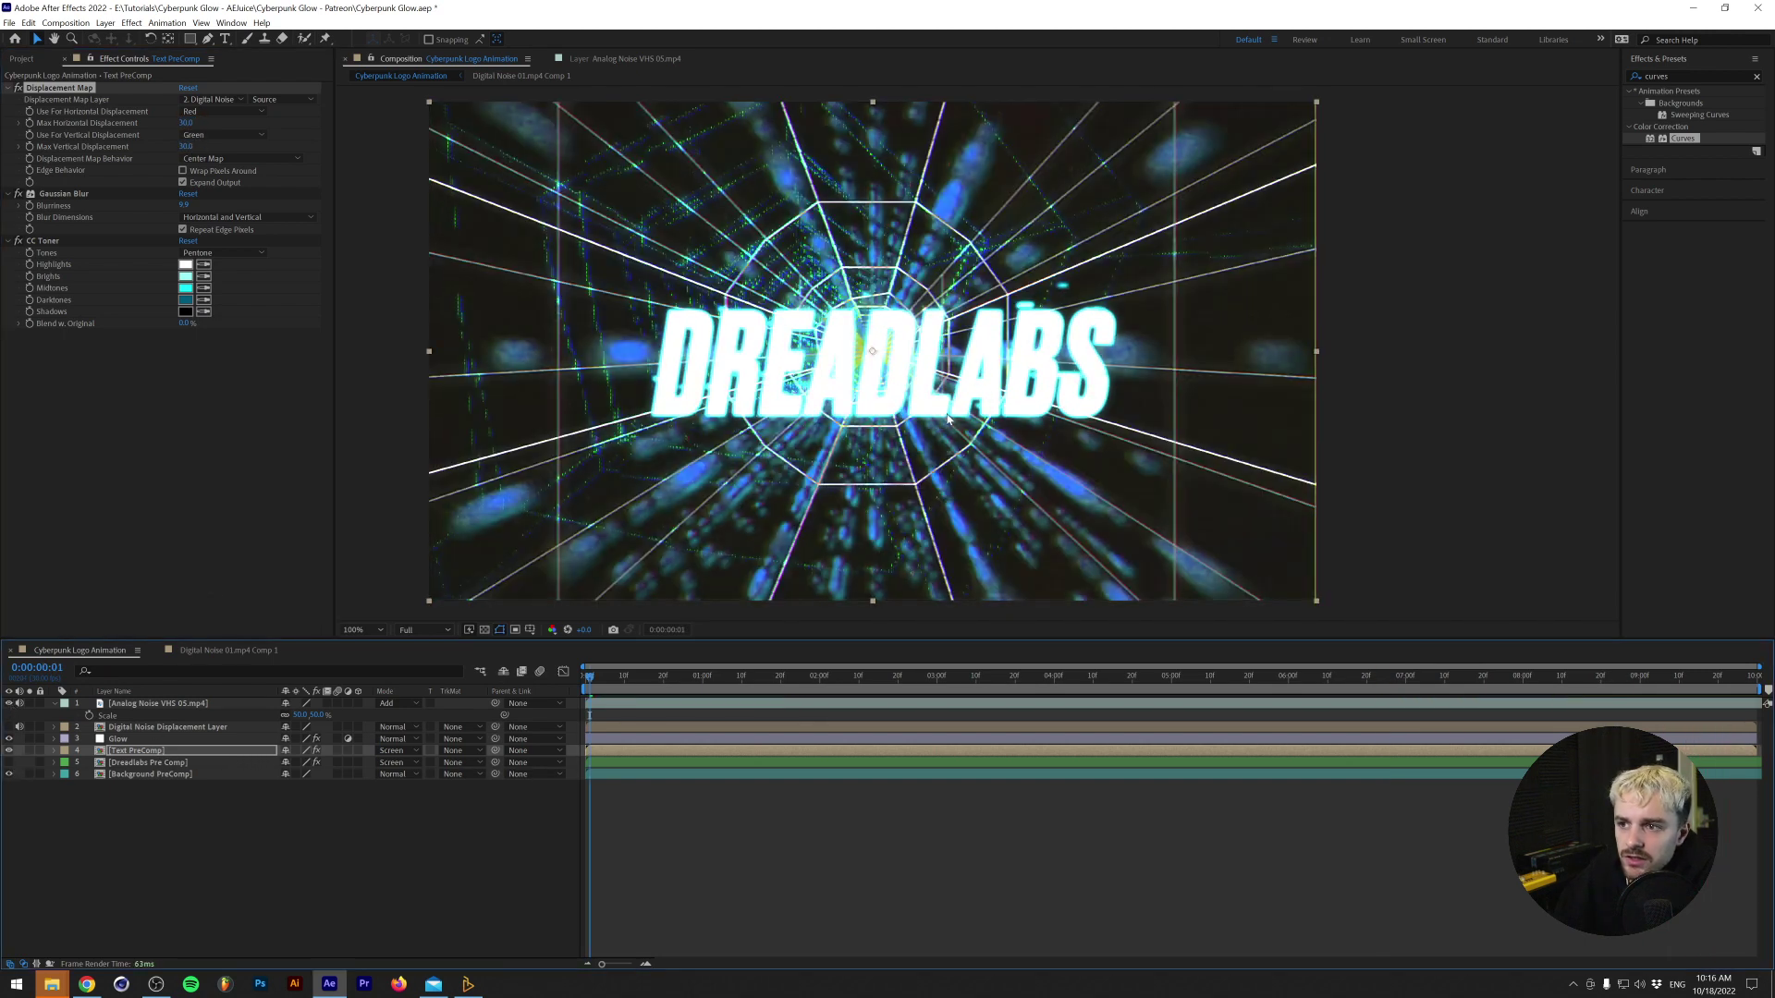
# Move Text PreComp slightly upward to recentre DREADLABS over the tunnel background and preview the full composition.
pyautogui.click(181, 749)
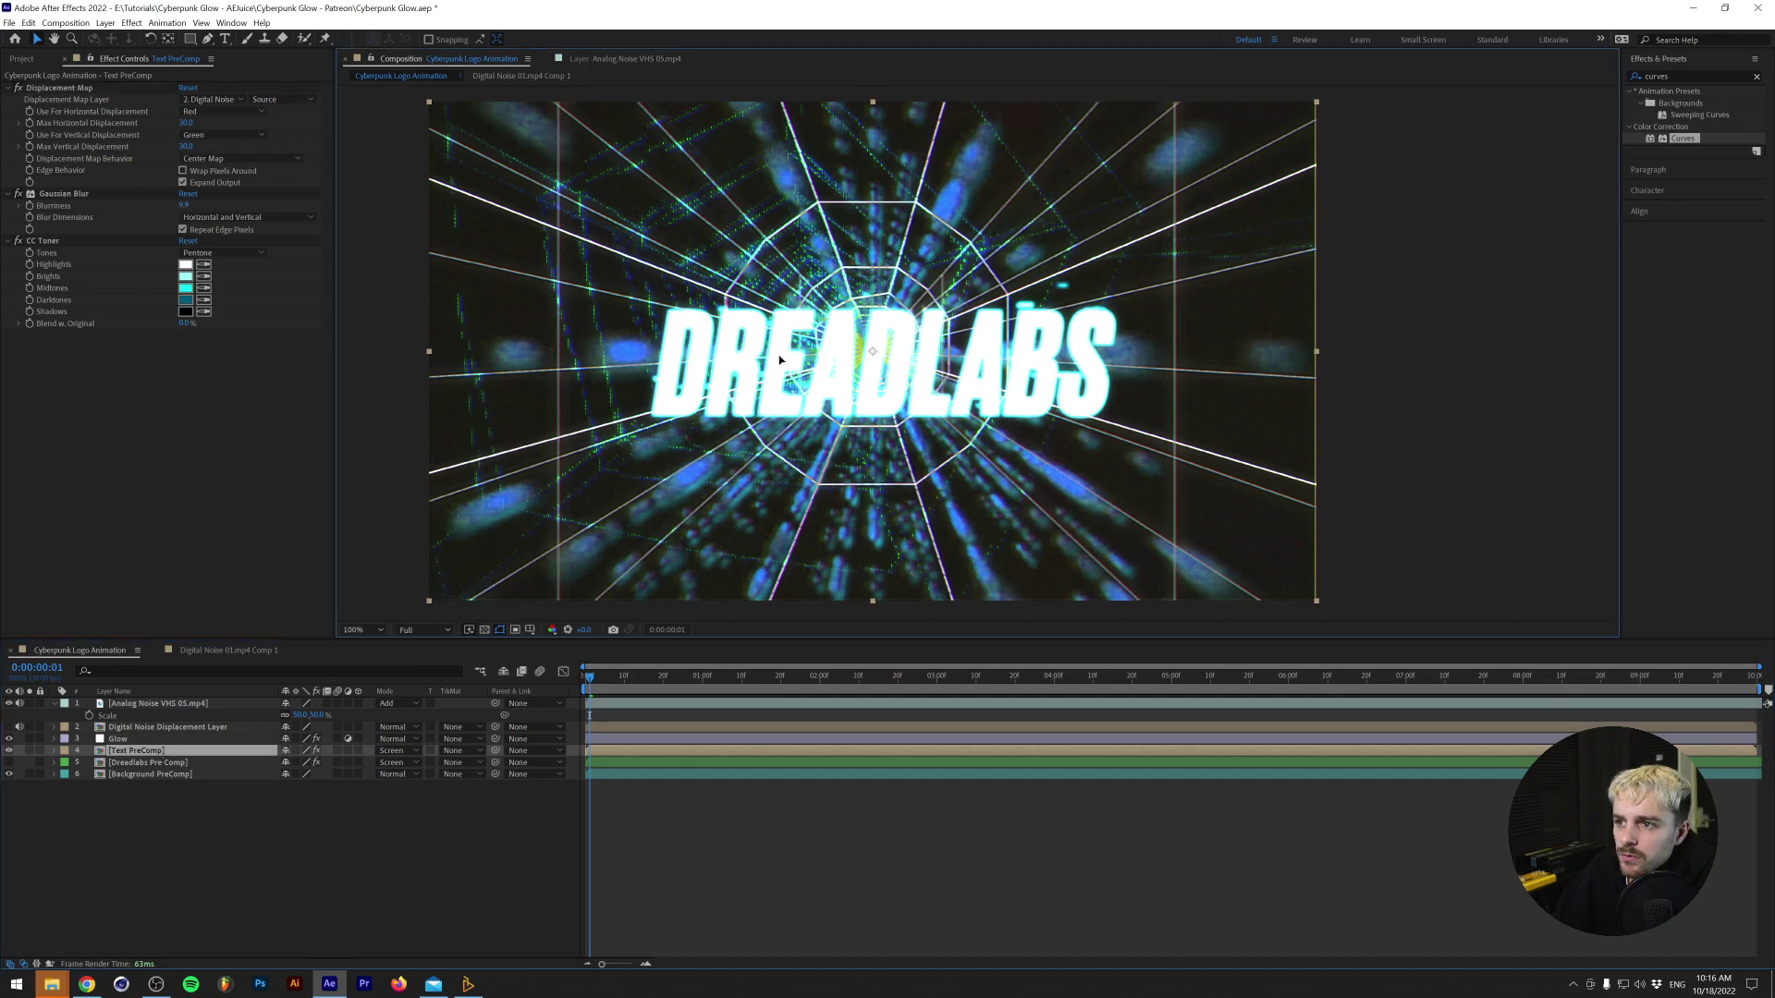
pyautogui.moveTo(779, 361); pyautogui.dragTo(776, 345)
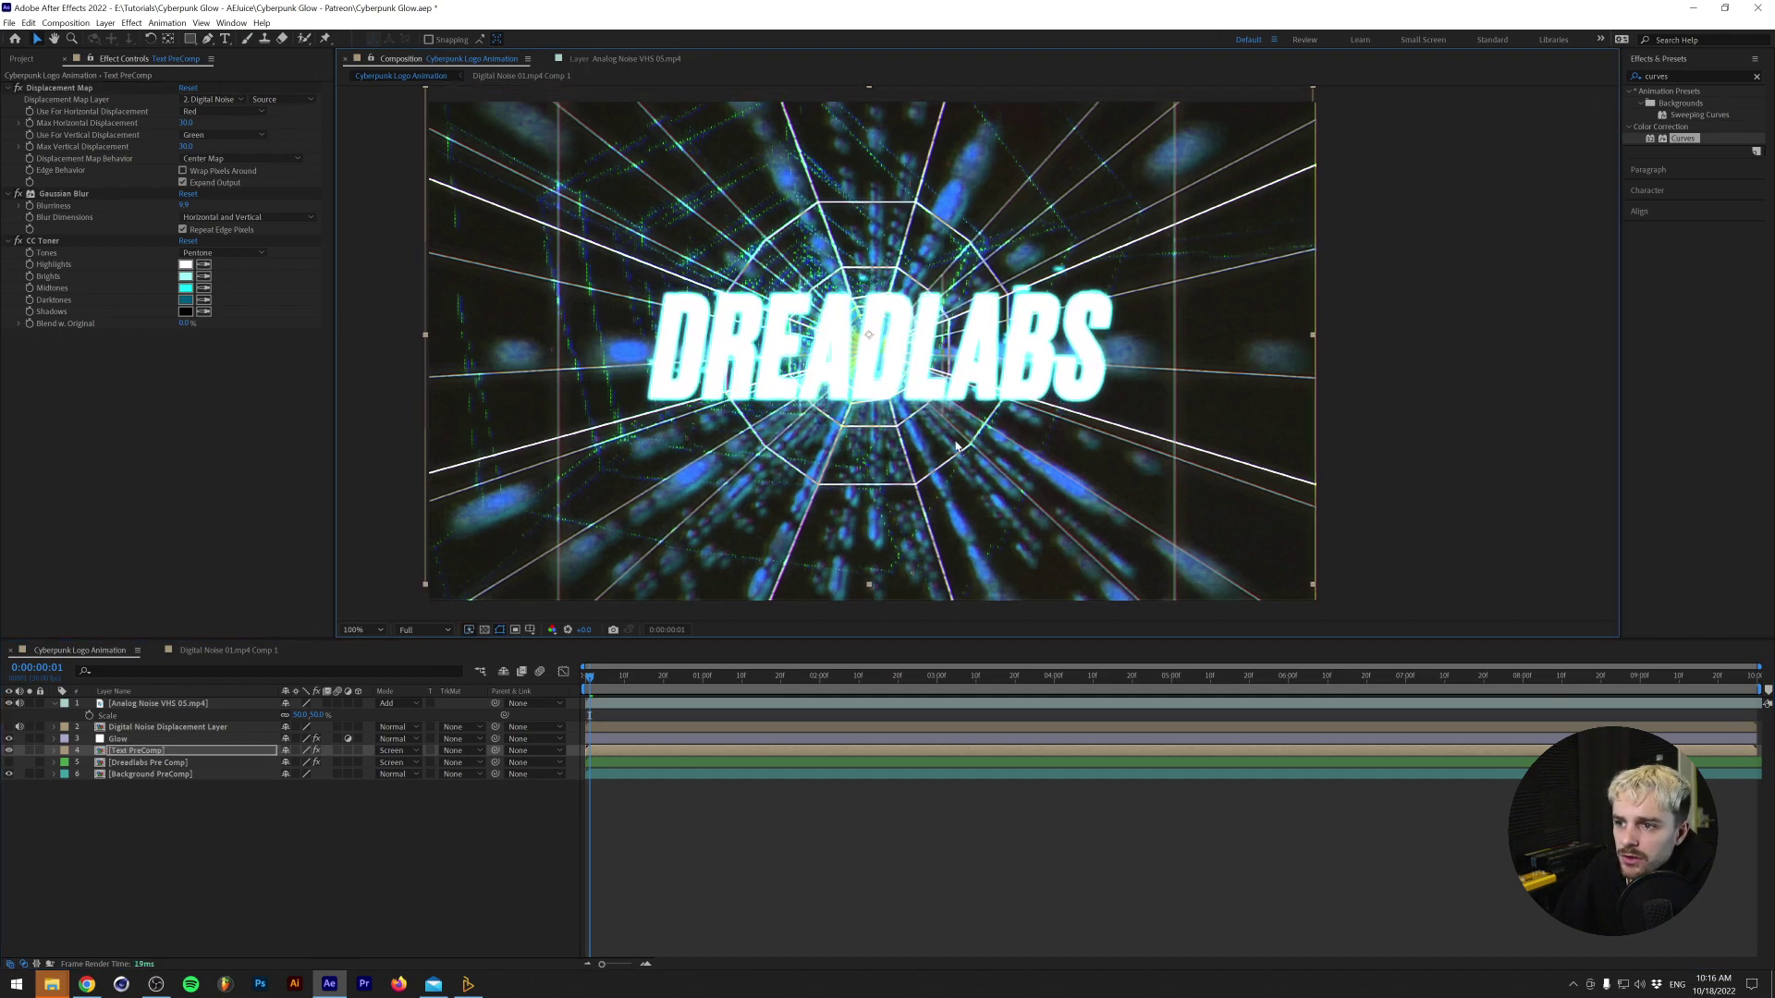
pyautogui.press('space')
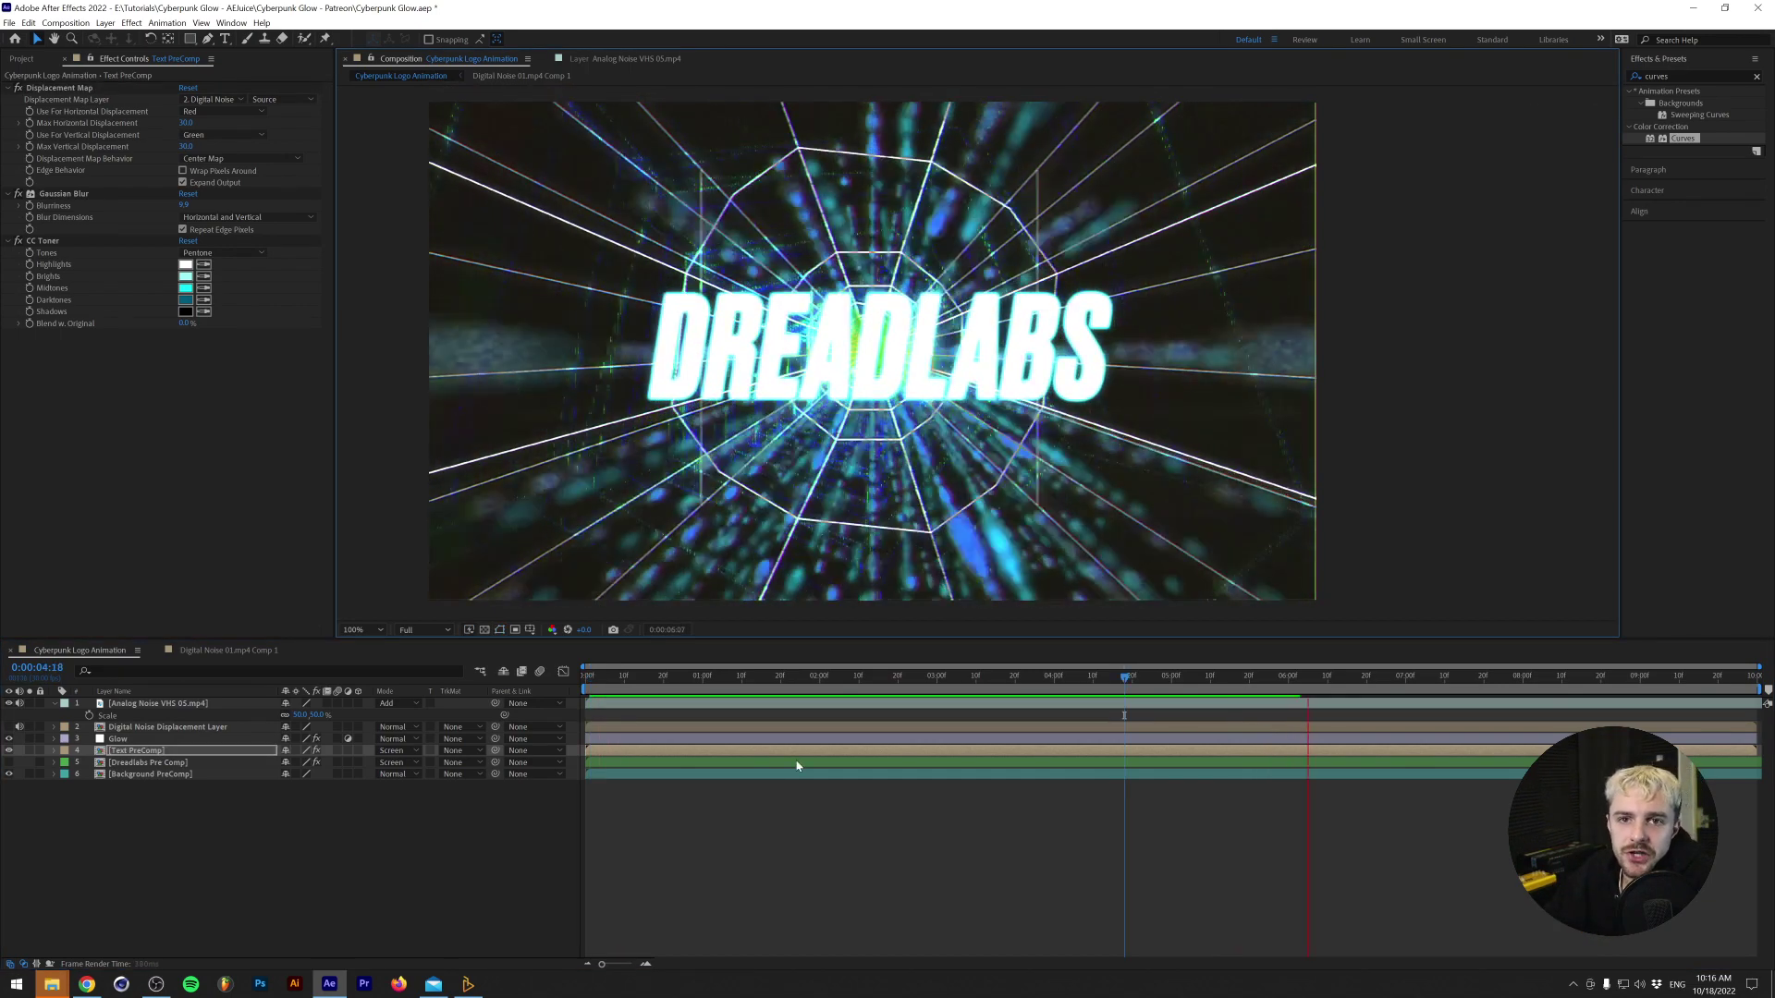